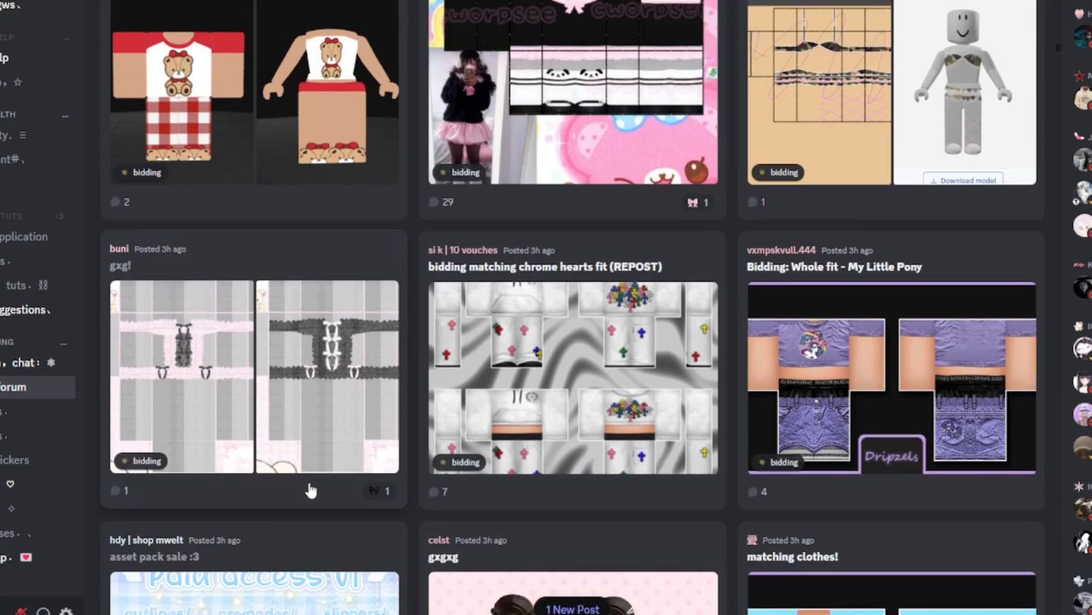
# - Open the forum post "gxg!" and look through further clothing bidding posts in the forum
pyautogui.click(330, 502)
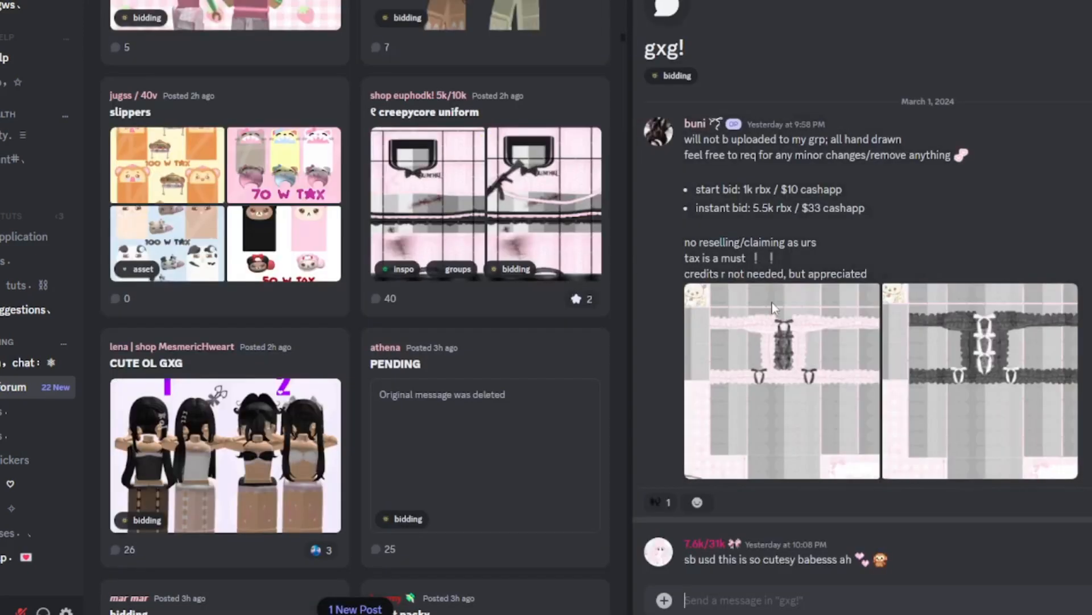
pyautogui.scroll(-15, 392, 322)
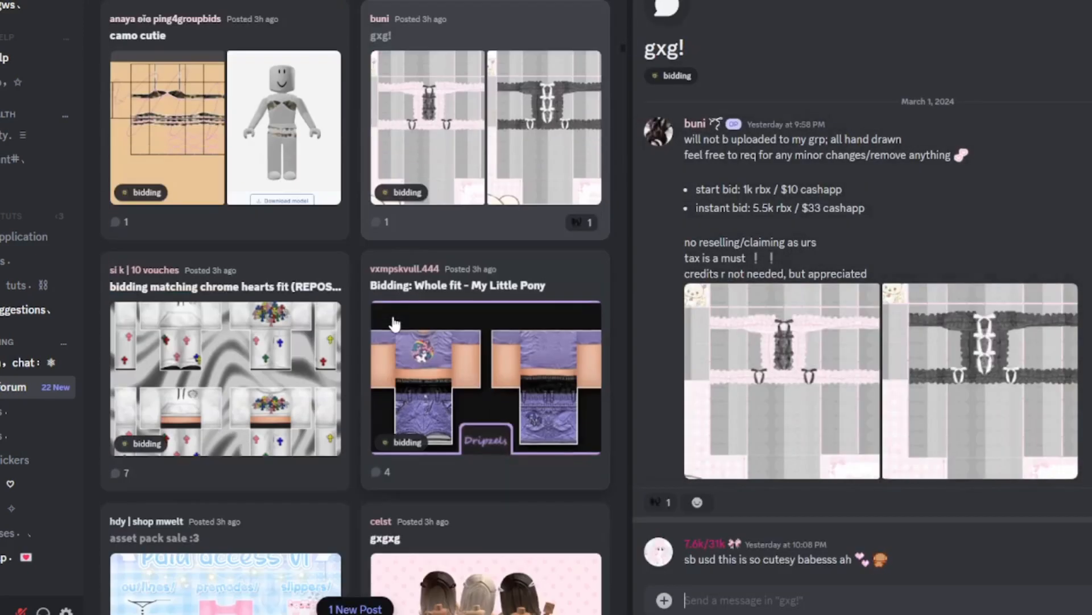
pyautogui.scroll(-8, 392, 323)
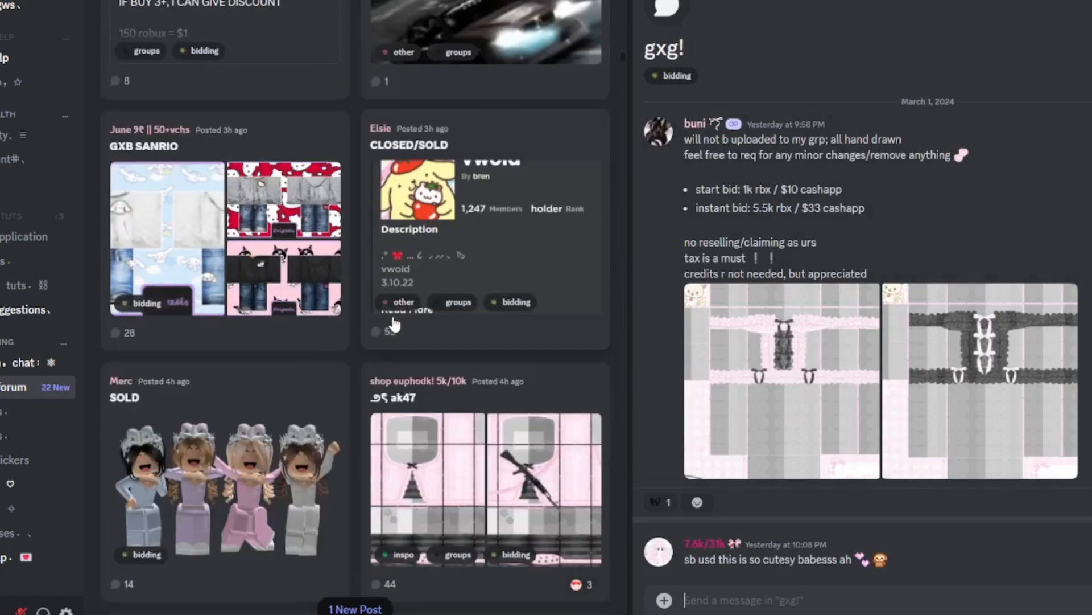
pyautogui.scroll(-4, 395, 324)
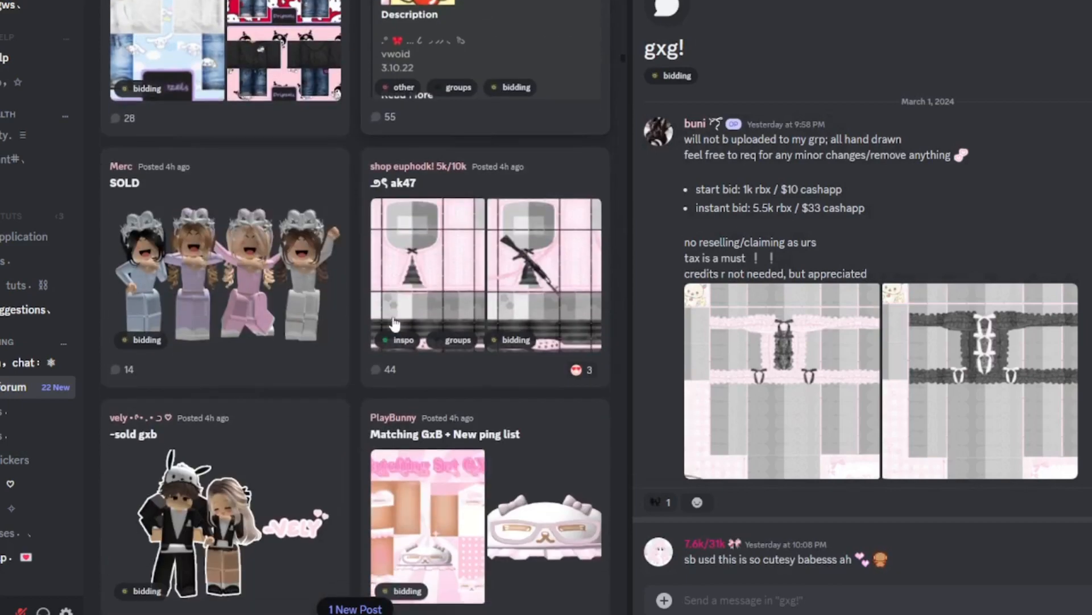
pyautogui.scroll(-5, 478, 295)
pyautogui.scroll(-15, 477, 296)
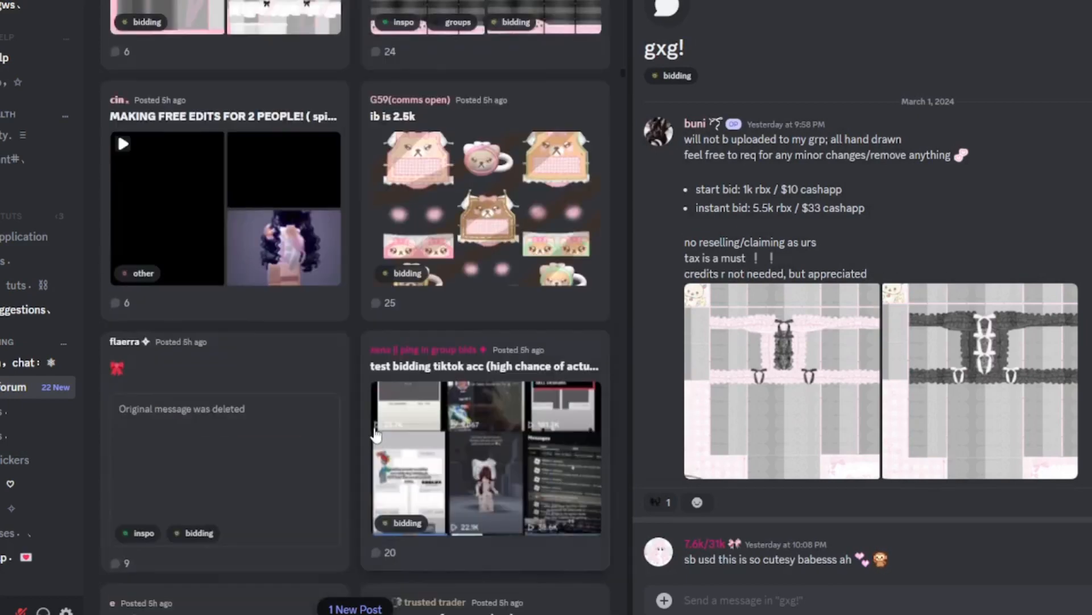
pyautogui.scroll(-5, 375, 437)
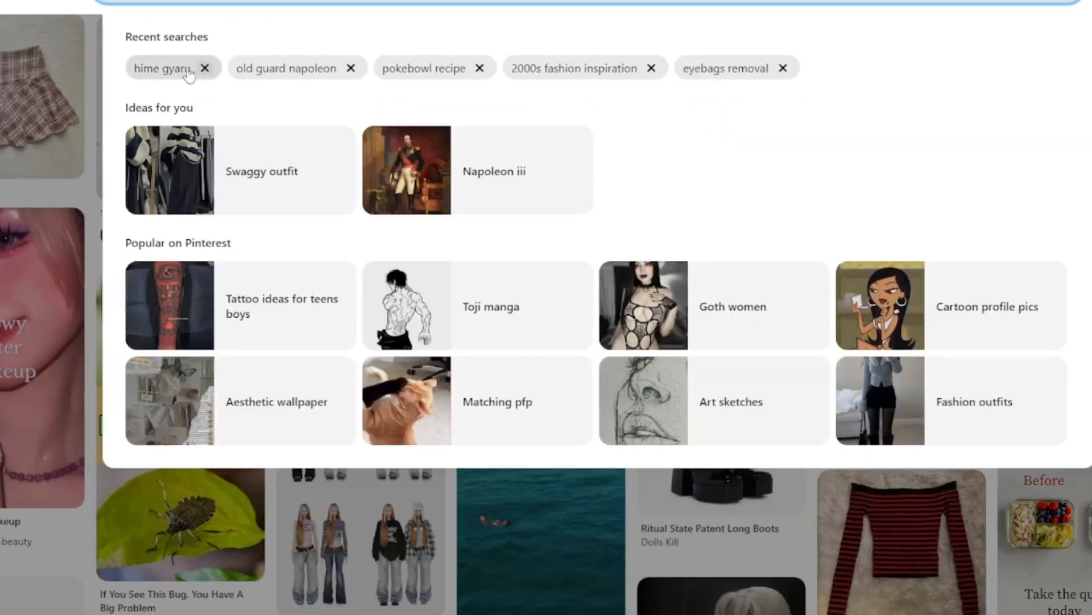
# - Switch to Pinterest, run the recent search "hime gyaru" and look through the outfit pins
pyautogui.click(171, 68)
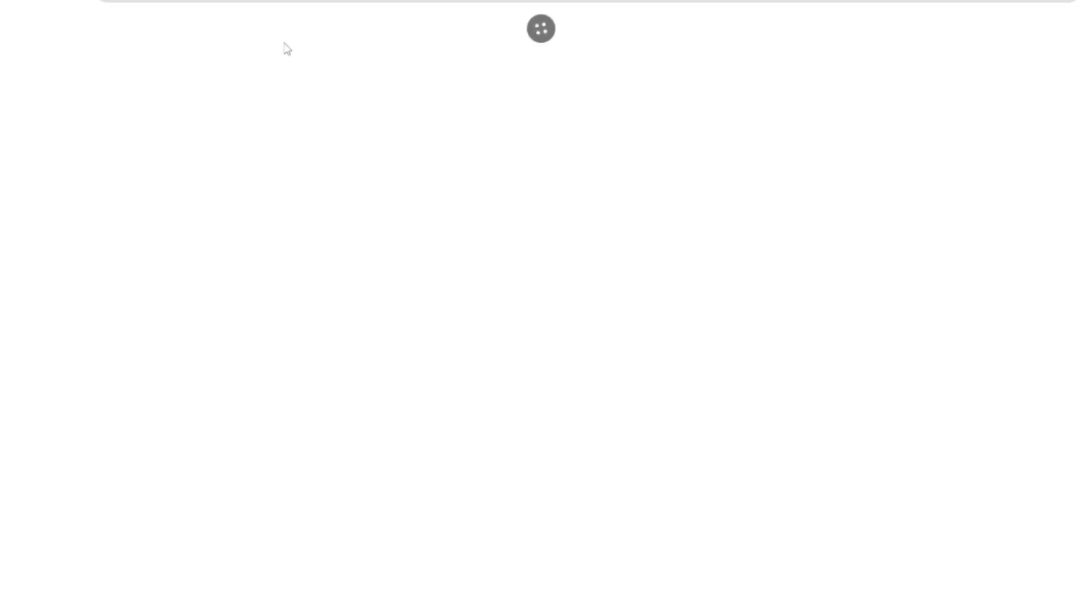
pyautogui.scroll(-5, 540, 398)
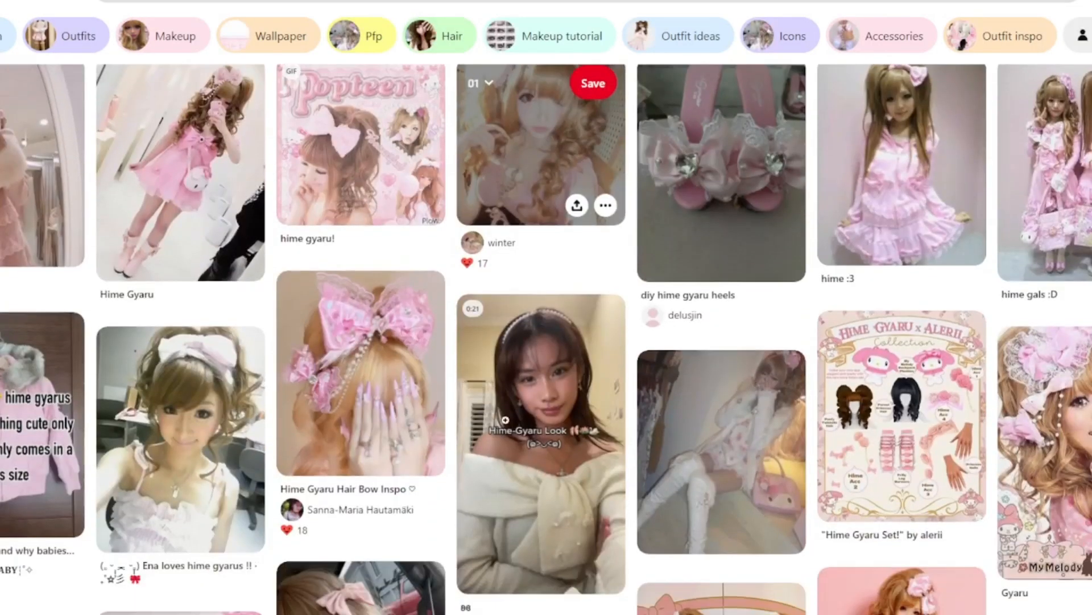
pyautogui.scroll(-4, 321, 363)
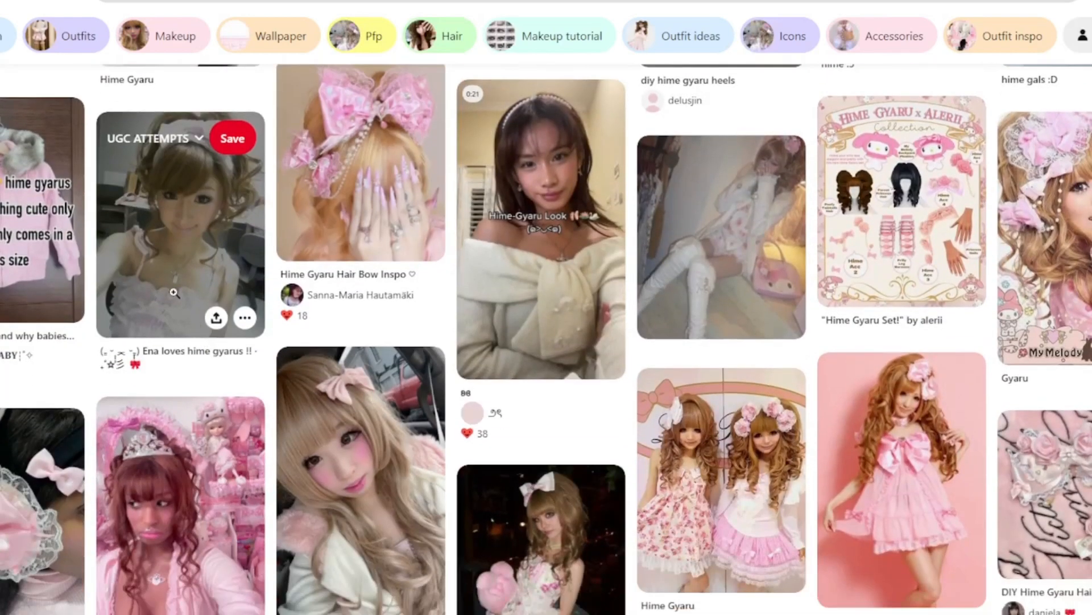
# - Open the hime gyaru pin with the white hair bow and ruffled top, and look through its related pins
pyautogui.click(174, 292)
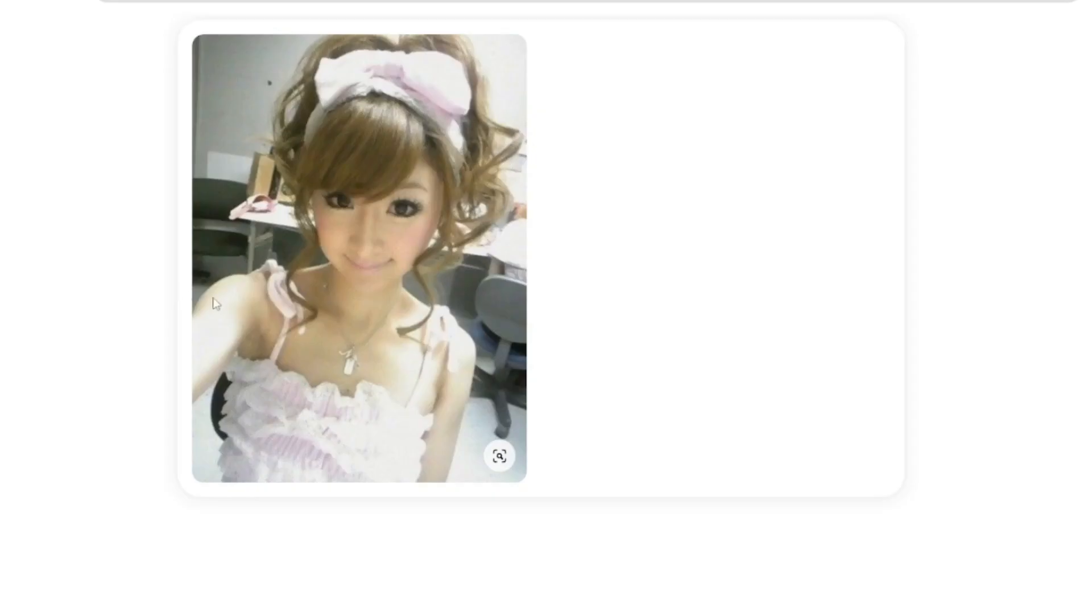
pyautogui.scroll(-5, 1018, 380)
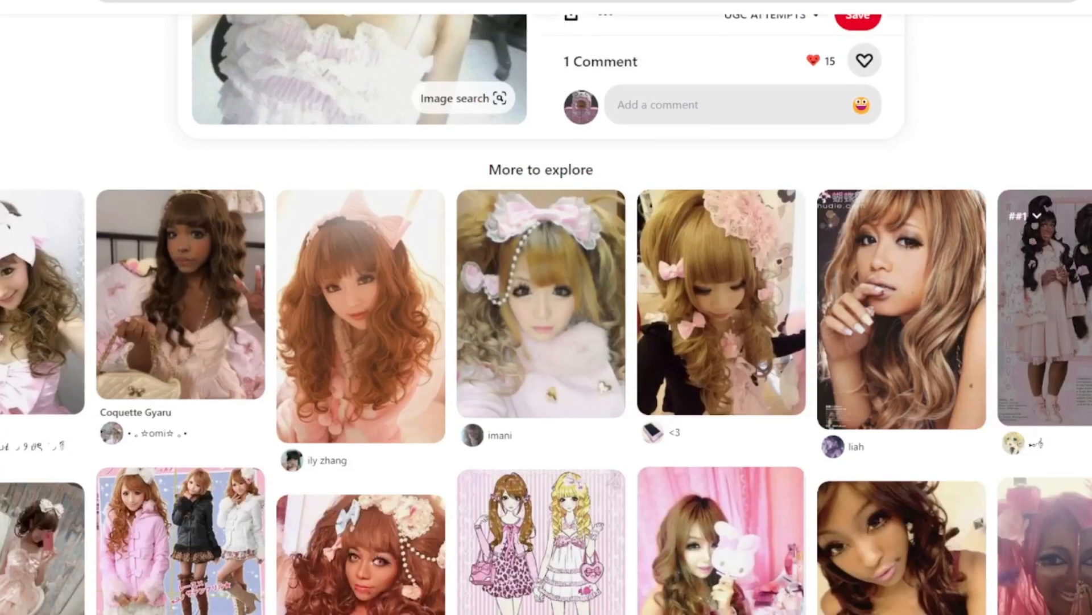
pyautogui.scroll(-5, 1018, 381)
pyautogui.scroll(-12, 546, 314)
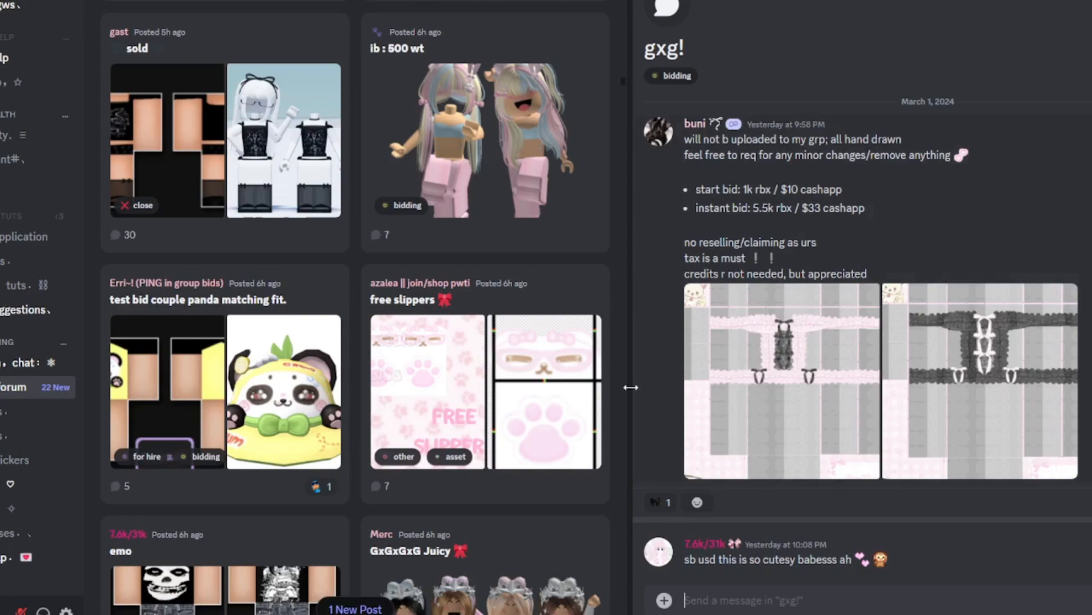
# - Switch to Discord and view the pink and black clothing templates of the "gxg!" post enlarged
pyautogui.scroll(-15, 475, 419)
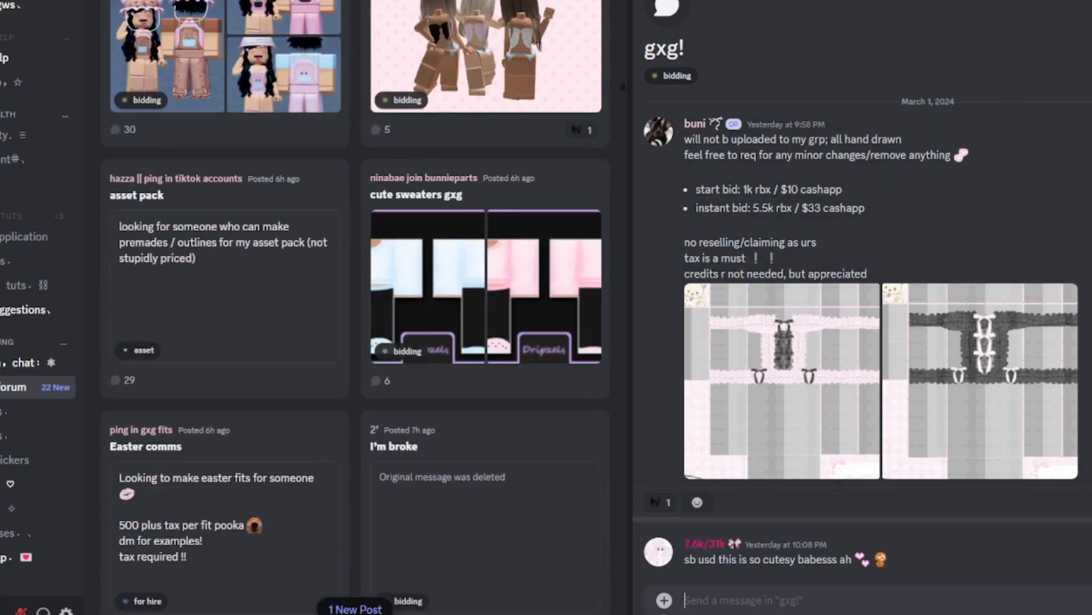
pyautogui.click(782, 381)
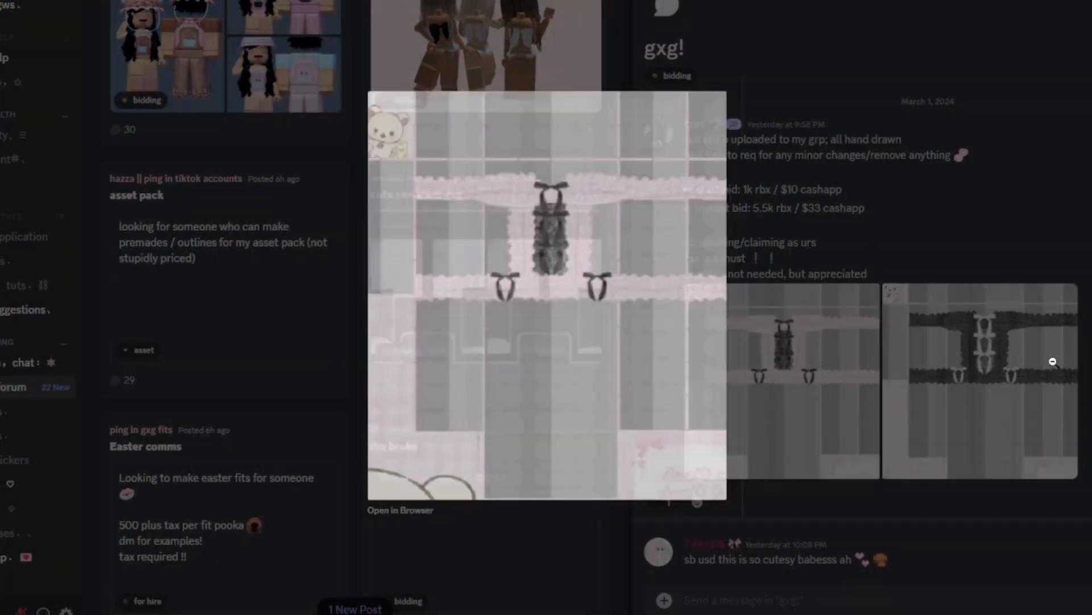
pyautogui.click(1052, 360)
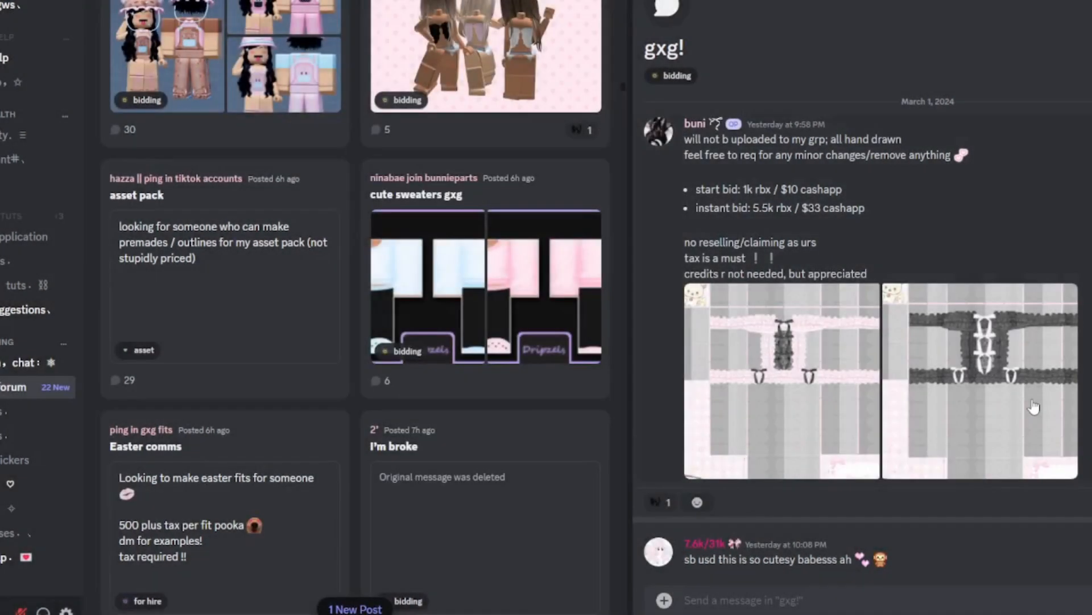
pyautogui.click(1031, 407)
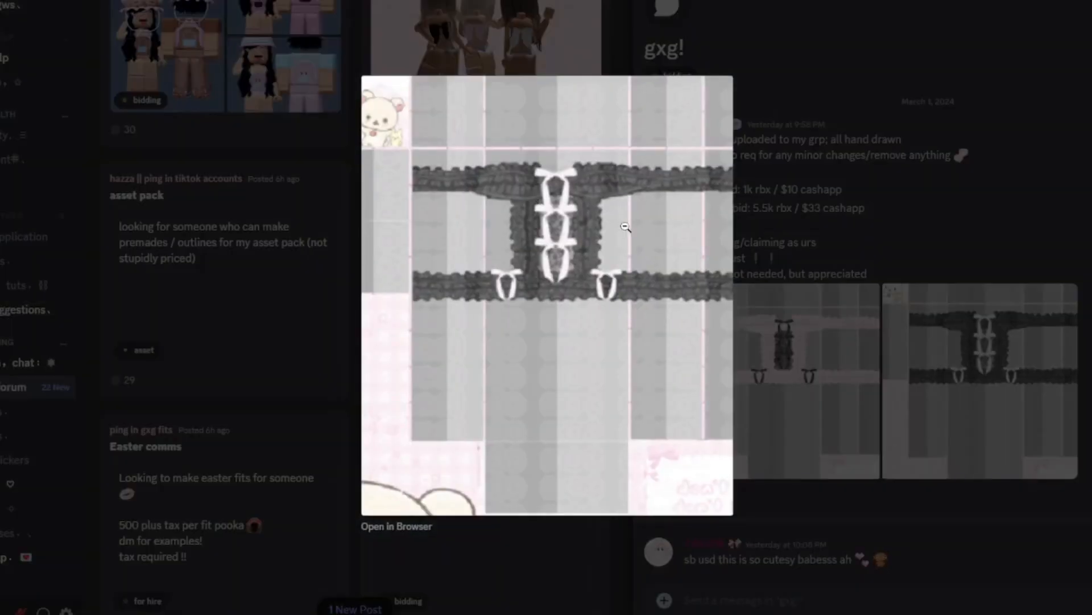
pyautogui.click(476, 509)
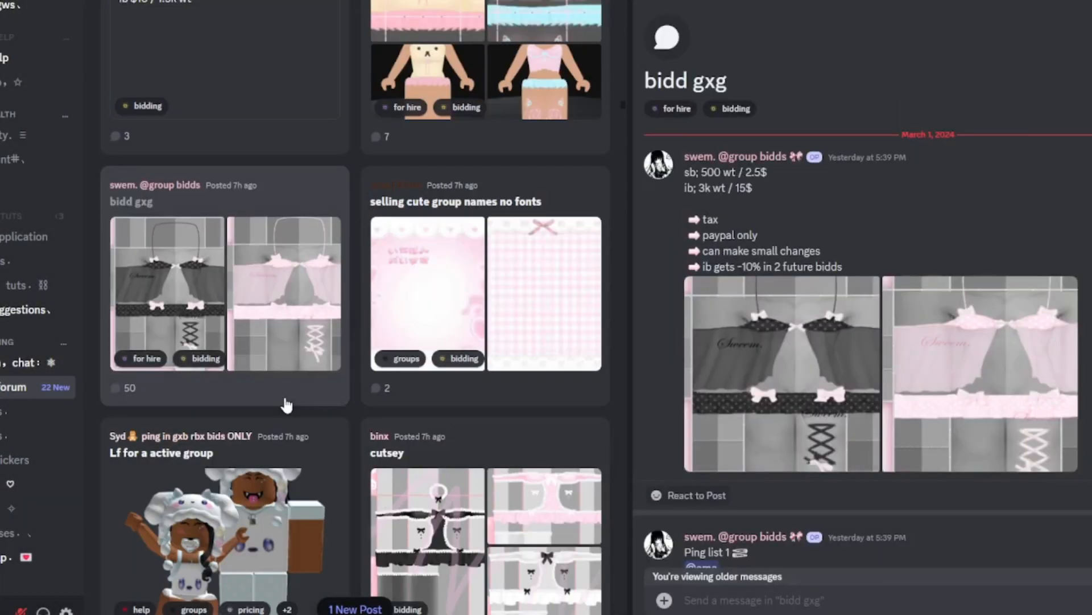
# - Open the bidding post "cutsey" and examine its clothing templates and avatar previews
pyautogui.scroll(-6, 286, 405)
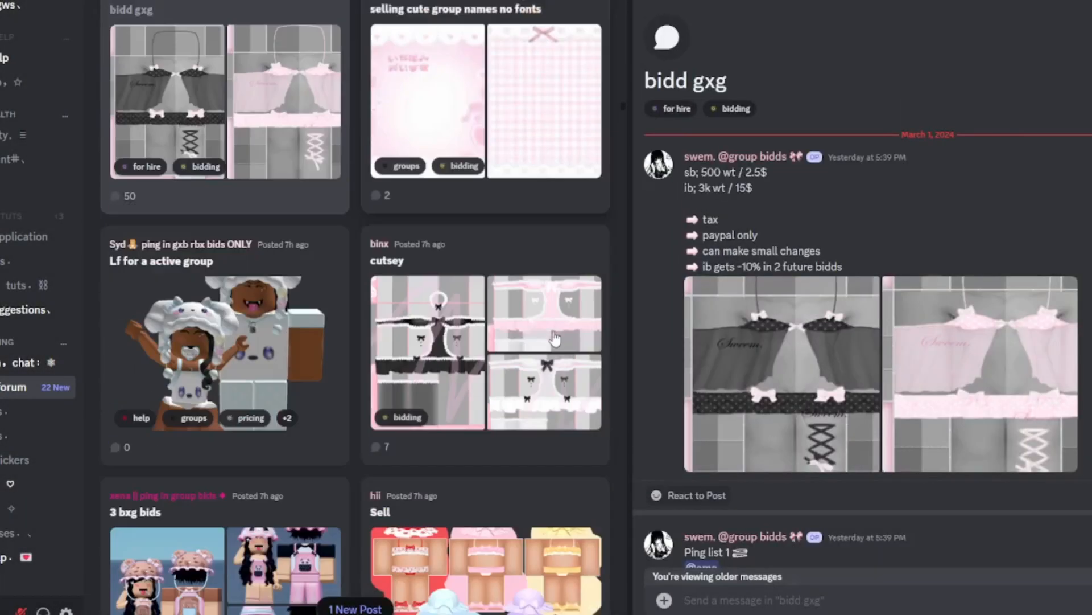
pyautogui.click(540, 273)
pyautogui.scroll(-6, 683, 310)
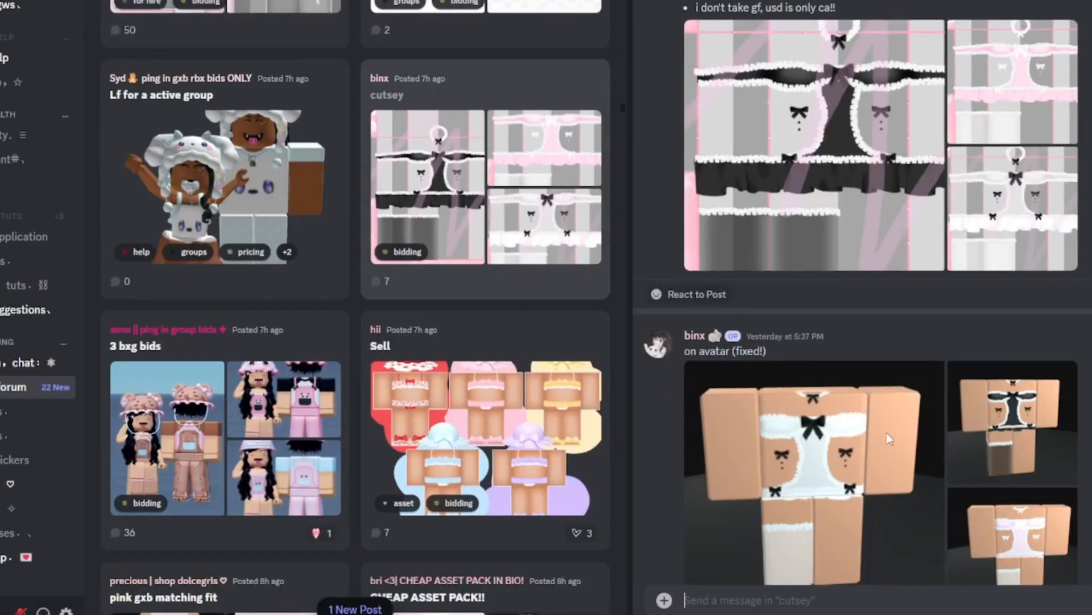
# - Examine the clothing templates in the bidding posts "ending bid in an hr" and "bidddd"
pyautogui.scroll(-8, 409, 381)
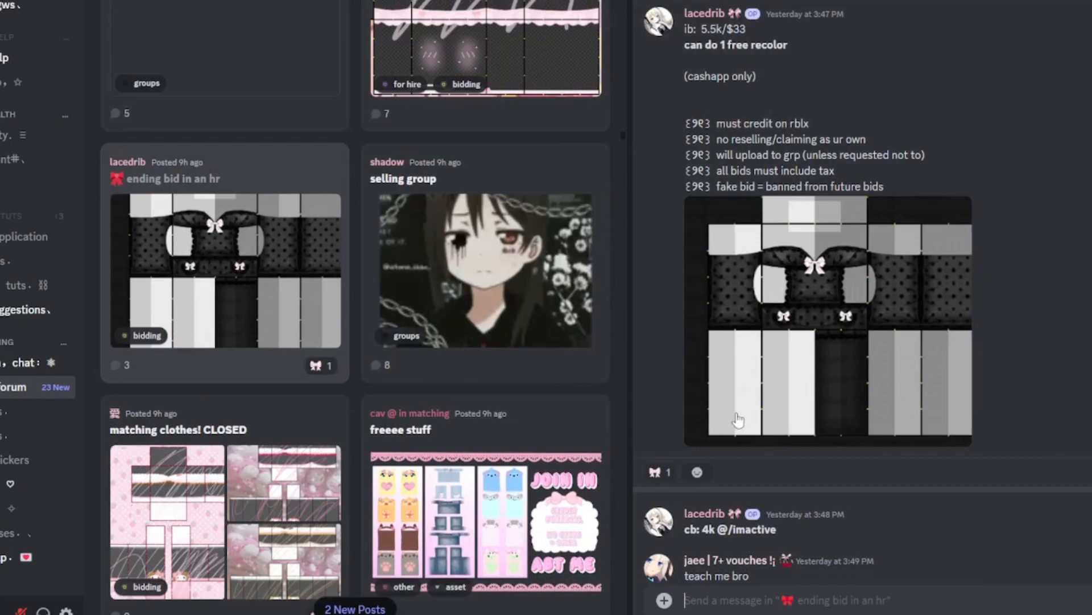
pyautogui.scroll(-6, 355, 342)
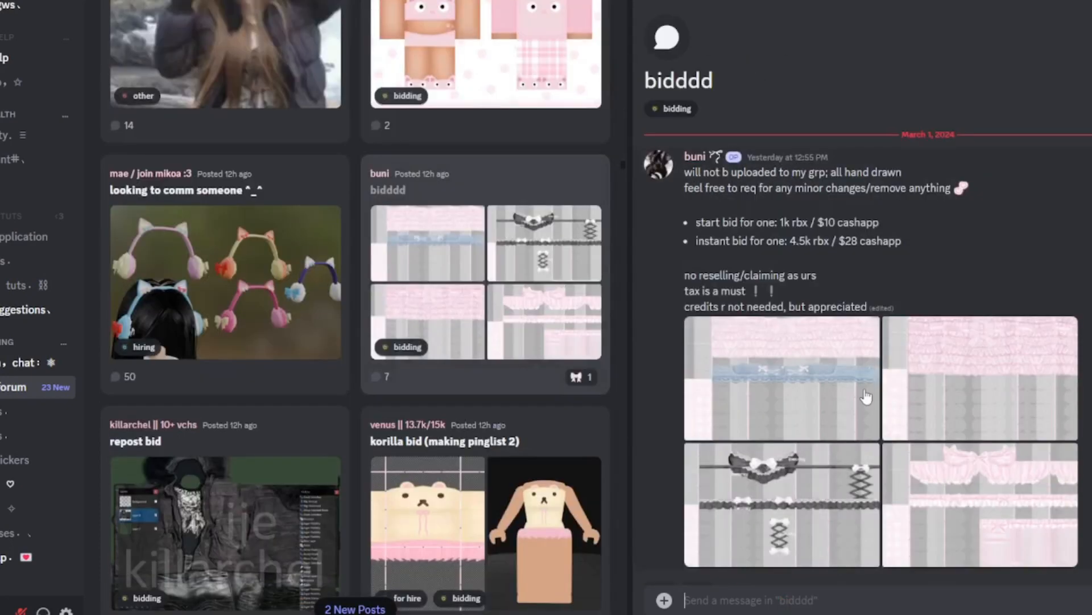
pyautogui.click(961, 502)
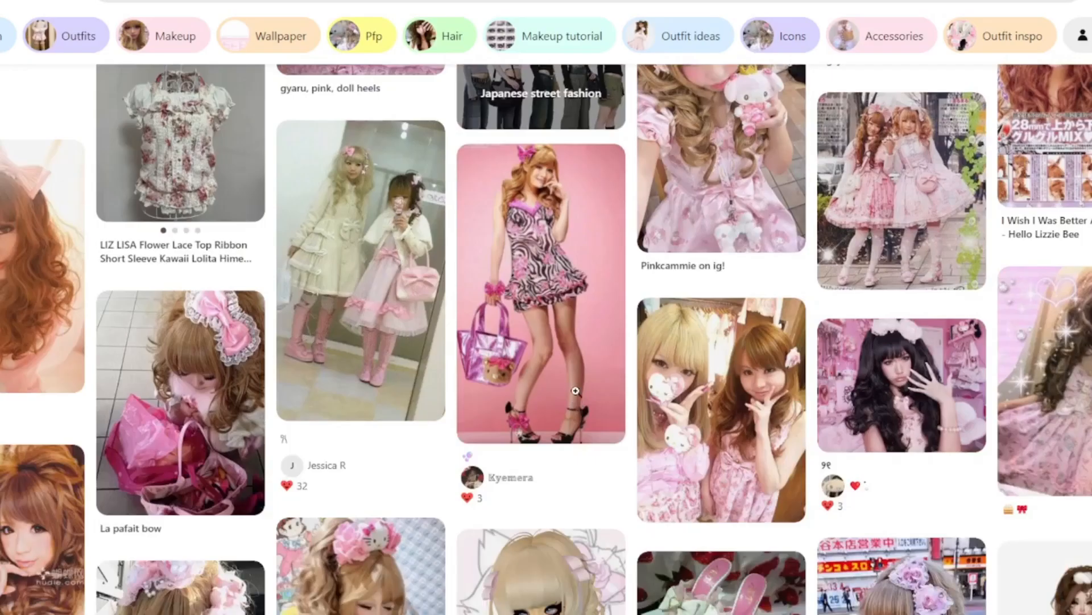
# - Compare the hime gyaru pins on Pinterest with the pink ruffled templates in the "bidddd" post on Discord
pyautogui.scroll(-5, 387, 476)
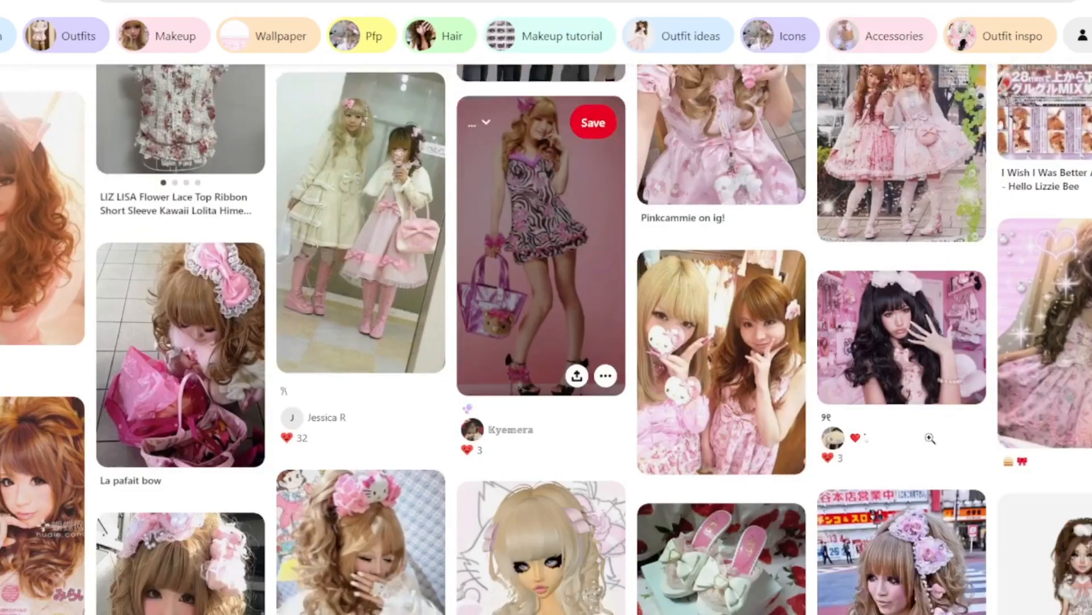
pyautogui.scroll(-5, 387, 476)
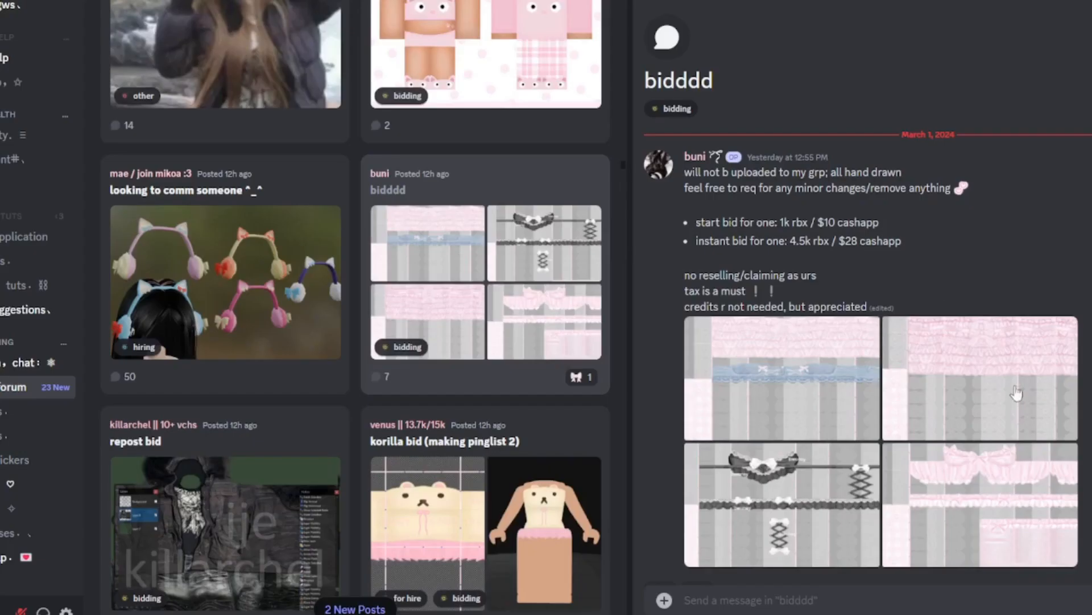
pyautogui.click(1008, 555)
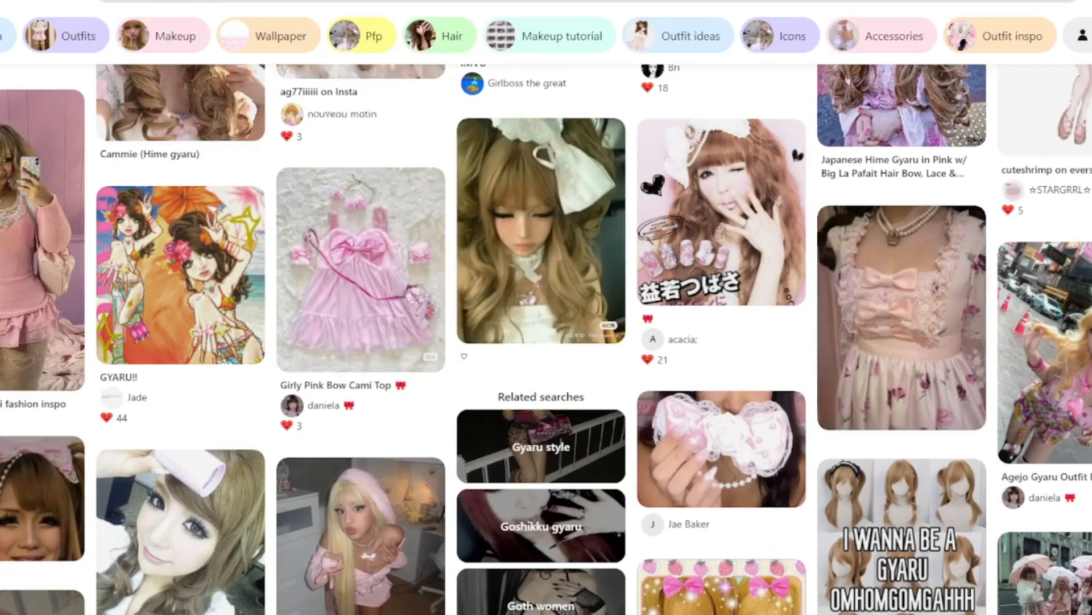
pyautogui.scroll(-7, 391, 400)
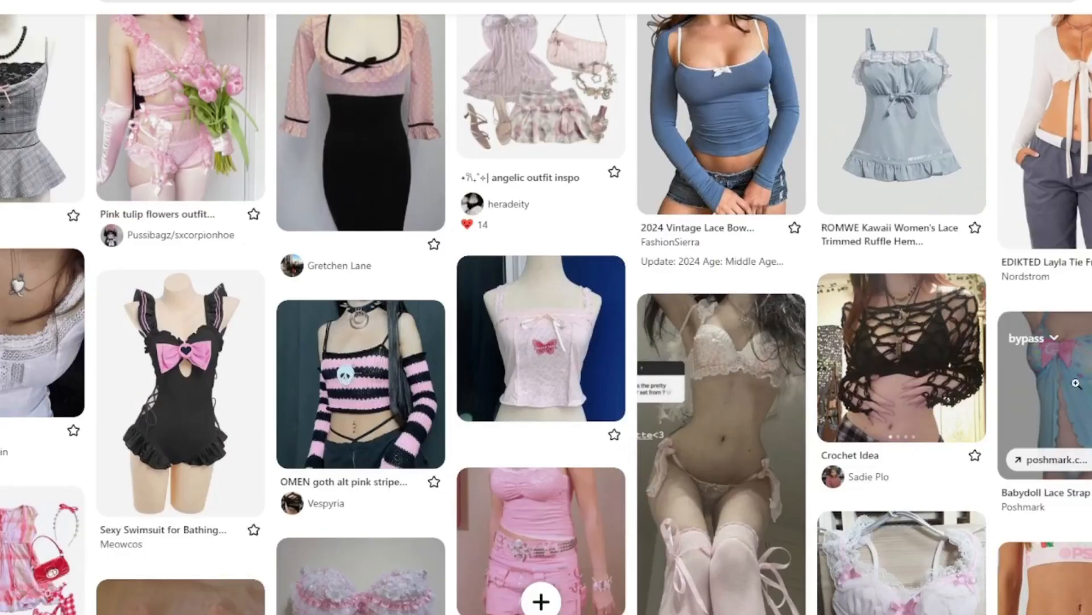
# - Look through the Pinterest pins of lace, bow and ruffle garments for clothing references
pyautogui.scroll(-4, 760, 356)
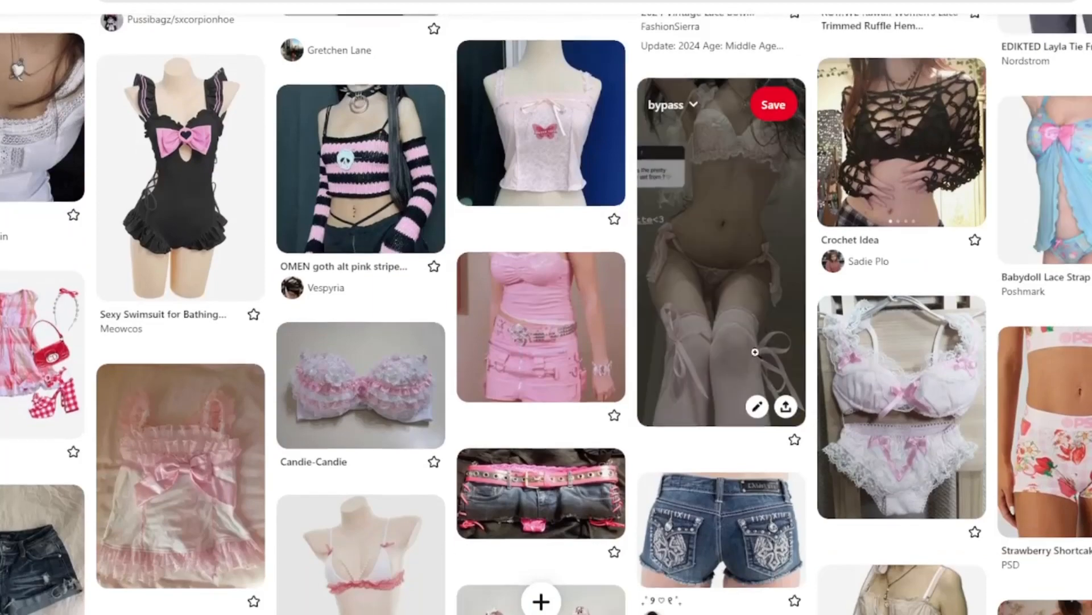
pyautogui.scroll(-4, 759, 356)
pyautogui.scroll(5, 565, 336)
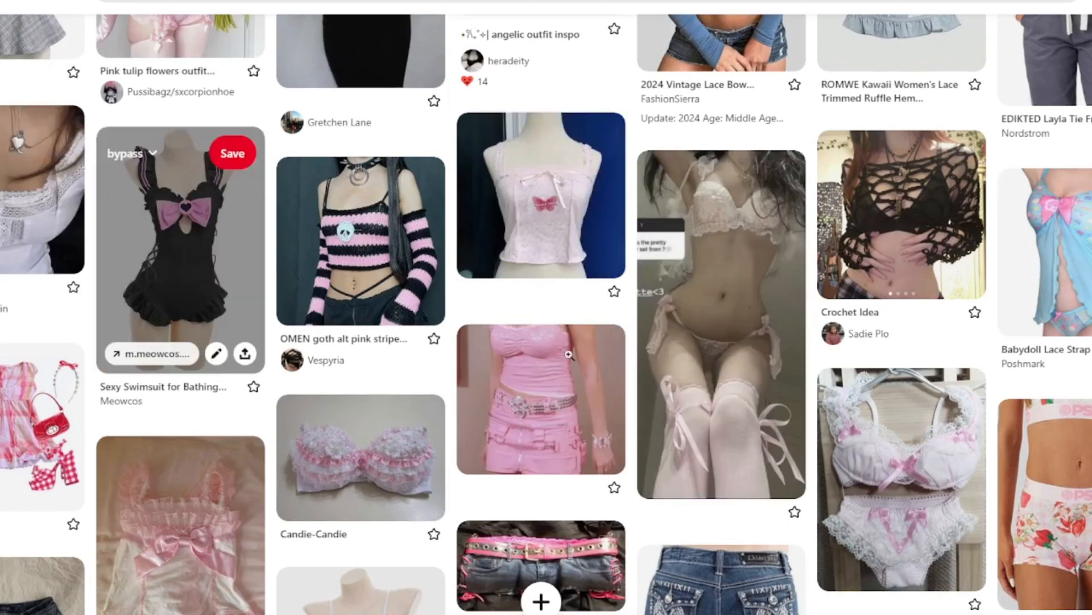
# - Open the pin of the black ruffled swimsuit with the pink bow and look through its related pins
pyautogui.click(180, 245)
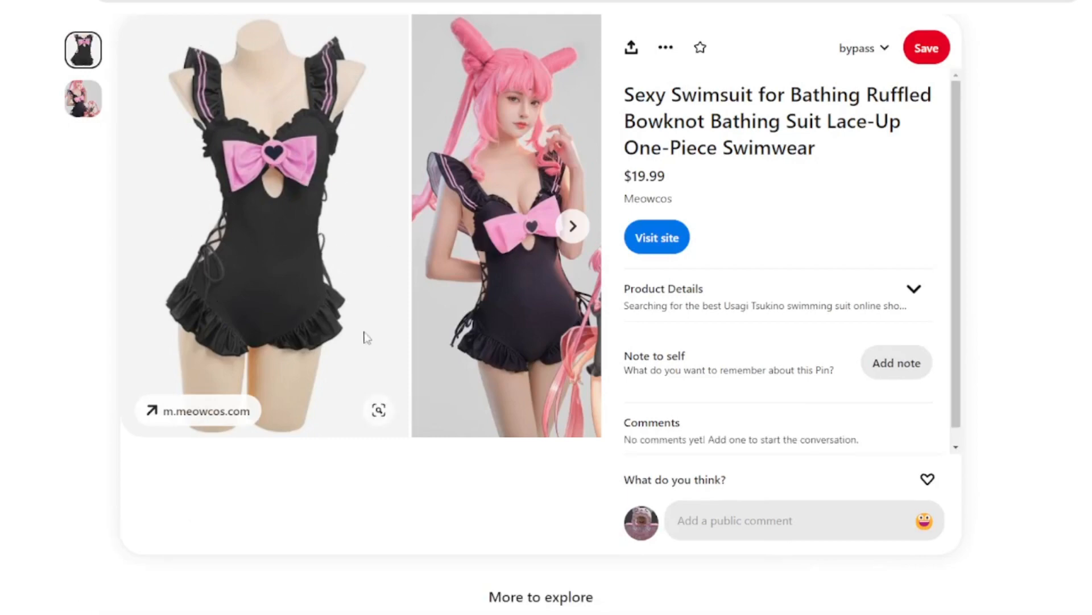
pyautogui.scroll(-8, 347, 335)
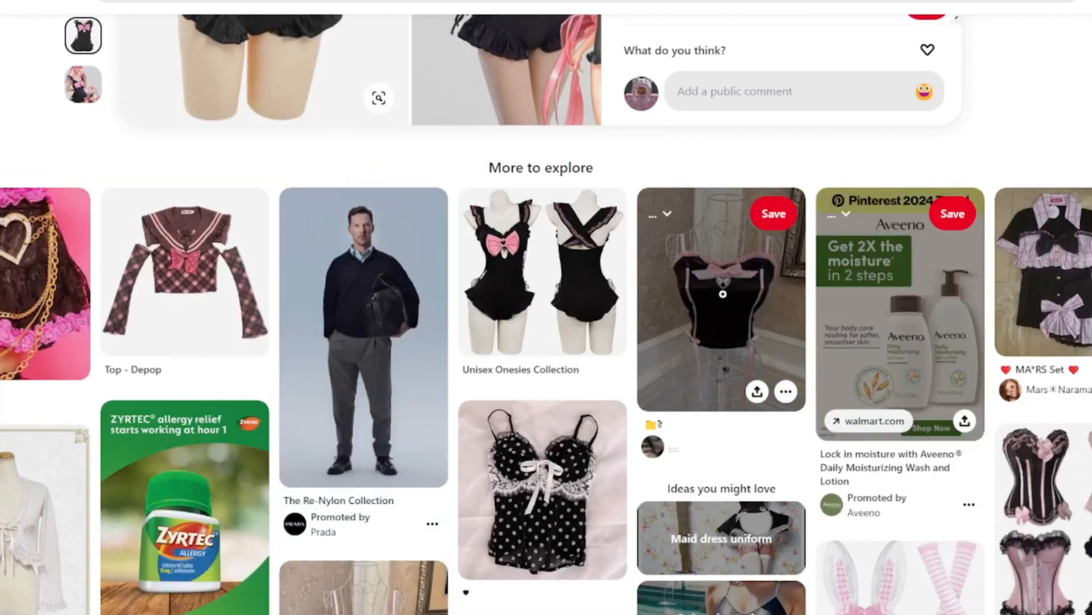
pyautogui.scroll(-15, 722, 294)
pyautogui.scroll(-6, 561, 492)
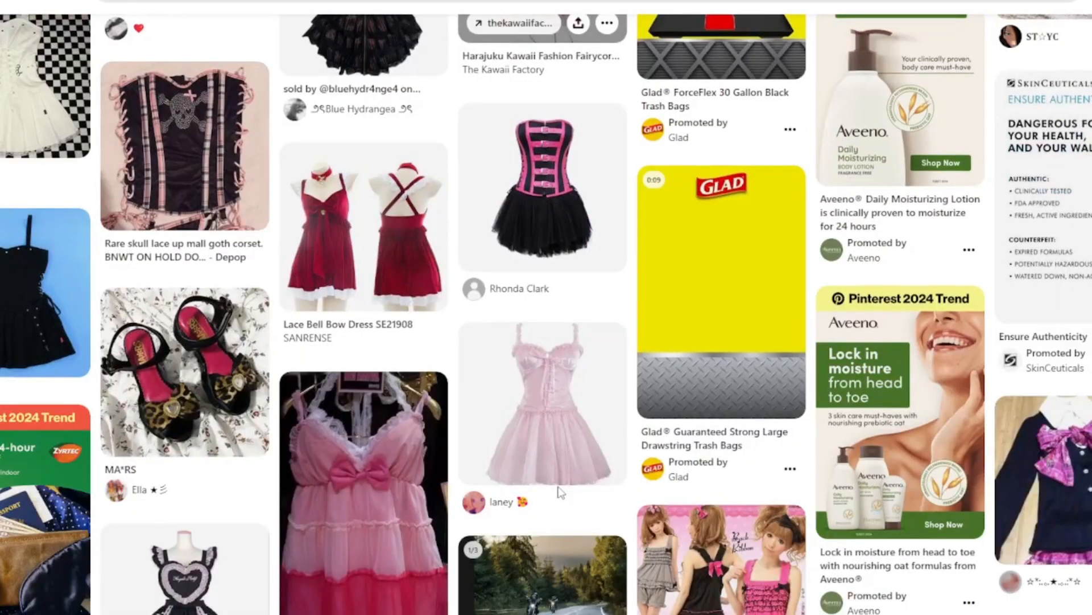
pyautogui.scroll(20, 560, 493)
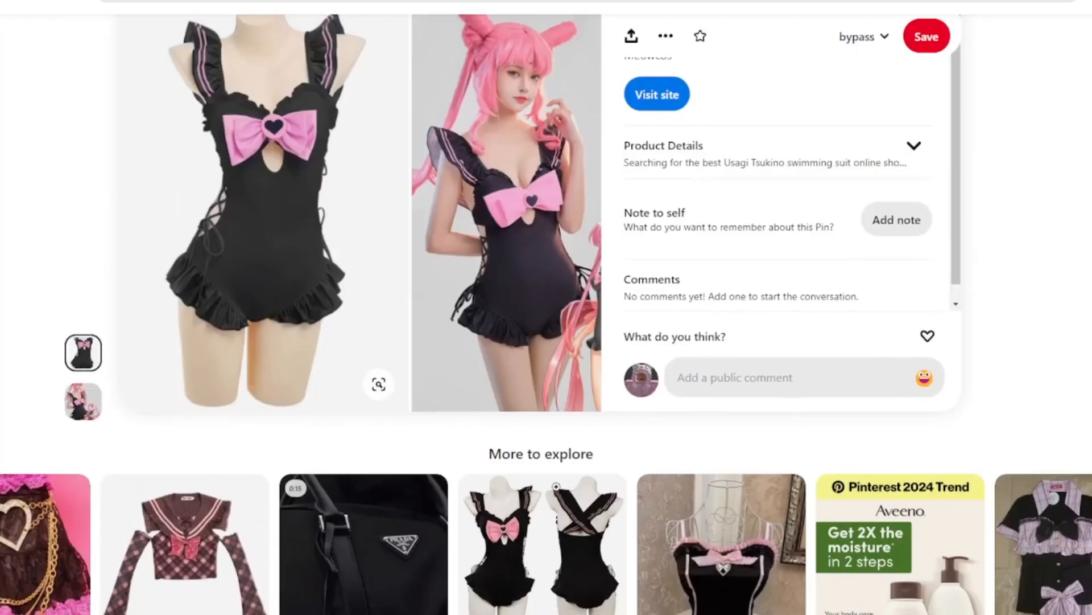
pyautogui.scroll(3, 557, 487)
# - Open the "Gyaru pjs" pin and look through the outfits related to it
pyautogui.click(978, 417)
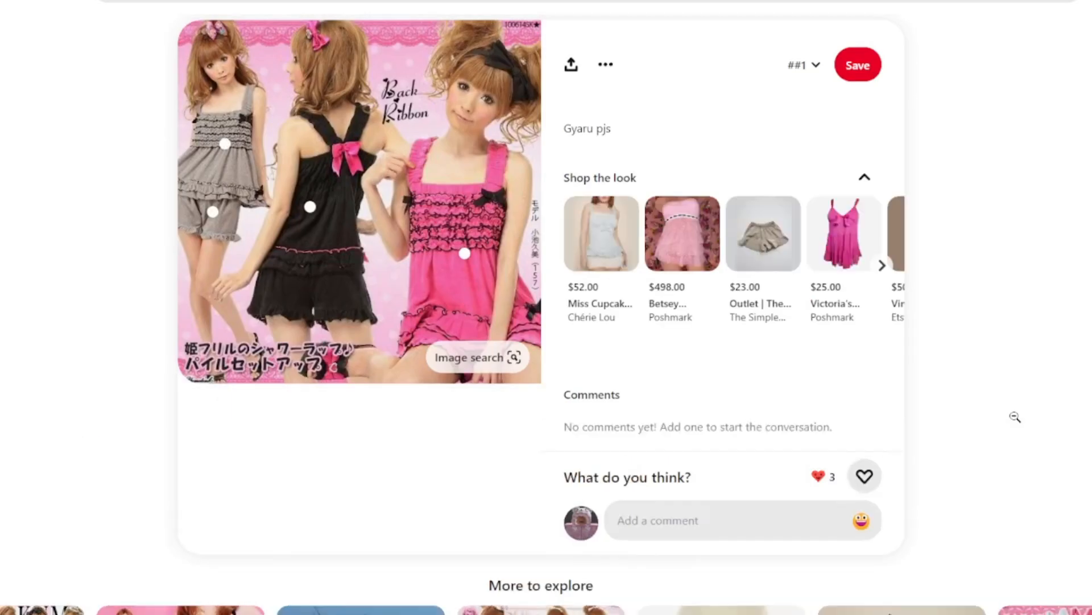
pyautogui.scroll(-6, 1015, 417)
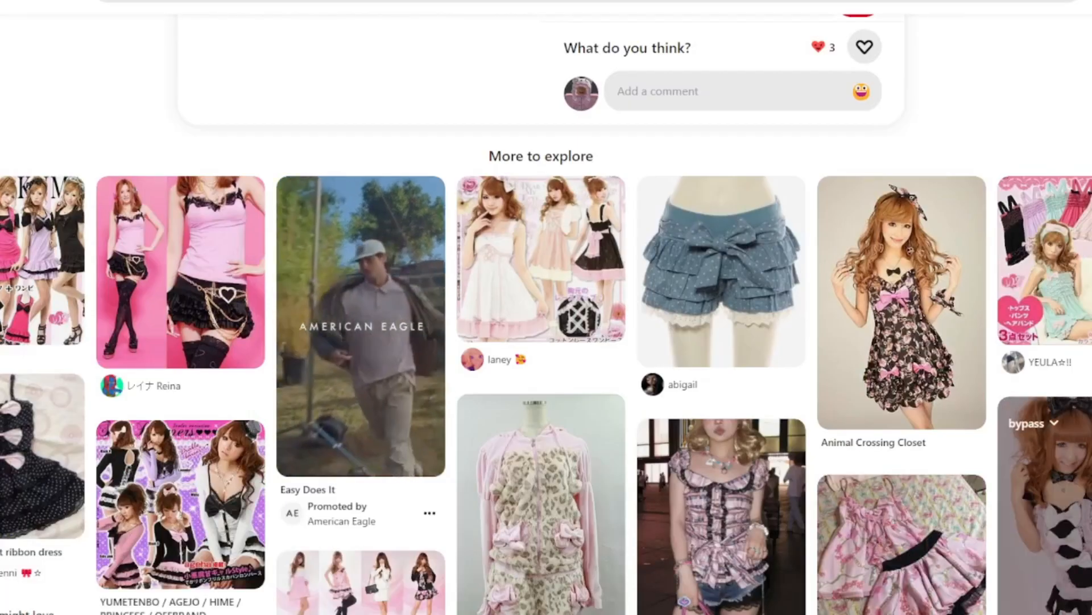
pyautogui.scroll(-5, 616, 388)
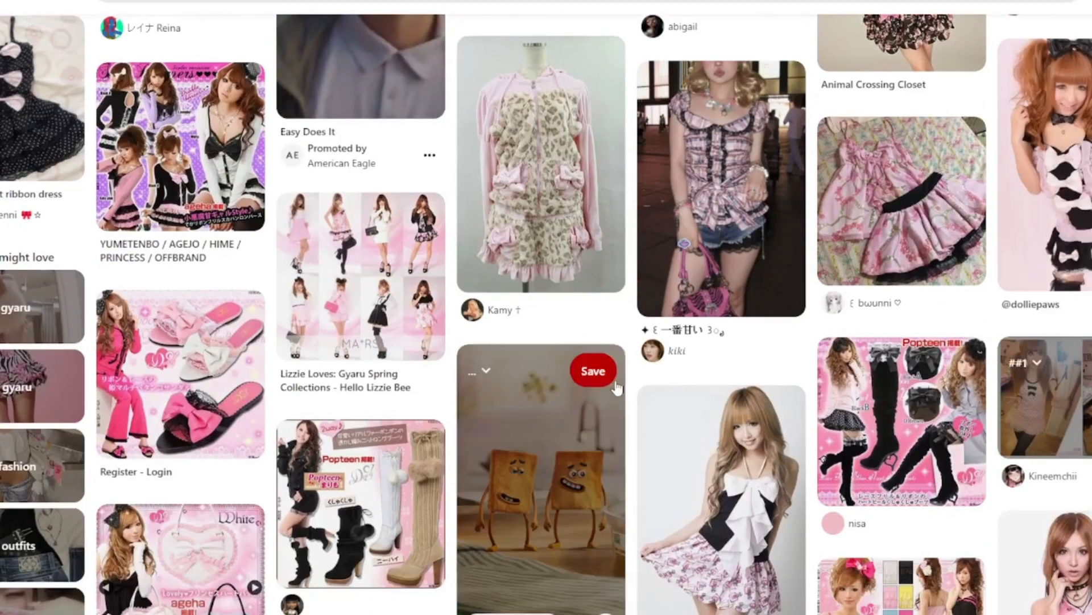
# - Open the pin of the black dress with pink bows and look through its related gyaru outfits
pyautogui.scroll(-8, 615, 394)
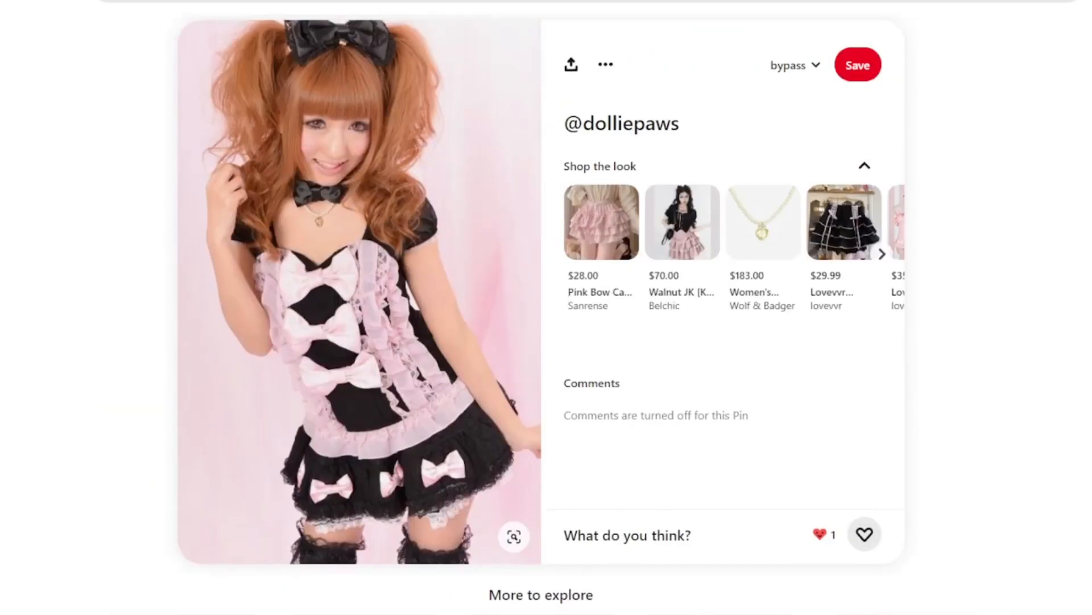
pyautogui.scroll(-15, 564, 358)
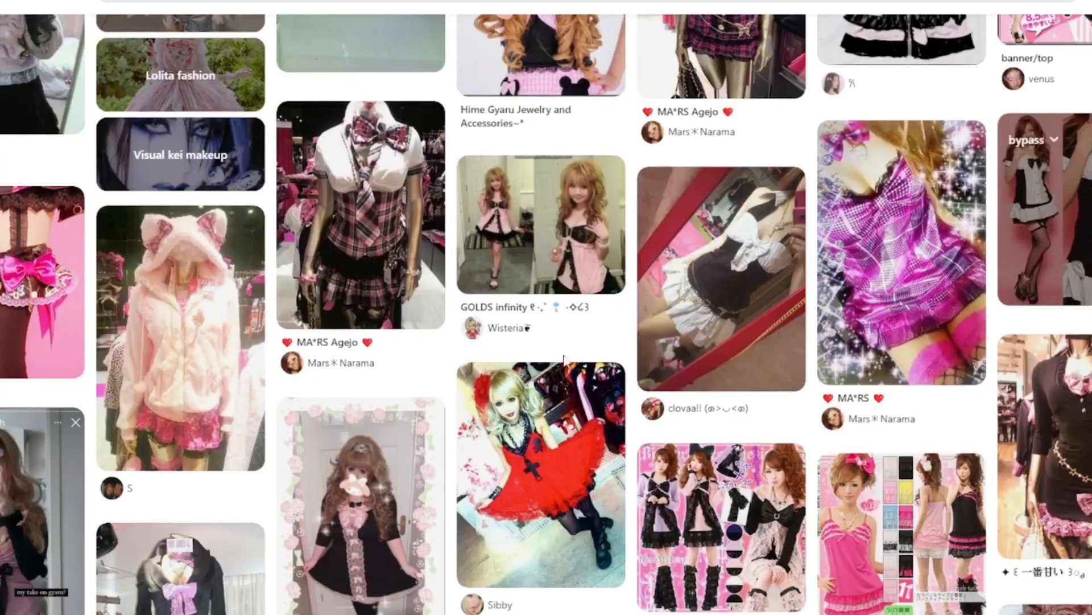
pyautogui.moveTo(486, 405)
pyautogui.scroll(-6, 486, 405)
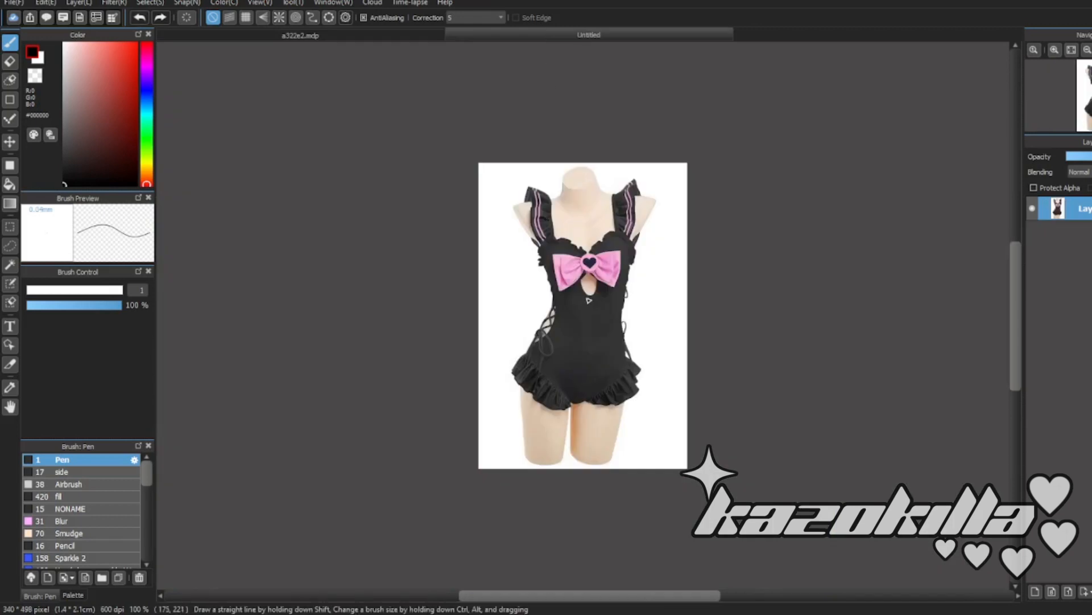
# - Switch to MediBang Paint Pro and delete the part of the black swimsuit picture below the pink bow
pyautogui.scroll(2, 584, 249)
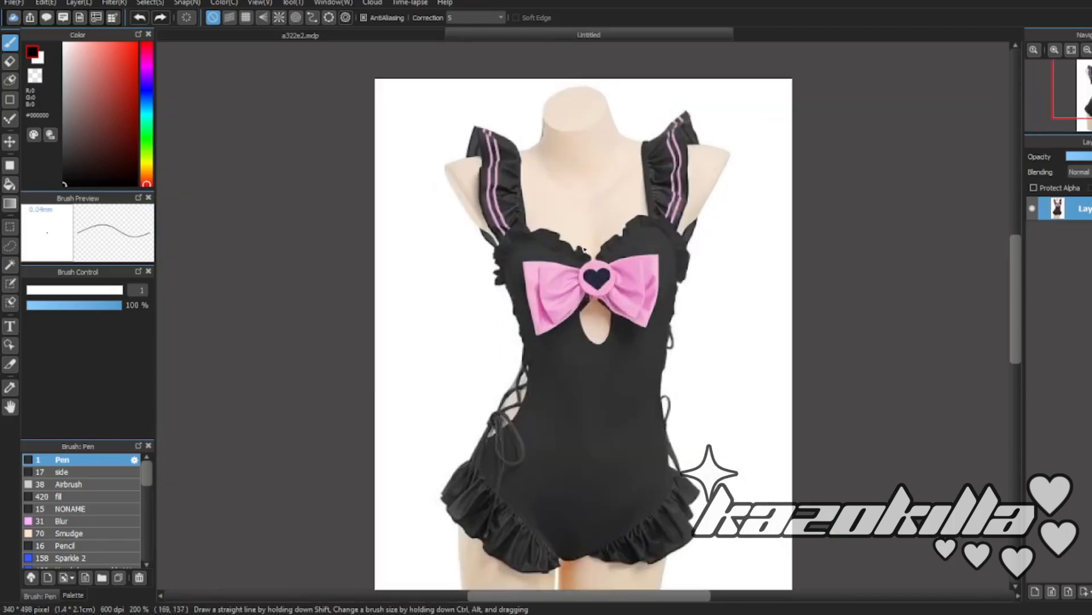
pyautogui.click(9, 227)
pyautogui.moveTo(282, 53); pyautogui.dragTo(513, 221)
pyautogui.moveTo(310, 344); pyautogui.dragTo(992, 592)
pyautogui.press('Delete')
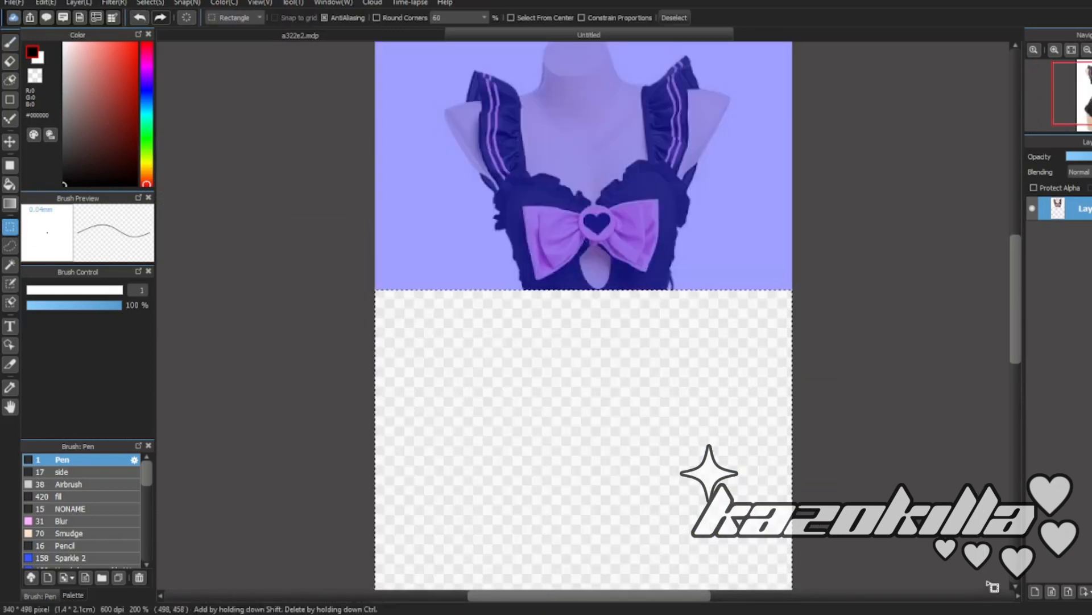
pyautogui.hotkey('ctrl', 'd')
pyautogui.scroll(-1, 506, 125)
# - In the a322e2.mdp template, paint a light pink #FFD4E7 swatch on the yellow dog picture with the pen at size 9.8
pyautogui.click(300, 35)
pyautogui.click(8, 47)
pyautogui.scroll(-2, 364, 204)
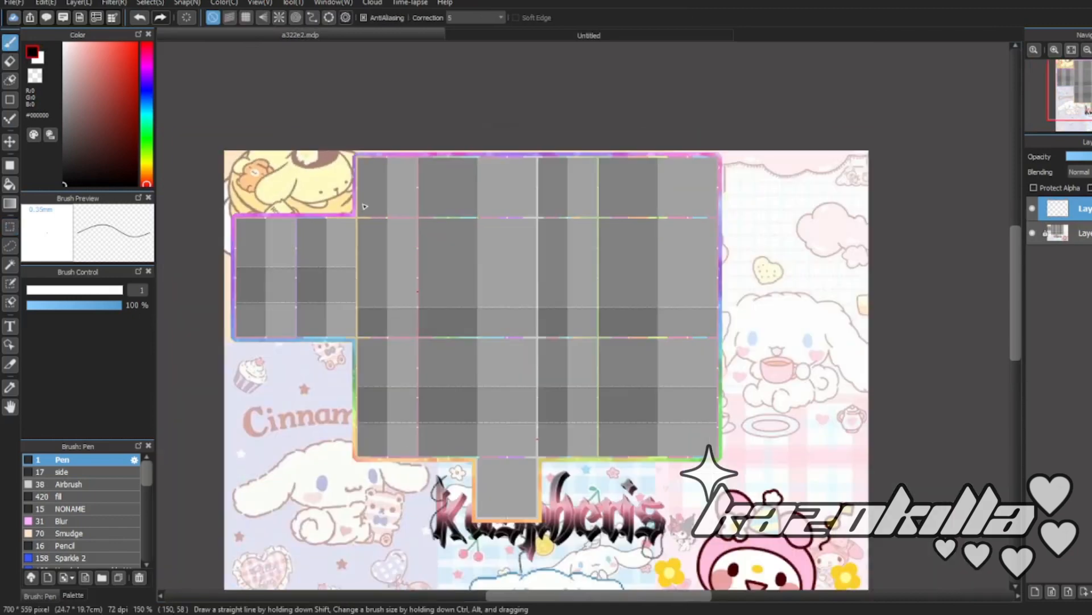
pyautogui.scroll(2, 375, 207)
pyautogui.scroll(-2, 376, 207)
pyautogui.scroll(2, 405, 242)
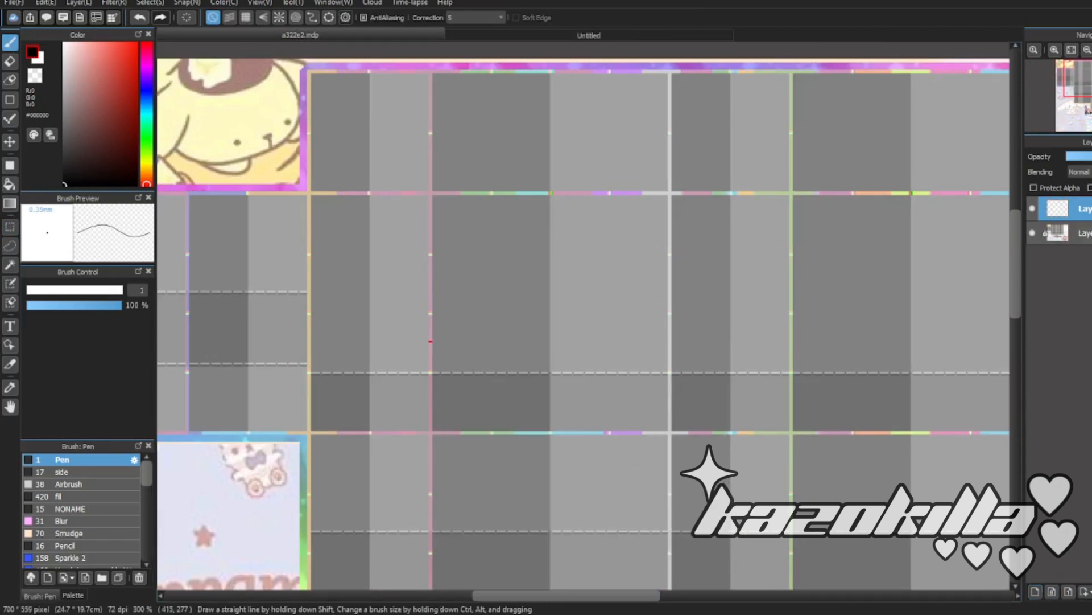
pyautogui.click(45, 289)
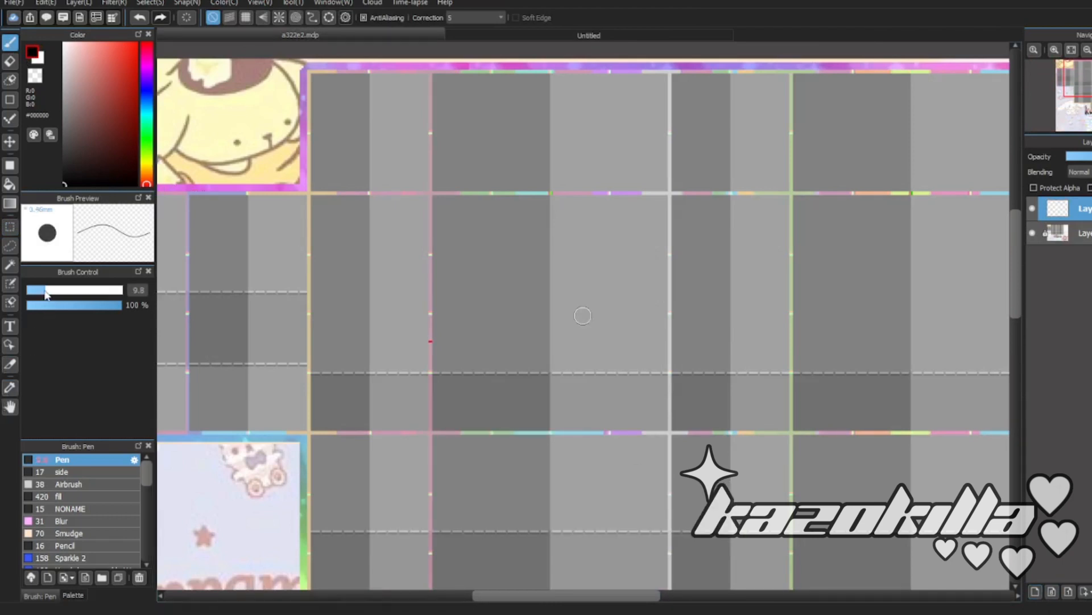
pyautogui.moveTo(147, 46); pyautogui.dragTo(148, 57)
pyautogui.click(77, 46)
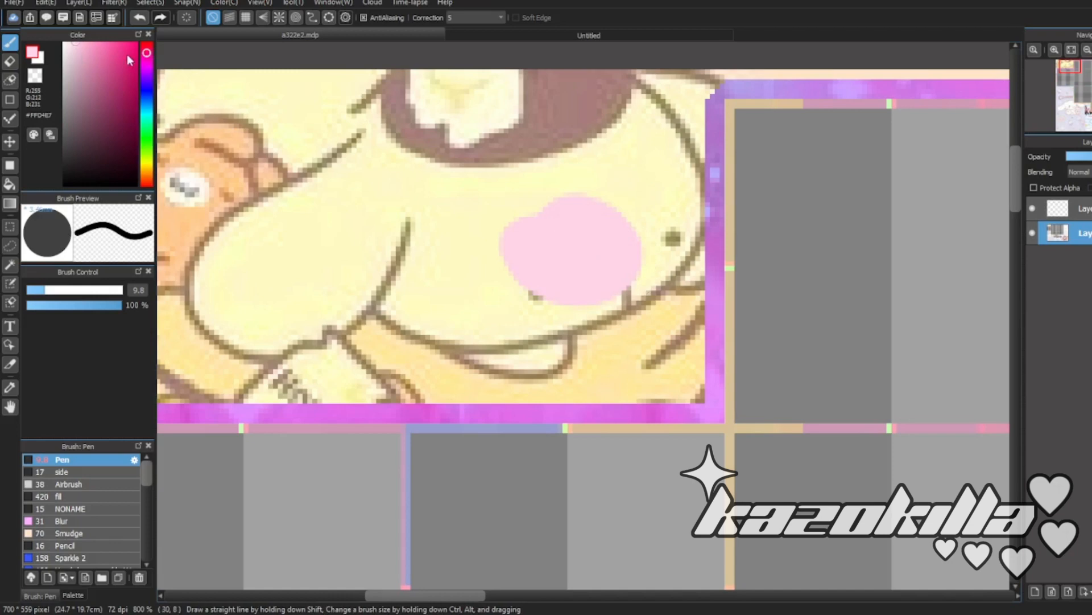
# - Paint a near-black #1F1C1D swatch and a white #FCFCFC swatch beside the pink one on the yellow dog picture
pyautogui.moveTo(101, 157); pyautogui.dragTo(70, 169)
pyautogui.moveTo(447, 212)
pyautogui.mouseDown()
pyautogui.moveTo(469, 280)
pyautogui.moveTo(423, 197)
pyautogui.moveTo(489, 257)
pyautogui.moveTo(422, 269)
pyautogui.moveTo(448, 214)
pyautogui.mouseUp()
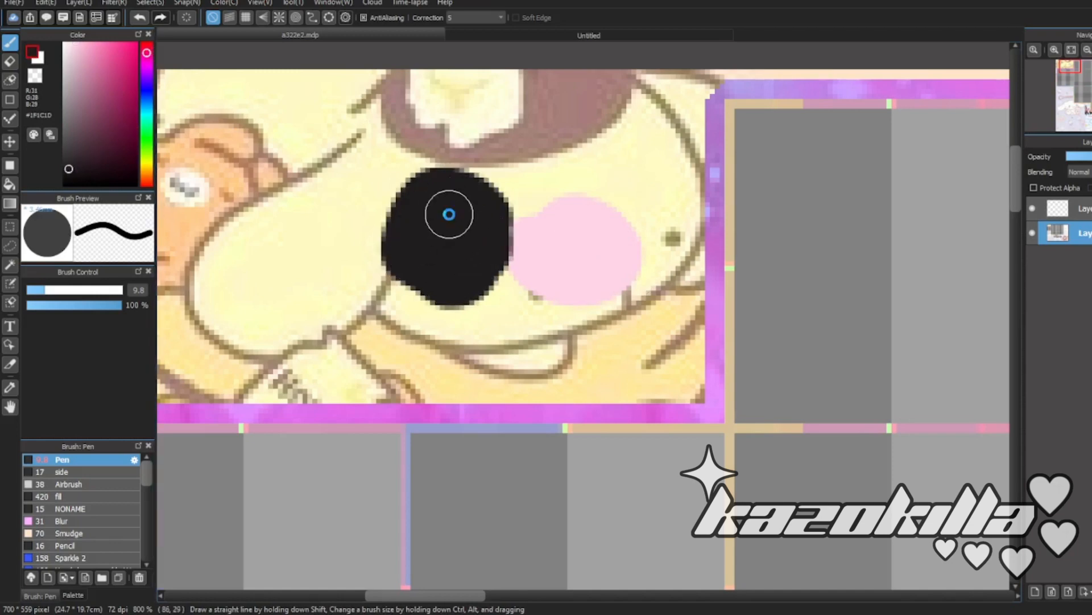
pyautogui.scroll(-6, 453, 219)
pyautogui.scroll(3, 500, 261)
pyautogui.click(66, 45)
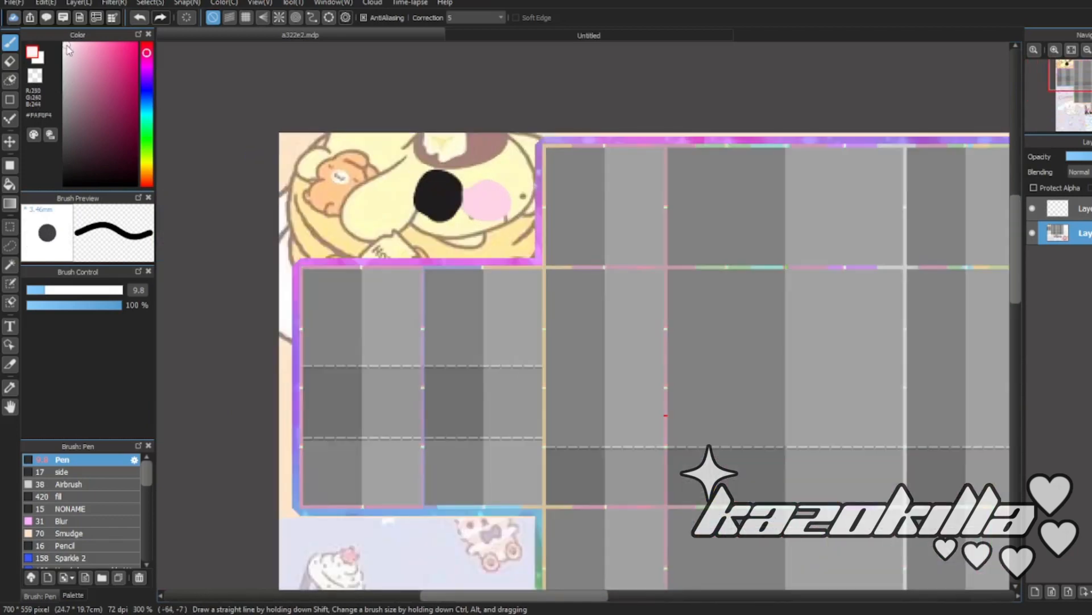
pyautogui.click(64, 45)
pyautogui.scroll(1, 456, 175)
pyautogui.moveTo(501, 167); pyautogui.dragTo(540, 174)
pyautogui.scroll(-6, 588, 171)
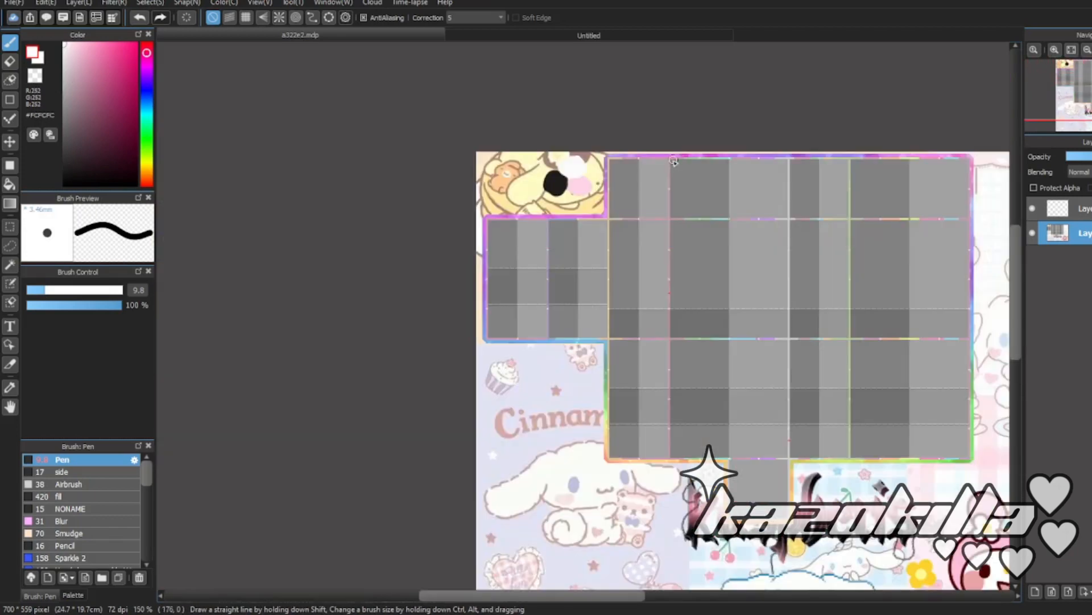
# - Set the pen to size 1 and its colour to black #000000
pyautogui.scroll(2, 675, 186)
pyautogui.scroll(1, 676, 187)
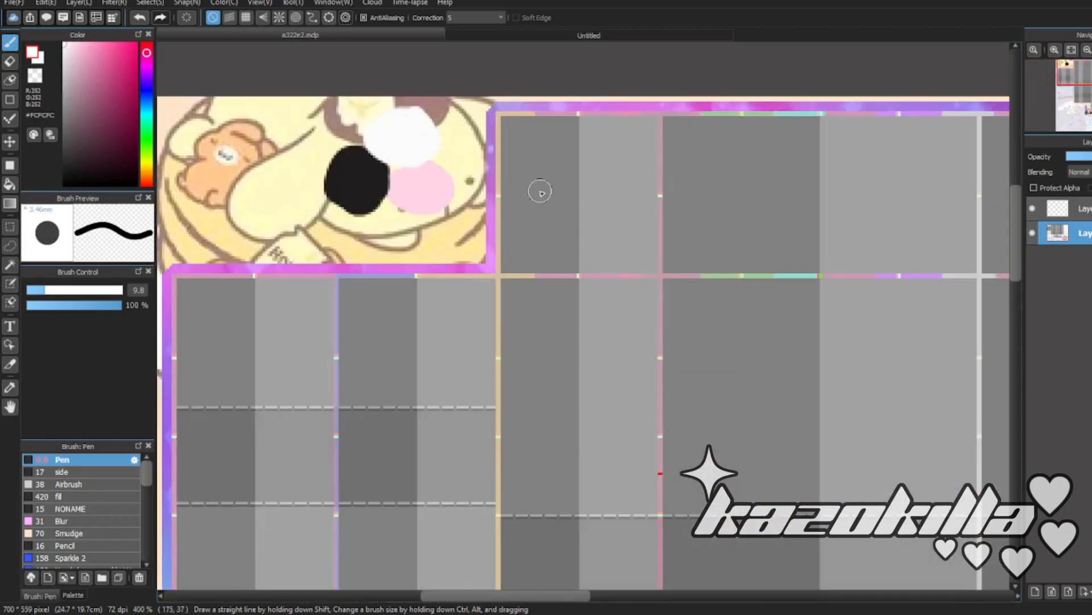
pyautogui.click(30, 239)
pyautogui.moveTo(86, 149); pyautogui.dragTo(58, 215)
pyautogui.scroll(-2, 561, 219)
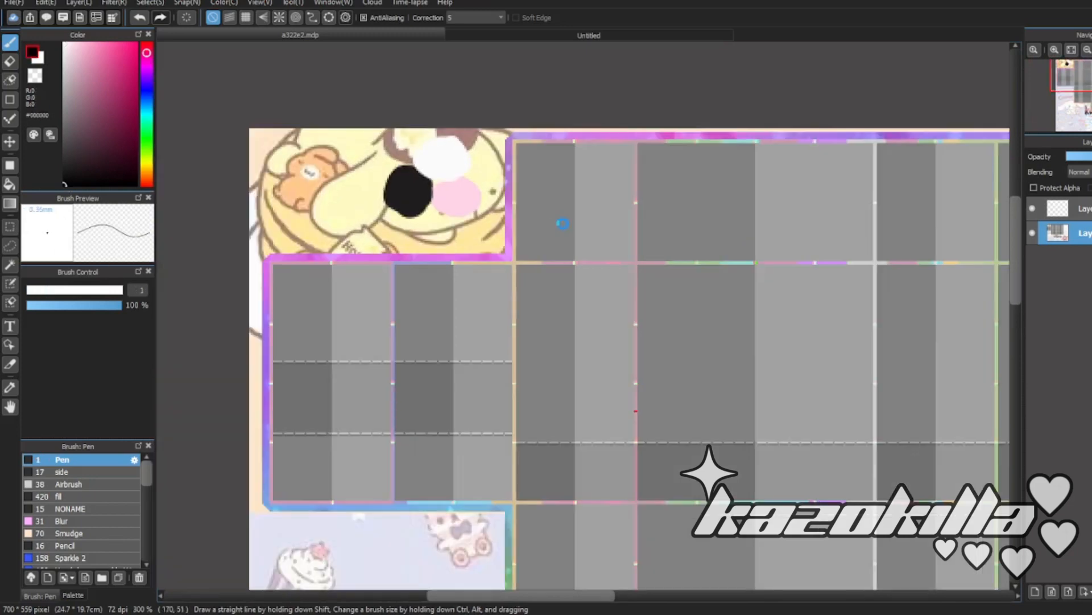
pyautogui.scroll(2, 657, 260)
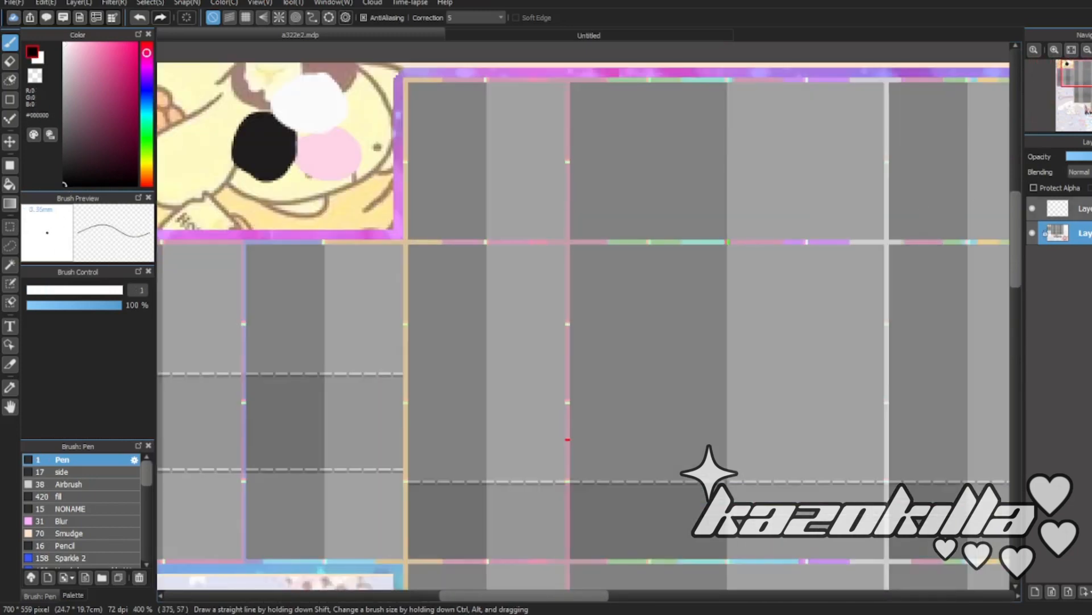
# - Bring the cropped swimsuit picture into the clothing template as its own layer for reference
pyautogui.click(467, 35)
pyautogui.click(433, 34)
pyautogui.scroll(5, 672, 531)
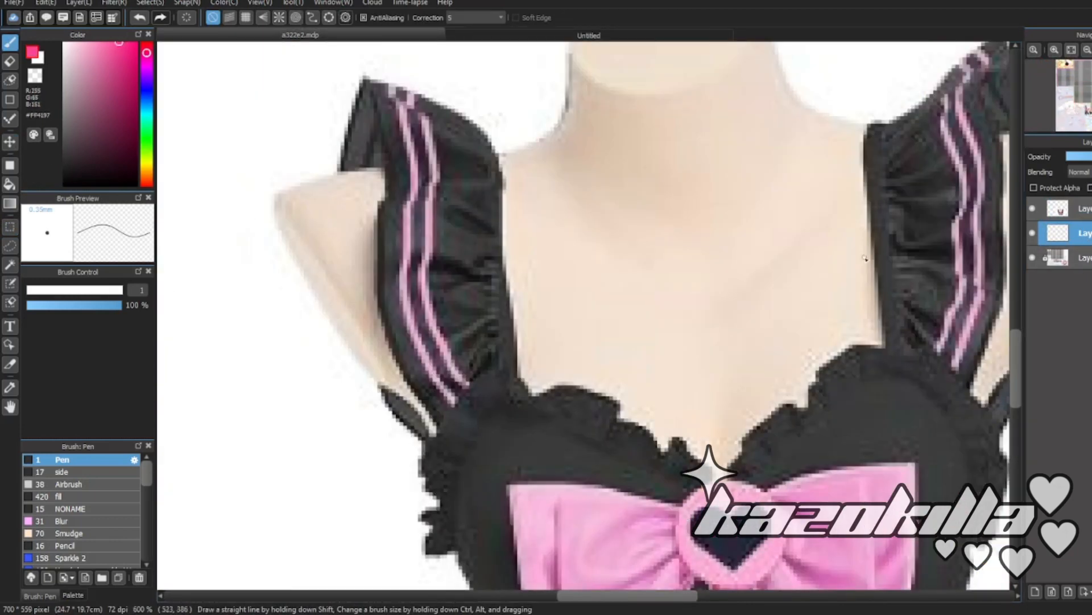
# - Select the blank layer beneath the swimsuit reference and set the drawing colour to black #000000
pyautogui.scroll(-3, 865, 257)
pyautogui.click(1064, 233)
pyautogui.scroll(-3, 647, 377)
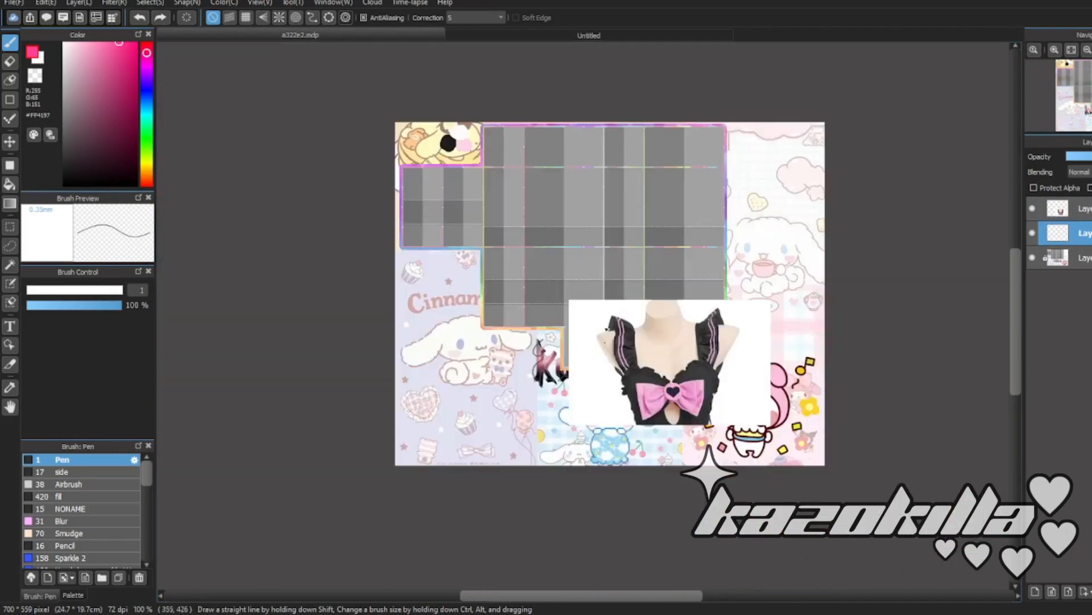
pyautogui.scroll(2, 605, 292)
pyautogui.click(64, 185)
pyautogui.scroll(-2, 733, 433)
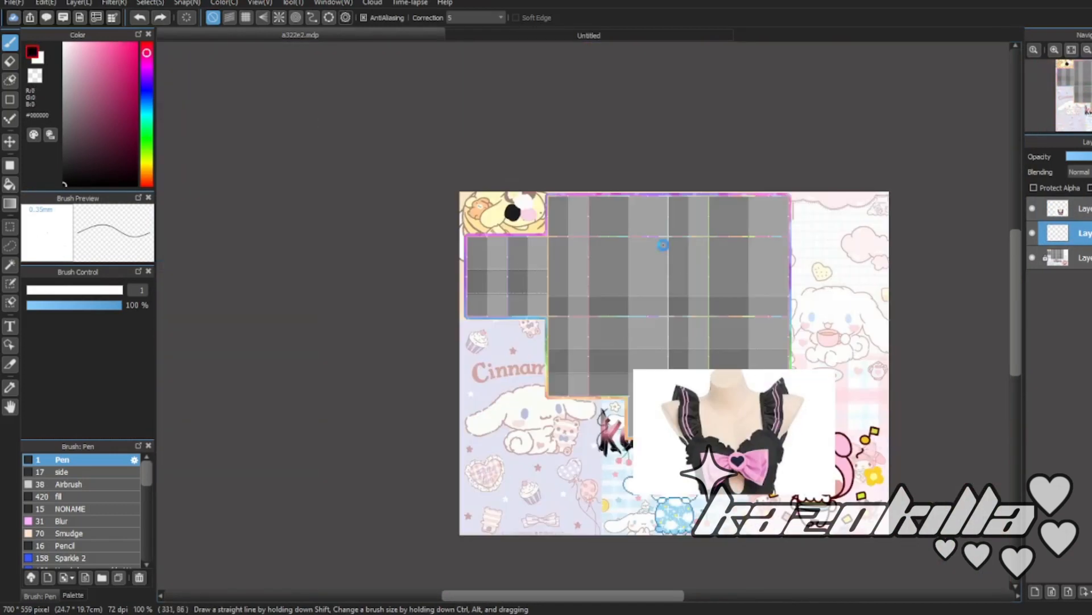
pyautogui.scroll(6, 664, 244)
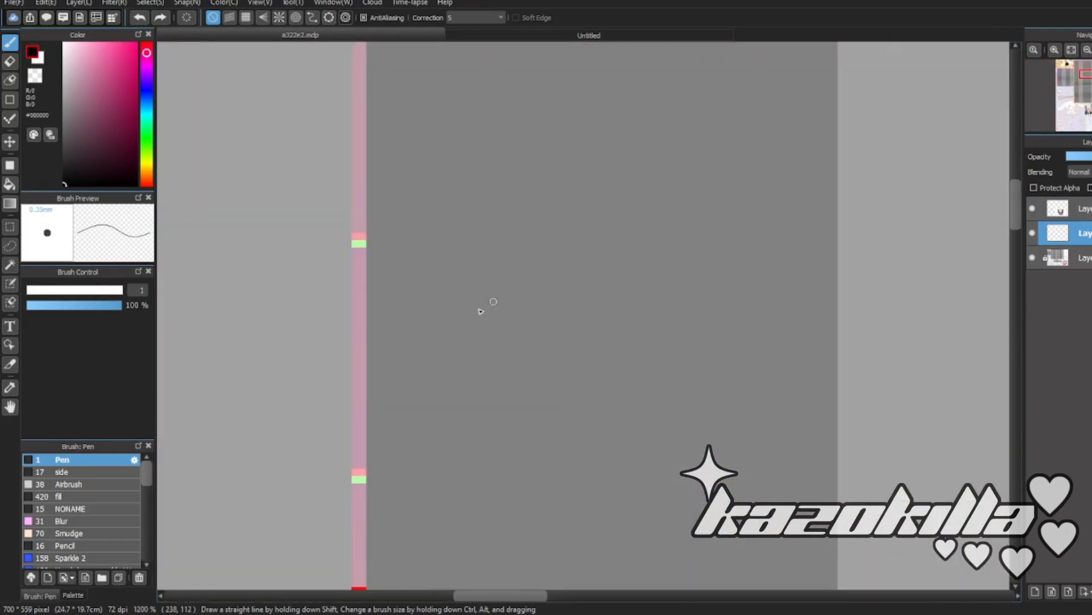
pyautogui.scroll(-3, 481, 311)
pyautogui.scroll(1, 531, 249)
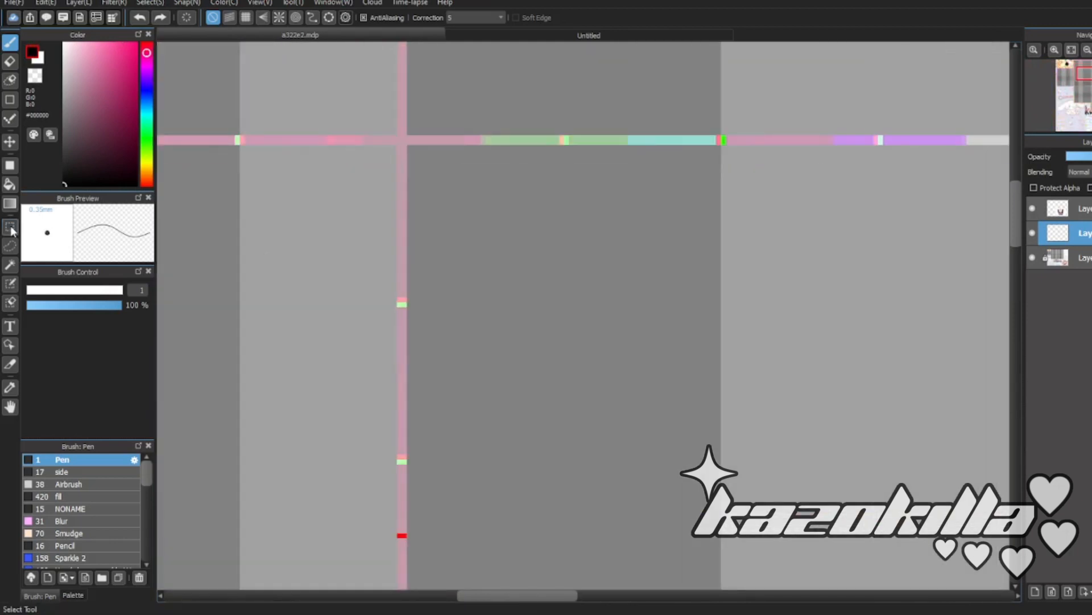
pyautogui.press('m')
pyautogui.scroll(-1, 553, 194)
pyautogui.scroll(1, 553, 193)
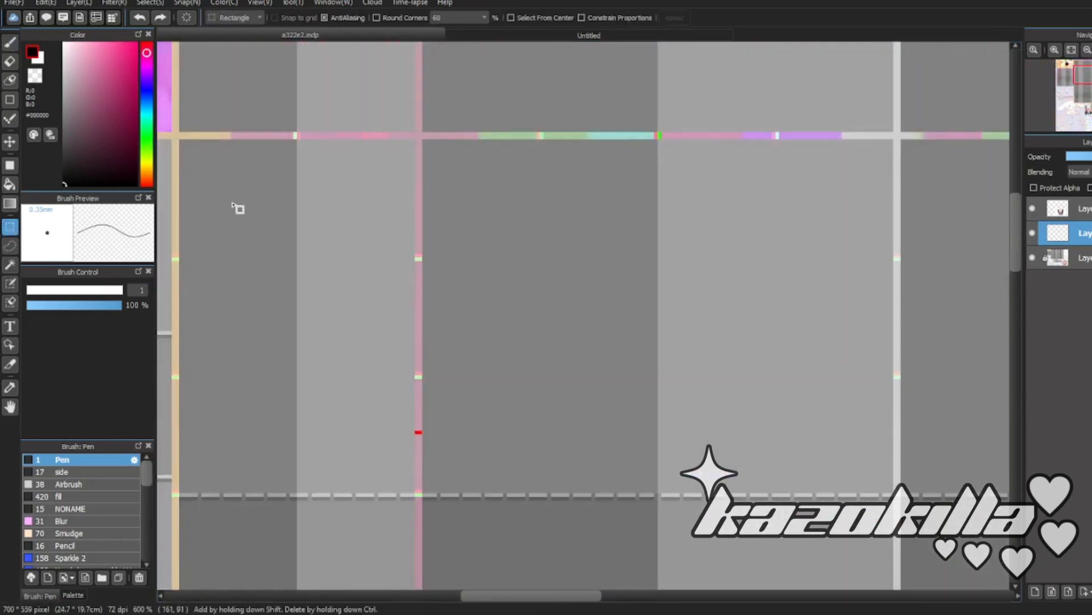
pyautogui.scroll(-3, 403, 214)
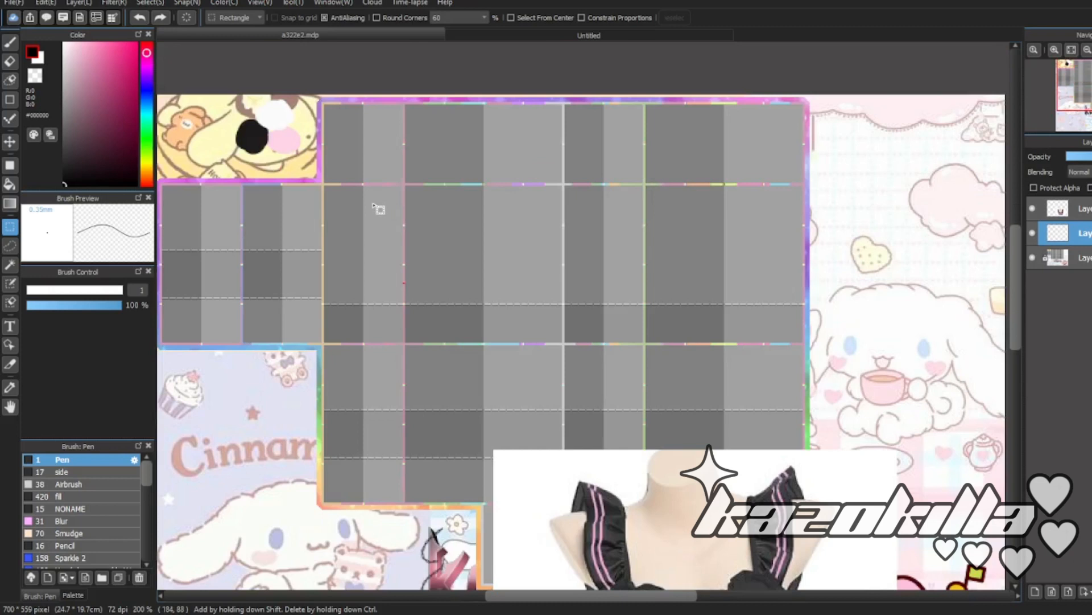
pyautogui.scroll(2, 372, 203)
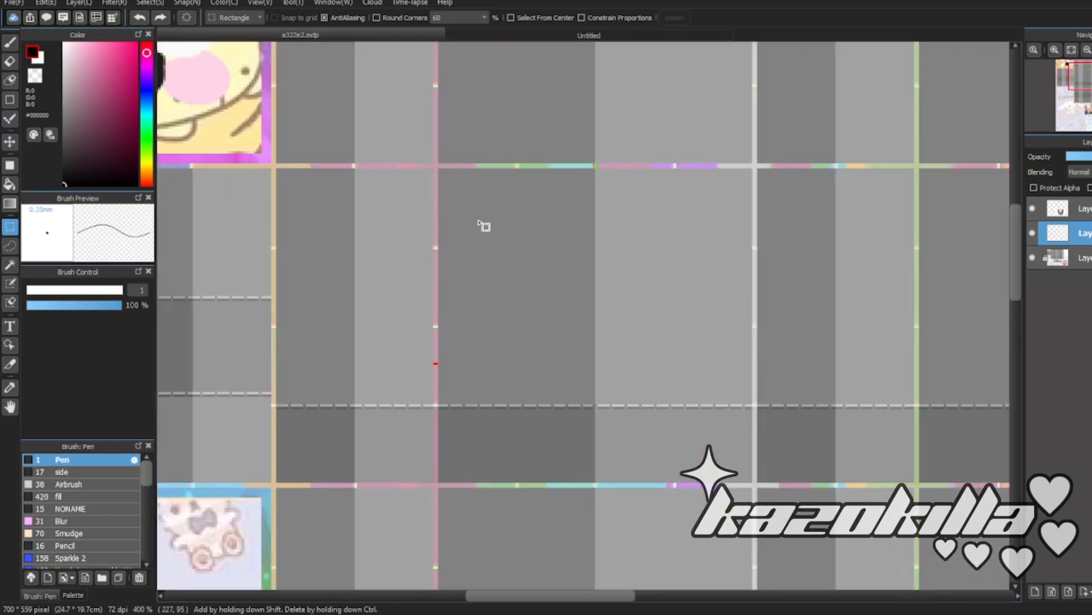
pyautogui.scroll(1, 484, 226)
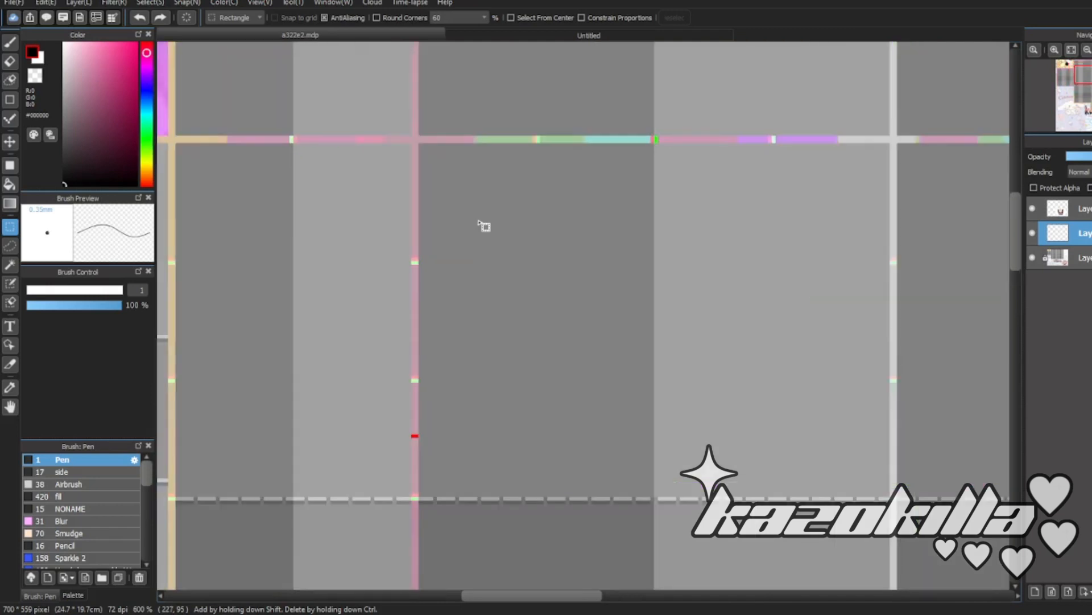
pyautogui.scroll(2, 409, 278)
pyautogui.scroll(-1, 414, 288)
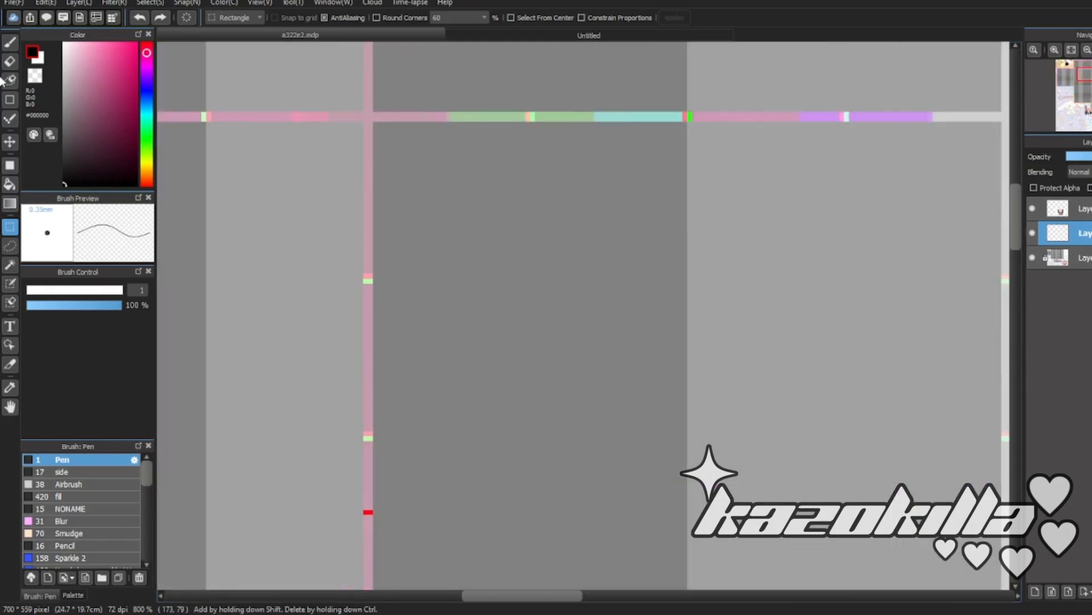
pyautogui.click(12, 46)
pyautogui.scroll(-3, 346, 222)
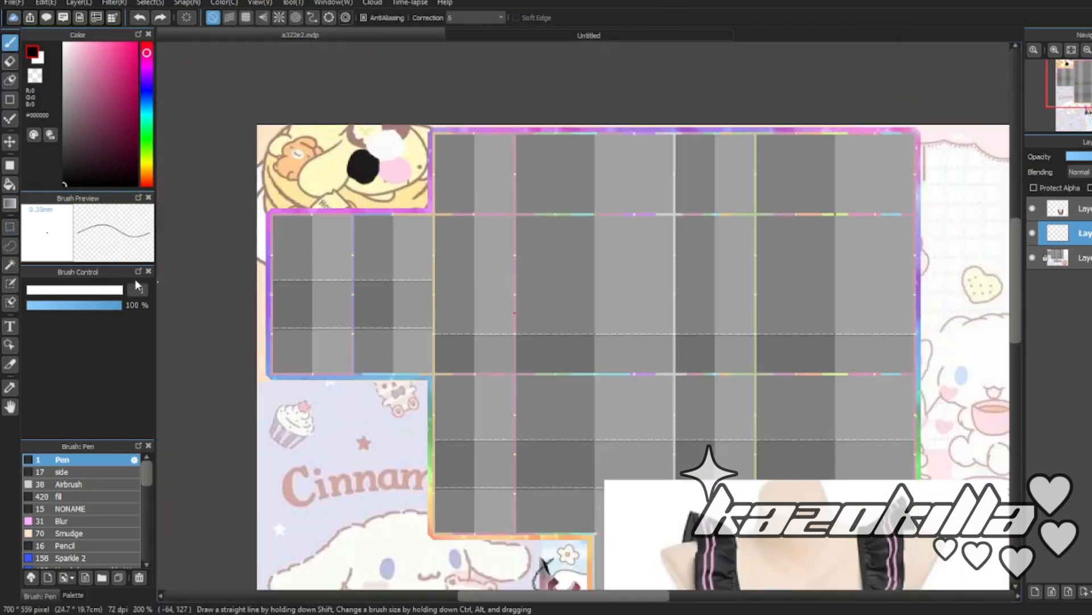
# - Try an arched line and a downward-sagging line in black across the dark half of the torso front, undoing each
pyautogui.scroll(3, 345, 223)
pyautogui.scroll(2, 585, 276)
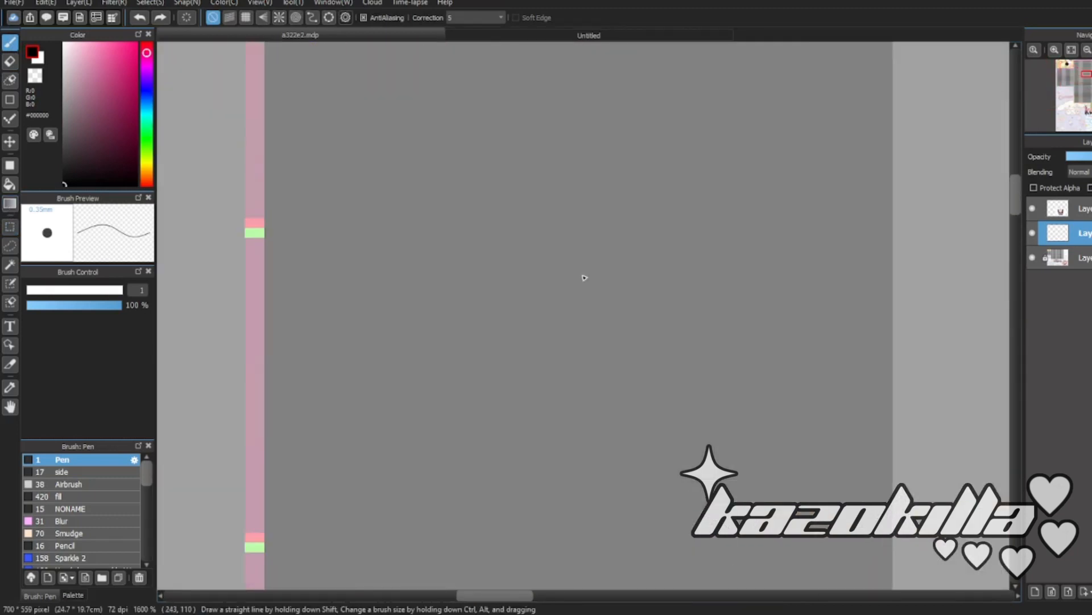
pyautogui.scroll(-1, 356, 267)
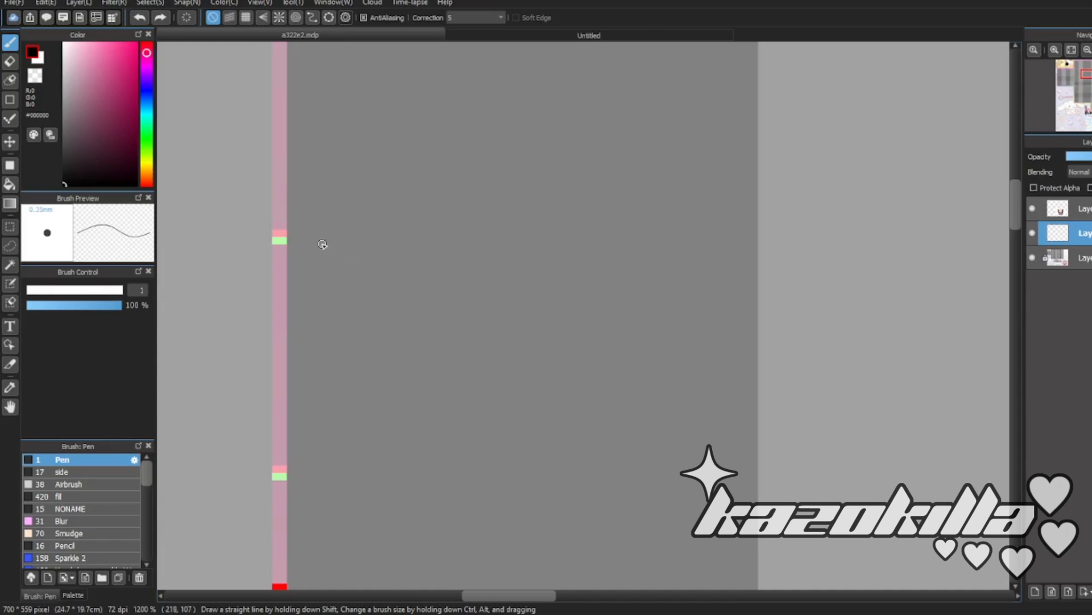
pyautogui.moveTo(289, 243)
pyautogui.mouseDown()
pyautogui.moveTo(313, 224)
pyautogui.moveTo(622, 215)
pyautogui.moveTo(769, 263)
pyautogui.mouseUp()
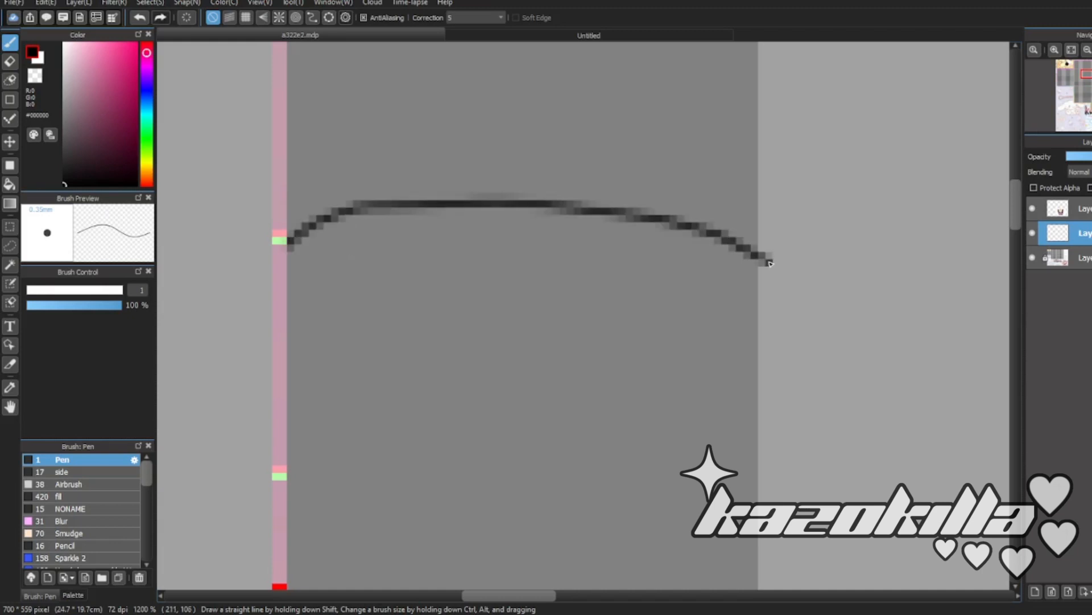
pyautogui.hotkey('ctrl', 'z')
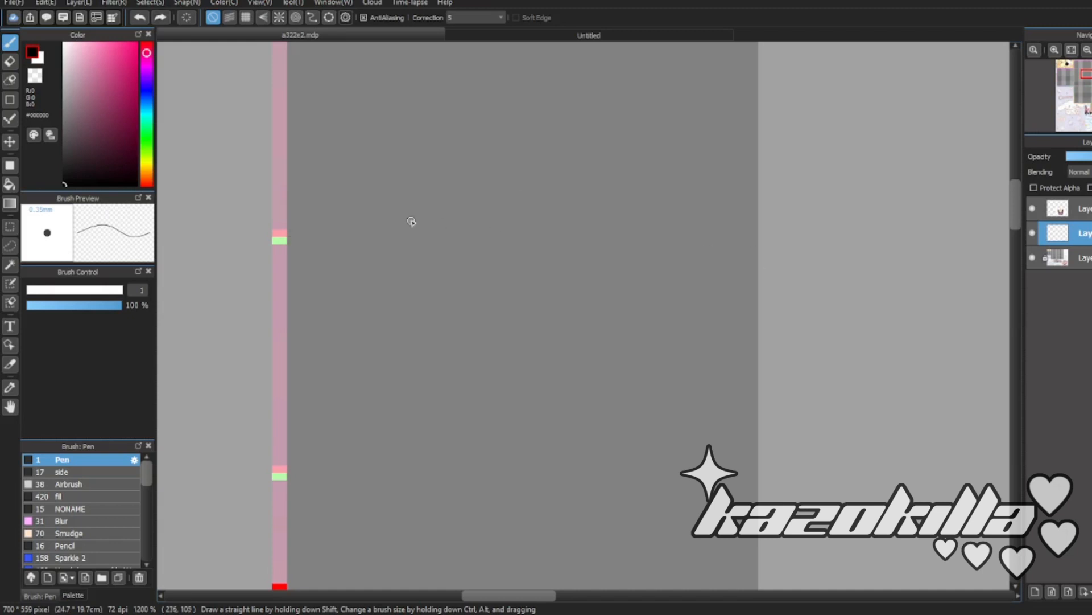
pyautogui.moveTo(290, 245)
pyautogui.mouseDown()
pyautogui.moveTo(496, 388)
pyautogui.moveTo(710, 330)
pyautogui.mouseUp()
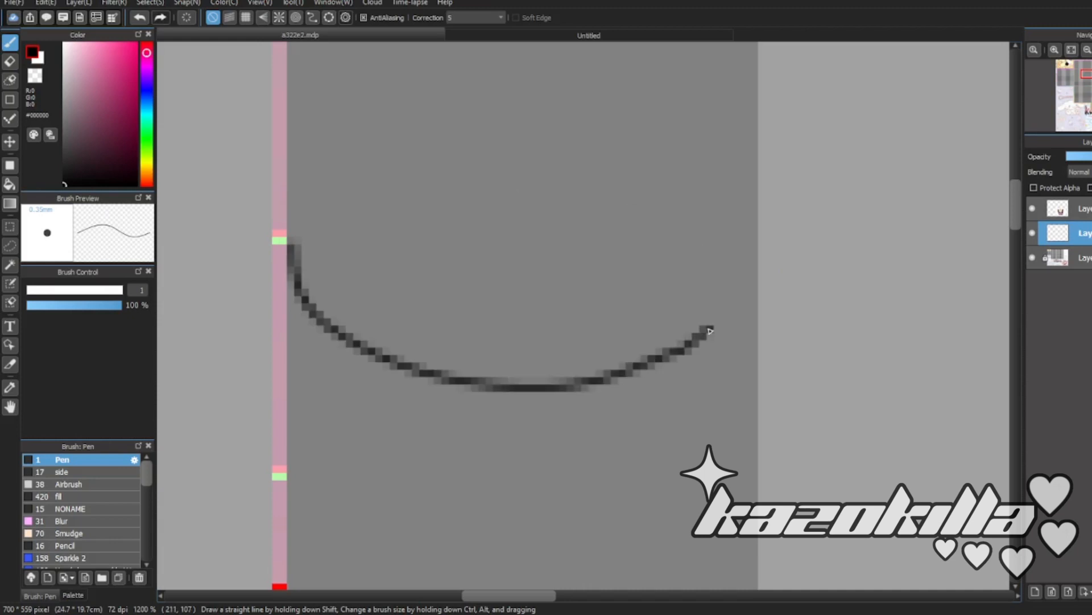
pyautogui.hotkey('ctrl', 'z')
# - Try a gently waved black line twice across the dark half of the torso front and undo both
pyautogui.moveTo(289, 238)
pyautogui.mouseDown()
pyautogui.moveTo(509, 212)
pyautogui.moveTo(740, 272)
pyautogui.mouseUp()
pyautogui.scroll(-3, 740, 272)
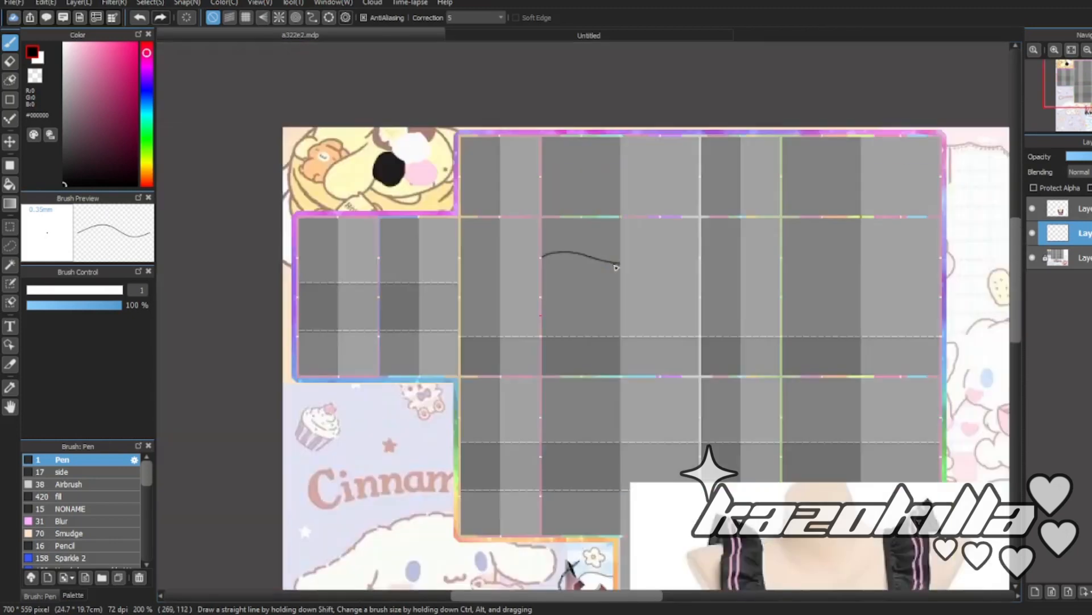
pyautogui.scroll(3, 592, 255)
pyautogui.hotkey('ctrl', 'z')
pyautogui.moveTo(292, 244); pyautogui.dragTo(605, 234)
pyautogui.scroll(-4, 602, 268)
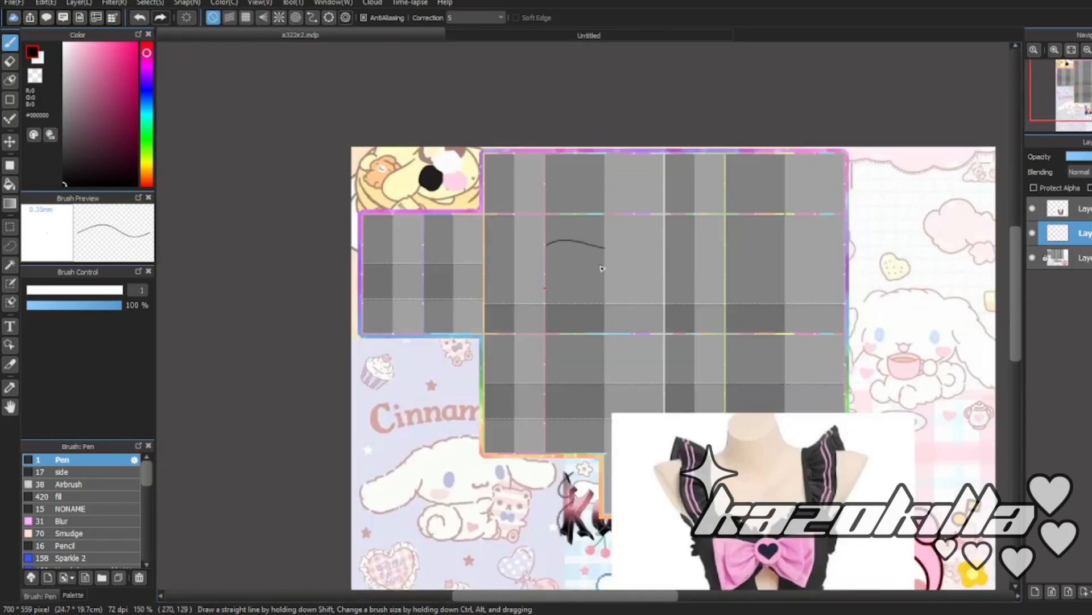
pyautogui.scroll(2, 599, 232)
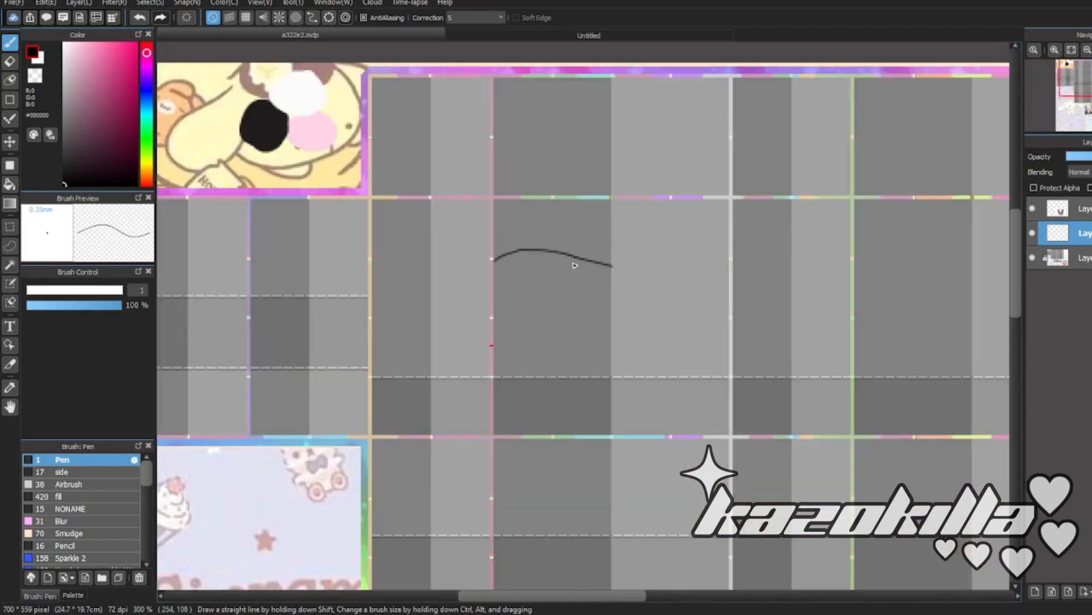
pyautogui.scroll(2, 575, 265)
pyautogui.hotkey('ctrl', 'z')
pyautogui.scroll(2, 556, 293)
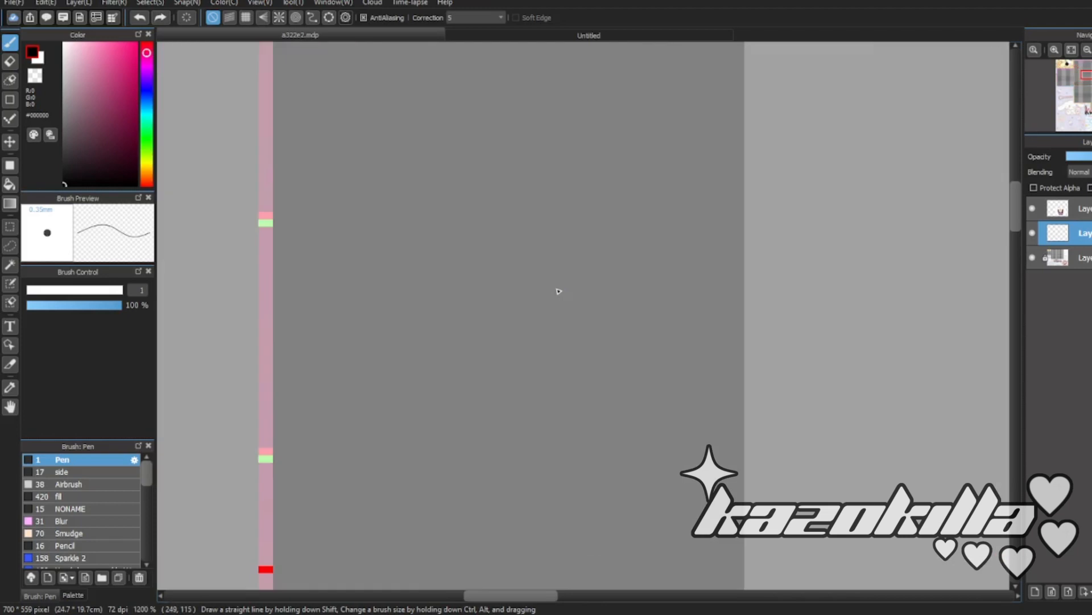
# - Draw a gently arched black line across the dark half of the torso front and erase the stray dot above its peak
pyautogui.click(497, 203)
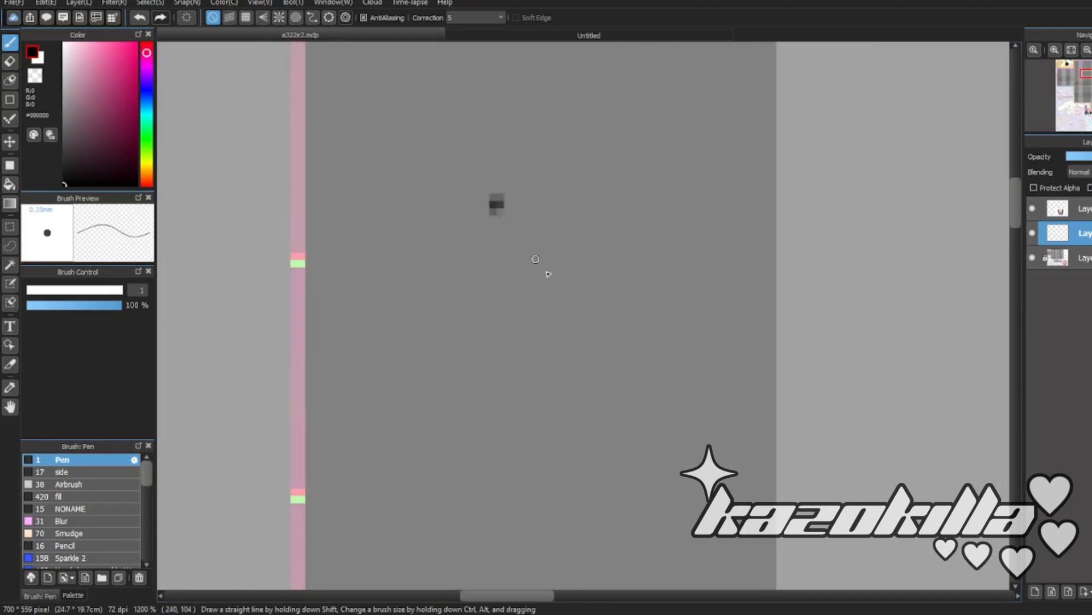
pyautogui.moveTo(309, 269)
pyautogui.mouseDown()
pyautogui.moveTo(399, 228)
pyautogui.moveTo(488, 210)
pyautogui.moveTo(774, 265)
pyautogui.mouseUp()
pyautogui.scroll(-6, 588, 285)
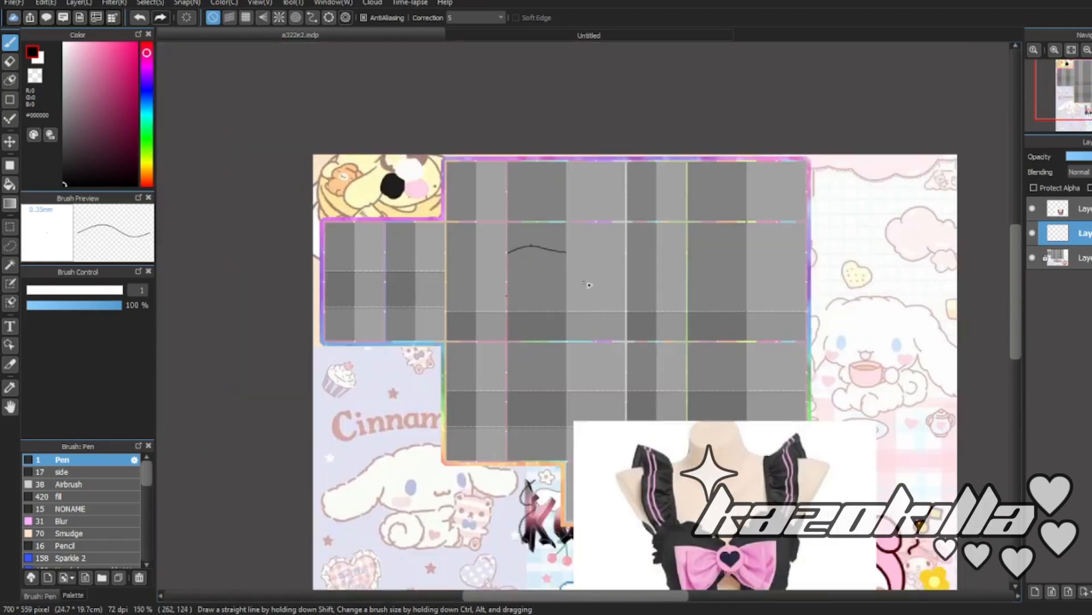
pyautogui.scroll(6, 557, 265)
pyautogui.press('e')
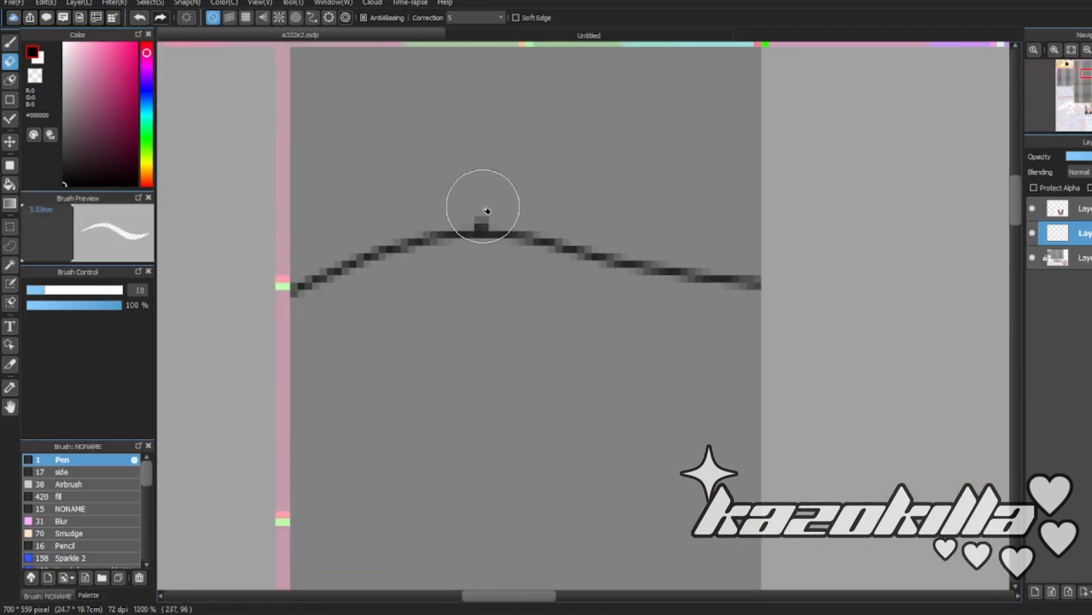
pyautogui.scroll(-3, 590, 268)
pyautogui.scroll(-3, 580, 254)
pyautogui.press('p')
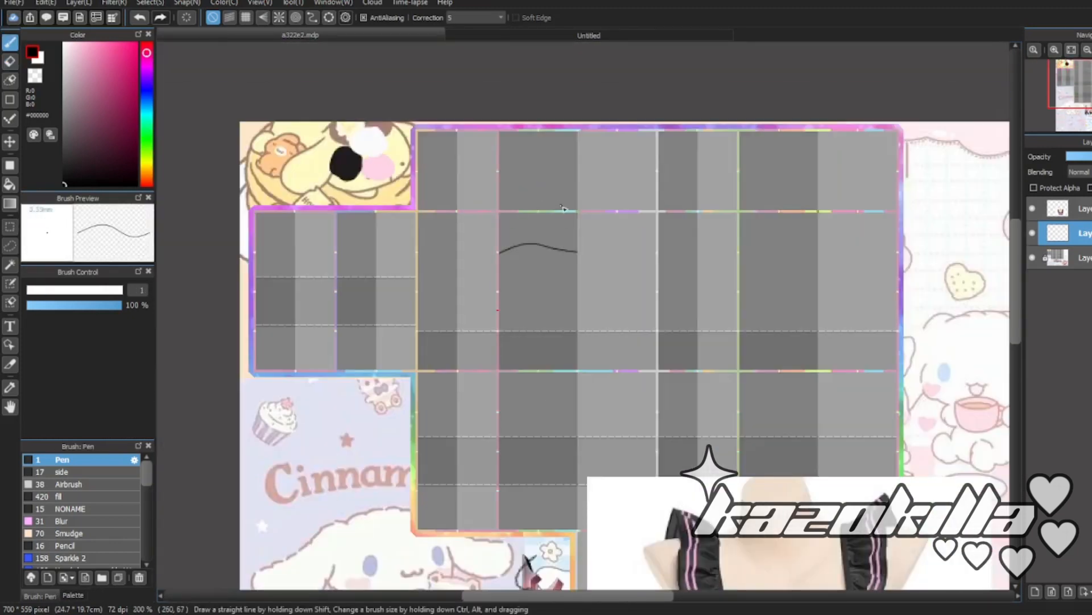
# - Draw a downward-sagging black line below the arched one across the dark half of the torso front
pyautogui.scroll(7, 571, 234)
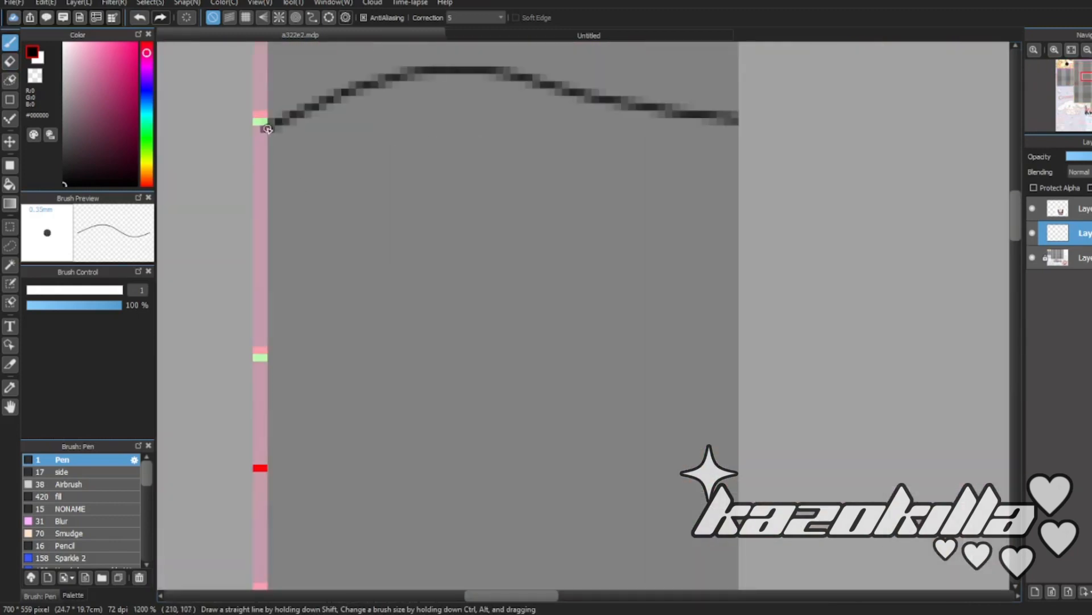
pyautogui.hotkey('ctrl', 'z')
pyautogui.moveTo(268, 239)
pyautogui.mouseDown()
pyautogui.moveTo(451, 285)
pyautogui.moveTo(677, 293)
pyautogui.mouseUp()
pyautogui.scroll(-6, 512, 273)
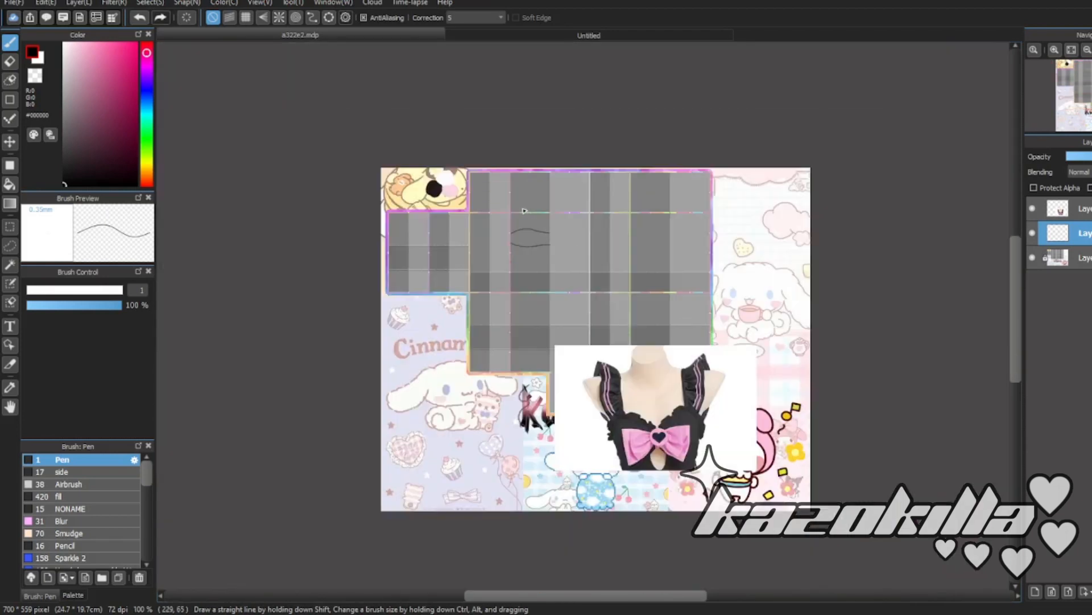
pyautogui.scroll(6, 547, 233)
pyautogui.scroll(-6, 590, 222)
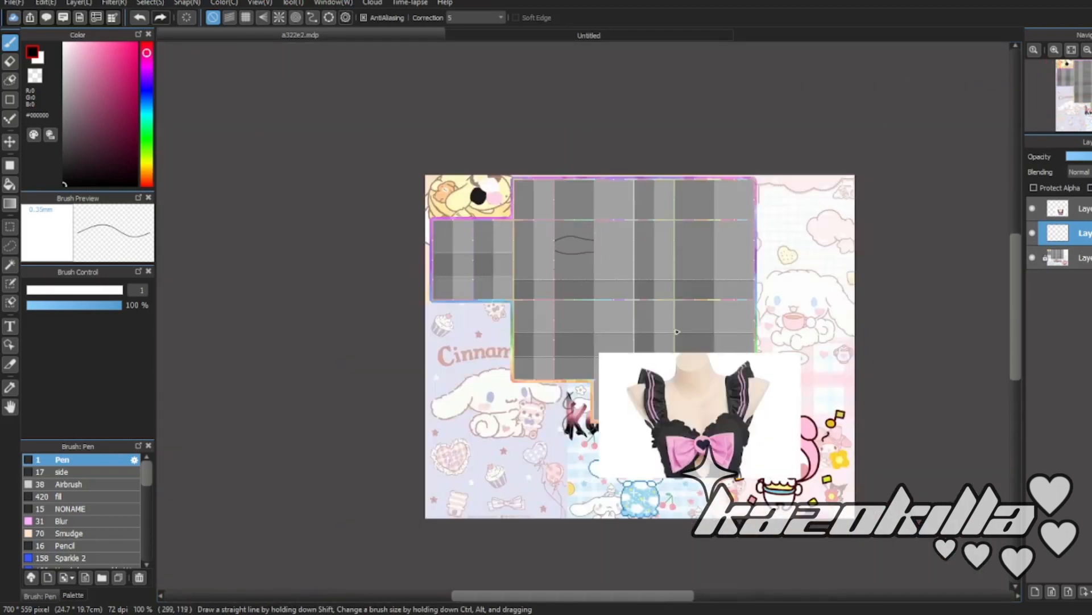
pyautogui.scroll(3, 645, 381)
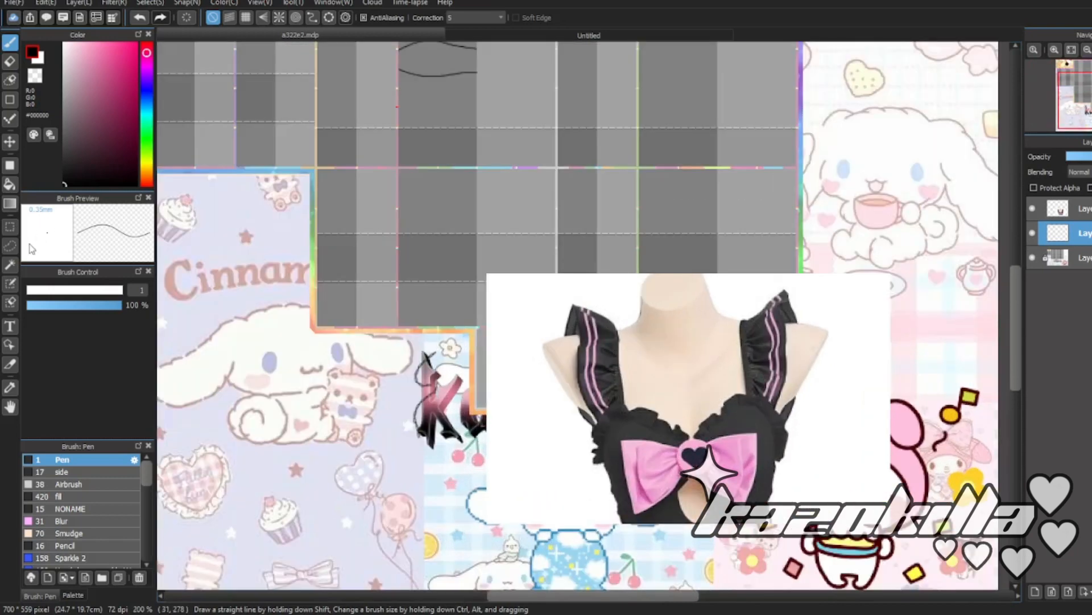
pyautogui.click(10, 227)
pyautogui.moveTo(557, 279); pyautogui.dragTo(832, 397)
pyautogui.hotkey('ctrl', 'd')
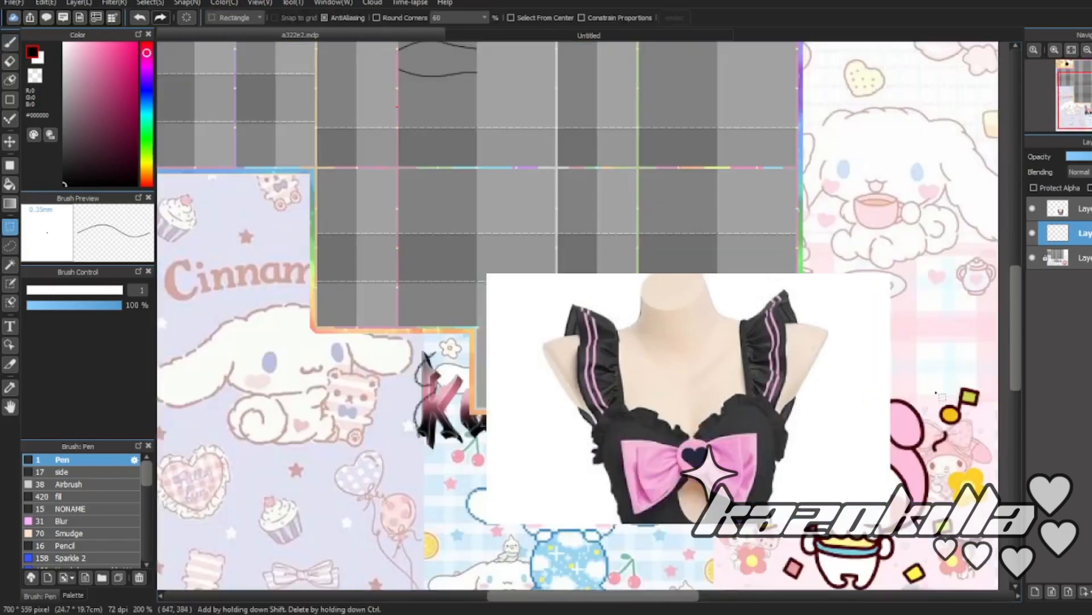
pyautogui.press('b')
# - Add a blank layer directly above the layer holding the two torso outline curves
pyautogui.scroll(-2, 610, 367)
pyautogui.scroll(-2, 572, 304)
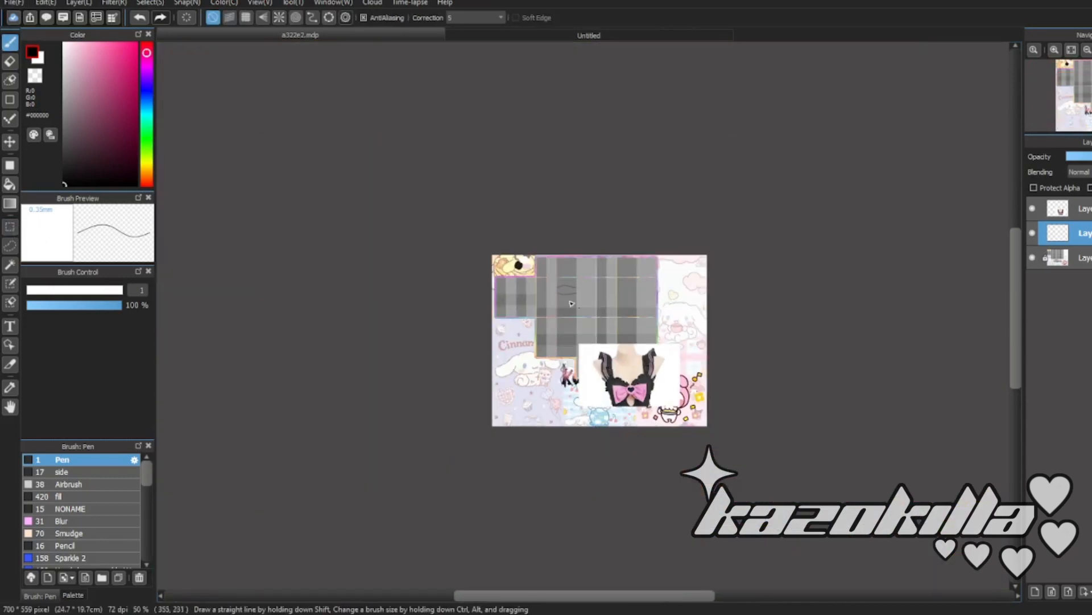
pyautogui.scroll(4, 671, 267)
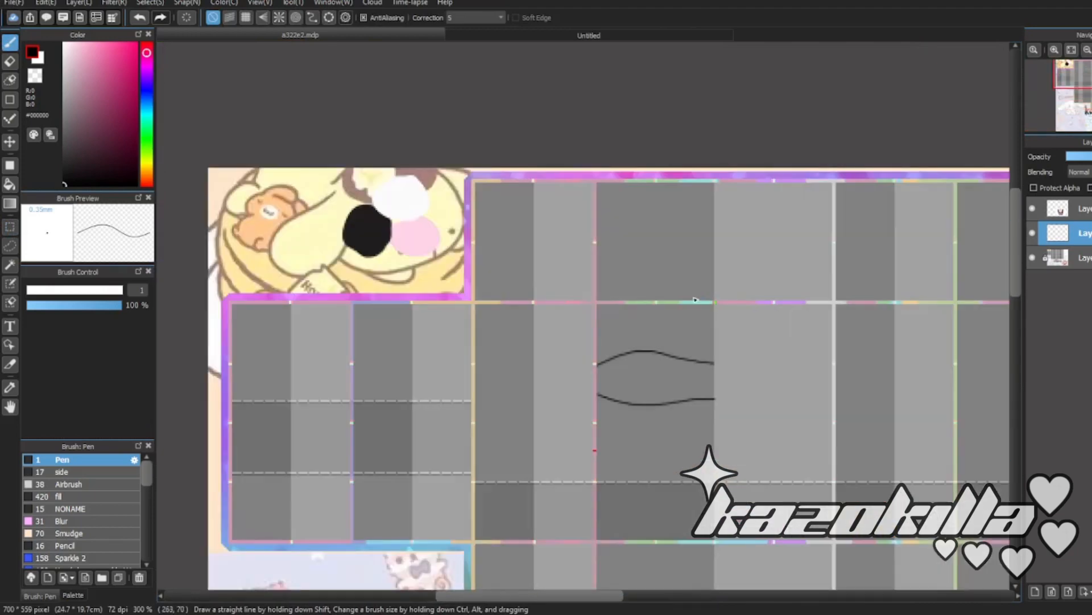
pyautogui.scroll(-4, 662, 330)
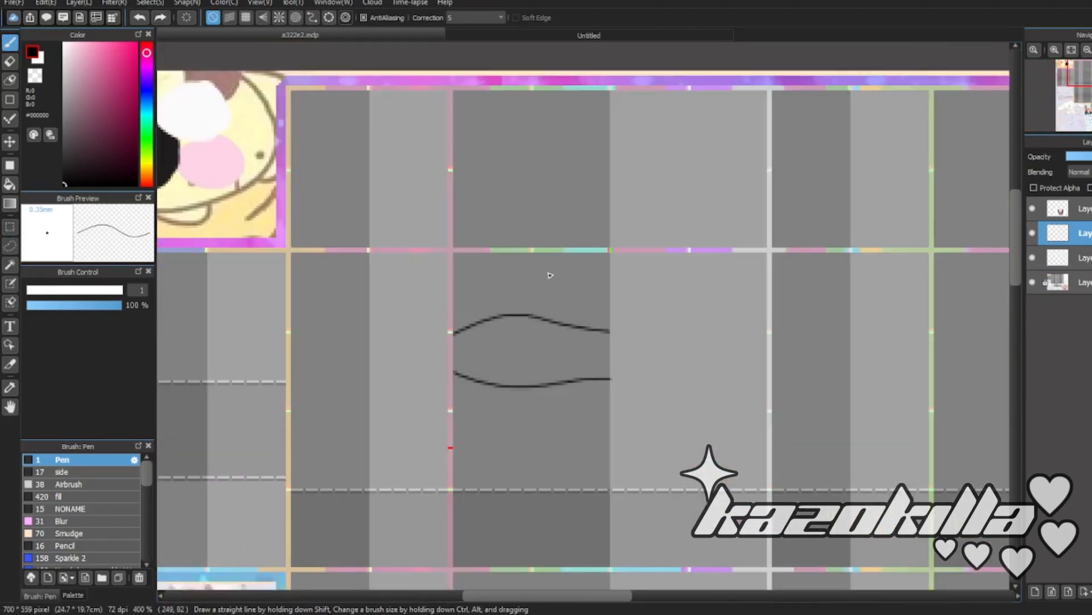
pyautogui.scroll(6, 670, 371)
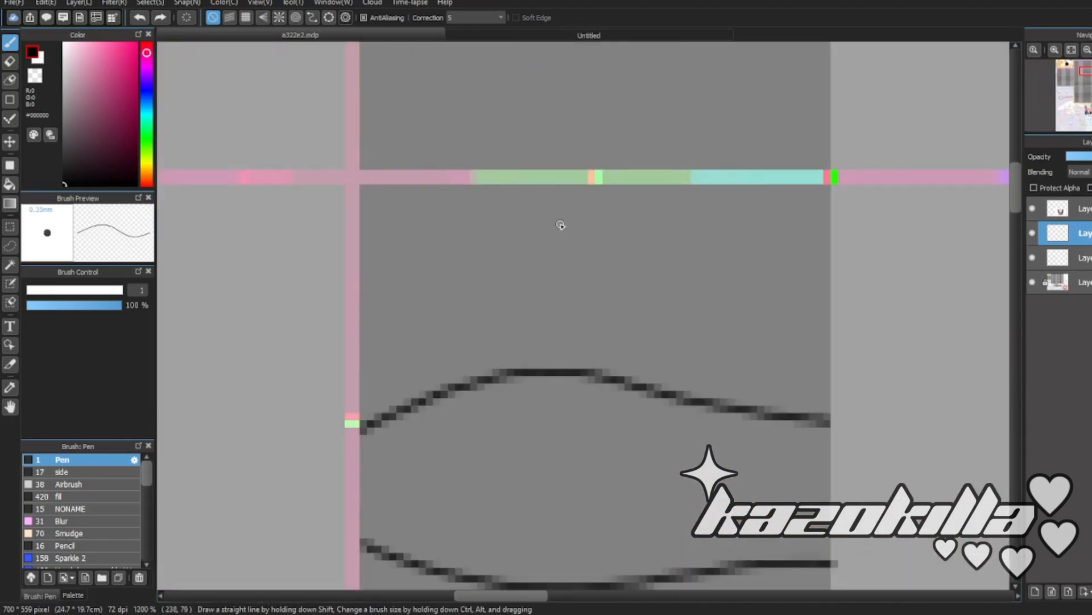
pyautogui.scroll(-2, 536, 257)
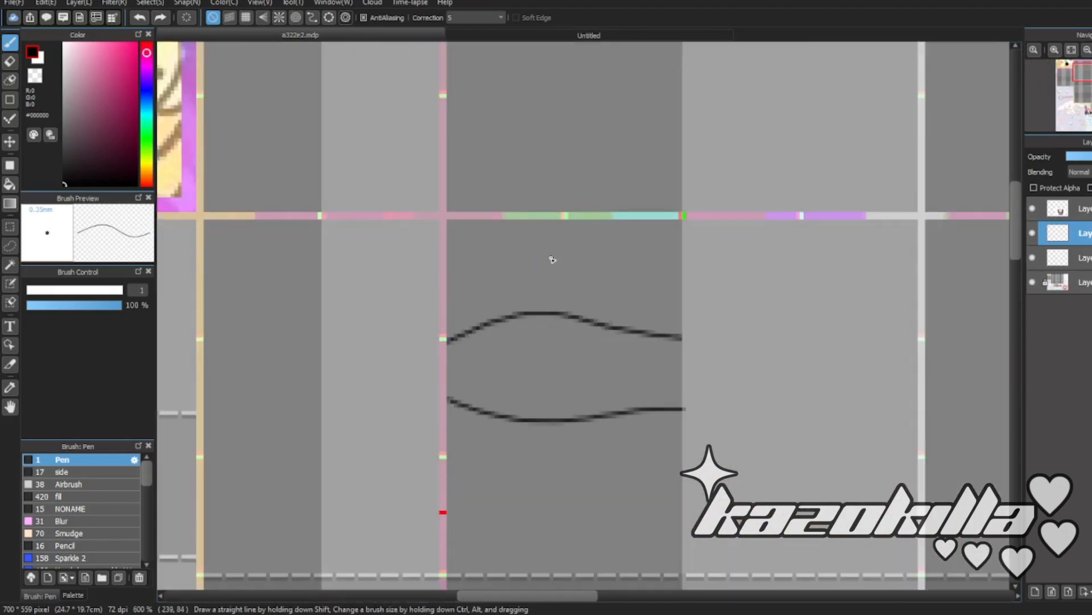
pyautogui.scroll(4, 542, 252)
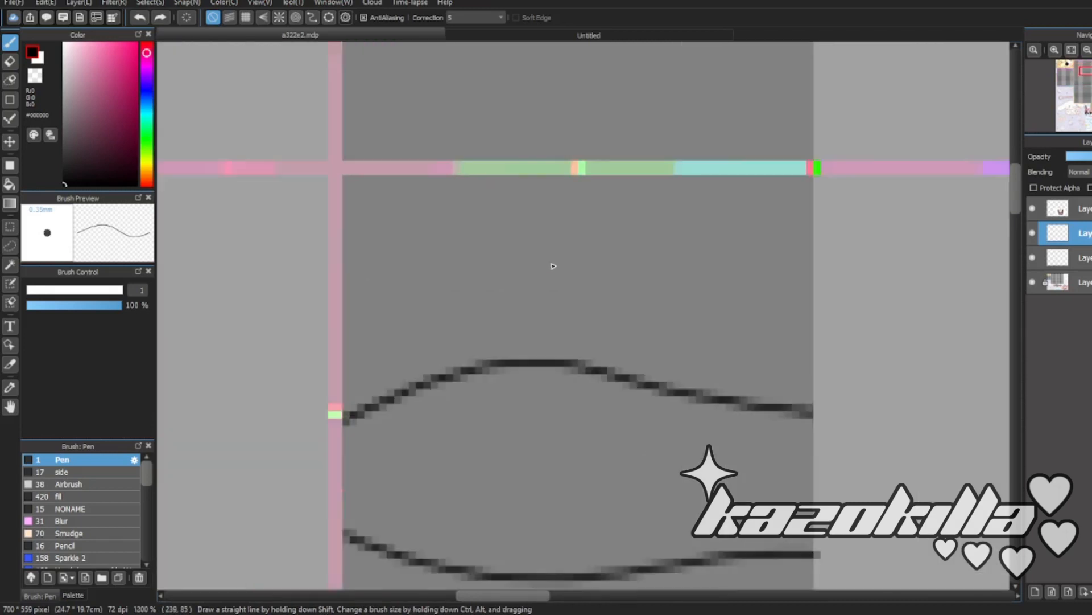
pyautogui.scroll(-4, 538, 193)
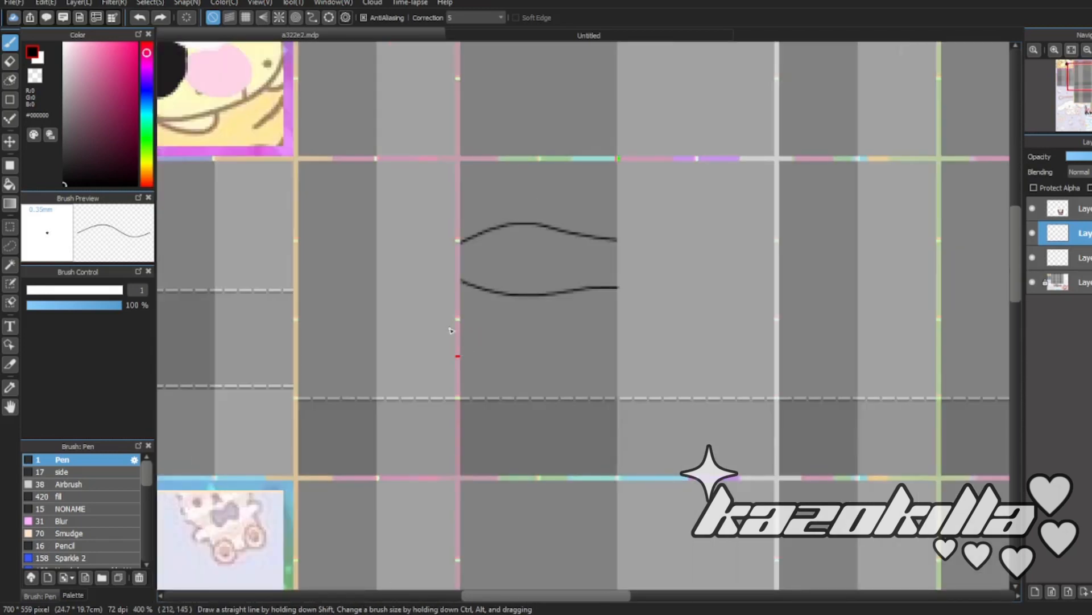
# - Try rough black strap strokes across and above the two torso curves and undo them
pyautogui.moveTo(443, 347)
pyautogui.mouseDown()
pyautogui.moveTo(501, 349)
pyautogui.moveTo(483, 209)
pyautogui.mouseUp()
pyautogui.hotkey('ctrl', 'z')
pyautogui.moveTo(503, 330)
pyautogui.mouseDown()
pyautogui.moveTo(509, 261)
pyautogui.moveTo(547, 161)
pyautogui.moveTo(531, 158)
pyautogui.moveTo(568, 206)
pyautogui.mouseUp()
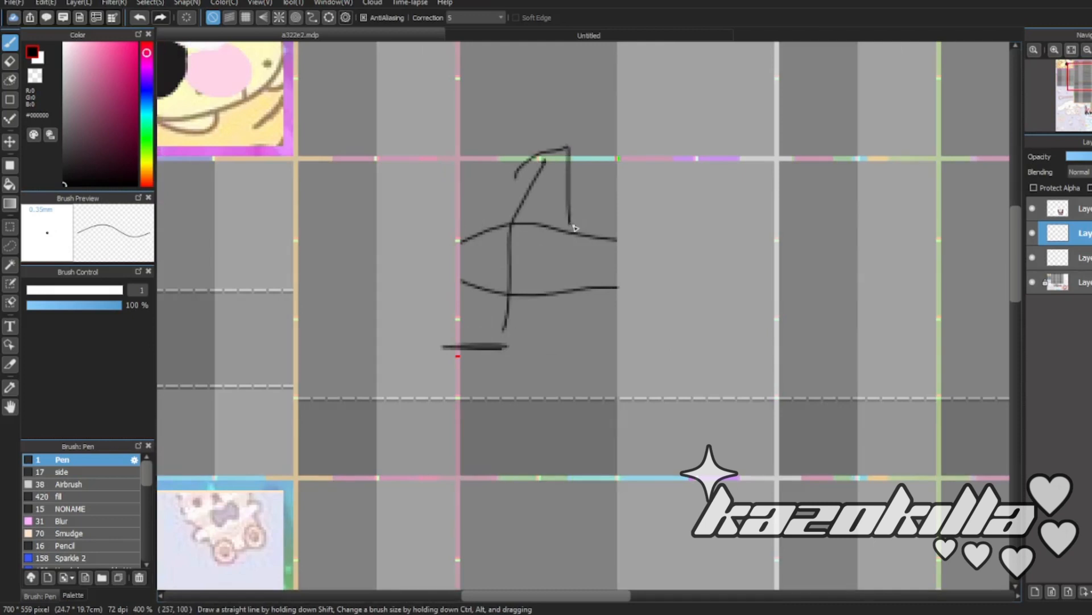
pyautogui.hotkey('ctrl', 'z')
pyautogui.hotkey('ctrl', 'z')
pyautogui.hotkey('ctrl', 'z')
# - Draw the strap's slanted inner edge in black from the upper curve up to the top border of the torso front
pyautogui.scroll(2, 523, 162)
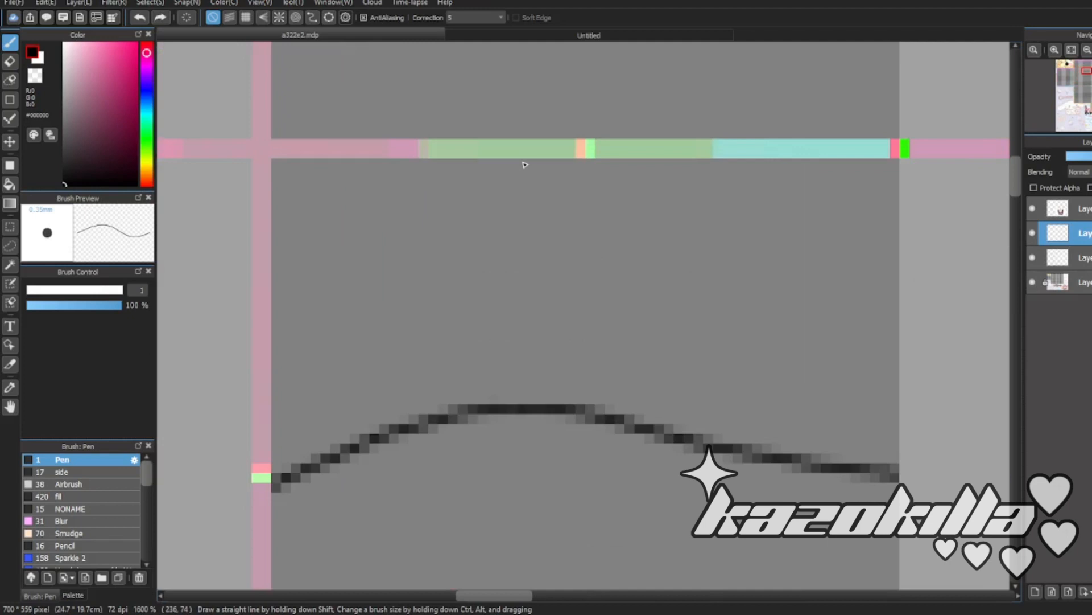
pyautogui.moveTo(402, 426); pyautogui.dragTo(495, 165)
pyautogui.scroll(-3, 501, 222)
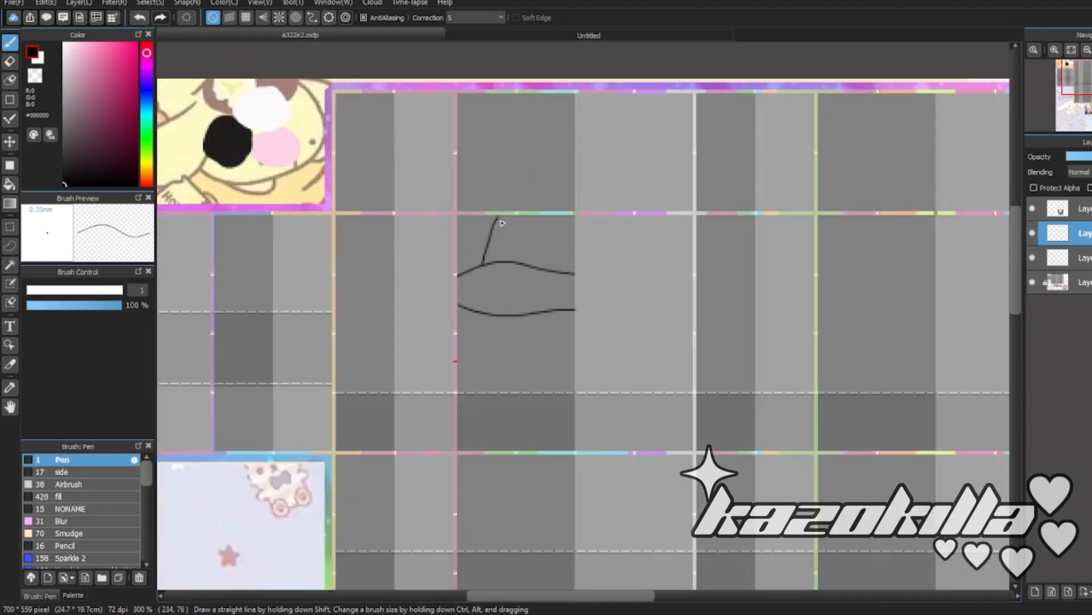
pyautogui.scroll(1, 502, 223)
pyautogui.scroll(-3, 495, 237)
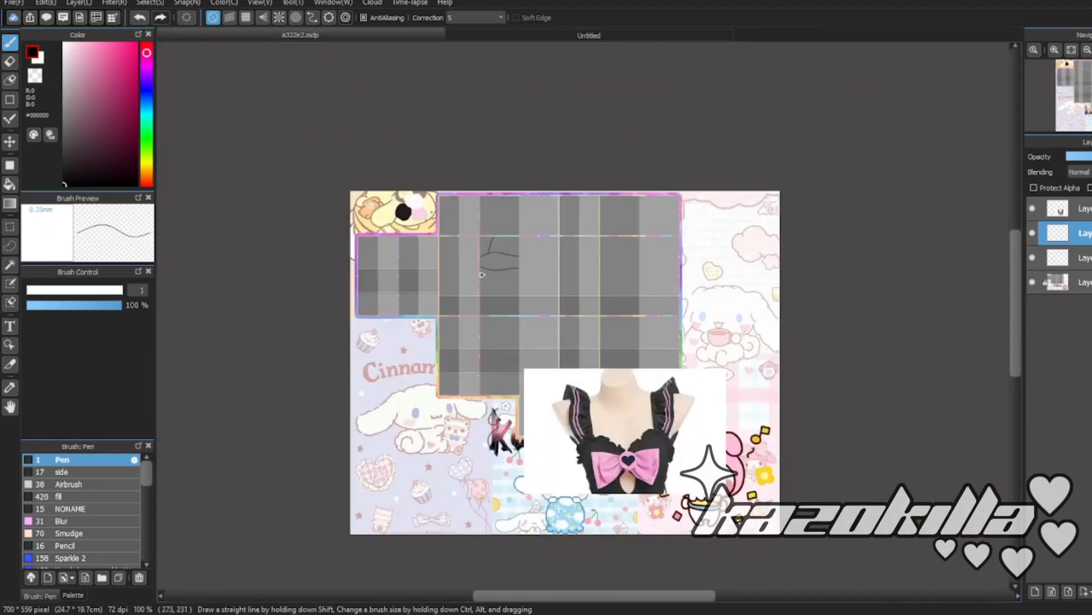
# - Draw a wavy ruffled outer strap edge beside the slanted line, from the upper curve up to the torso front's top border
pyautogui.scroll(6, 482, 274)
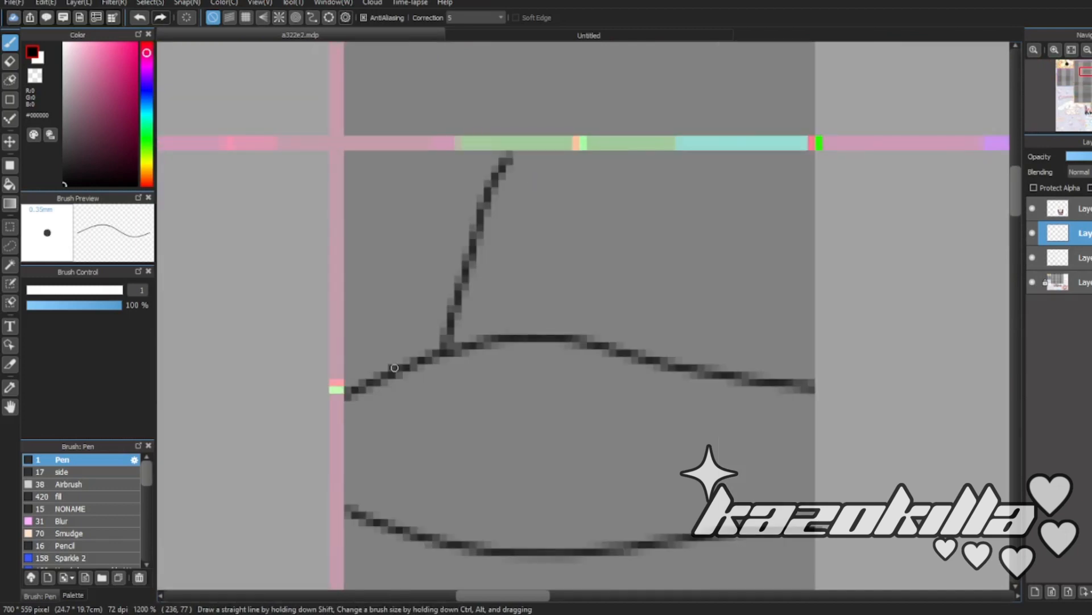
pyautogui.moveTo(395, 368)
pyautogui.mouseDown()
pyautogui.moveTo(370, 329)
pyautogui.moveTo(392, 238)
pyautogui.moveTo(378, 216)
pyautogui.moveTo(405, 158)
pyautogui.mouseUp()
pyautogui.scroll(-4, 406, 159)
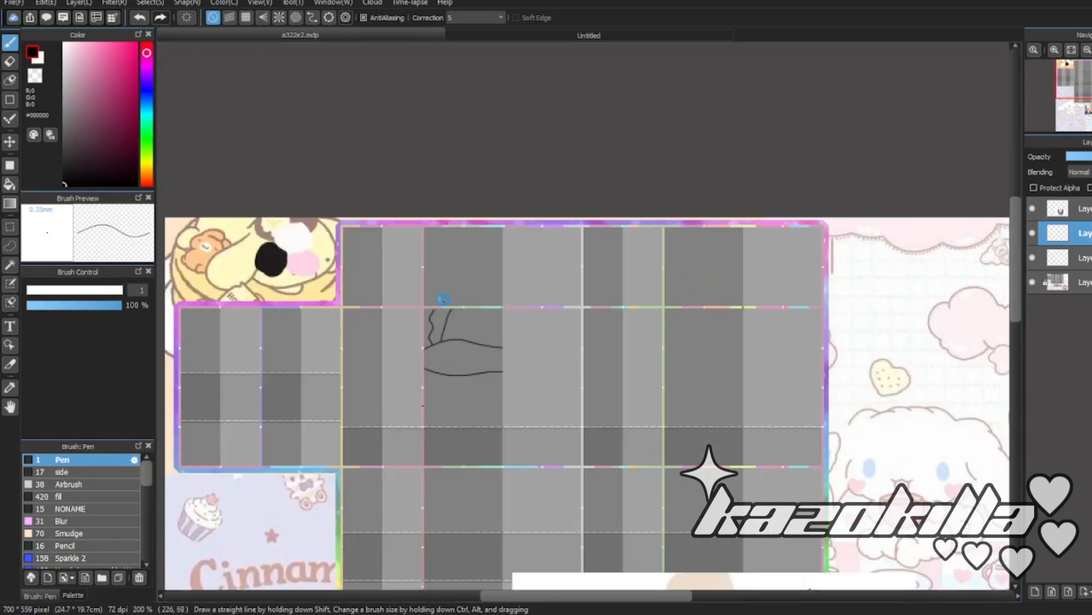
pyautogui.scroll(4, 444, 299)
pyautogui.scroll(-4, 439, 393)
# - Continue the strap's smooth inner edge and wavy outer edge upward through the panel above the torso front
pyautogui.moveTo(438, 393); pyautogui.dragTo(428, 142)
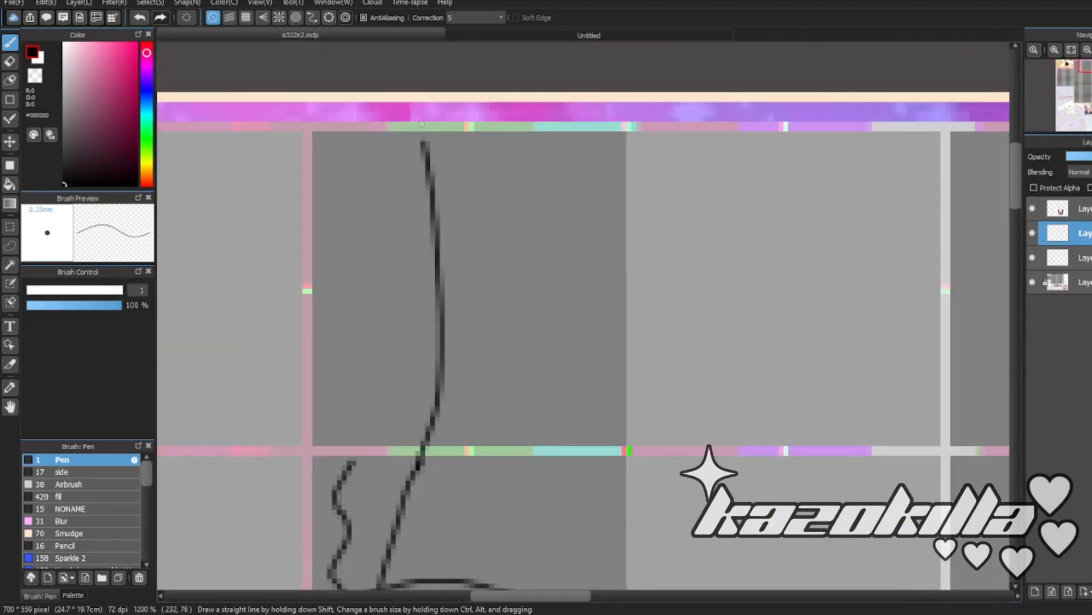
pyautogui.scroll(1, 457, 290)
pyautogui.scroll(3, 457, 290)
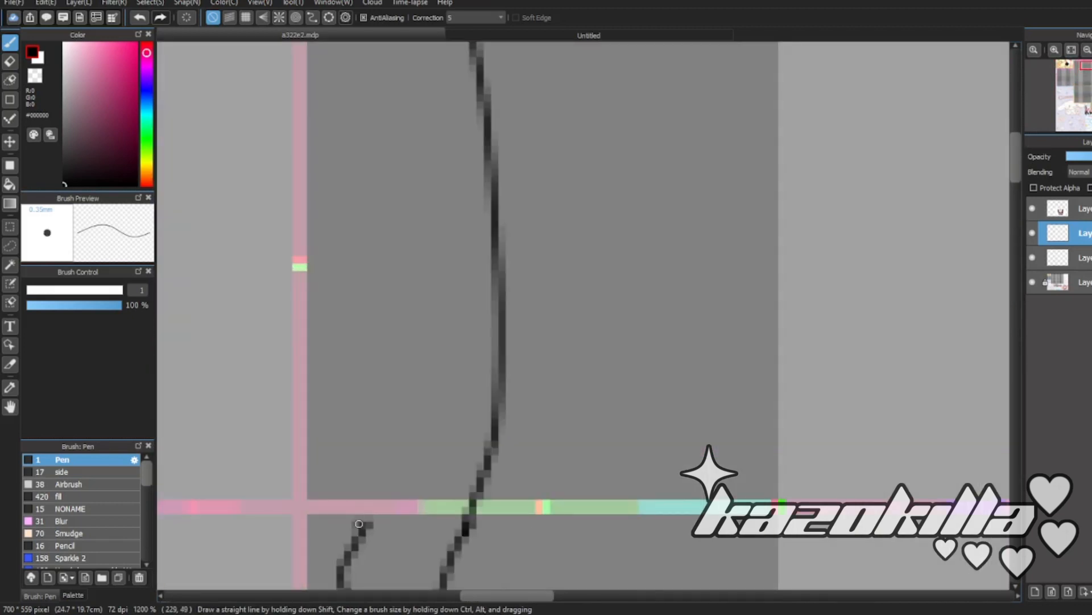
pyautogui.moveTo(359, 523)
pyautogui.mouseDown()
pyautogui.moveTo(397, 405)
pyautogui.moveTo(382, 355)
pyautogui.moveTo(395, 266)
pyautogui.moveTo(390, 135)
pyautogui.mouseUp()
pyautogui.scroll(-1, 382, 356)
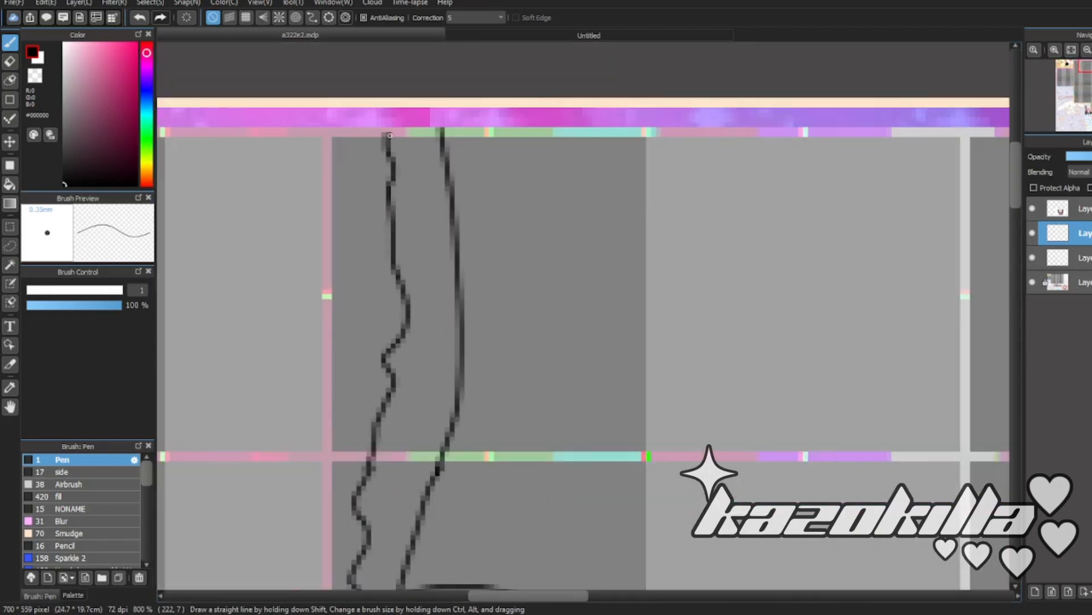
pyautogui.scroll(-3, 580, 212)
pyautogui.scroll(-1, 541, 234)
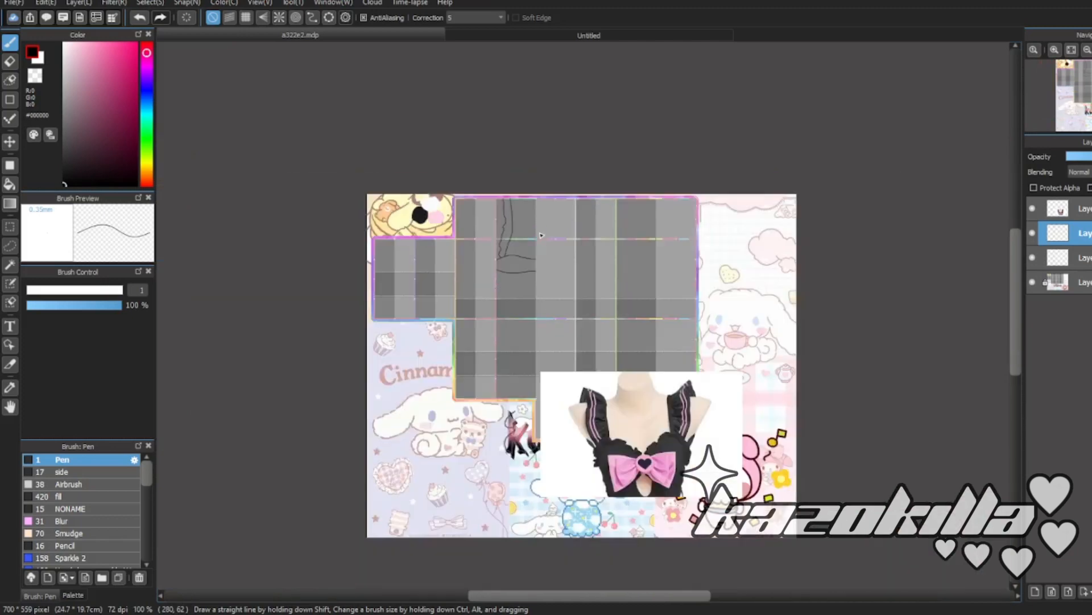
pyautogui.scroll(4, 496, 365)
pyautogui.scroll(-3, 497, 365)
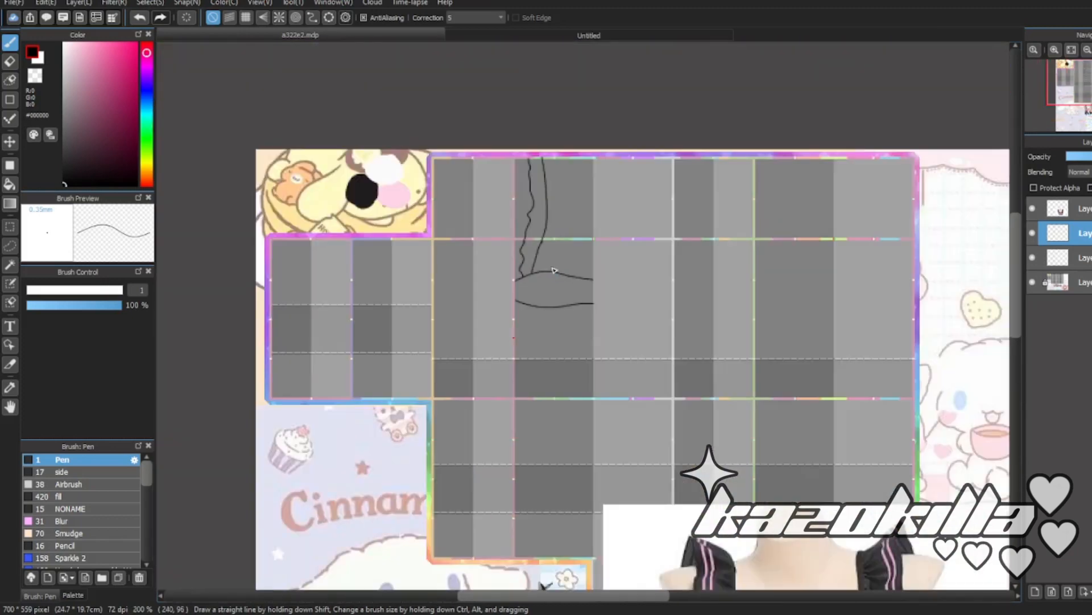
pyautogui.scroll(3, 539, 248)
pyautogui.scroll(-1, 569, 221)
# - Check the strap layer by toggling its visibility and merge it into the torso outline layer beneath
pyautogui.click(1033, 238)
pyautogui.click(1033, 239)
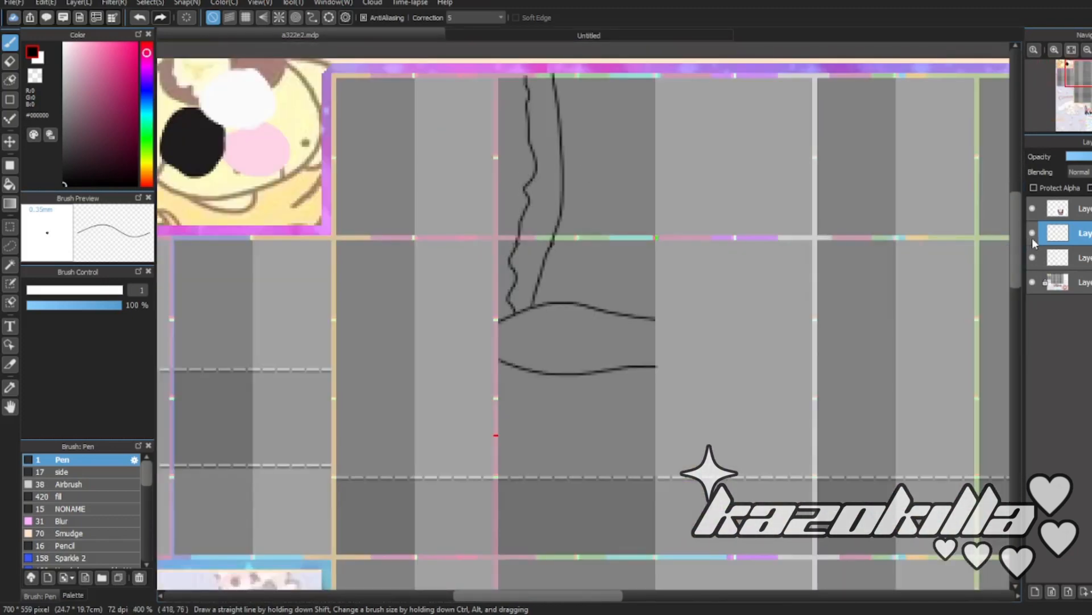
pyautogui.click(1033, 238)
pyautogui.click(1034, 238)
pyautogui.click(1034, 238)
pyautogui.click(1034, 239)
pyautogui.hotkey('ctrl', 'e')
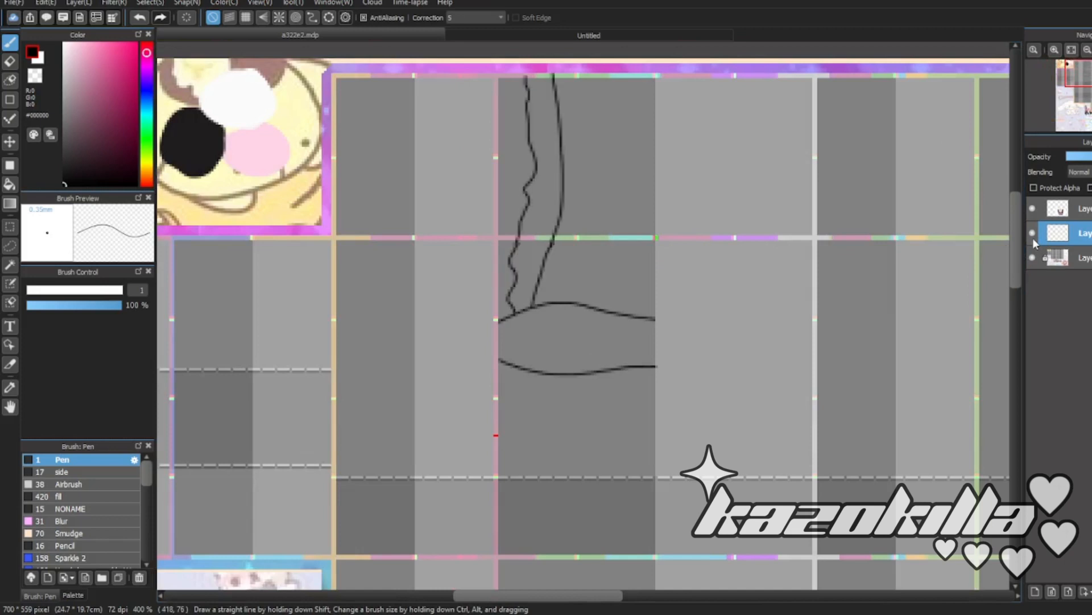
# - Extend the upper curve's outer end as a nearly level black line across the adjoining torso side panel to the tan guide
pyautogui.scroll(2, 339, 319)
pyautogui.scroll(-1, 678, 313)
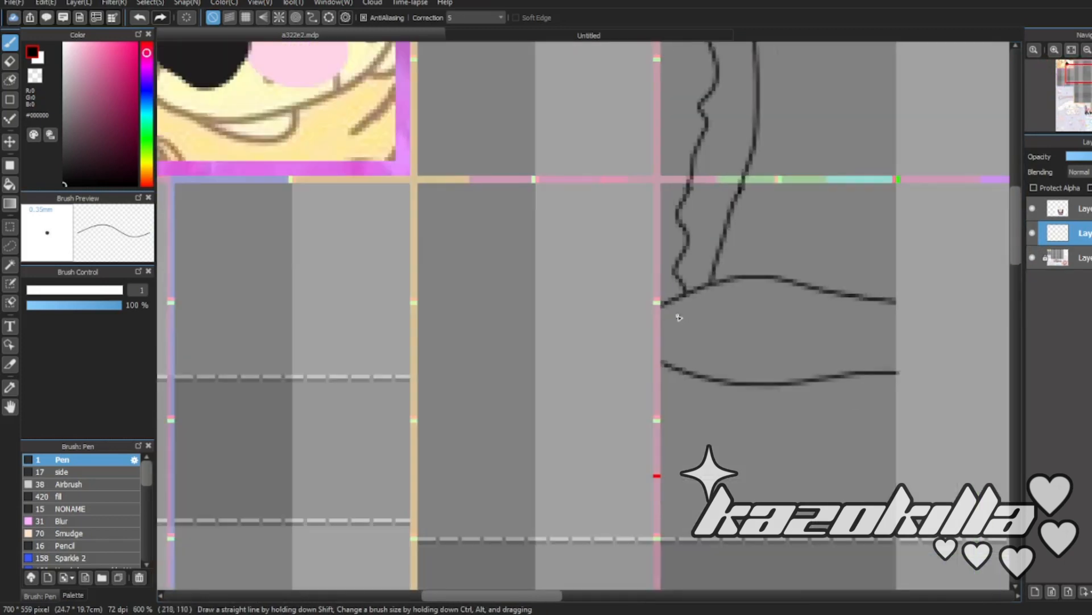
pyautogui.scroll(3, 635, 309)
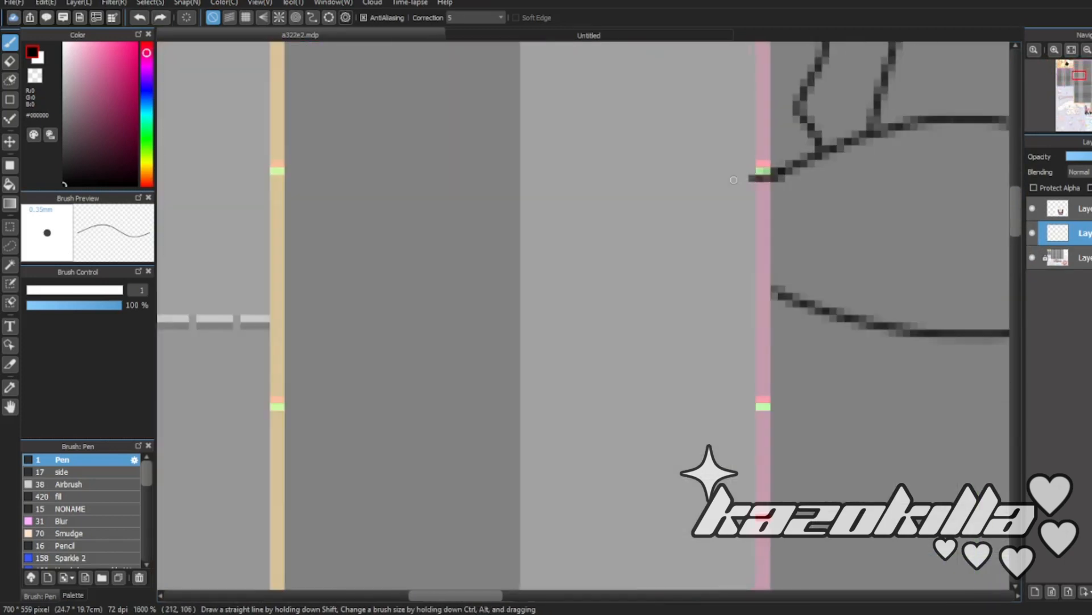
pyautogui.moveTo(945, 187); pyautogui.dragTo(291, 188)
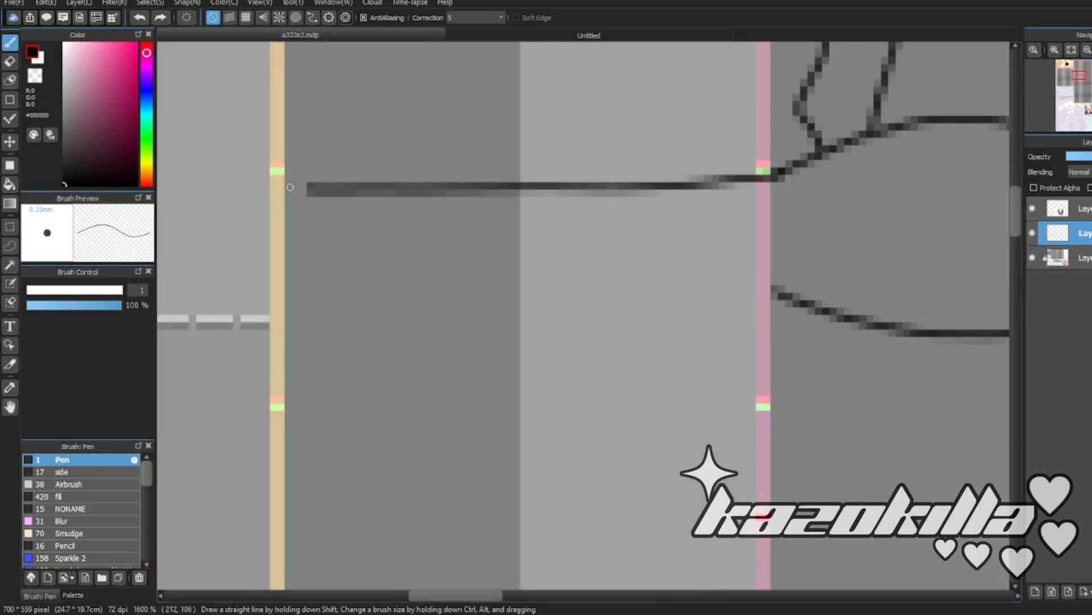
pyautogui.moveTo(291, 188); pyautogui.dragTo(277, 188)
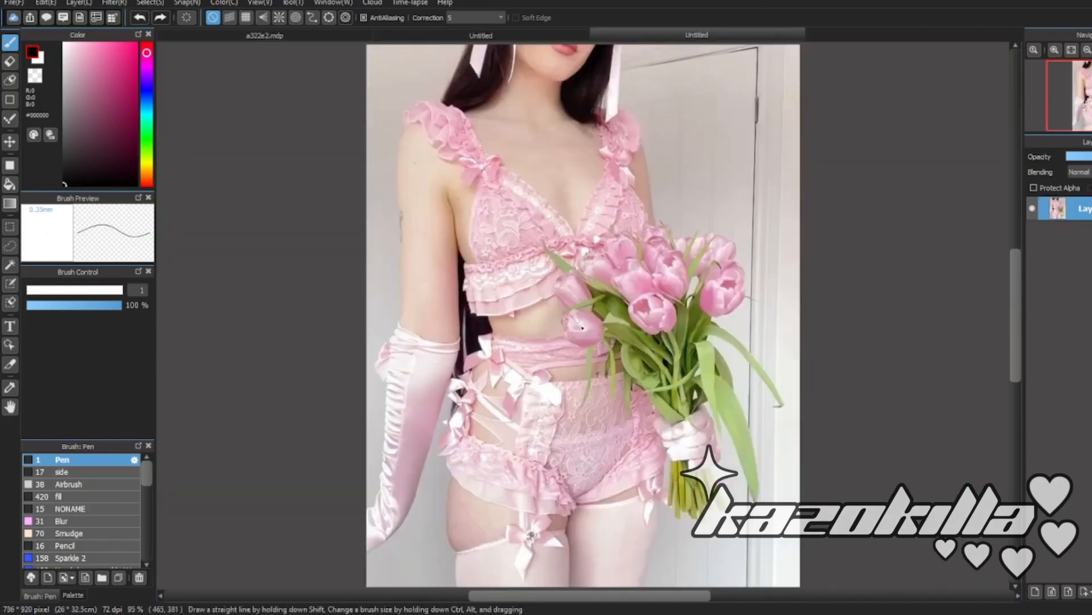
# - Examine the ruffled straps and layered frills in the pink lace outfit reference photo
pyautogui.scroll(-3, 584, 359)
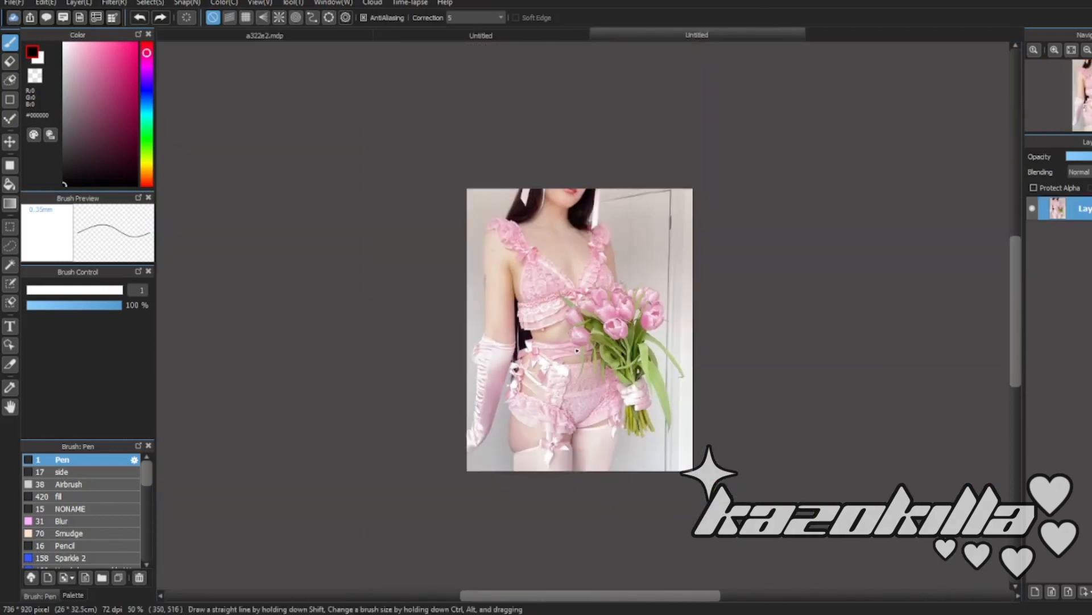
pyautogui.scroll(1, 584, 359)
pyautogui.scroll(2, 583, 359)
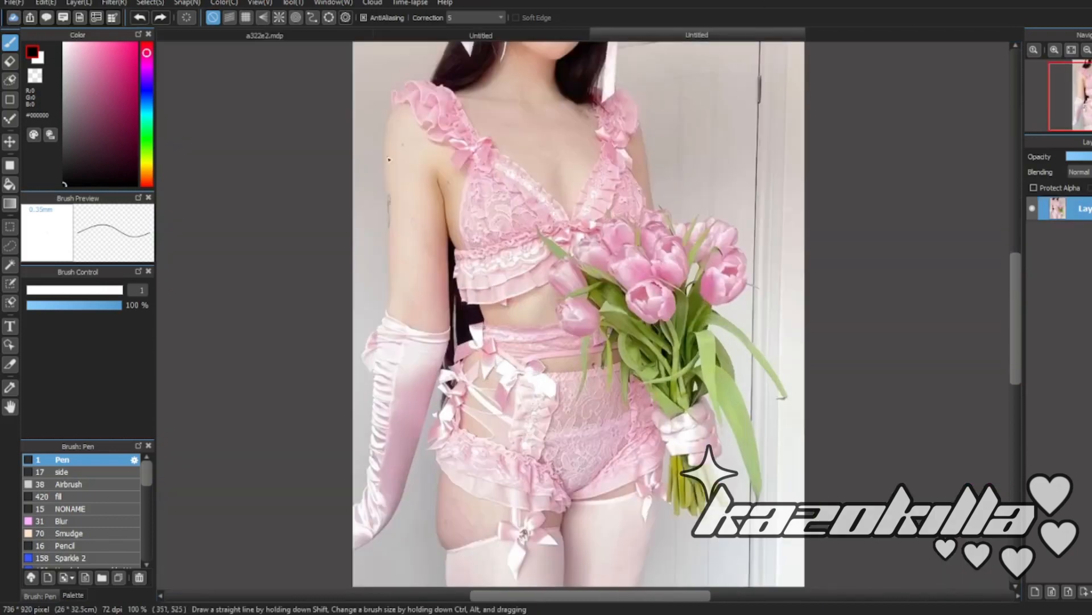
# - Compare the torso outline on the clothing template with the layered underbust frills in the pink lace outfit reference
pyautogui.click(278, 31)
pyautogui.scroll(-1, 592, 294)
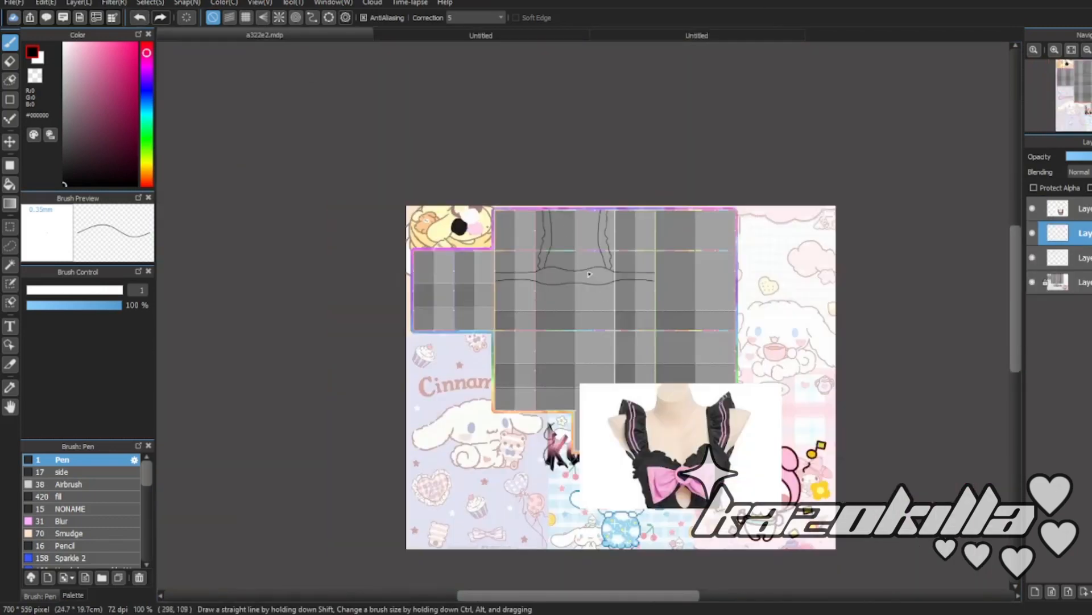
pyautogui.scroll(3, 590, 274)
pyautogui.click(648, 32)
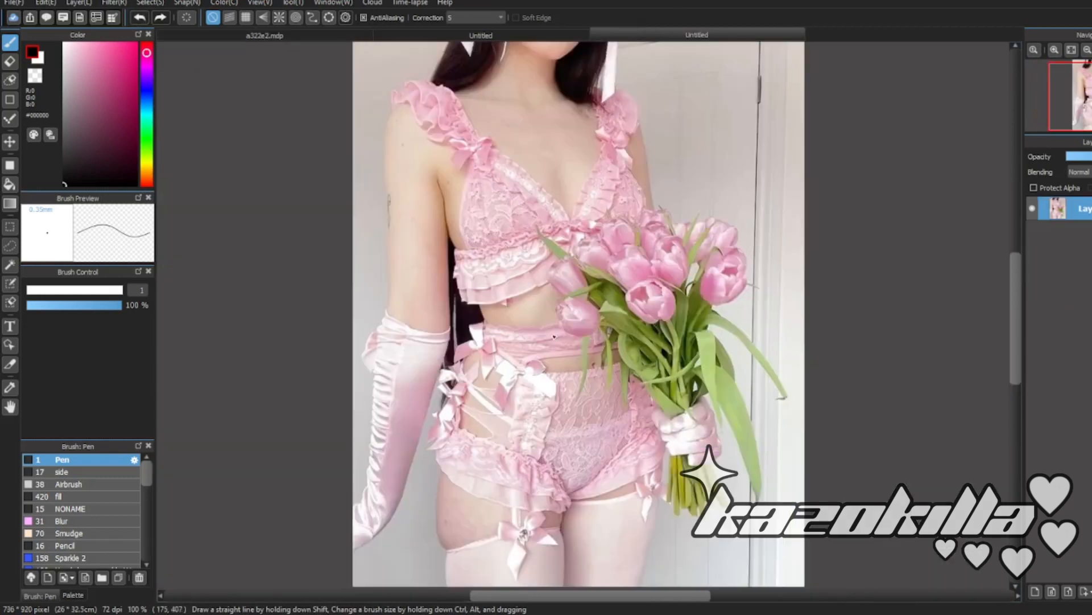
pyautogui.scroll(-2, 554, 337)
pyautogui.press('m')
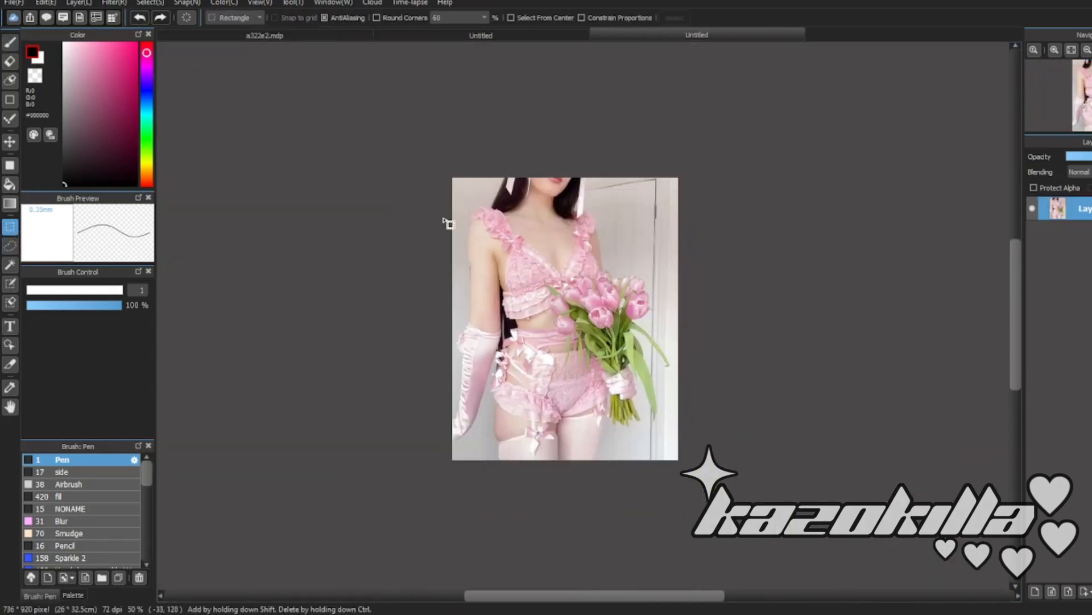
pyautogui.moveTo(431, 203); pyautogui.dragTo(487, 360)
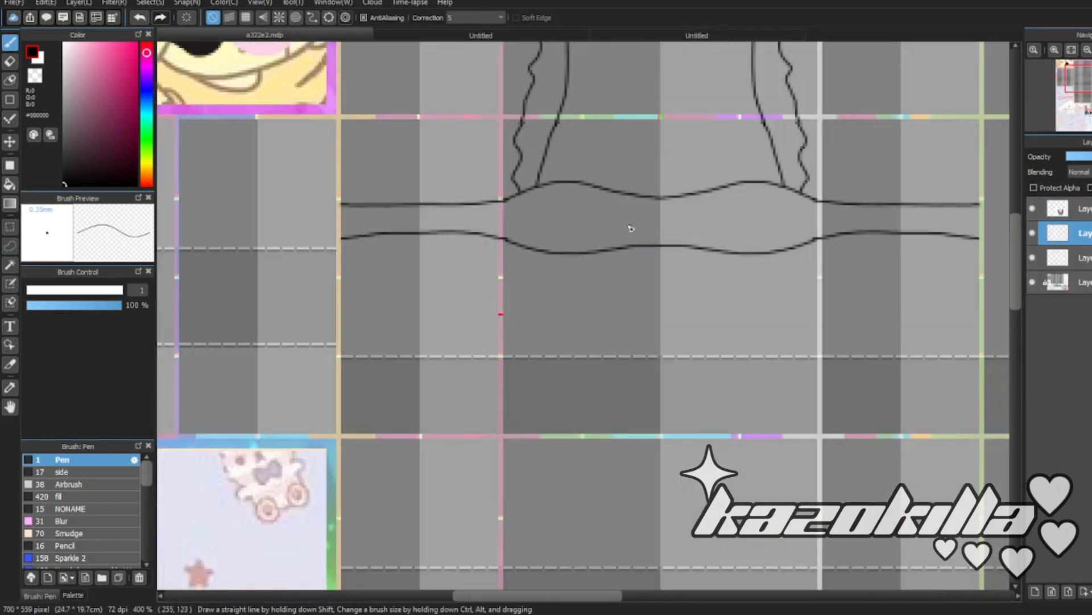
# - Draw a wavy hem beneath the band on the torso front, and continue the band edges and hem across the back panel's darker half
pyautogui.scroll(3, 632, 228)
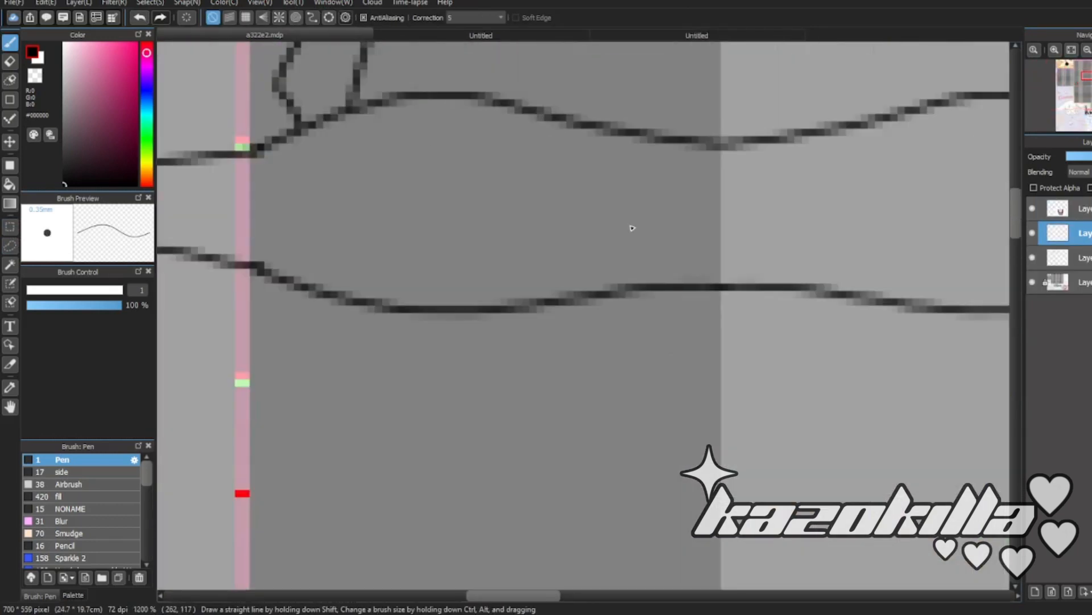
pyautogui.moveTo(718, 299)
pyautogui.mouseDown()
pyautogui.moveTo(658, 360)
pyautogui.moveTo(382, 380)
pyautogui.moveTo(264, 363)
pyautogui.mouseUp()
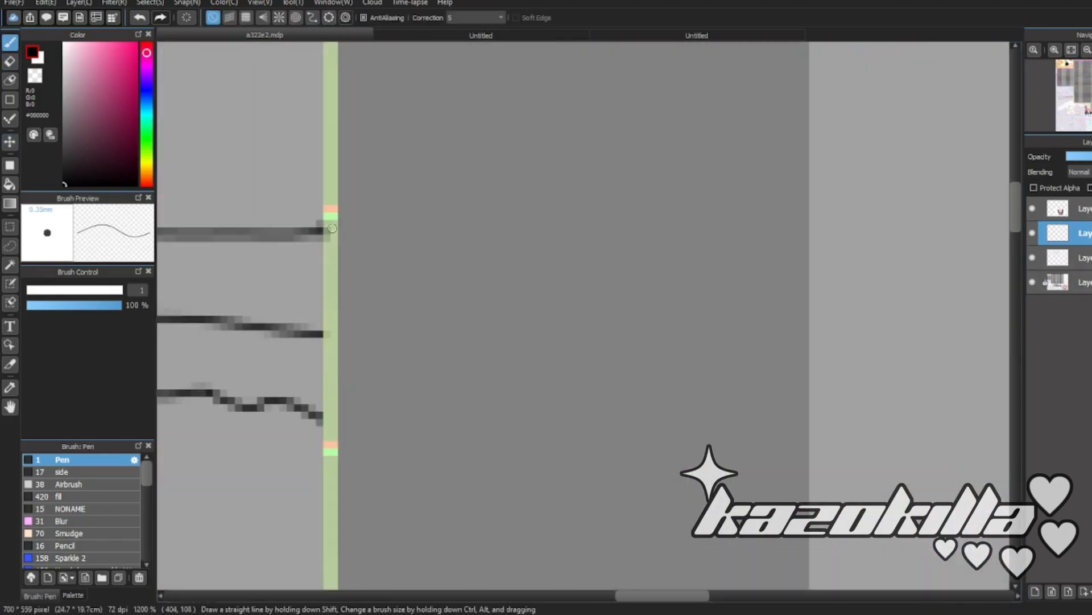
pyautogui.moveTo(332, 229); pyautogui.dragTo(811, 251)
pyautogui.moveTo(319, 334)
pyautogui.mouseDown()
pyautogui.moveTo(491, 358)
pyautogui.moveTo(809, 370)
pyautogui.mouseUp()
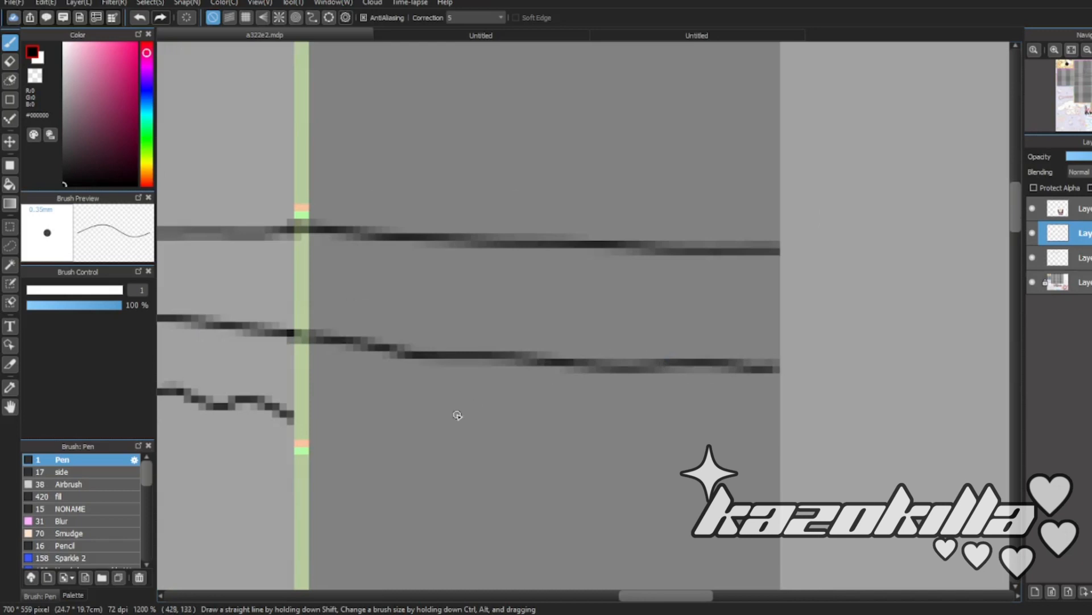
pyautogui.moveTo(293, 421)
pyautogui.mouseDown()
pyautogui.moveTo(566, 433)
pyautogui.moveTo(768, 428)
pyautogui.mouseUp()
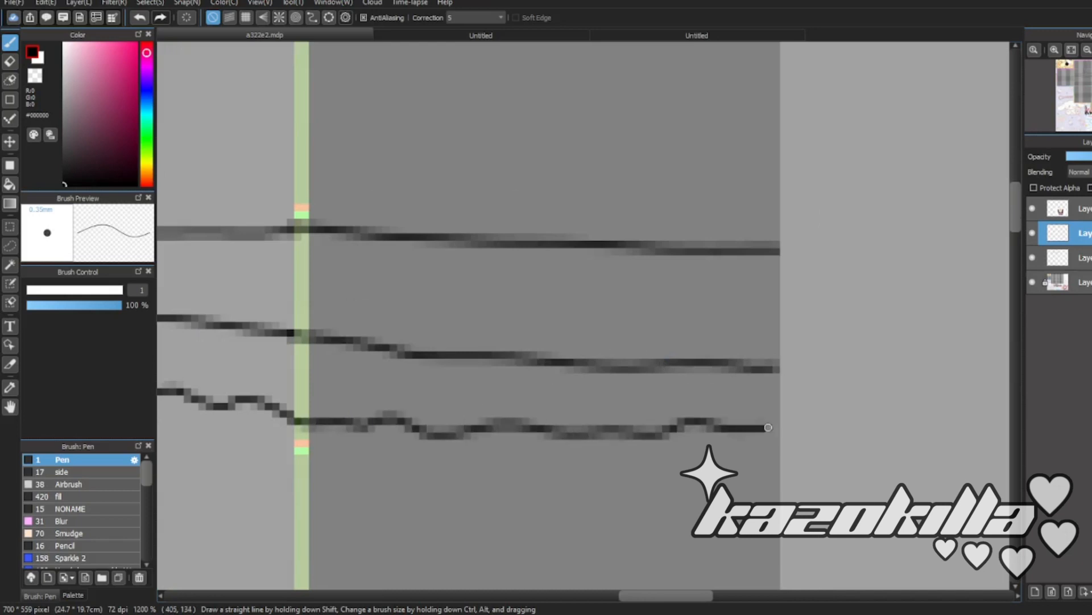
# - Paste a copy of the back panel lines, flip it, align it on the panel's lighter half and merge it down
pyautogui.scroll(-3, 745, 398)
pyautogui.hotkey('ctrl', 'v')
pyautogui.hotkey('ctrl', 't')
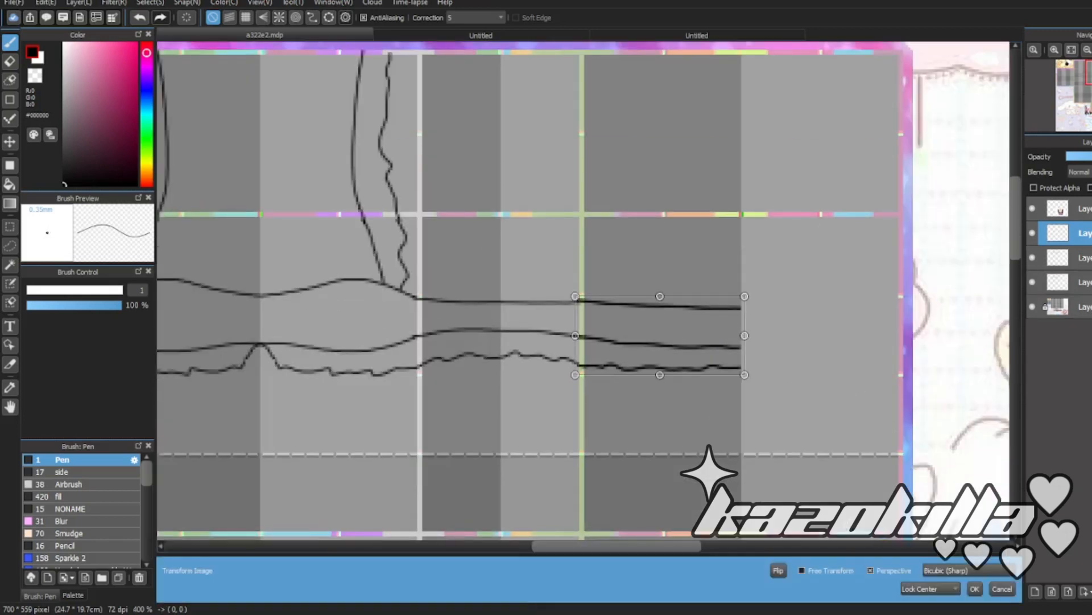
pyautogui.click(781, 570)
pyautogui.click(975, 588)
pyautogui.scroll(2, 682, 330)
pyautogui.press('v')
pyautogui.moveTo(558, 388); pyautogui.dragTo(885, 386)
pyautogui.hotkey('ctrl', 'e')
pyautogui.scroll(-4, 778, 305)
pyautogui.scroll(2, 397, 284)
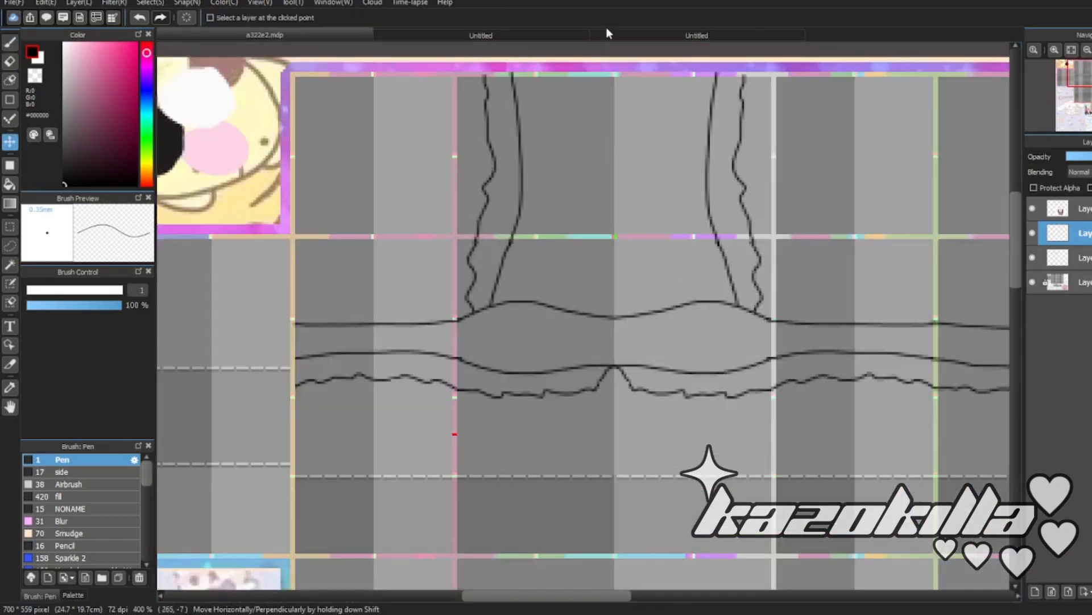
# - Check the band and ruffled hem across the torso front, side and back panels
pyautogui.scroll(-2, 540, 211)
pyautogui.scroll(3, 590, 131)
pyautogui.press('m')
pyautogui.moveTo(237, 120); pyautogui.dragTo(832, 492)
pyautogui.scroll(-4, 705, 249)
pyautogui.scroll(3, 537, 220)
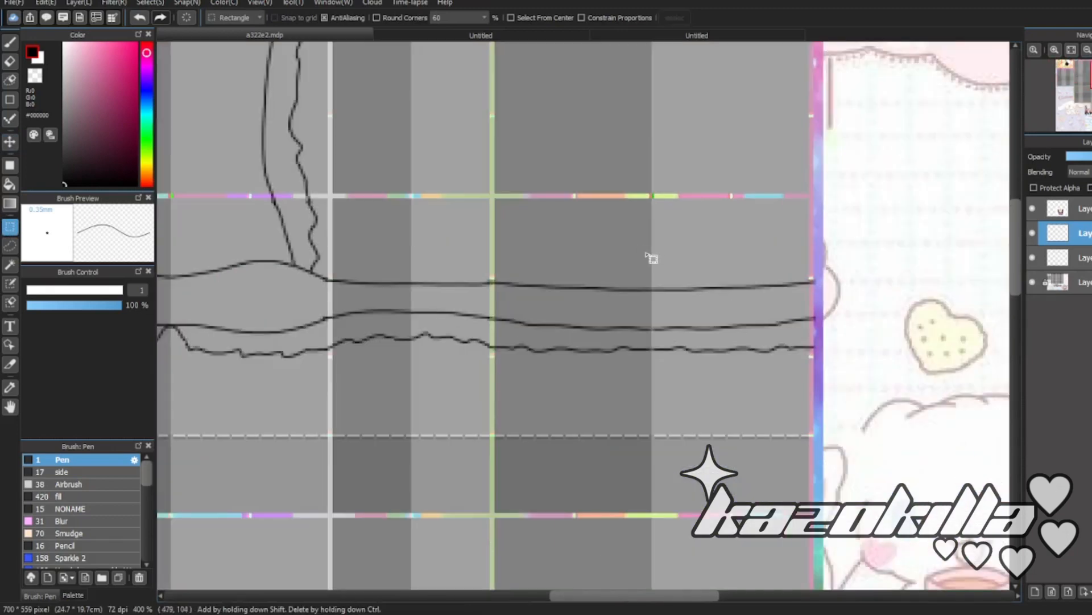
pyautogui.scroll(-2, 467, 210)
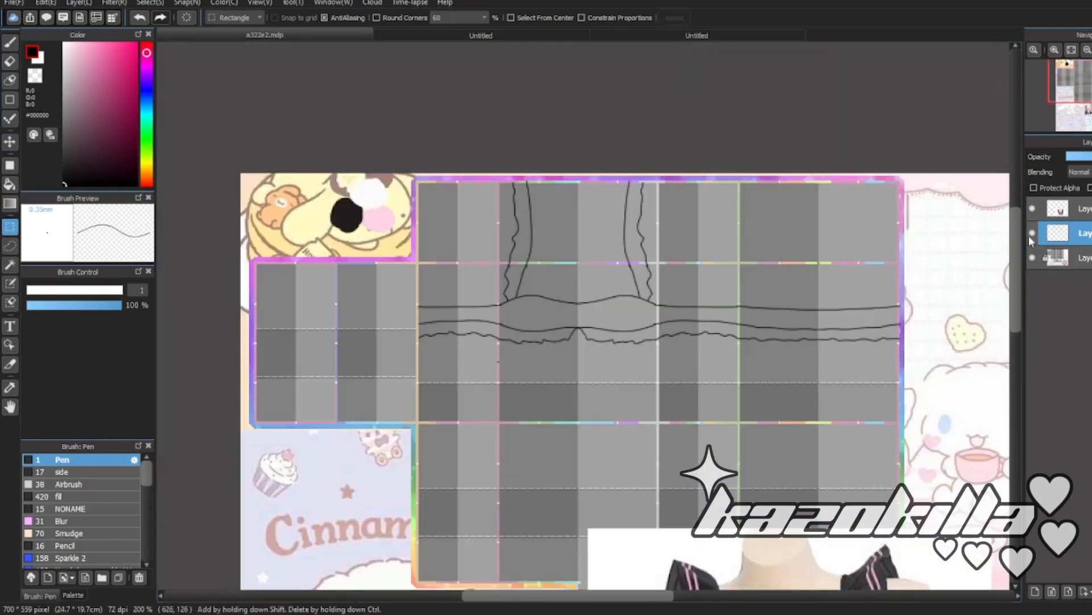
# - Compare the band's upper curve on the template with the swimsuit and pink lace outfit references, leaving snapping off
pyautogui.press('b')
pyautogui.scroll(3, 429, 227)
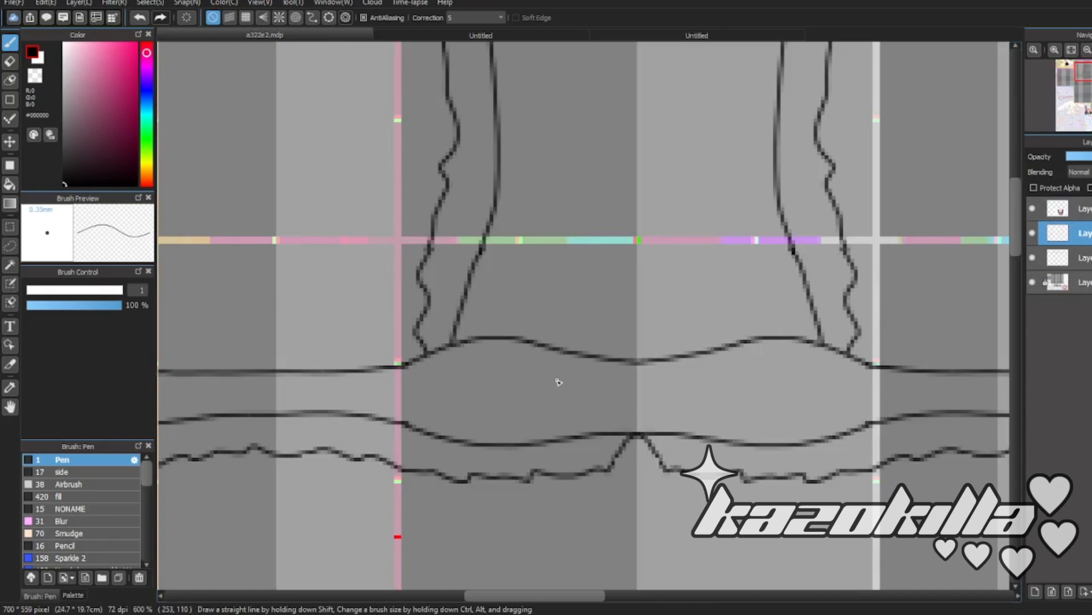
pyautogui.scroll(3, 556, 400)
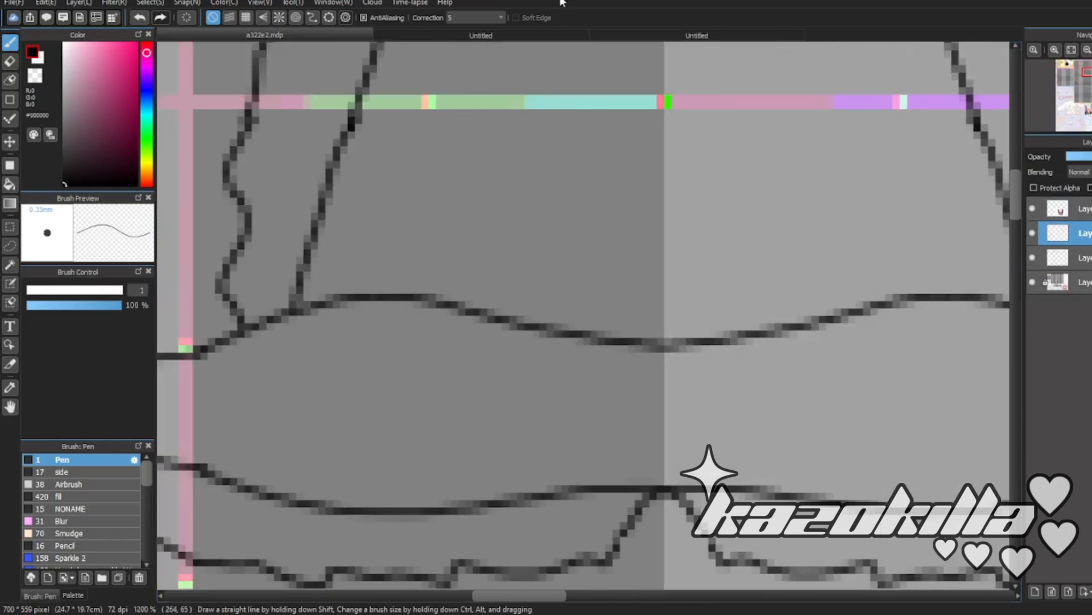
pyautogui.click(479, 38)
pyautogui.click(355, 31)
pyautogui.click(640, 31)
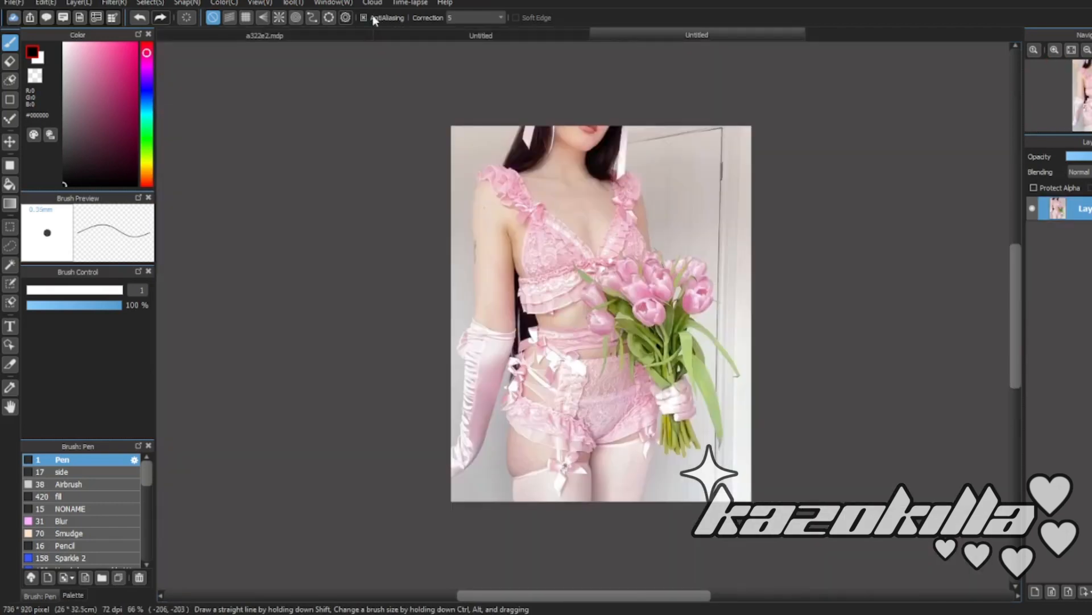
pyautogui.click(335, 23)
pyautogui.click(268, 33)
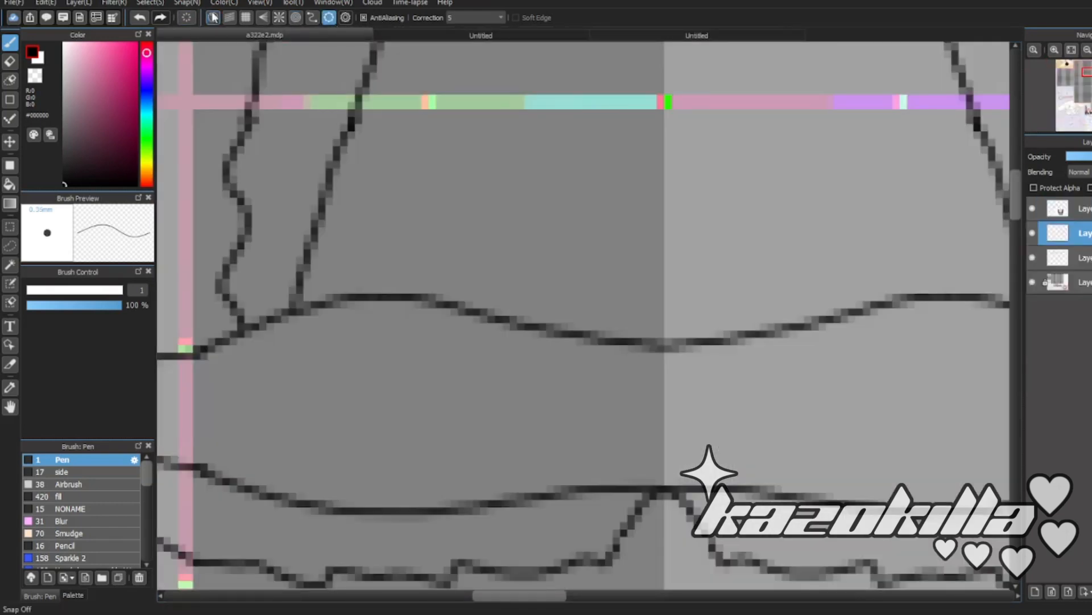
pyautogui.click(213, 17)
# - Try to draw a wavy ruffle edge above the band's upper curve, from the strap base to the torso front's center
pyautogui.moveTo(298, 287)
pyautogui.mouseDown()
pyautogui.moveTo(321, 272)
pyautogui.moveTo(443, 280)
pyautogui.moveTo(572, 312)
pyautogui.moveTo(666, 315)
pyautogui.mouseUp()
pyautogui.scroll(-5, 579, 263)
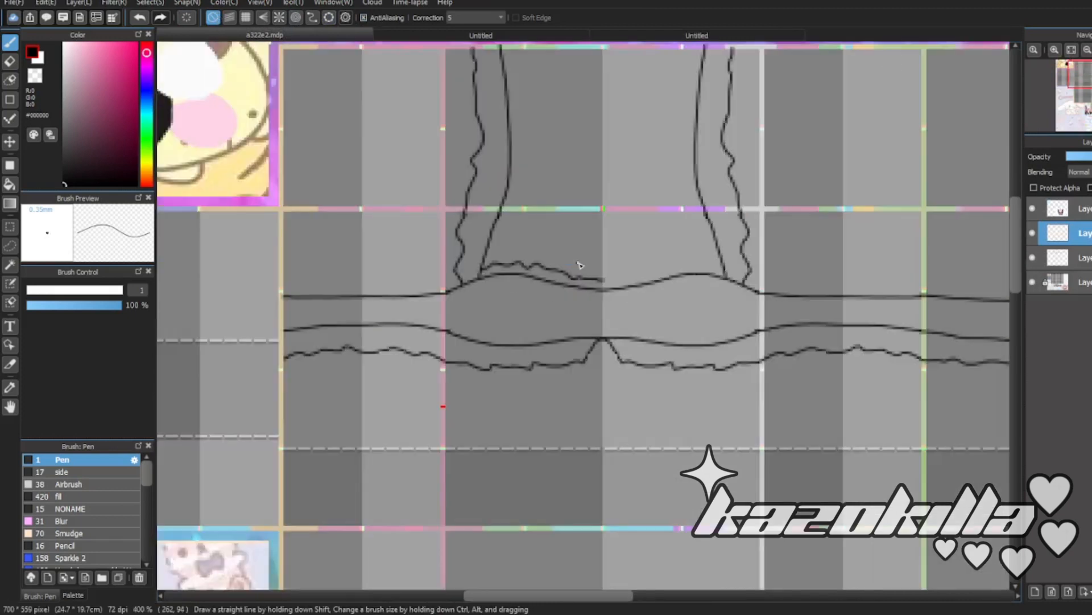
pyautogui.scroll(3, 582, 275)
pyautogui.hotkey('ctrl', 'z')
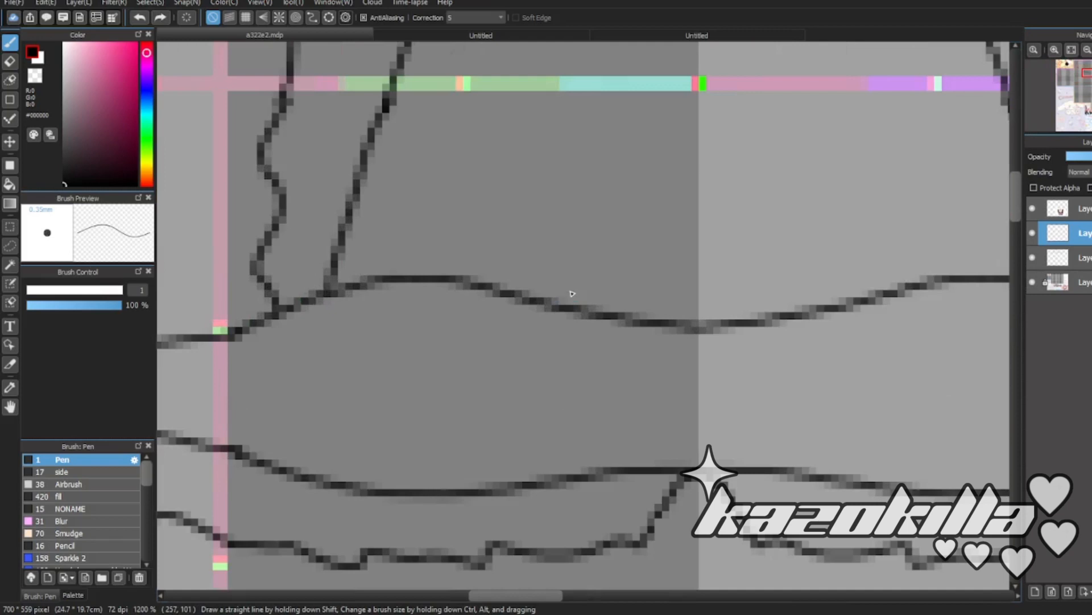
# - Draw a wavy line just beneath the band's upper edge, from the torso front's center across the adjoining side panel to the tan guide
pyautogui.moveTo(698, 344)
pyautogui.mouseDown()
pyautogui.moveTo(662, 368)
pyautogui.moveTo(454, 319)
pyautogui.moveTo(371, 316)
pyautogui.moveTo(228, 360)
pyautogui.mouseUp()
pyautogui.scroll(-4, 575, 325)
pyautogui.scroll(4, 472, 339)
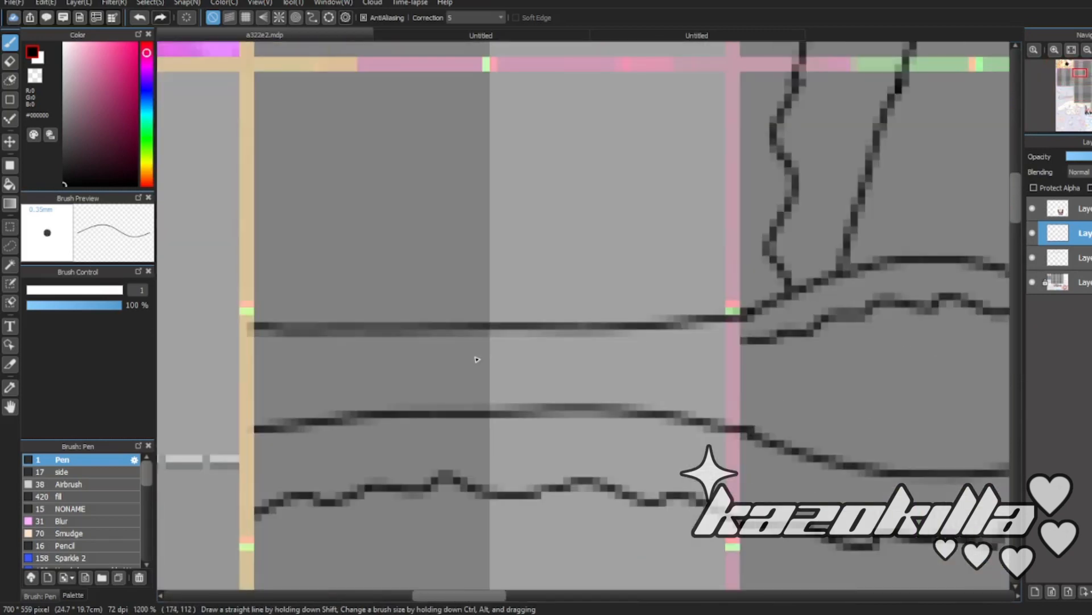
pyautogui.moveTo(754, 339)
pyautogui.mouseDown()
pyautogui.moveTo(683, 357)
pyautogui.moveTo(263, 357)
pyautogui.mouseUp()
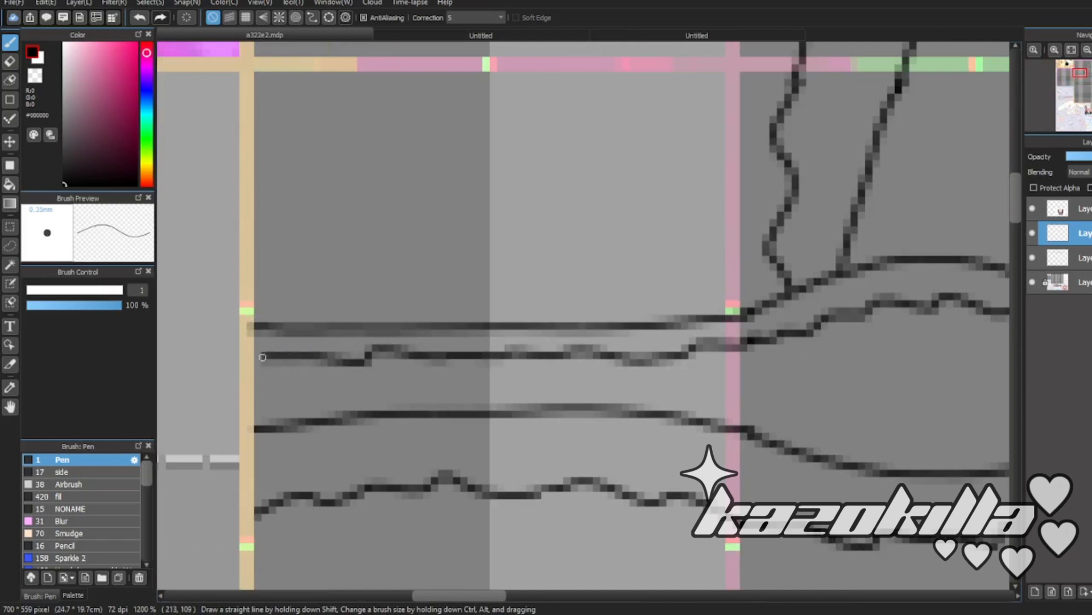
# - Duplicate the upper wavy line, flip it, align it on the other half of the torso front and side panel, and merge it down
pyautogui.scroll(-4, 262, 357)
pyautogui.hotkey('ctrl', 't')
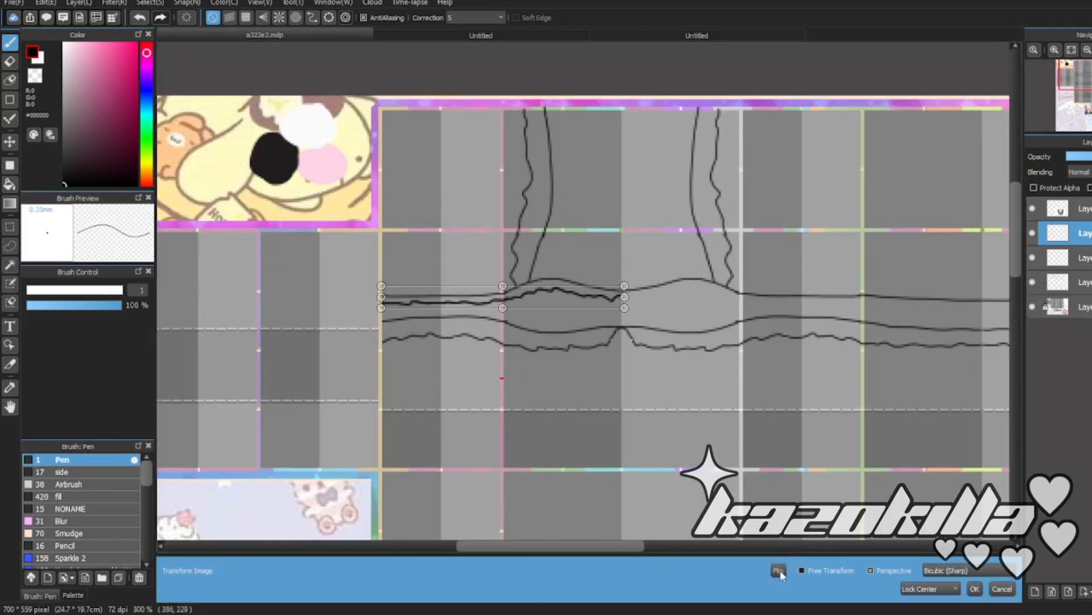
pyautogui.click(780, 572)
pyautogui.click(975, 590)
pyautogui.scroll(1, 486, 263)
pyautogui.press('v')
pyautogui.moveTo(384, 364)
pyautogui.mouseDown()
pyautogui.moveTo(709, 368)
pyautogui.moveTo(668, 383)
pyautogui.moveTo(671, 360)
pyautogui.mouseUp()
pyautogui.scroll(2, 686, 369)
pyautogui.scroll(-4, 671, 363)
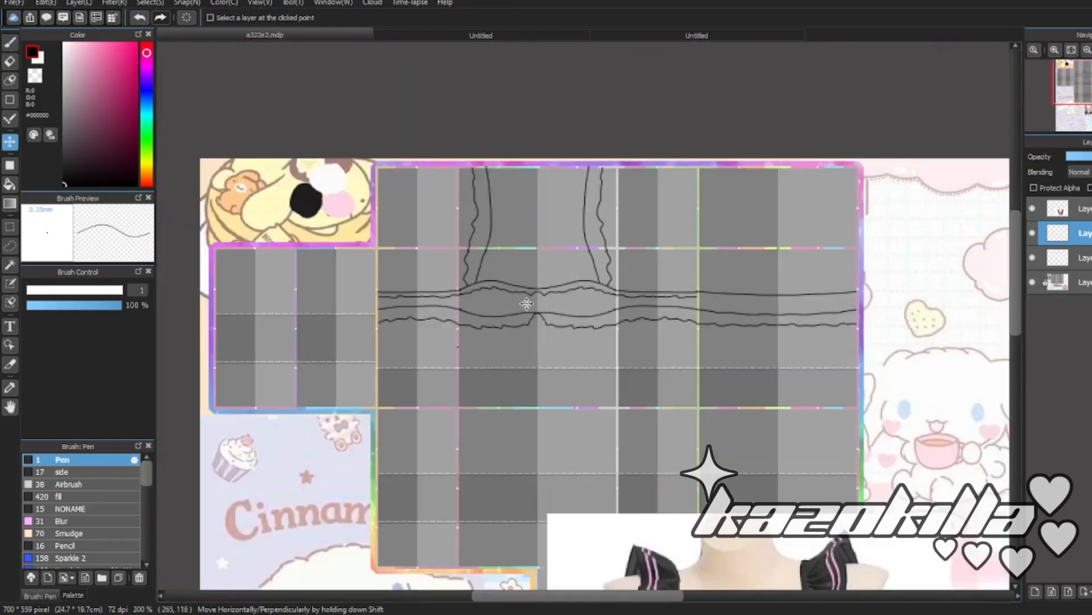
# - Continue the upper wavy line from the green guide into the back panel, just beneath the band's upper edge
pyautogui.press('b')
pyautogui.scroll(3, 893, 308)
pyautogui.scroll(2, 353, 271)
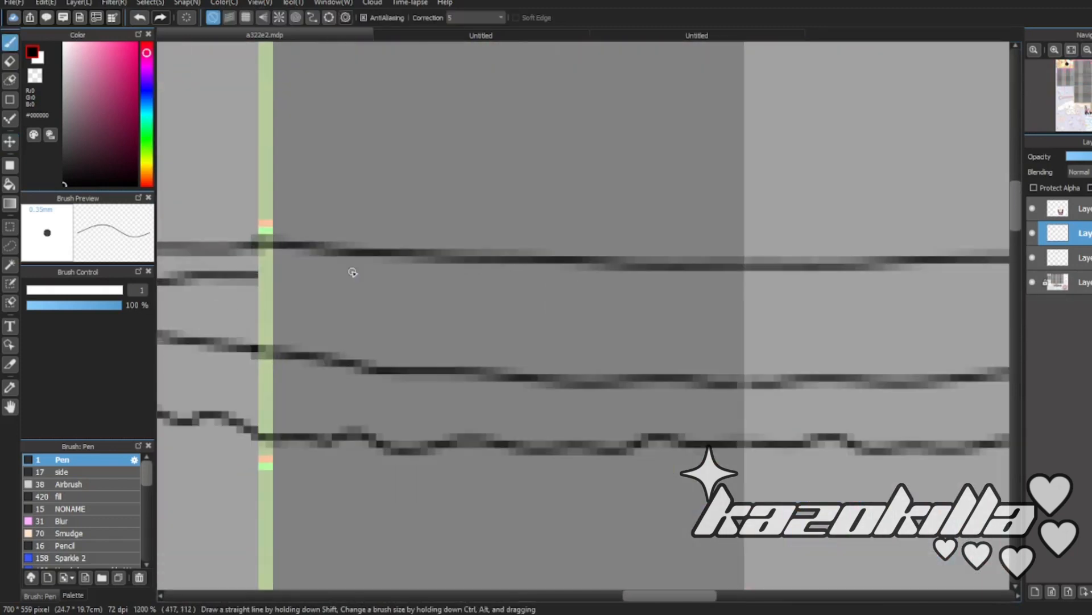
pyautogui.moveTo(263, 279)
pyautogui.mouseDown()
pyautogui.moveTo(475, 312)
pyautogui.moveTo(561, 305)
pyautogui.mouseUp()
pyautogui.scroll(-5, 561, 305)
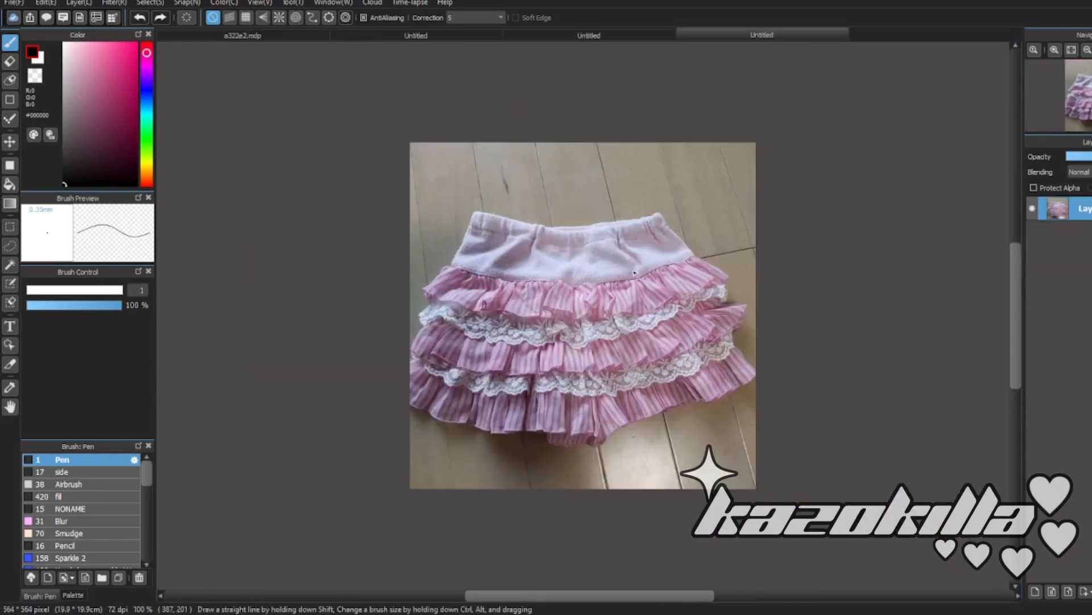
# - Return from the ruffled skirt reference to the clothing template and inspect the torso area below the wavy hem
pyautogui.click(293, 36)
pyautogui.scroll(3, 597, 333)
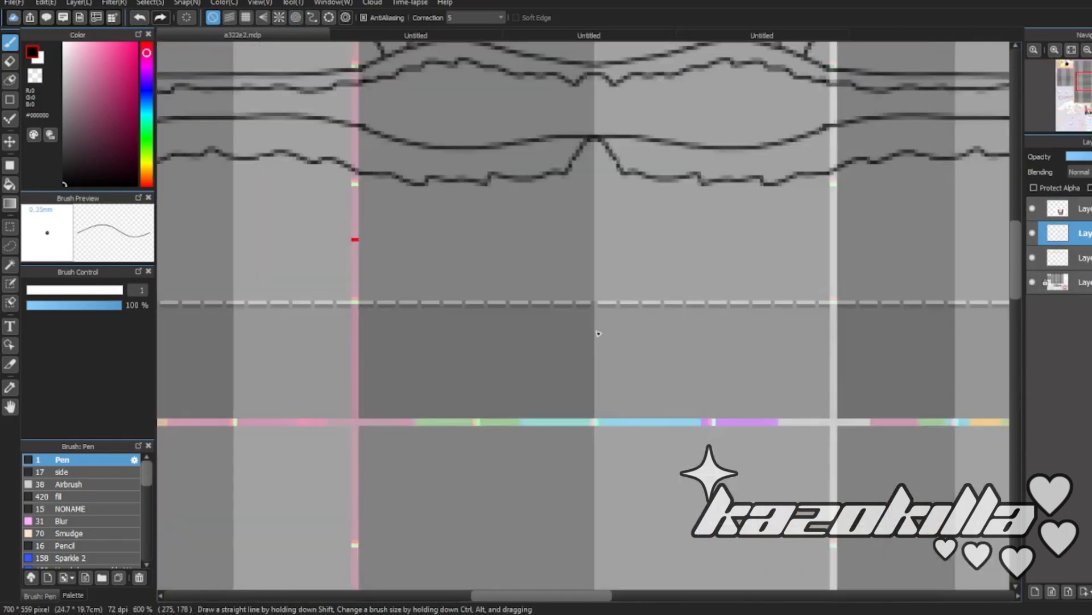
pyautogui.scroll(-3, 598, 334)
pyautogui.scroll(3, 561, 286)
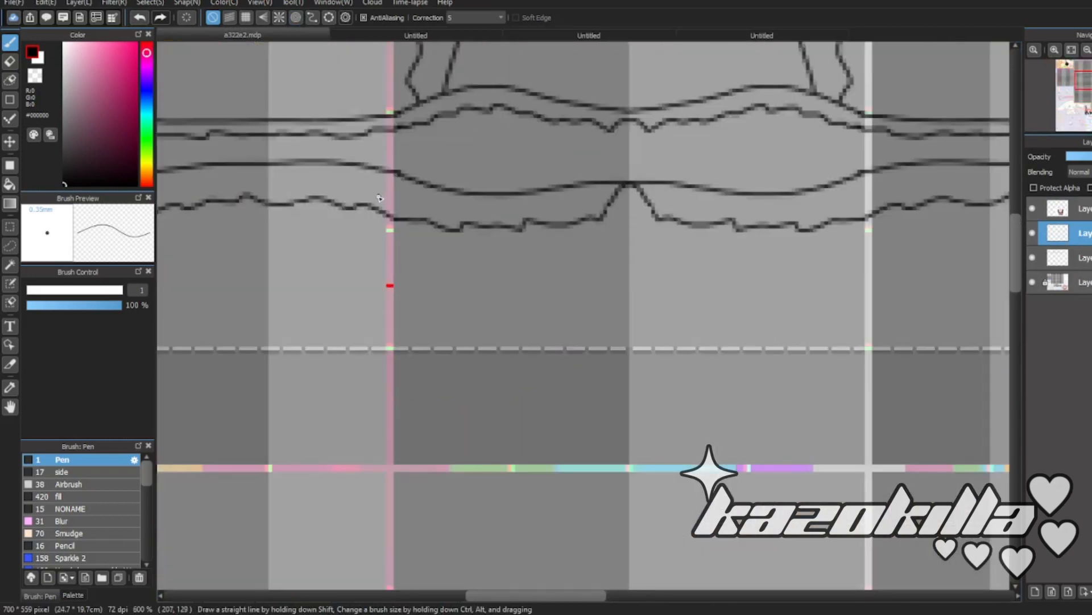
# - Try to draw a gently sloping line across the darker half of the torso front below the wavy hem
pyautogui.moveTo(430, 178); pyautogui.dragTo(431, 282)
pyautogui.scroll(1, 453, 302)
pyautogui.hotkey('ctrl', 'z')
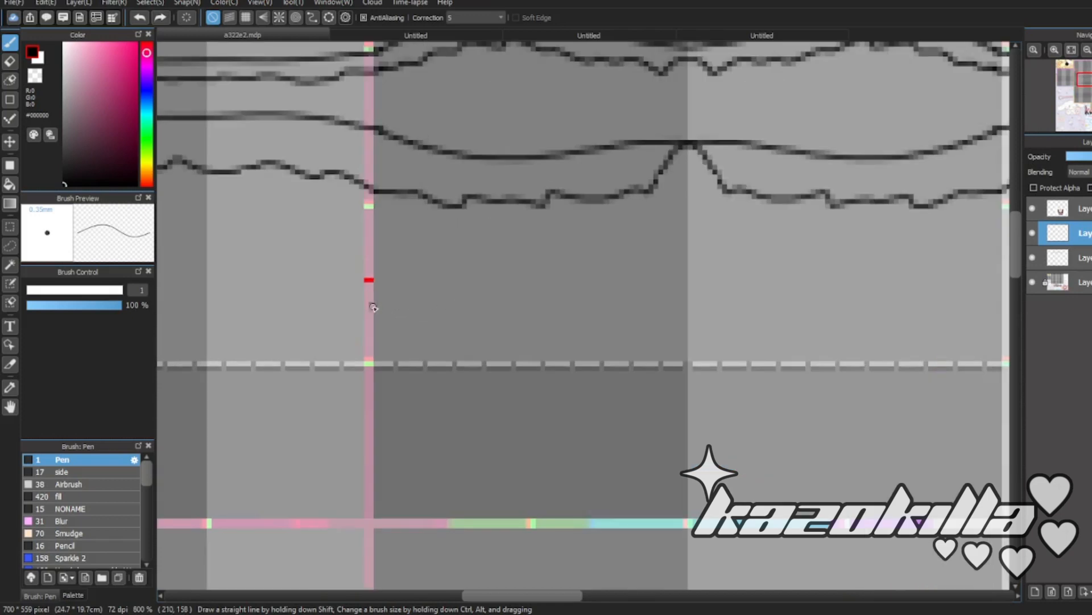
pyautogui.moveTo(373, 307); pyautogui.dragTo(695, 338)
pyautogui.scroll(-4, 614, 302)
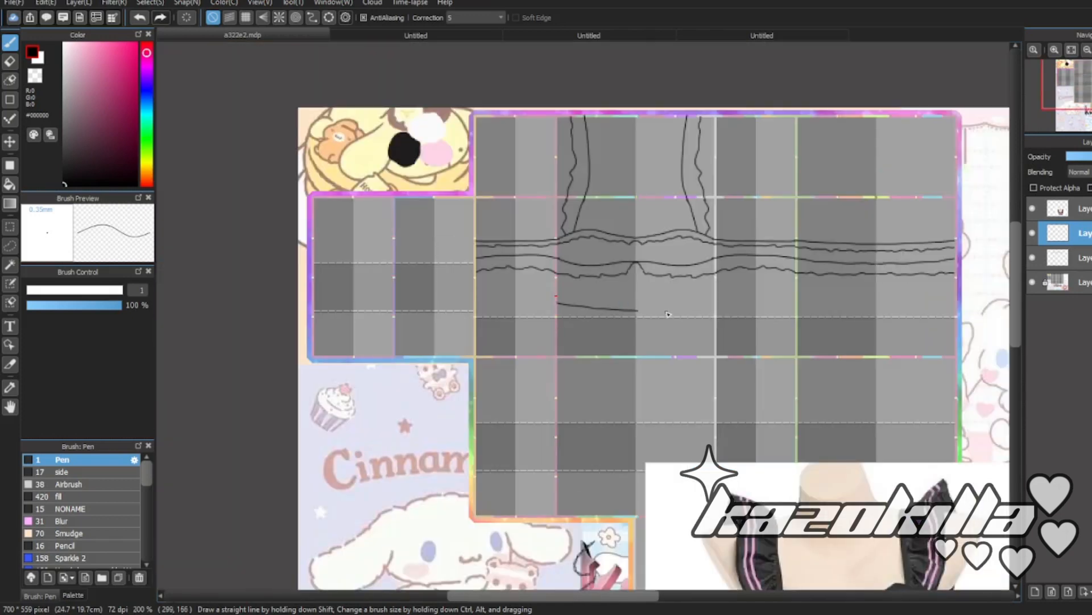
pyautogui.hotkey('ctrl', 'z')
# - Draw a shallow curve below the wavy hem from the red mark to the torso front's center, and extend it across the adjoining side panel
pyautogui.scroll(1, 630, 296)
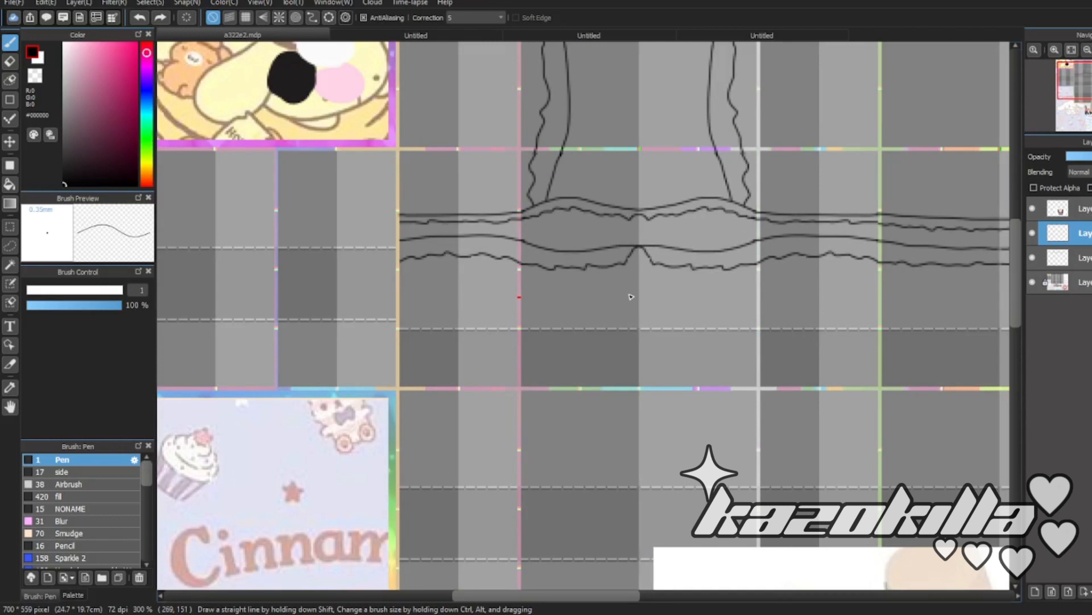
pyautogui.scroll(5, 629, 295)
pyautogui.moveTo(268, 288); pyautogui.dragTo(887, 330)
pyautogui.scroll(-4, 605, 307)
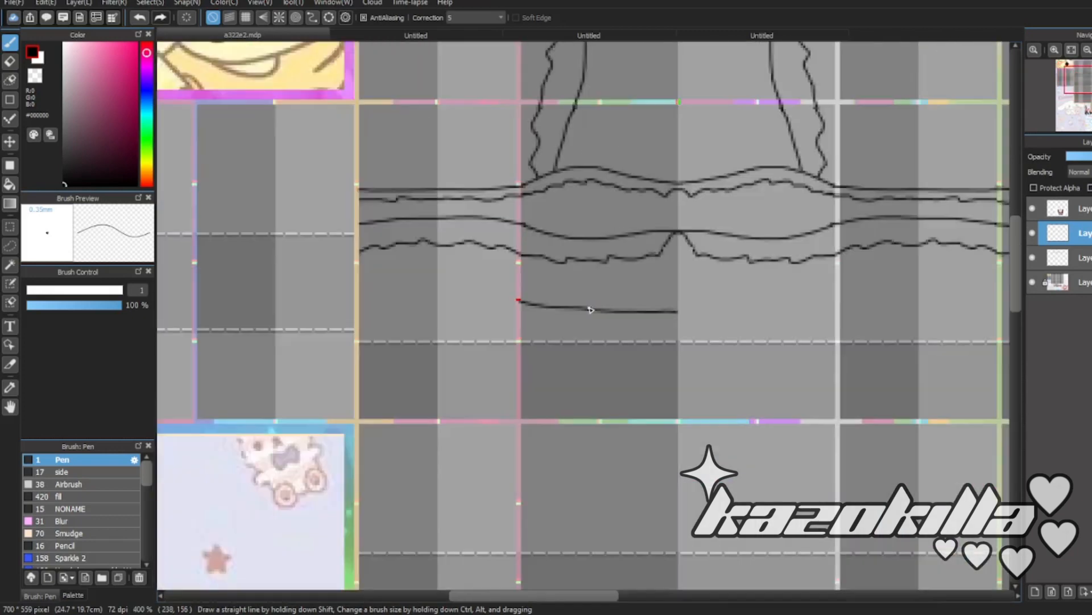
pyautogui.scroll(4, 575, 299)
pyautogui.scroll(-4, 455, 312)
pyautogui.scroll(4, 496, 306)
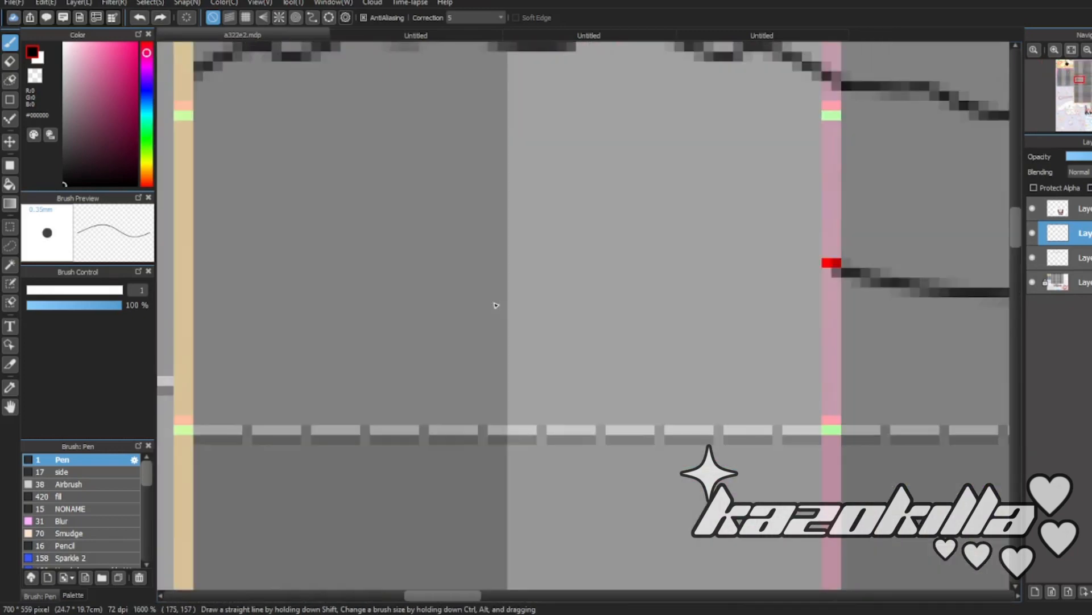
pyautogui.moveTo(844, 278); pyautogui.dragTo(407, 264)
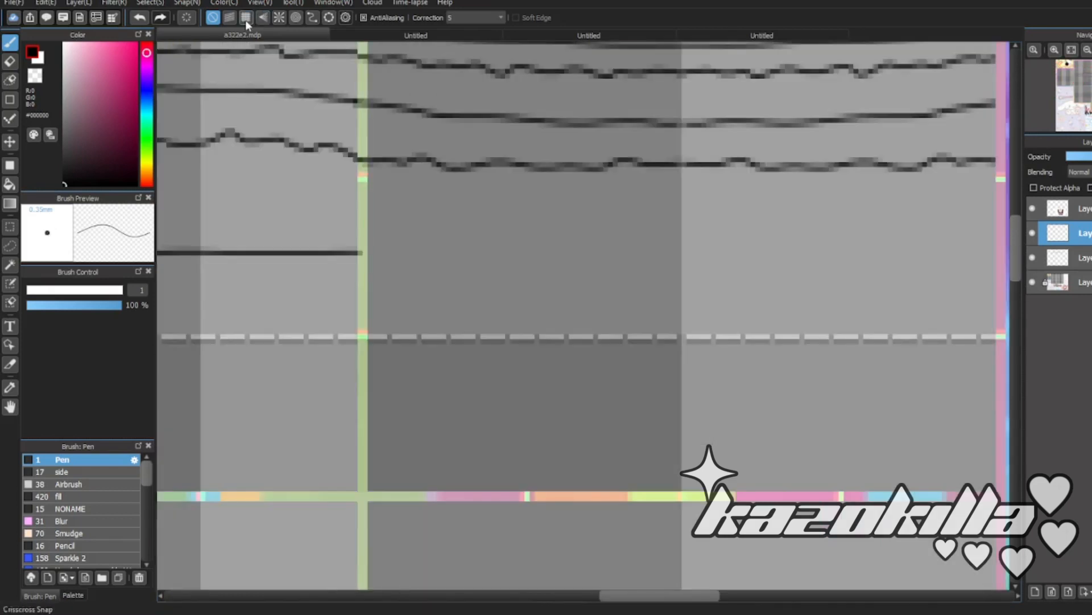
# - Extend the lower line straight across the full back panel using Crisscross Snap, and switch snapping off
pyautogui.click(245, 18)
pyautogui.moveTo(360, 253)
pyautogui.mouseDown()
pyautogui.moveTo(870, 329)
pyautogui.moveTo(994, 373)
pyautogui.mouseUp()
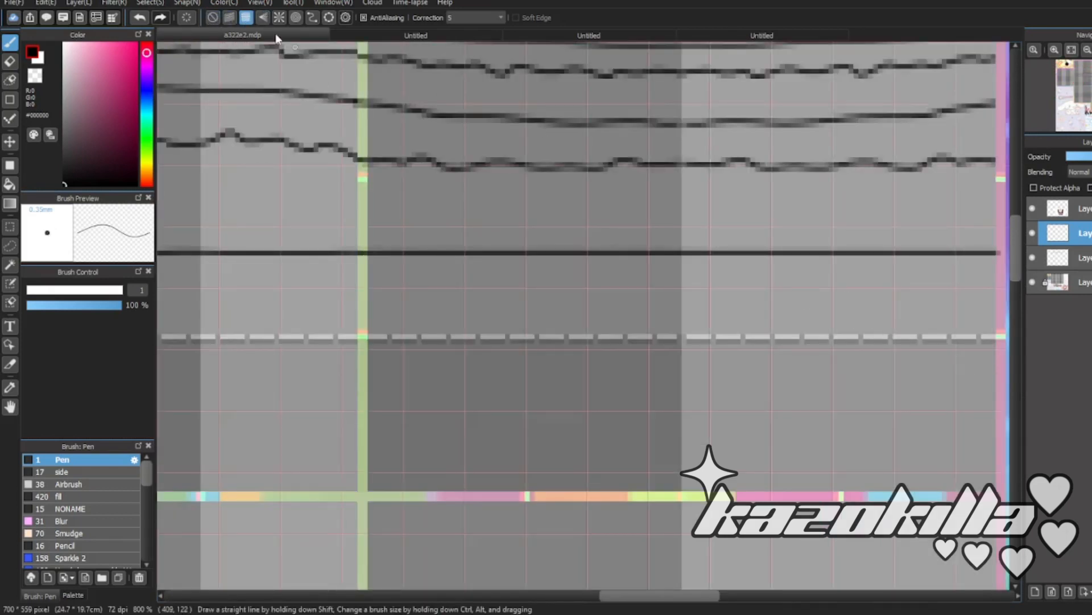
pyautogui.click(212, 17)
# - Move the lower line straight down to just below the dashed guide on the torso panels
pyautogui.scroll(-3, 750, 342)
pyautogui.scroll(-2, 750, 342)
pyautogui.scroll(3, 548, 348)
pyautogui.press('v')
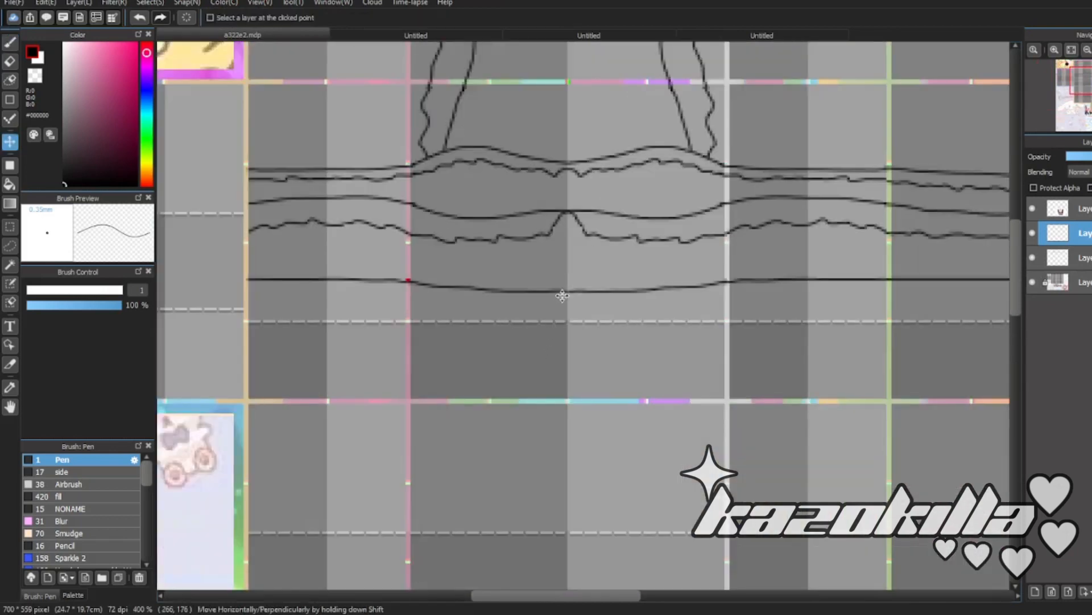
pyautogui.moveTo(561, 296); pyautogui.dragTo(570, 349)
pyautogui.scroll(-2, 635, 317)
pyautogui.scroll(2, 573, 353)
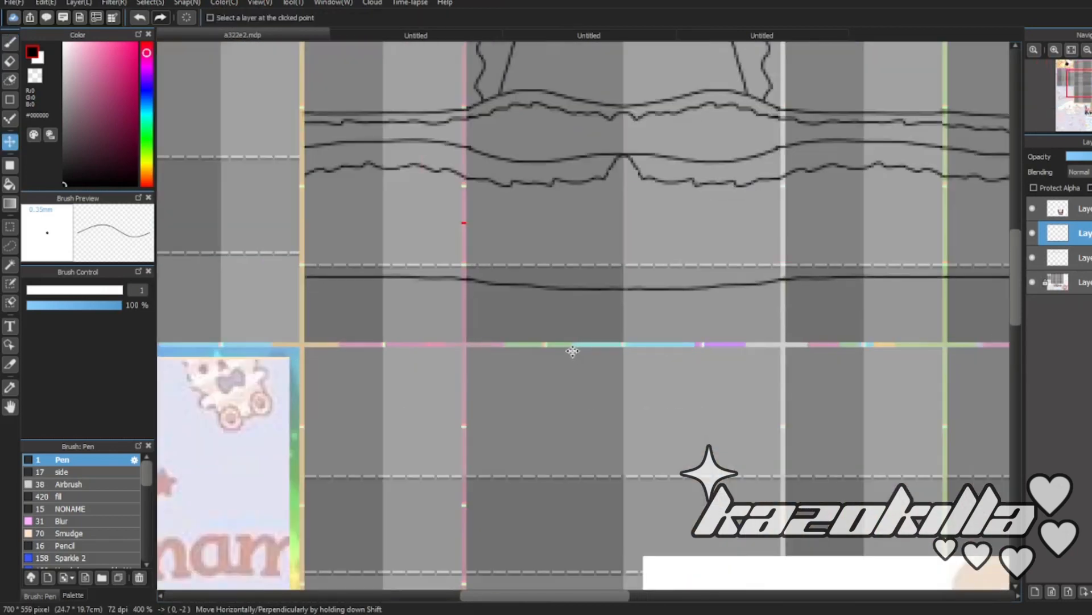
pyautogui.scroll(-2, 572, 345)
pyautogui.scroll(4, 872, 325)
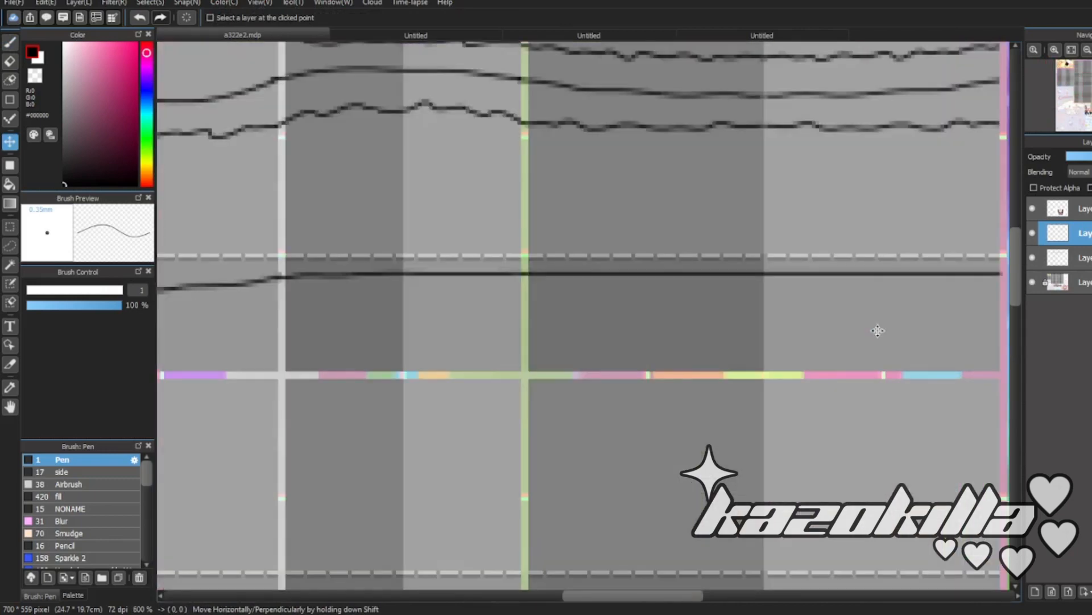
pyautogui.scroll(-3, 876, 328)
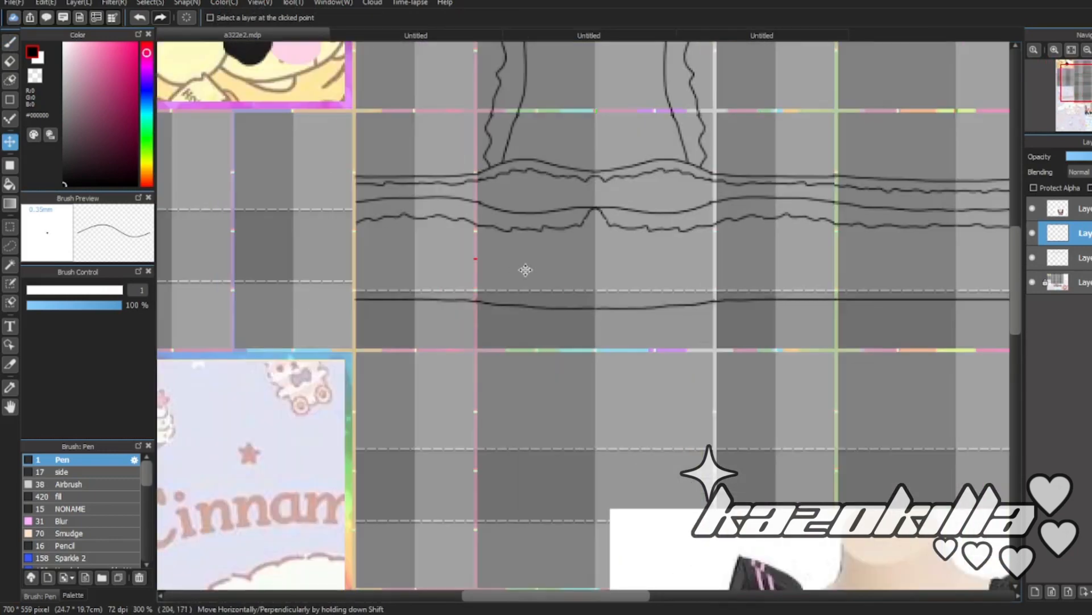
pyautogui.scroll(3, 524, 271)
pyautogui.press('m')
pyautogui.moveTo(522, 283); pyautogui.dragTo(888, 333)
pyautogui.click(650, 252)
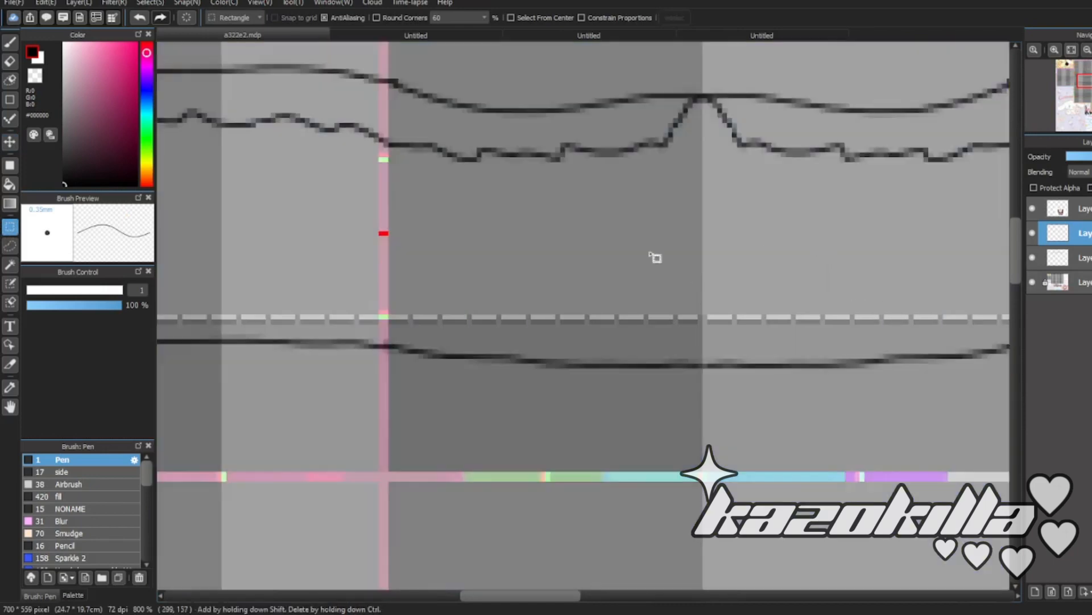
# - Draw a thin wavy hem line on a new layer across the torso front's darker half, below the smooth lower line
pyautogui.scroll(-5, 485, 310)
pyautogui.press('b')
pyautogui.scroll(2, 430, 308)
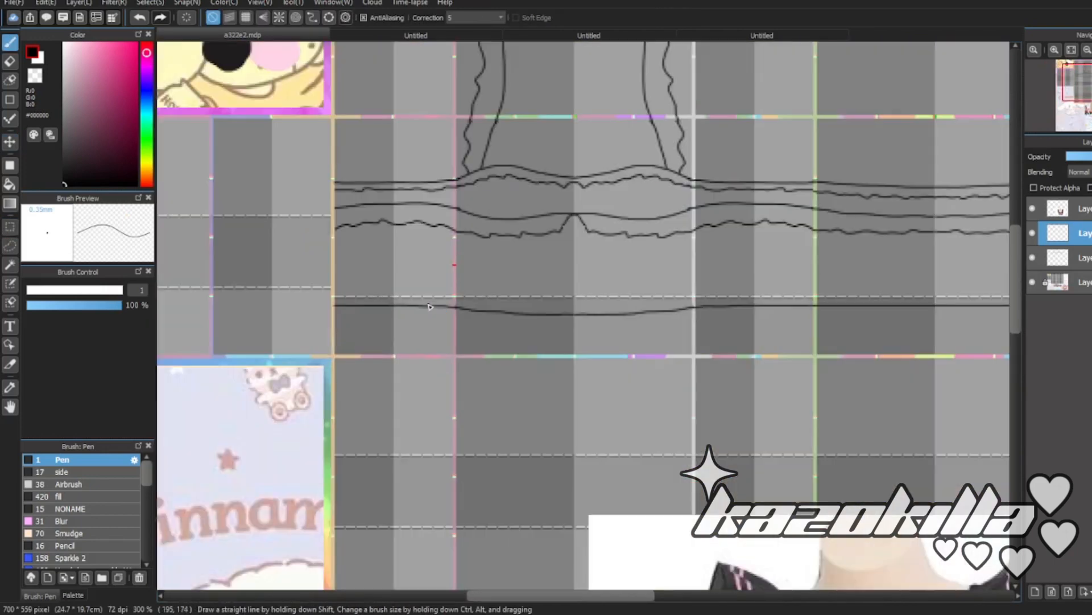
pyautogui.scroll(1, 546, 328)
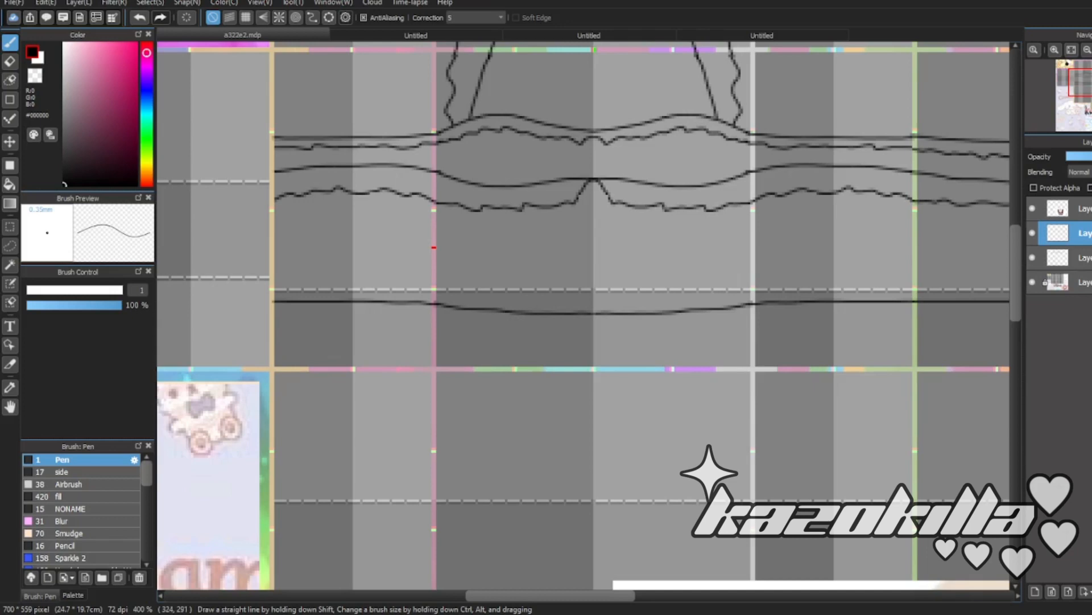
pyautogui.scroll(-4, 599, 345)
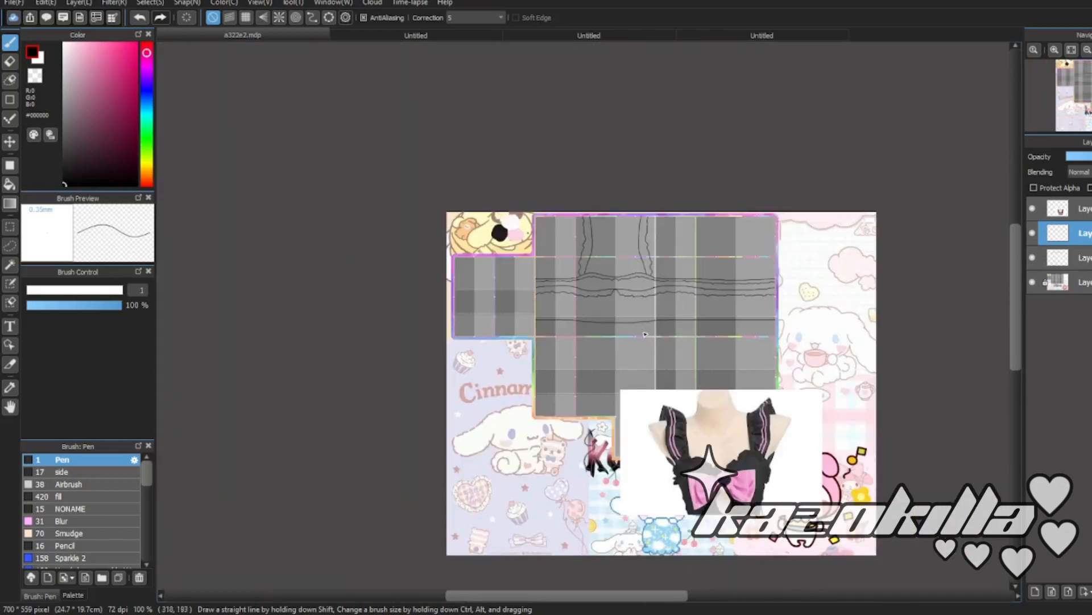
pyautogui.scroll(2, 650, 337)
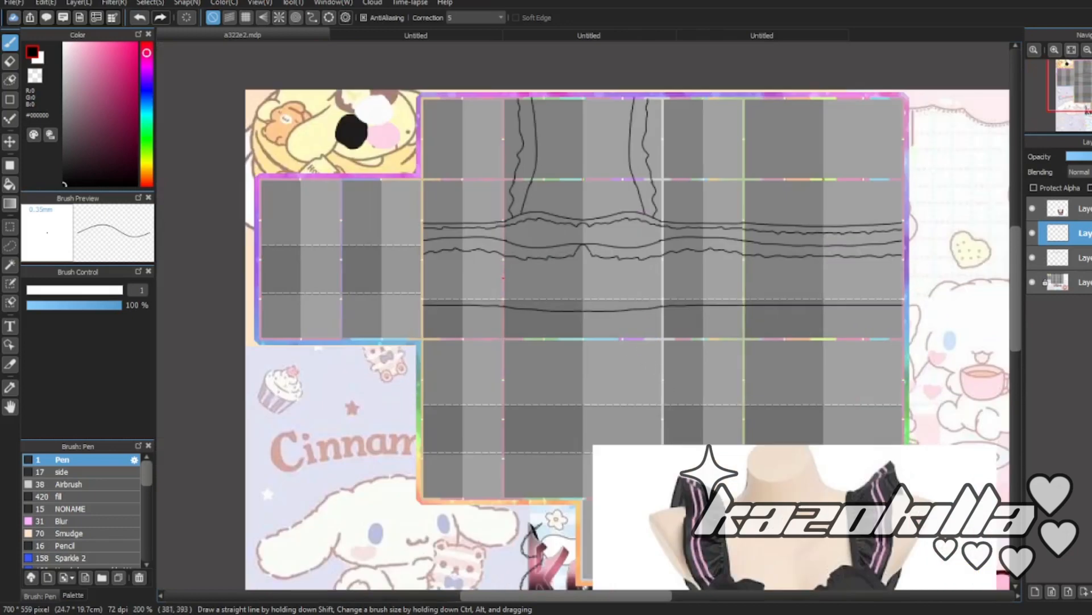
pyautogui.scroll(6, 432, 261)
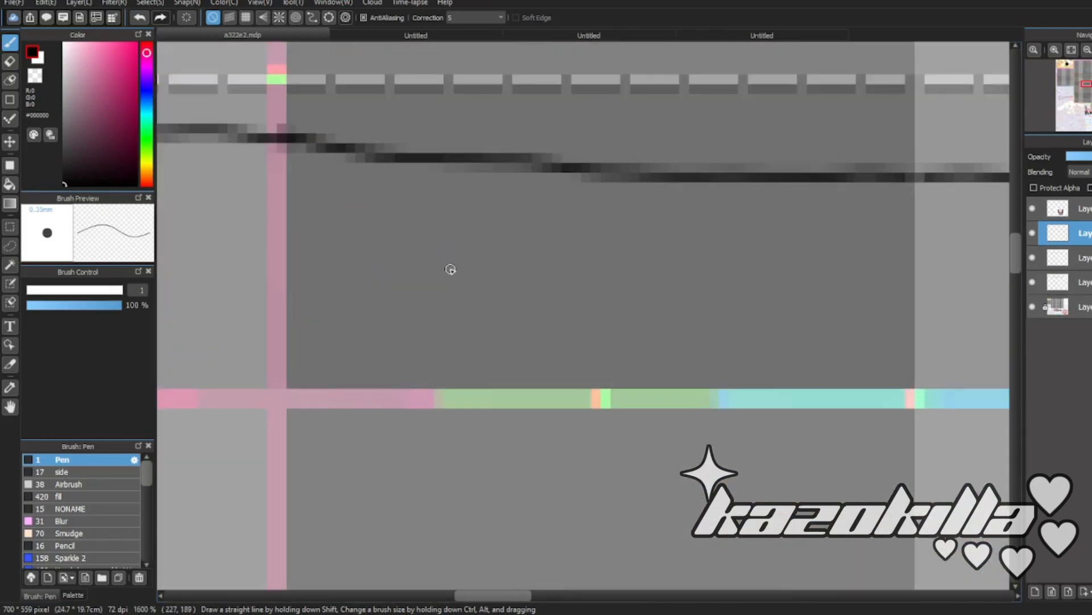
pyautogui.moveTo(291, 280)
pyautogui.mouseDown()
pyautogui.moveTo(538, 300)
pyautogui.moveTo(542, 284)
pyautogui.moveTo(654, 307)
pyautogui.moveTo(905, 308)
pyautogui.mouseUp()
pyautogui.scroll(-6, 592, 310)
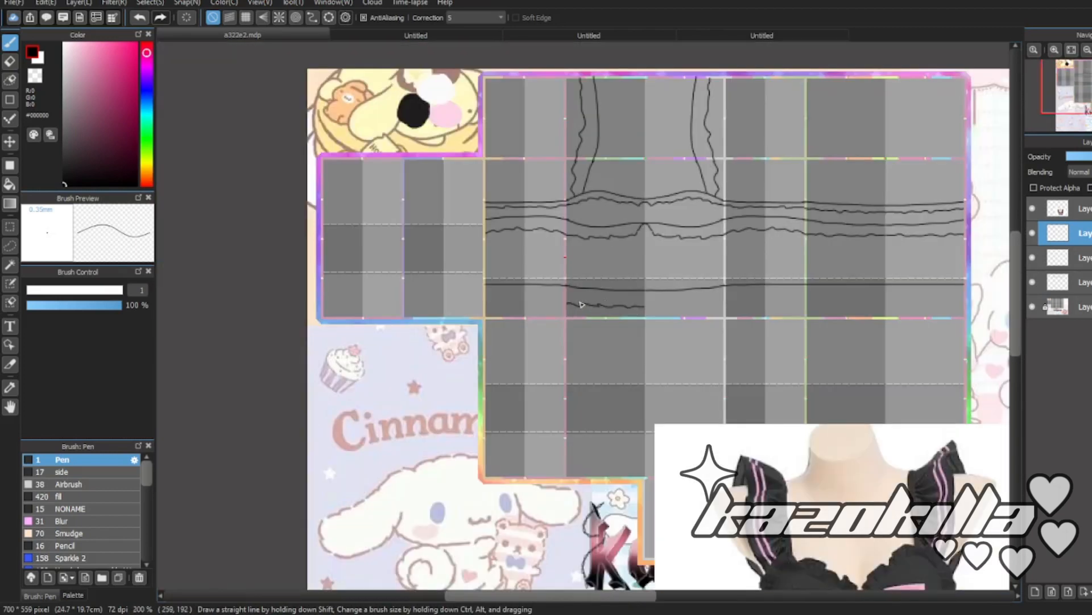
# - Extend the wavy hem line from the torso front's darker half across the adjoining side panel to its outer edge
pyautogui.scroll(3, 565, 289)
pyautogui.scroll(2, 565, 288)
pyautogui.moveTo(666, 299)
pyautogui.mouseDown()
pyautogui.moveTo(574, 274)
pyautogui.moveTo(429, 279)
pyautogui.mouseUp()
pyautogui.scroll(-4, 432, 280)
pyautogui.scroll(5, 489, 286)
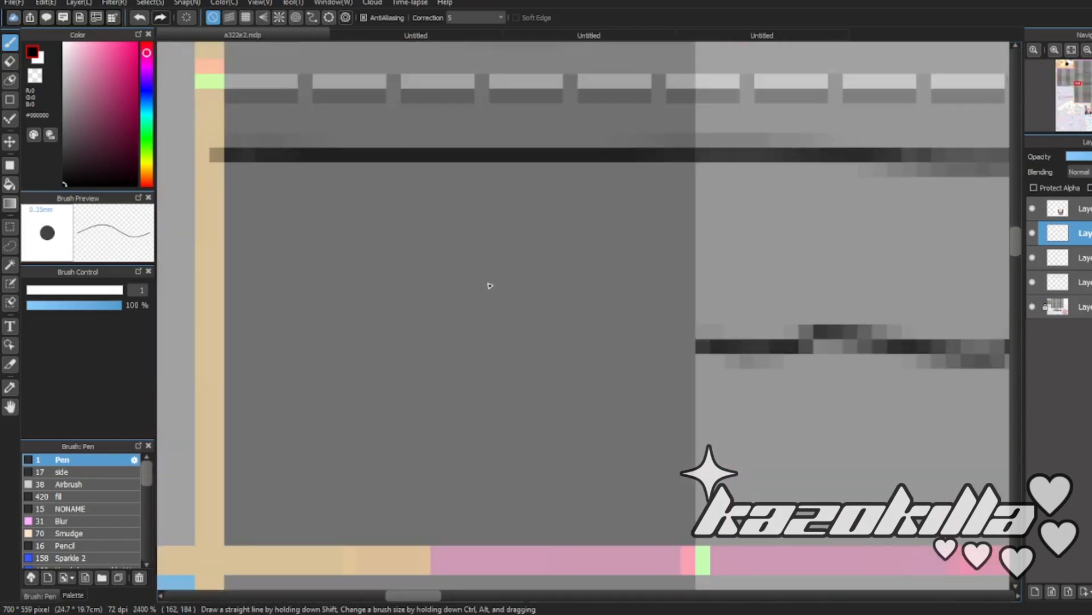
pyautogui.scroll(-4, 490, 286)
pyautogui.moveTo(706, 341)
pyautogui.mouseDown()
pyautogui.moveTo(626, 329)
pyautogui.moveTo(392, 349)
pyautogui.moveTo(227, 341)
pyautogui.mouseUp()
pyautogui.scroll(1, 456, 331)
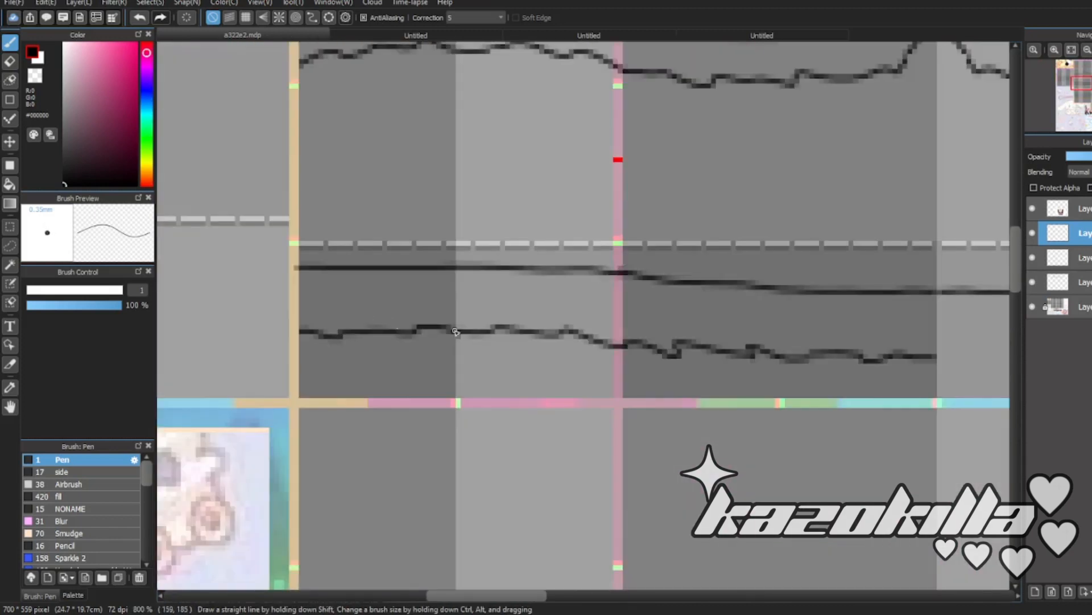
# - Copy the wavy hem line, mirror it onto the torso front's lighter half and the opposite side panel, and merge it down
pyautogui.scroll(2, 455, 331)
pyautogui.press('m')
pyautogui.scroll(-1, 747, 327)
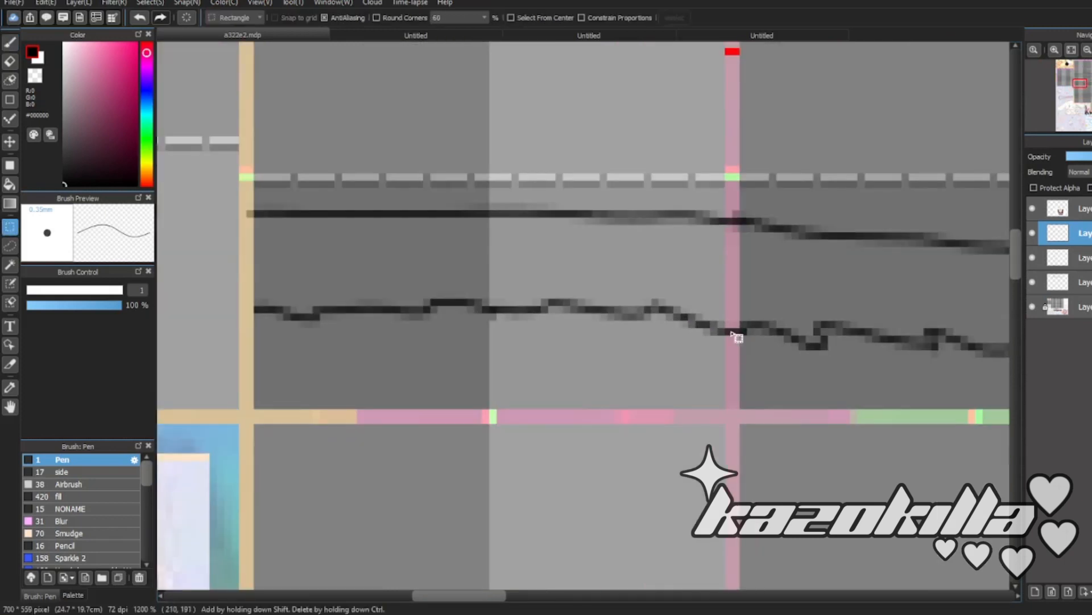
pyautogui.moveTo(732, 333); pyautogui.dragTo(209, 432)
pyautogui.click(398, 265)
pyautogui.click(258, 308)
pyautogui.moveTo(247, 226)
pyautogui.mouseDown()
pyautogui.moveTo(501, 492)
pyautogui.moveTo(490, 491)
pyautogui.mouseUp()
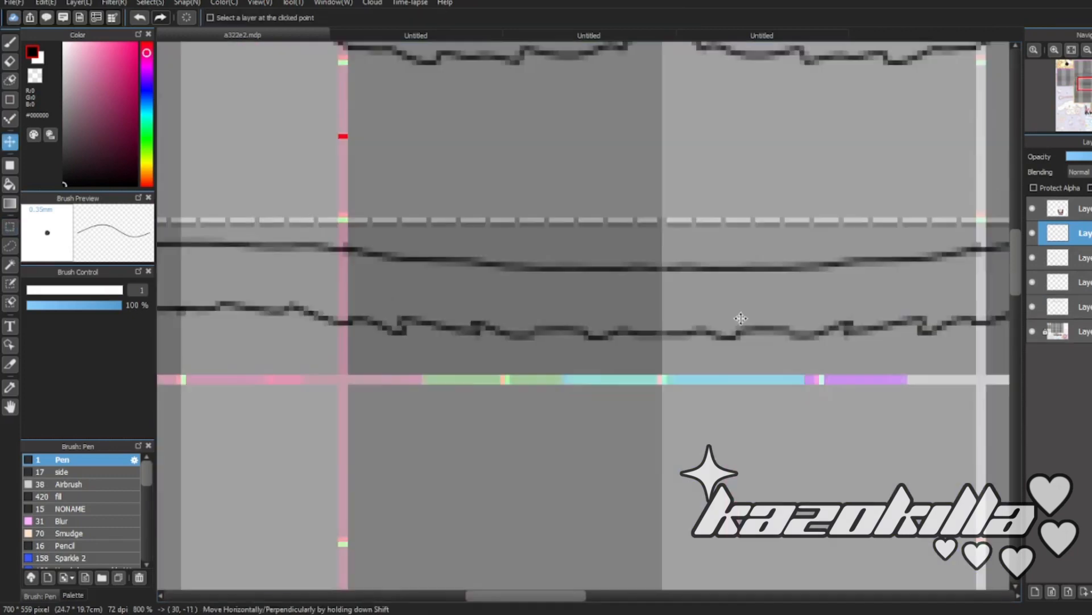
pyautogui.scroll(-3, 604, 316)
pyautogui.hotkey('ctrl', 'e')
pyautogui.scroll(-2, 604, 325)
pyautogui.scroll(2, 616, 313)
# - Erase the wavy hem line's middle section on the torso front and redraw it freehand across the center
pyautogui.press('e')
pyautogui.scroll(5, 619, 313)
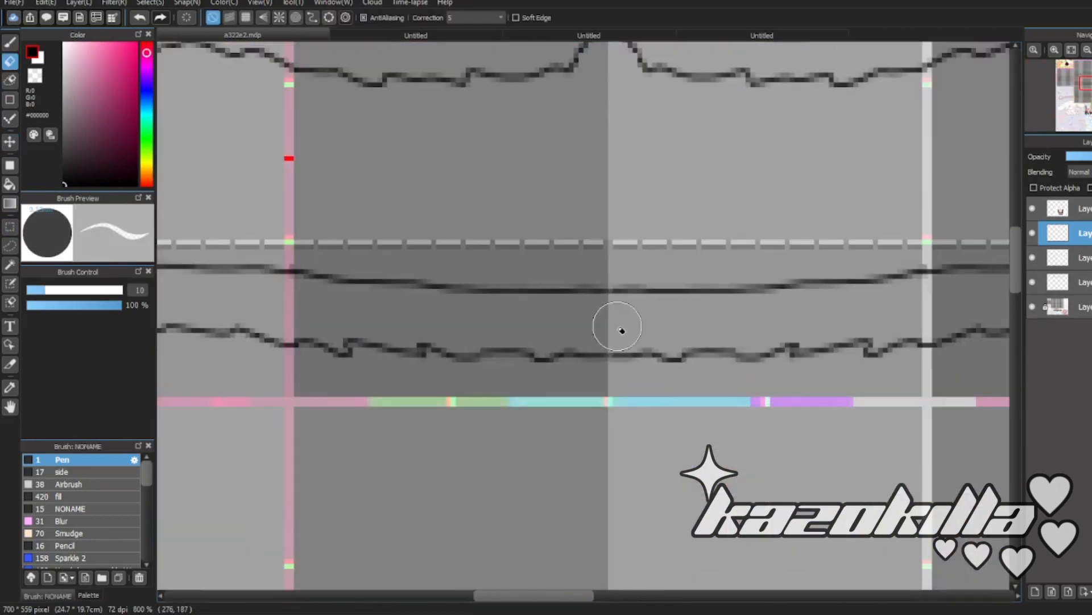
pyautogui.moveTo(447, 350)
pyautogui.mouseDown()
pyautogui.moveTo(842, 341)
pyautogui.moveTo(913, 355)
pyautogui.mouseUp()
pyautogui.scroll(1, 913, 355)
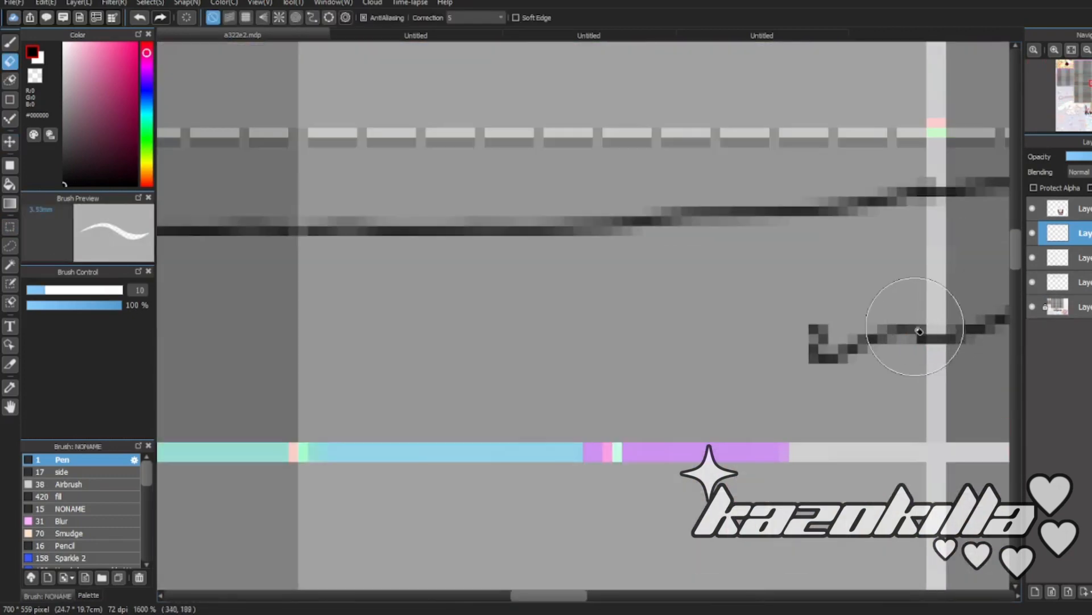
pyautogui.scroll(-1, 909, 327)
pyautogui.press('b')
pyautogui.scroll(1, 489, 344)
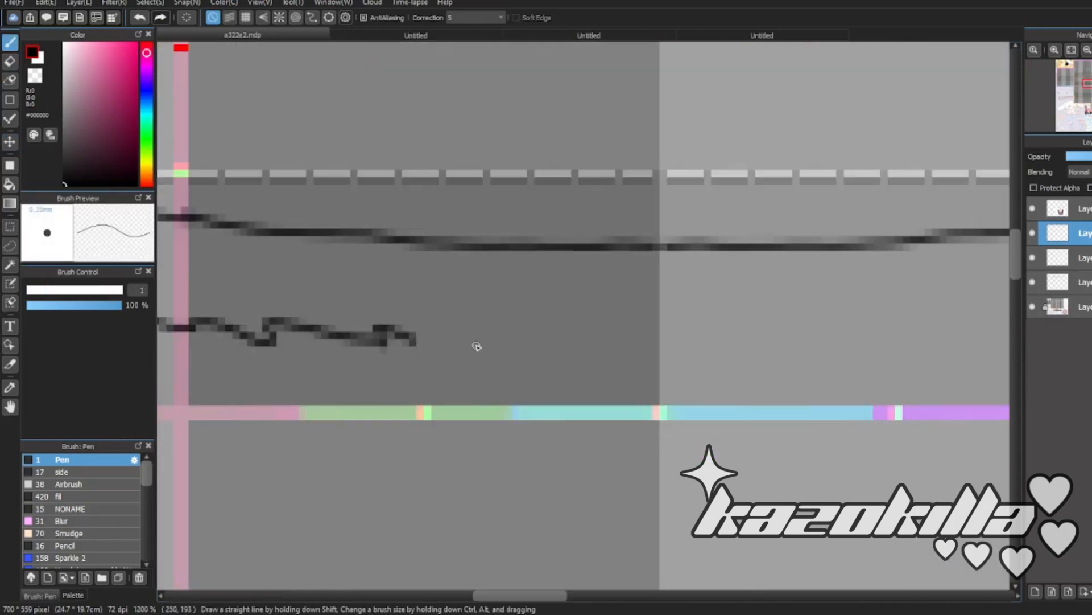
pyautogui.scroll(-1, 489, 344)
pyautogui.moveTo(512, 343); pyautogui.dragTo(842, 335)
pyautogui.scroll(1, 842, 336)
# - Extend the wavy hem line freehand from the side panel across the darker half of the back panel
pyautogui.press('e')
pyautogui.press('b')
pyautogui.scroll(-4, 612, 282)
pyautogui.scroll(4, 911, 286)
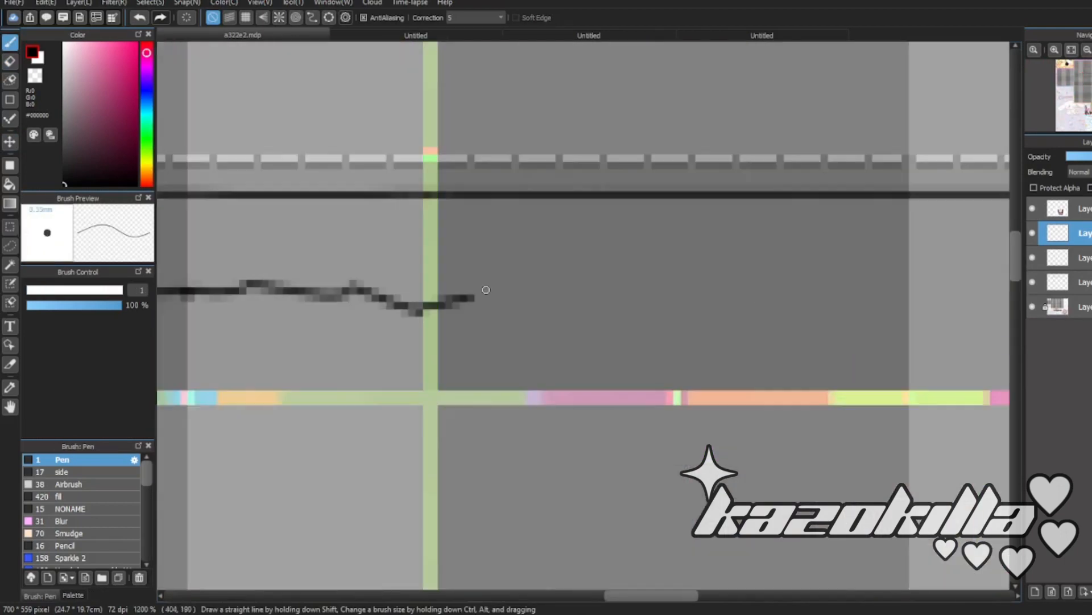
pyautogui.moveTo(485, 290); pyautogui.dragTo(815, 291)
pyautogui.scroll(-3, 603, 287)
pyautogui.scroll(5, 635, 288)
pyautogui.scroll(-4, 587, 305)
pyautogui.moveTo(342, 280)
pyautogui.mouseDown()
pyautogui.moveTo(654, 289)
pyautogui.moveTo(568, 285)
pyautogui.moveTo(602, 288)
pyautogui.mouseUp()
pyautogui.hotkey('ctrl', 'z')
pyautogui.scroll(4, 585, 306)
pyautogui.hotkey('ctrl', 'z')
pyautogui.scroll(-3, 462, 361)
# - Mirror the back panel's wavy line from the darker half onto the lighter half, and return to the template from the skirt reference
pyautogui.press('m')
pyautogui.moveTo(345, 244); pyautogui.dragTo(672, 387)
pyautogui.press('Return')
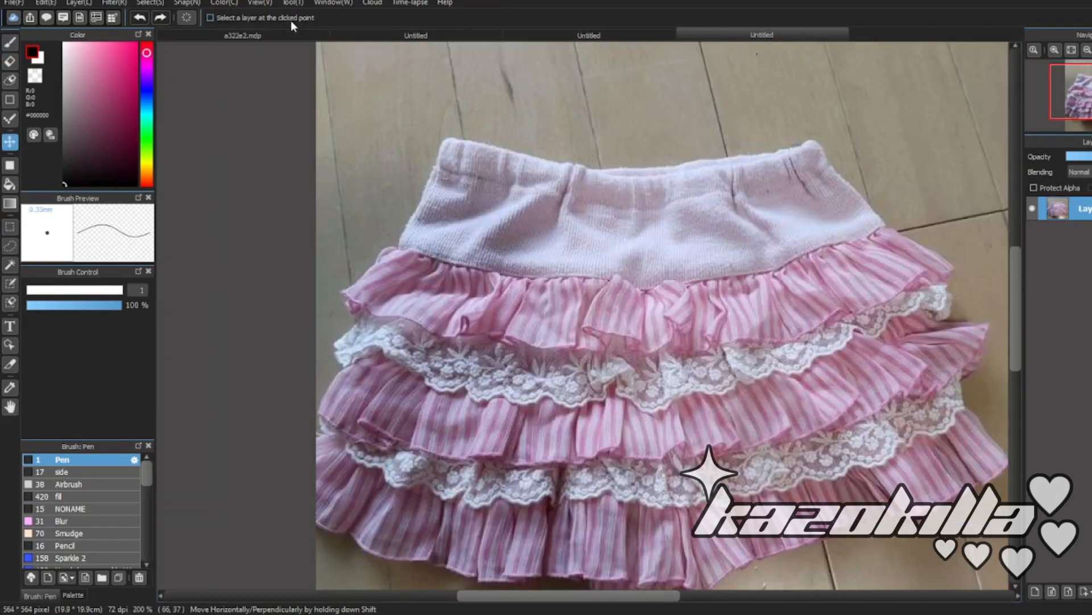
pyautogui.click(279, 35)
pyautogui.scroll(-2, 541, 222)
pyautogui.moveTo(592, 283); pyautogui.dragTo(590, 306)
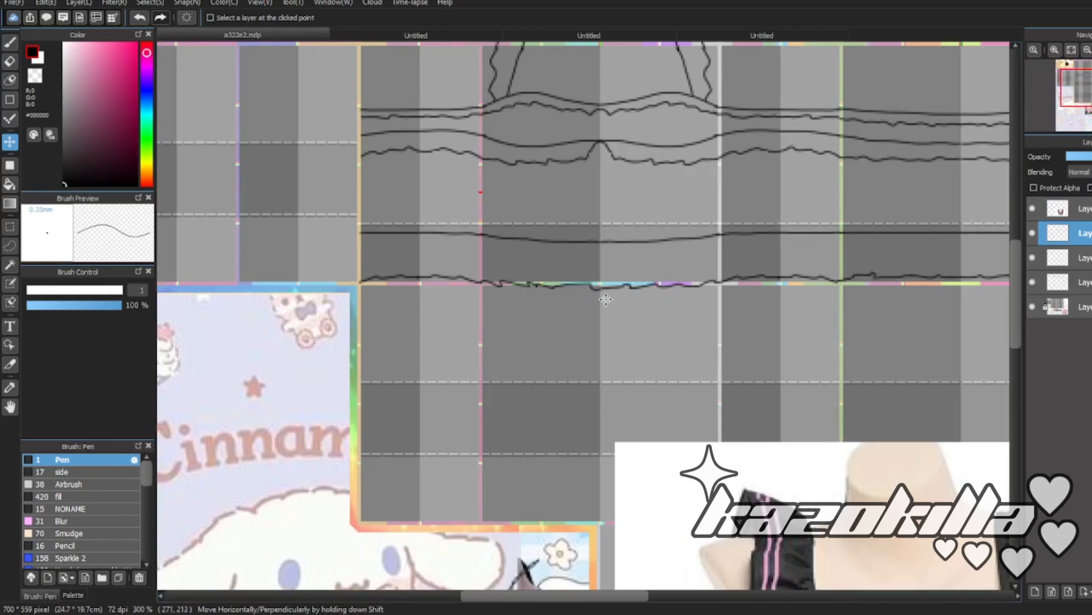
pyautogui.hotkey('ctrl', 'z')
# - Paste a copy of the full wavy hem line, move it 13 px straight down to the panel boundary, and merge it down
pyautogui.scroll(2, 553, 252)
pyautogui.scroll(-2, 553, 252)
pyautogui.scroll(1, 476, 291)
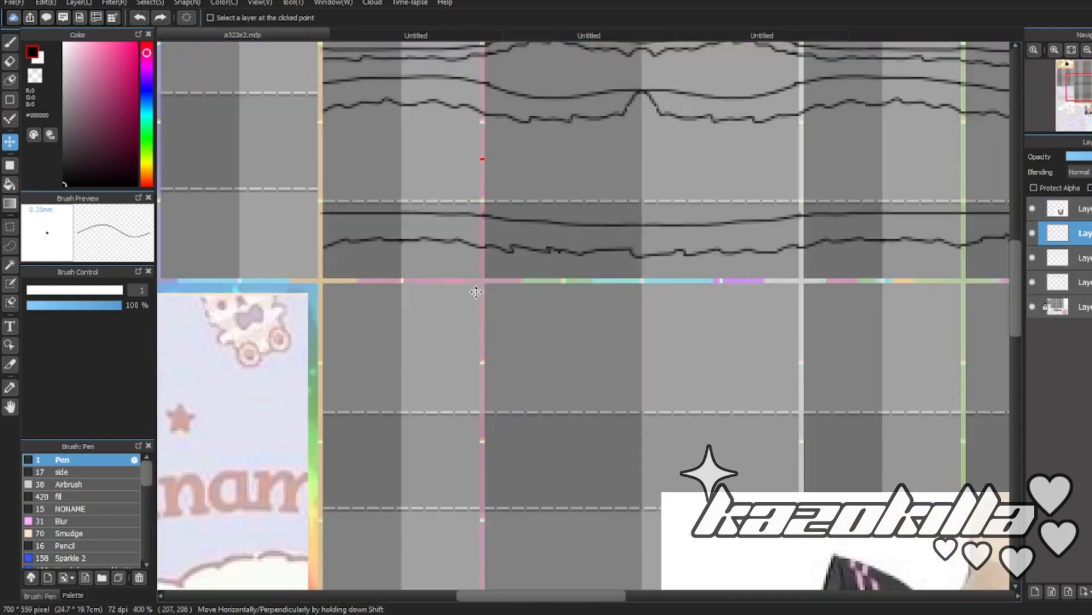
pyautogui.hotkey('ctrl', 'v')
pyautogui.moveTo(528, 252)
pyautogui.mouseDown()
pyautogui.moveTo(535, 296)
pyautogui.moveTo(530, 281)
pyautogui.mouseUp()
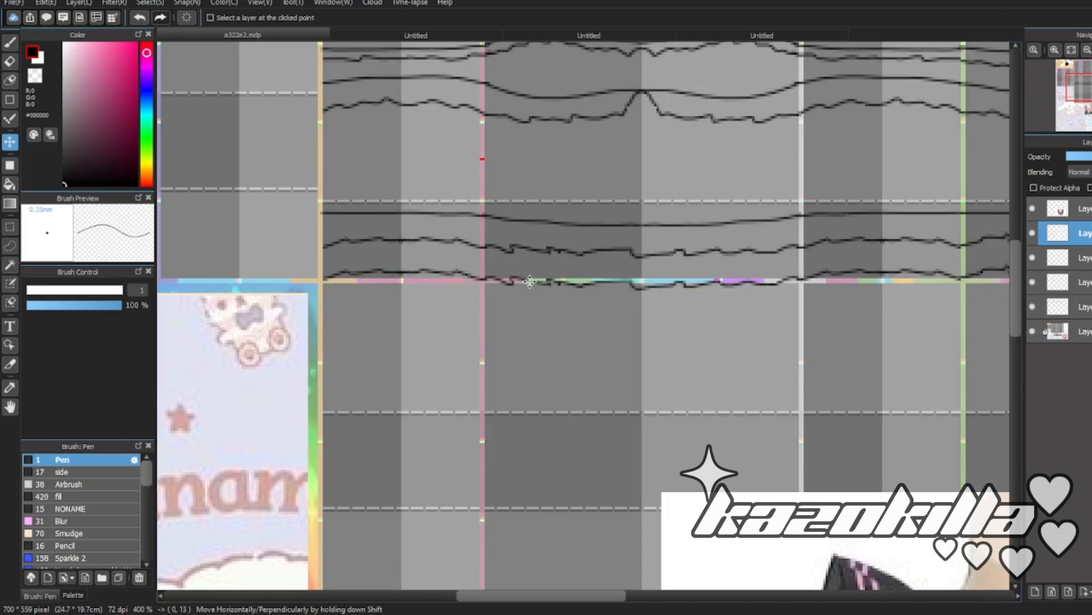
pyautogui.scroll(-2, 530, 281)
pyautogui.scroll(2, 601, 312)
pyautogui.hotkey('ctrl', 'e')
# - Check the wavy hem layer by hiding and reshowing it, and shift its two hem lines slightly down with Transform
pyautogui.click(1032, 239)
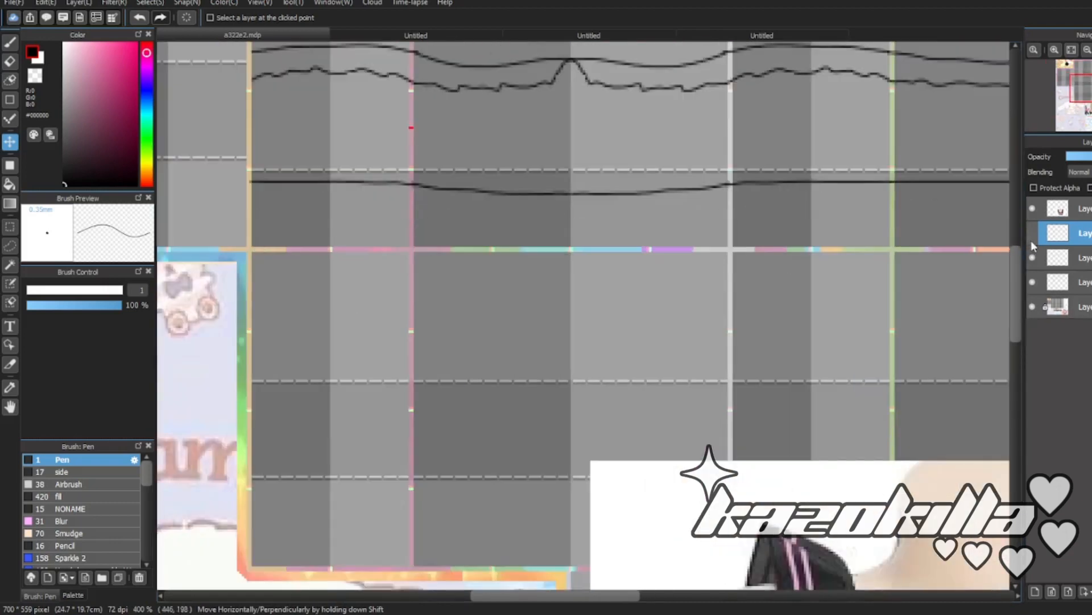
pyautogui.click(1032, 240)
pyautogui.hotkey('ctrl', 't')
pyautogui.click(975, 589)
pyautogui.scroll(-1, 589, 294)
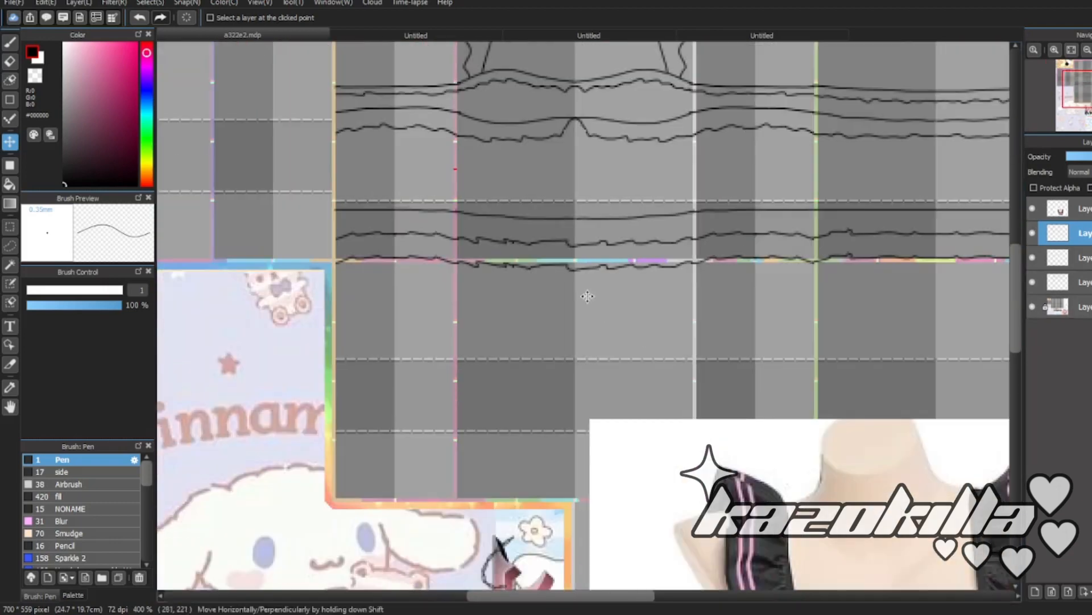
pyautogui.scroll(3, 907, 276)
pyautogui.scroll(-3, 947, 282)
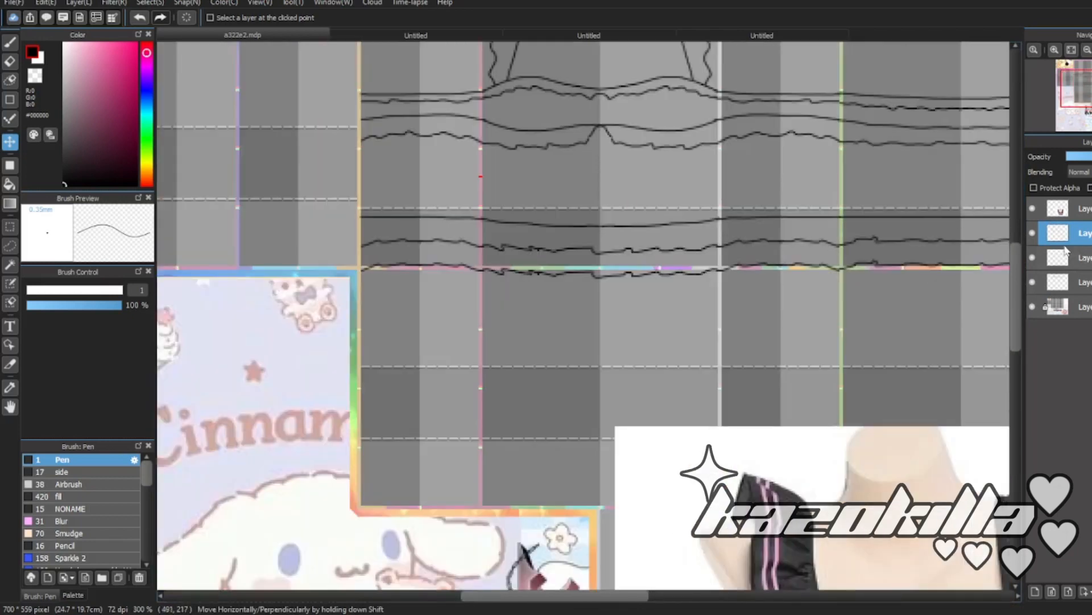
# - Toggle the visibility of the two line layers to check which outlines each one holds
pyautogui.click(1032, 234)
pyautogui.click(1032, 233)
pyautogui.click(1047, 257)
pyautogui.click(1032, 257)
pyautogui.click(1032, 257)
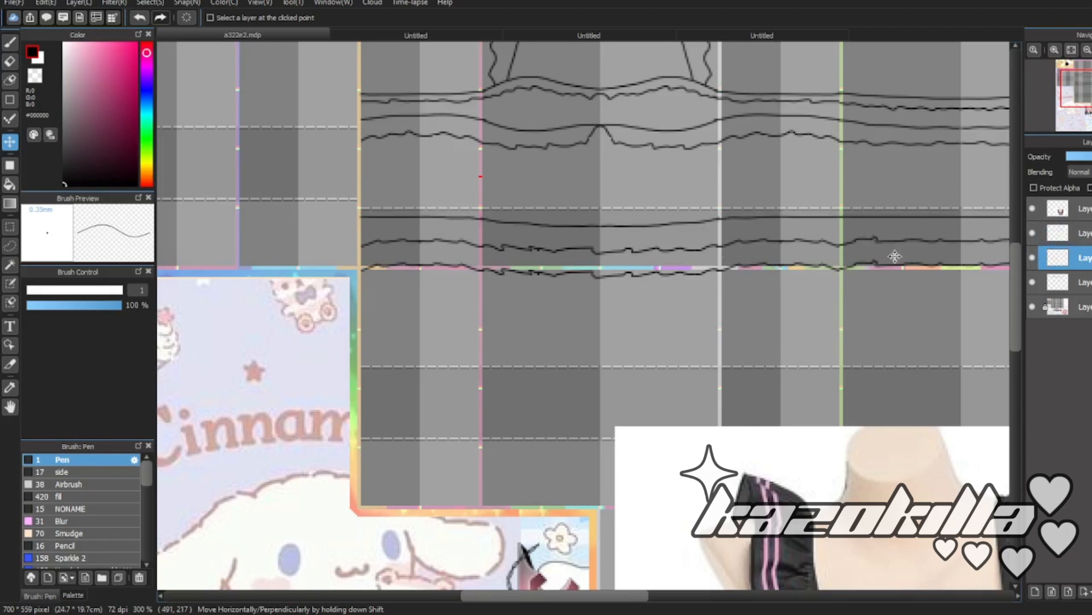
pyautogui.scroll(3, 500, 218)
pyautogui.scroll(-3, 483, 238)
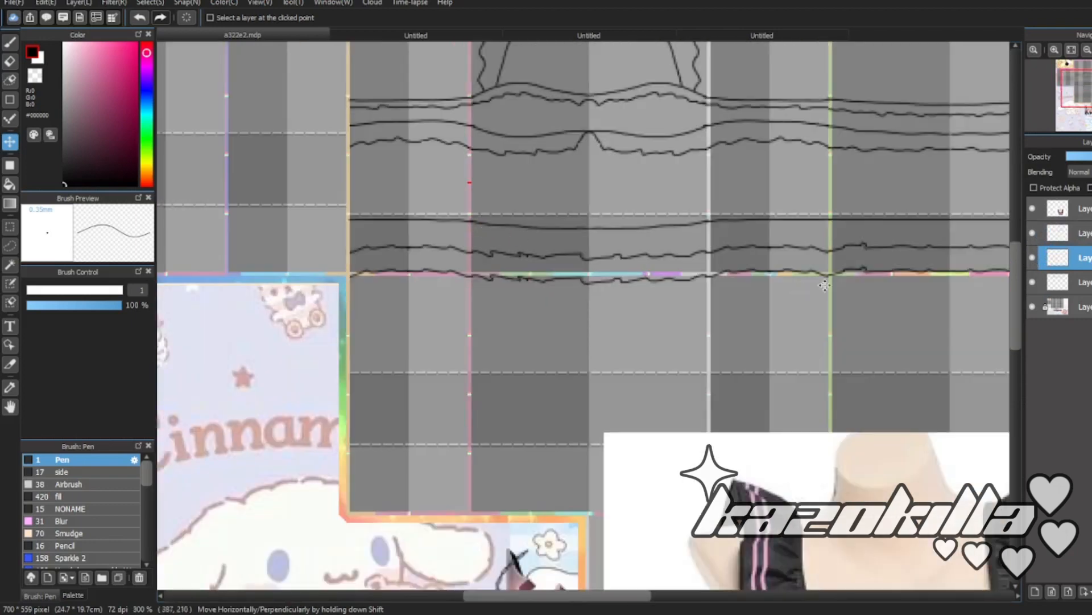
# - Move both wavy hem lines slightly down so the second one sits just below the torso panels' boundary
pyautogui.click(1084, 233)
pyautogui.scroll(3, 543, 299)
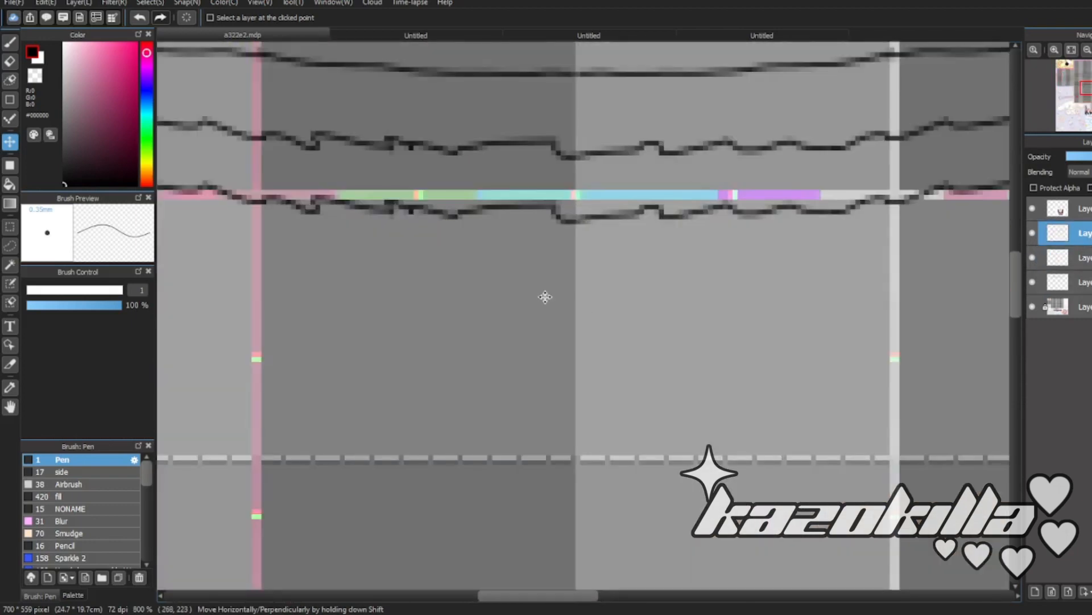
pyautogui.scroll(-3, 544, 301)
pyautogui.scroll(3, 892, 286)
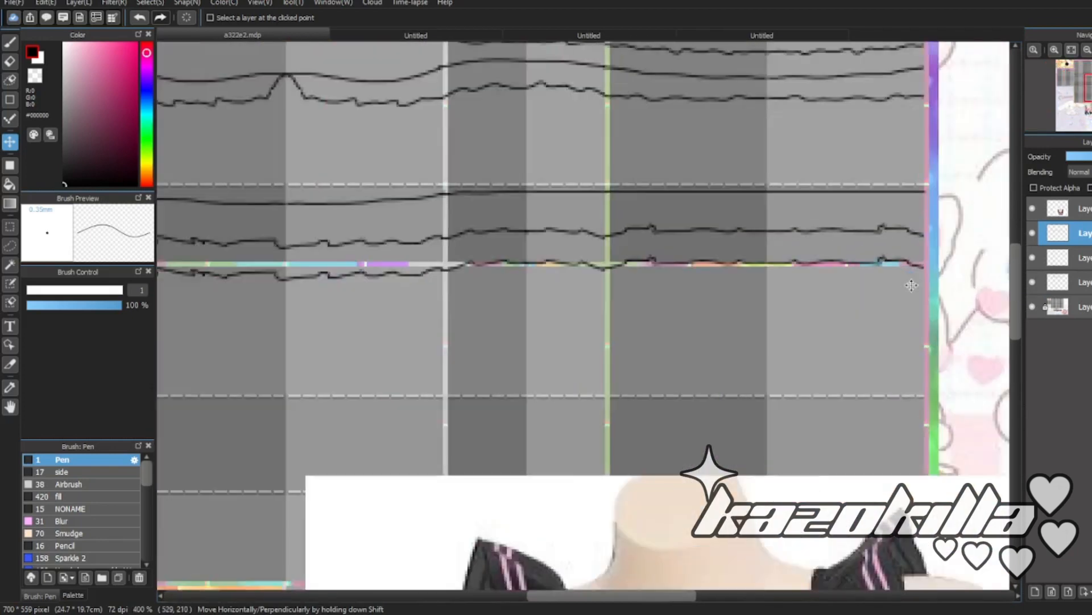
pyautogui.moveTo(892, 286); pyautogui.dragTo(891, 294)
pyautogui.scroll(-3, 892, 295)
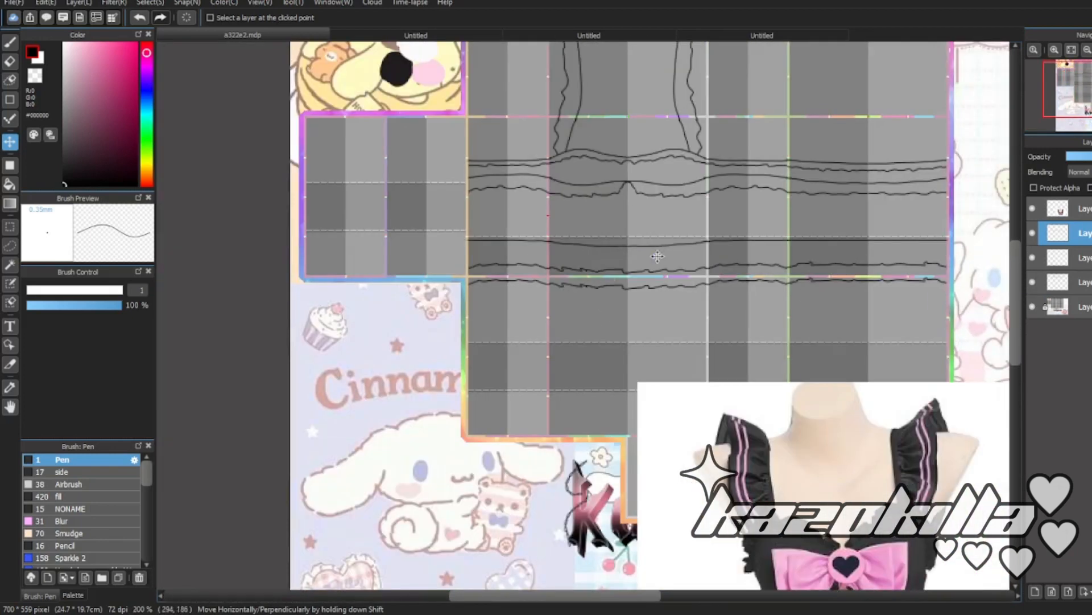
# - Select the front shoulder area and the torso panels around the straps and bust band on the outline layer
pyautogui.scroll(2, 658, 256)
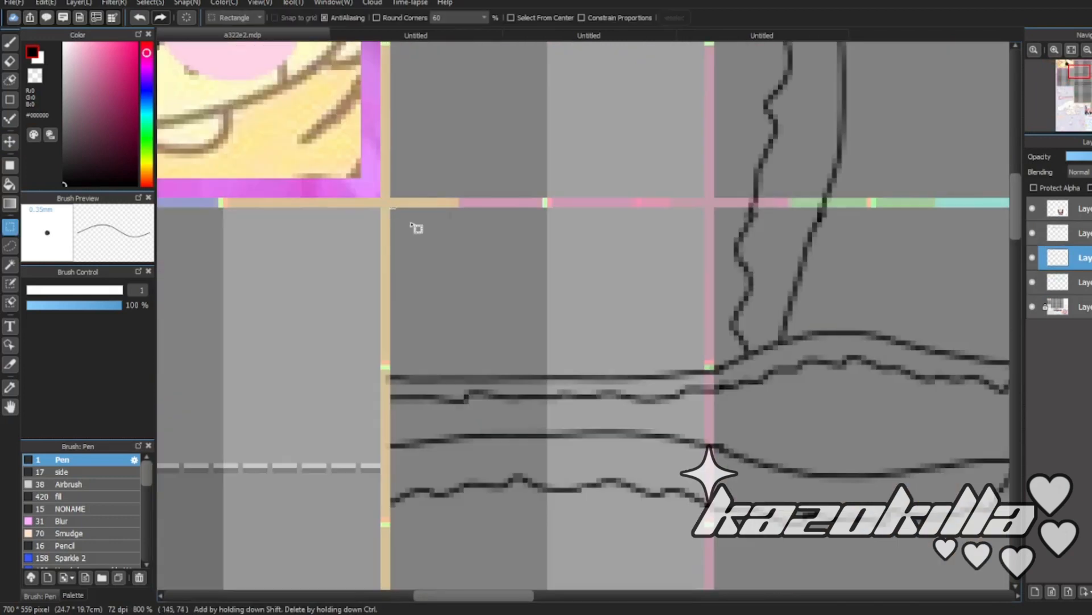
pyautogui.scroll(-2, 366, 307)
pyautogui.moveTo(415, 227); pyautogui.dragTo(788, 406)
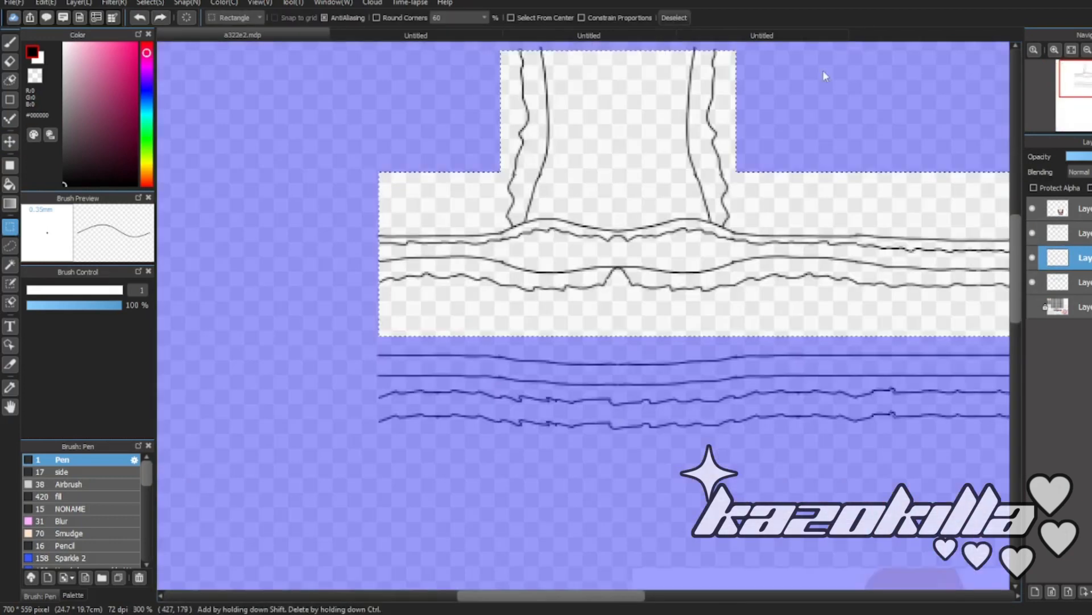
pyautogui.scroll(-1, 823, 70)
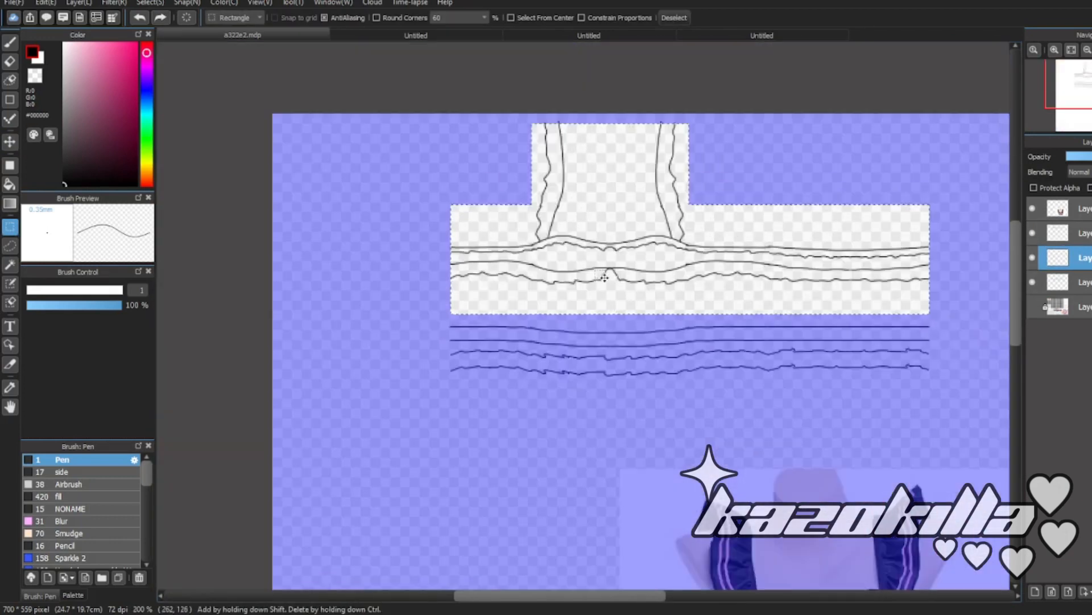
# - Switch to the Magic Wand and set its tolerance to 50
pyautogui.click(5, 270)
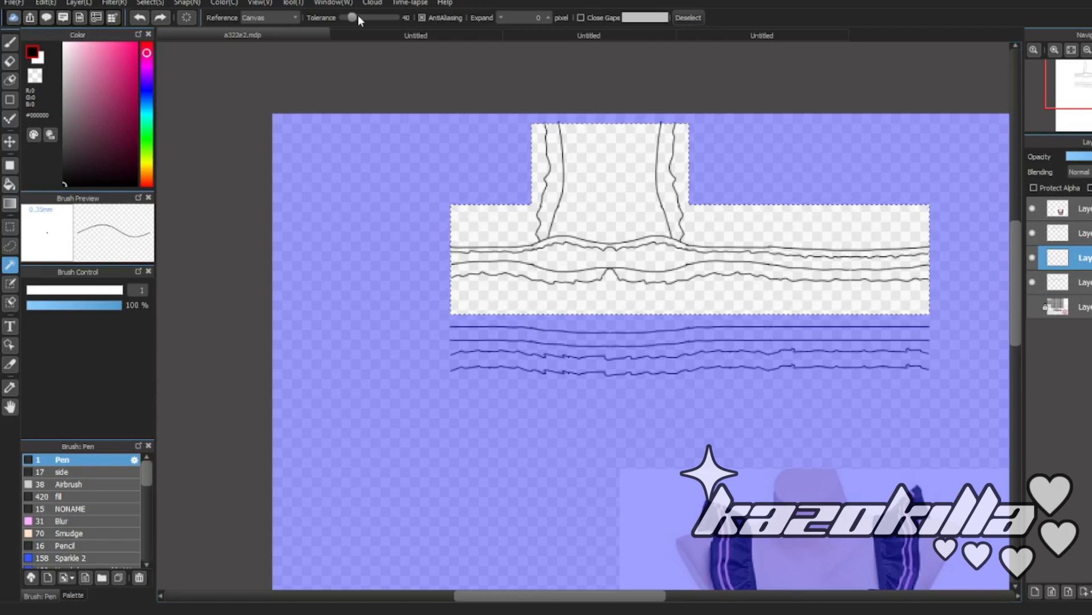
pyautogui.scroll(2, 623, 145)
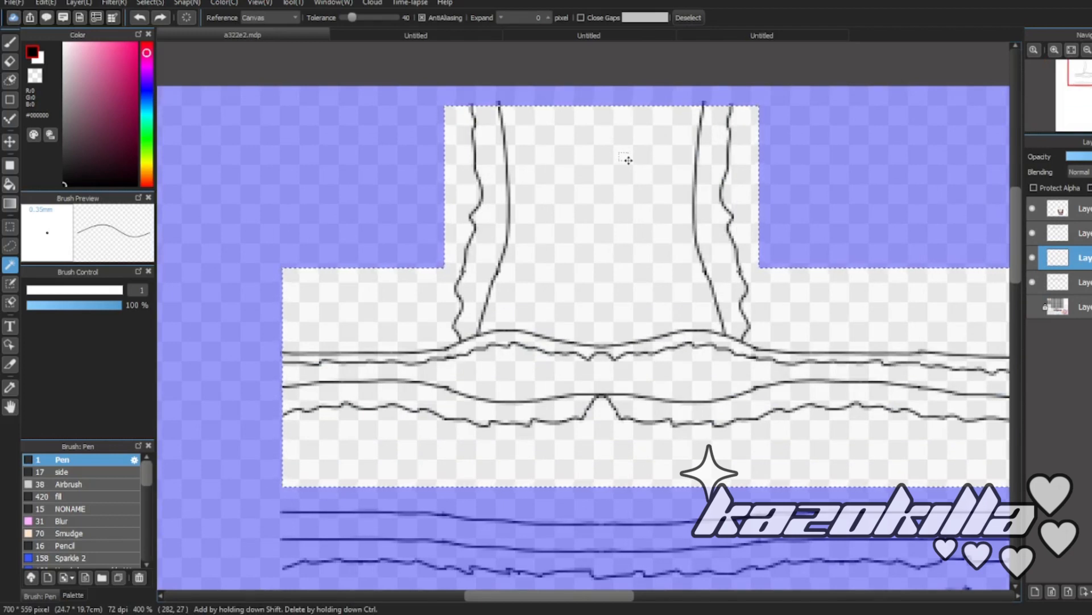
pyautogui.click(355, 18)
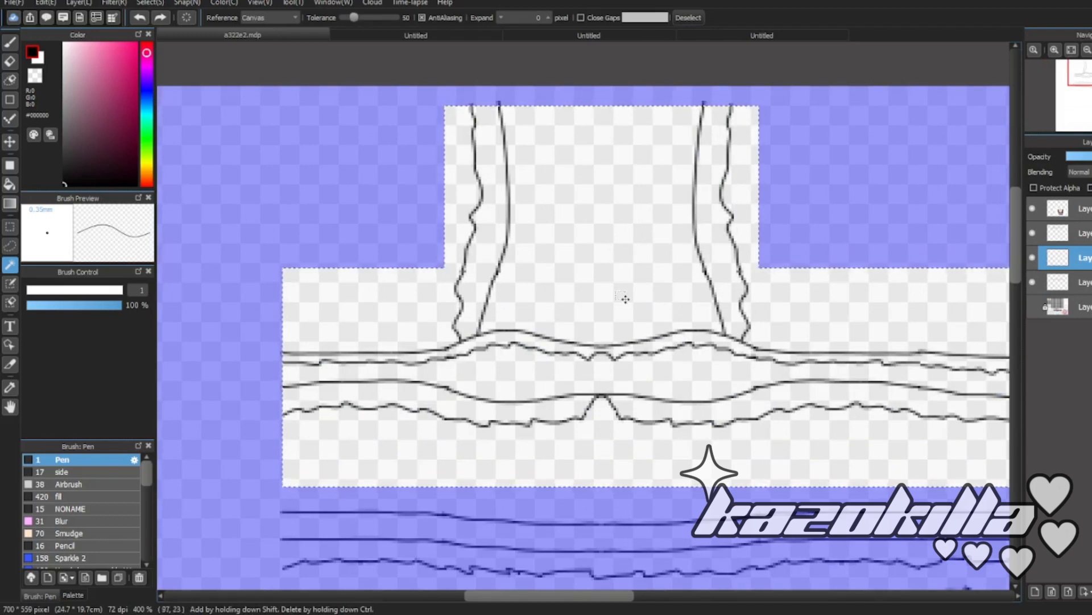
# - Try the Magic Wand at tolerance 1 on the area between the straps, remove that area from the selection and raise the tolerance again
pyautogui.moveTo(354, 18); pyautogui.dragTo(344, 18)
pyautogui.keyDown('shift'); pyautogui.click(575, 227); pyautogui.keyUp('shift')
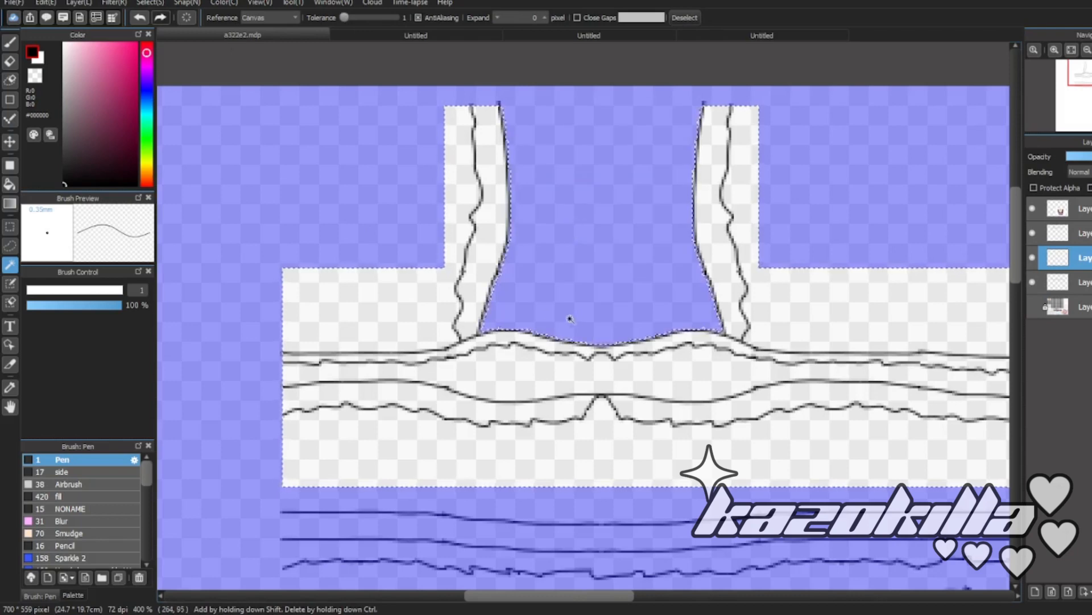
pyautogui.scroll(2, 471, 271)
pyautogui.scroll(-2, 488, 305)
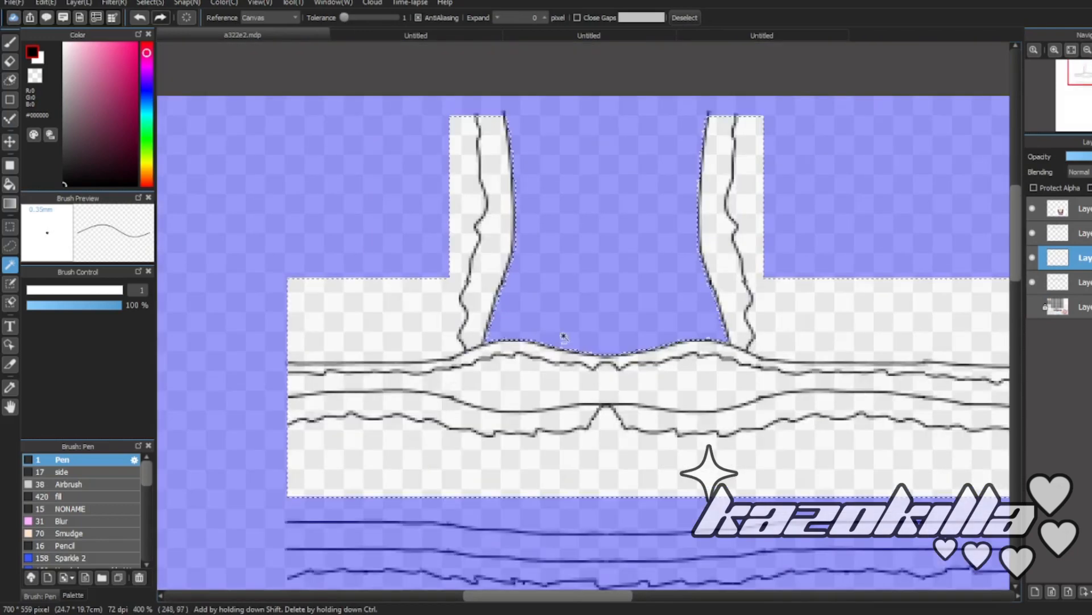
pyautogui.keyDown('ctrl'); pyautogui.click(683, 310); pyautogui.keyUp('ctrl')
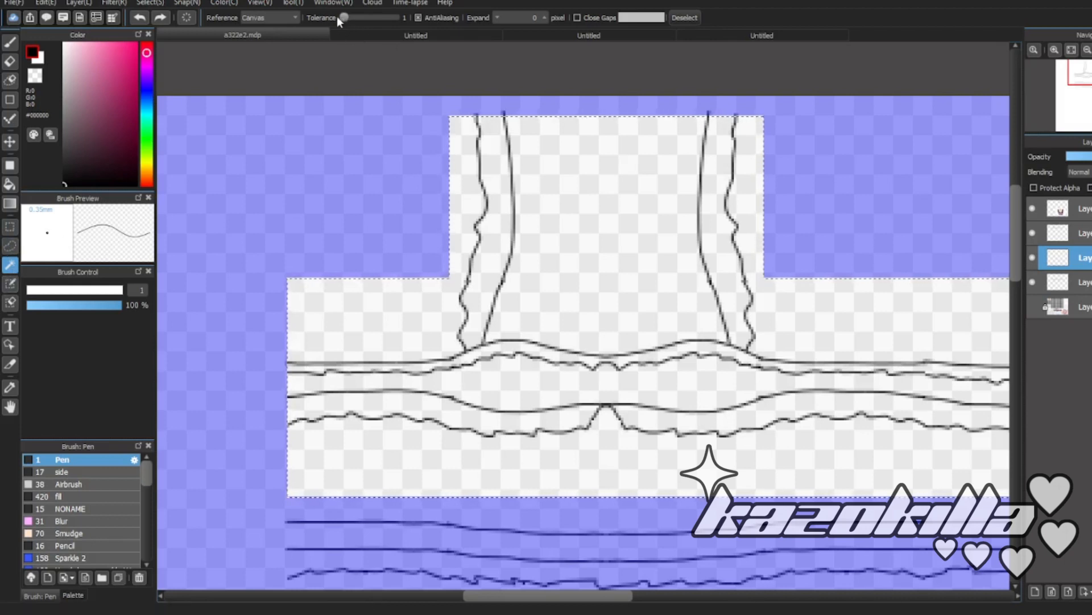
pyautogui.moveTo(345, 17); pyautogui.dragTo(353, 18)
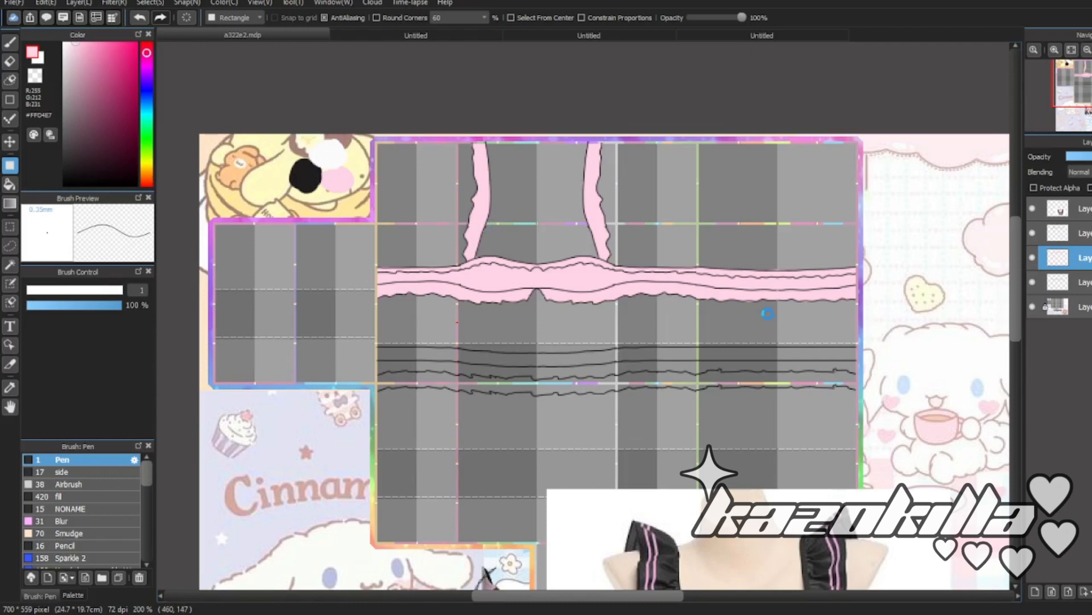
# - Clear the pink fill spilling past the bust band's lower hem and upper edge using rectangular selections
pyautogui.scroll(6, 767, 314)
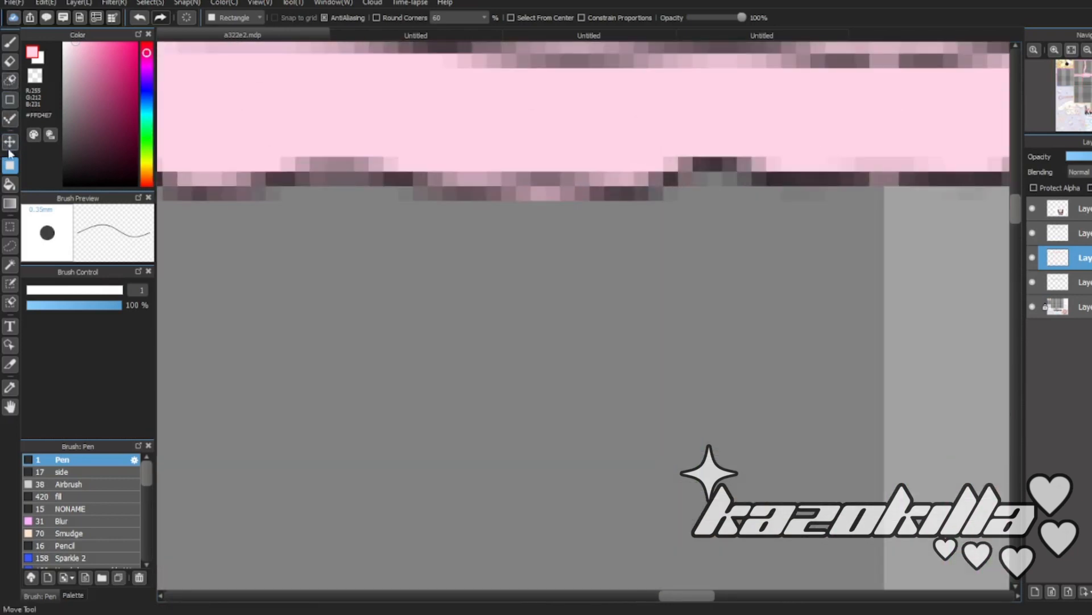
pyautogui.click(10, 226)
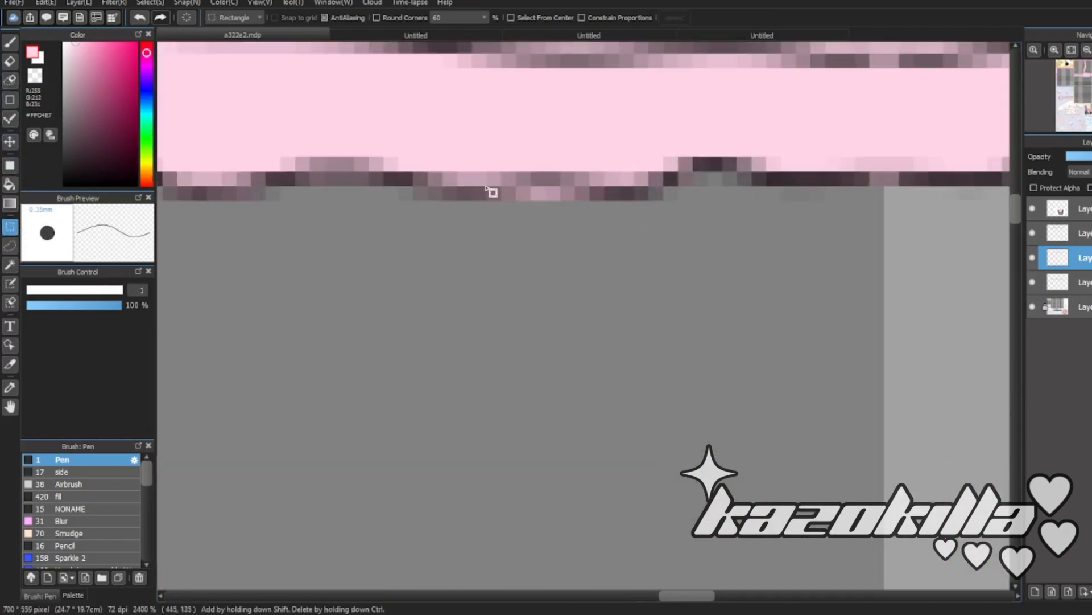
pyautogui.moveTo(480, 194); pyautogui.dragTo(651, 356)
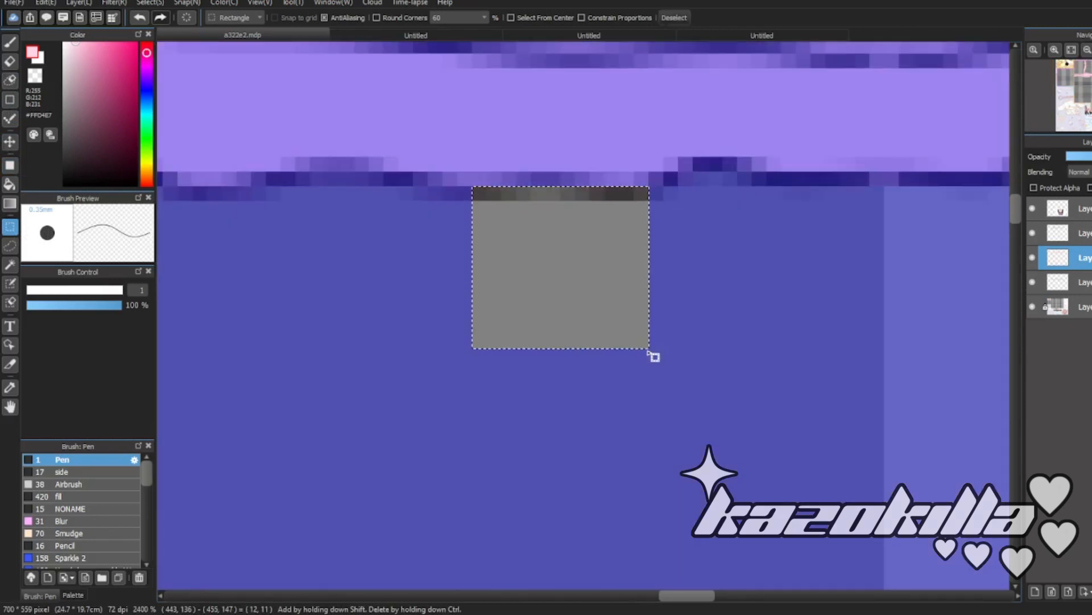
pyautogui.scroll(-3, 517, 269)
pyautogui.scroll(-1, 713, 249)
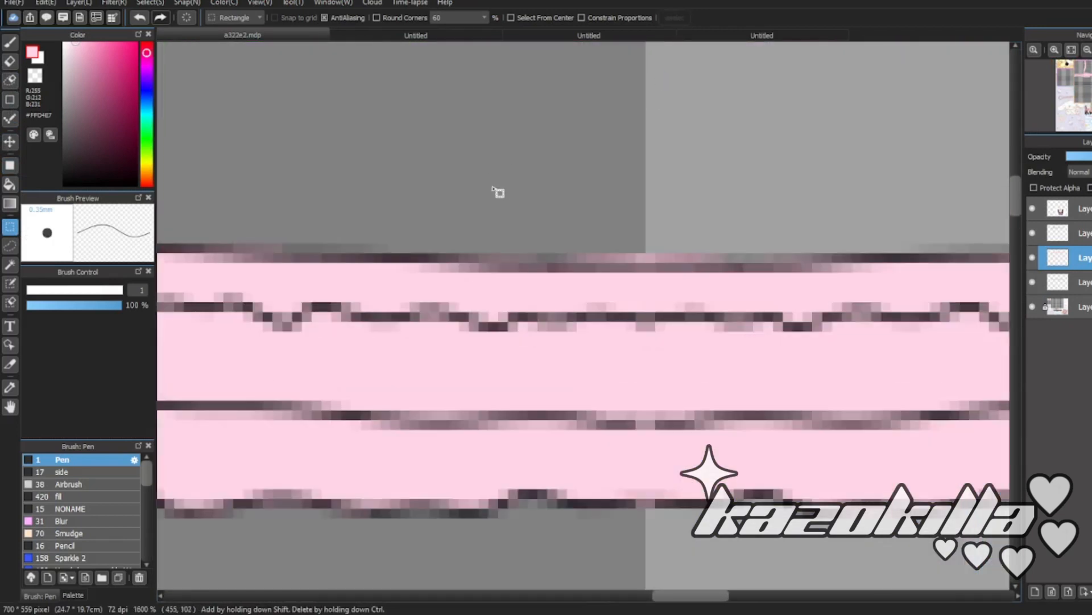
pyautogui.moveTo(497, 193); pyautogui.dragTo(792, 268)
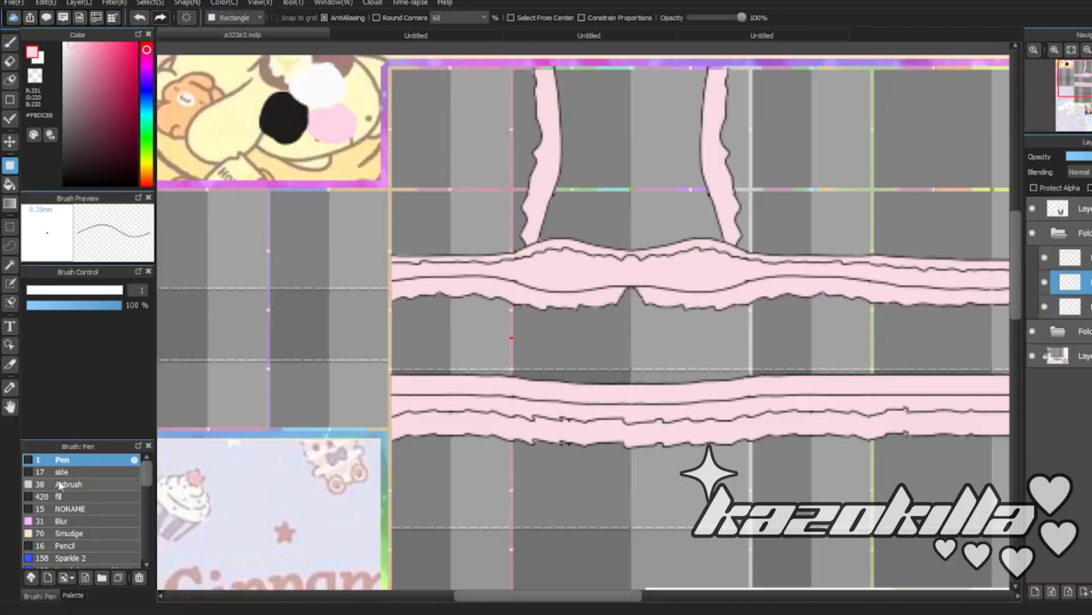
# - Paint straight vertical black stripes along the torso panel boundaries with the side brush at size 15 and grid snapping
pyautogui.click(62, 472)
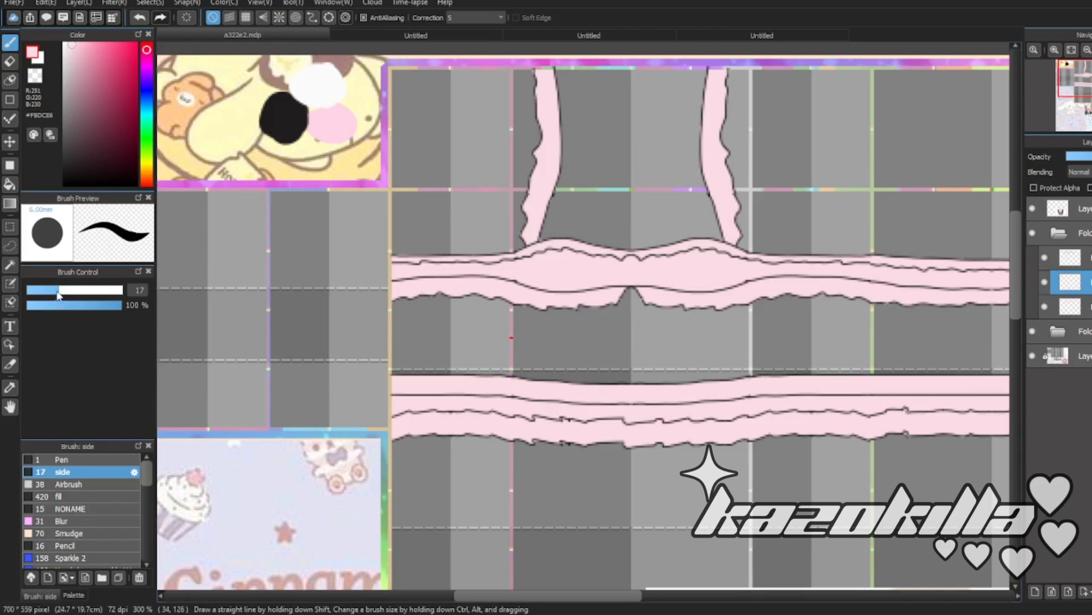
pyautogui.moveTo(90, 109); pyautogui.dragTo(34, 239)
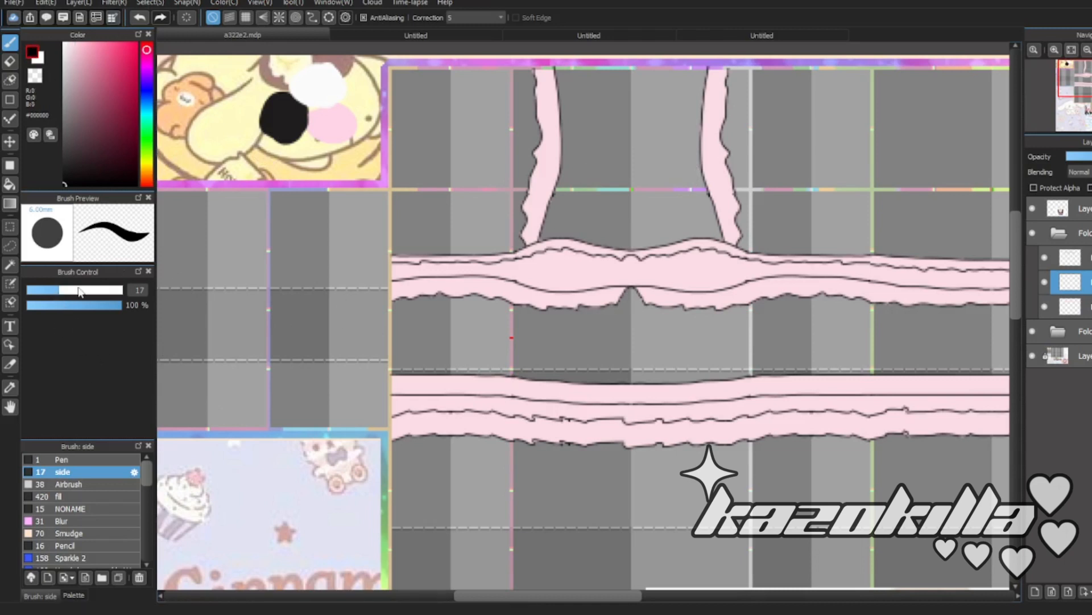
pyautogui.moveTo(57, 291); pyautogui.dragTo(56, 291)
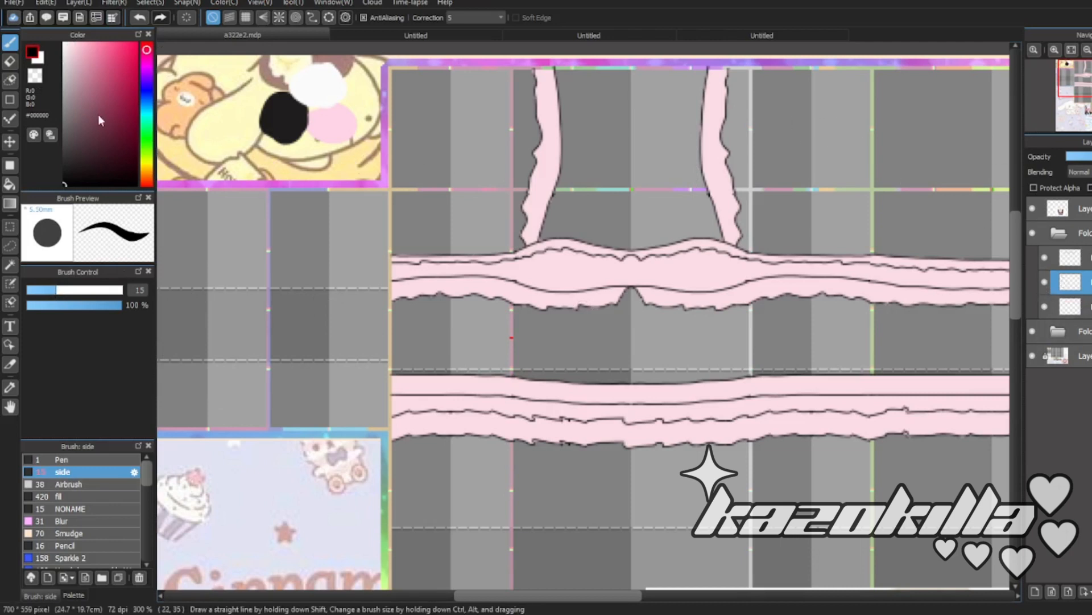
pyautogui.click(246, 18)
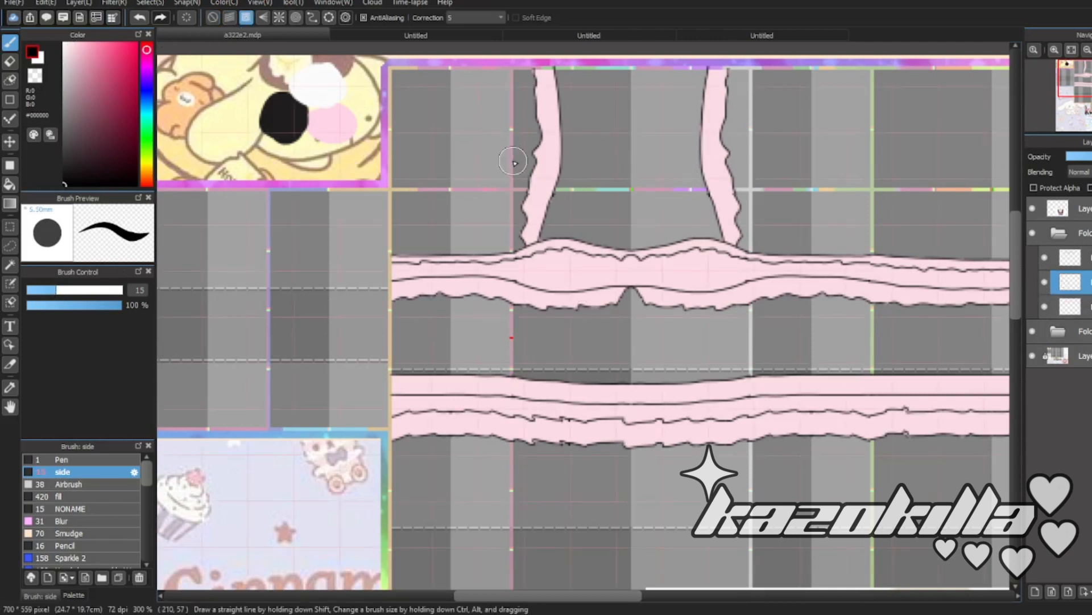
pyautogui.moveTo(508, 158)
pyautogui.mouseDown()
pyautogui.moveTo(512, 587)
pyautogui.moveTo(512, 57)
pyautogui.mouseUp()
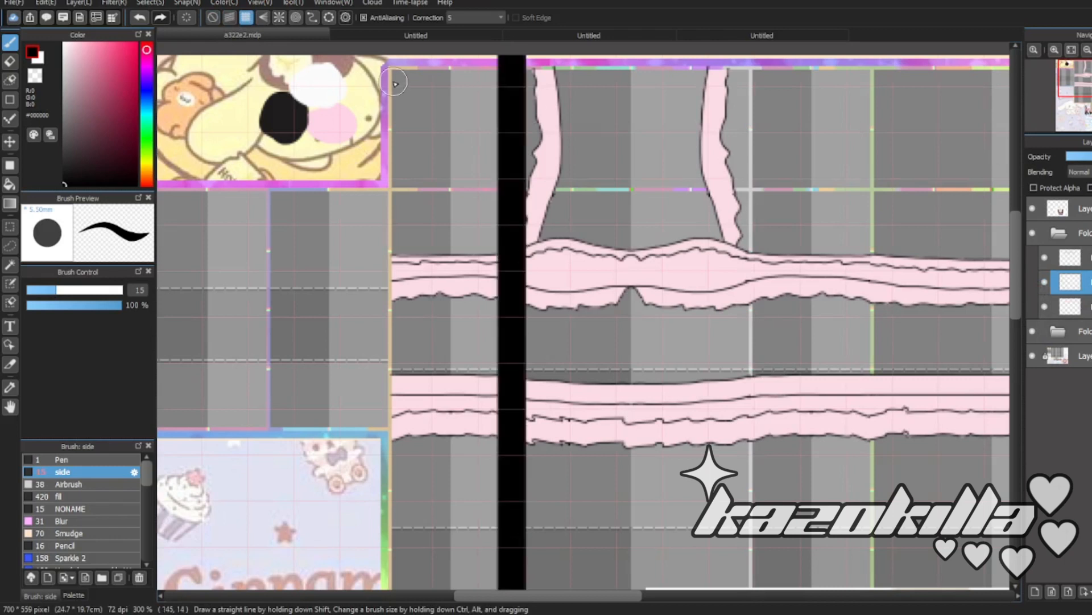
pyautogui.moveTo(391, 78); pyautogui.dragTo(391, 586)
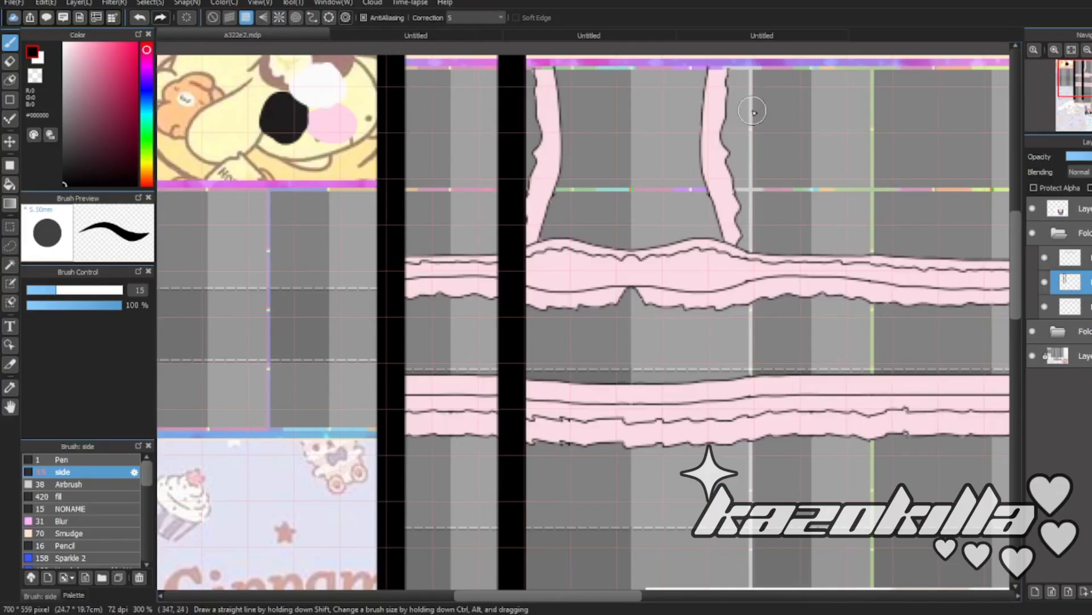
pyautogui.moveTo(753, 109); pyautogui.dragTo(752, 586)
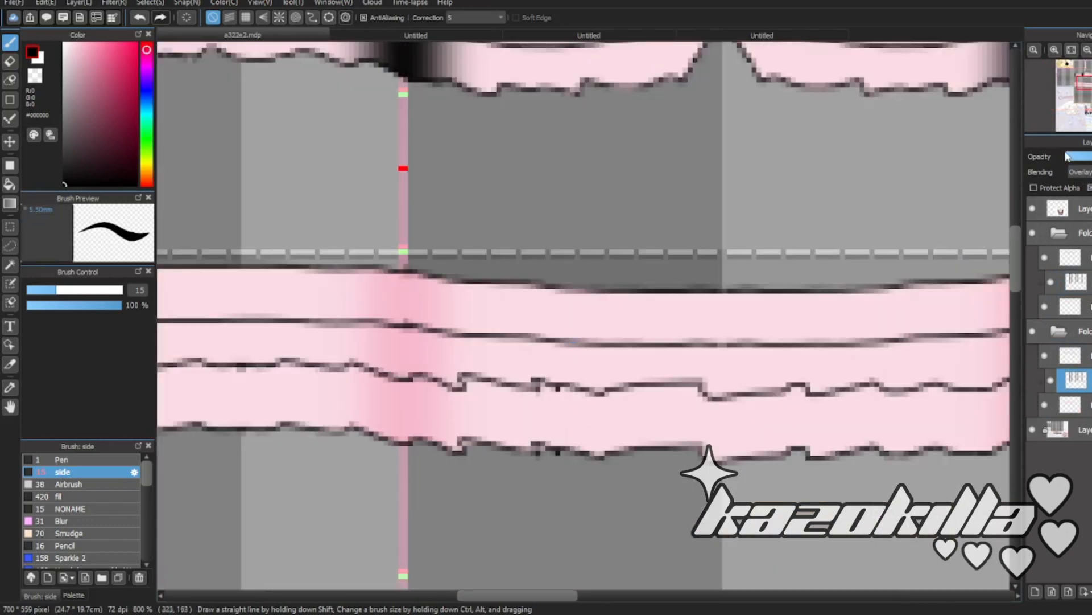
# - Lower the opacity of the Overlay side-shading layers on the skirt and the bust band
pyautogui.click(1086, 161)
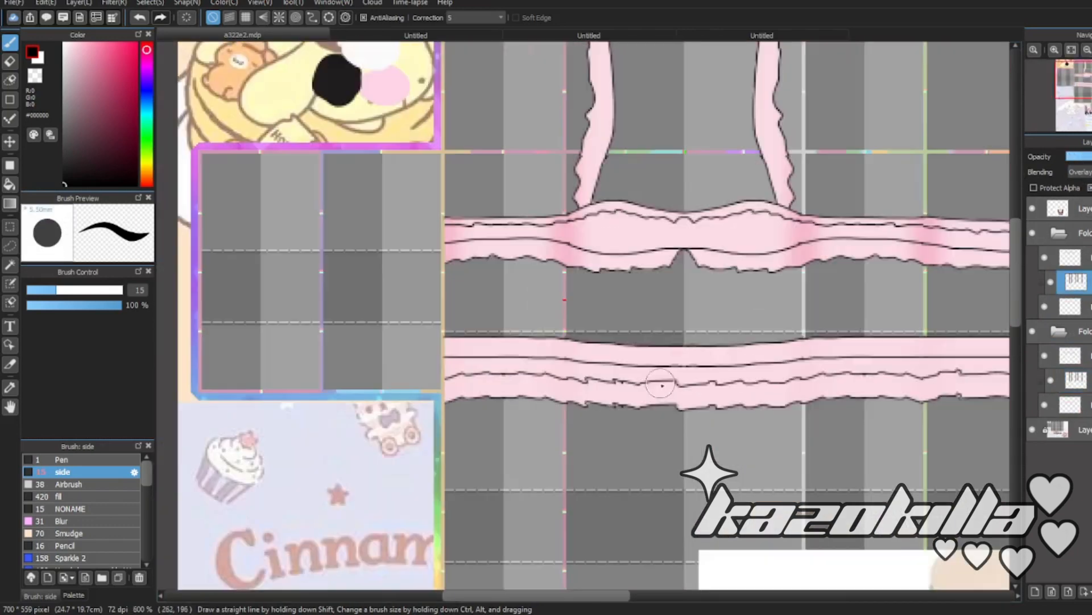
pyautogui.scroll(3, 507, 371)
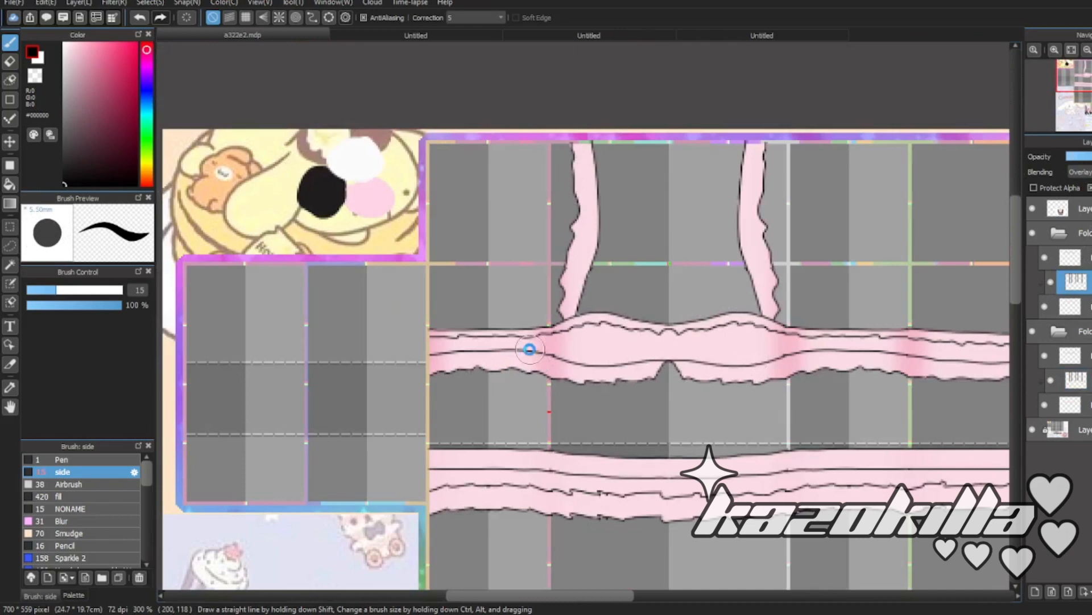
pyautogui.scroll(3, 805, 268)
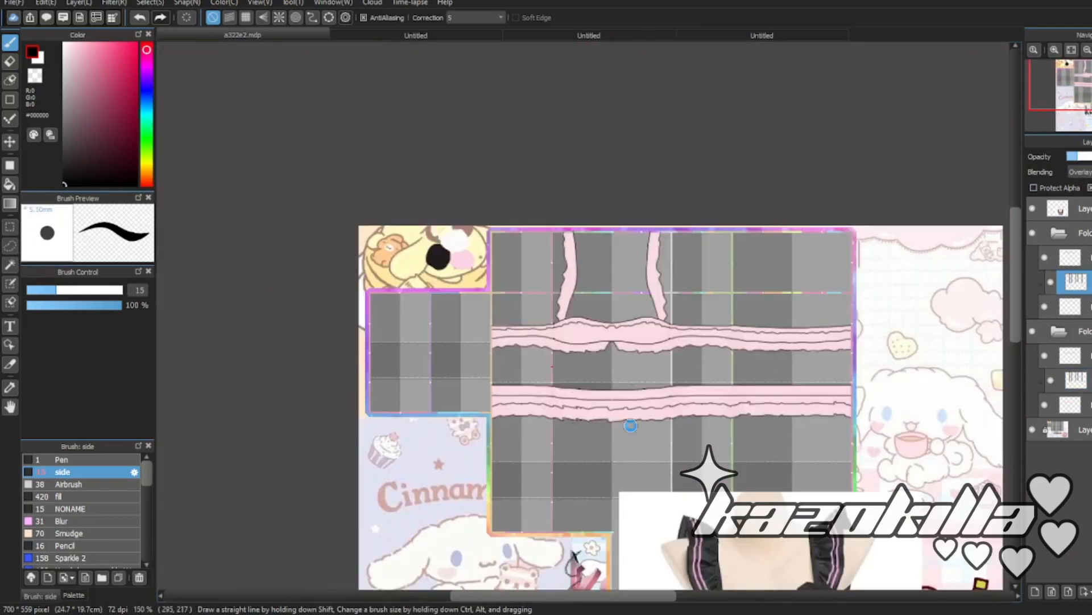
pyautogui.scroll(2, 630, 426)
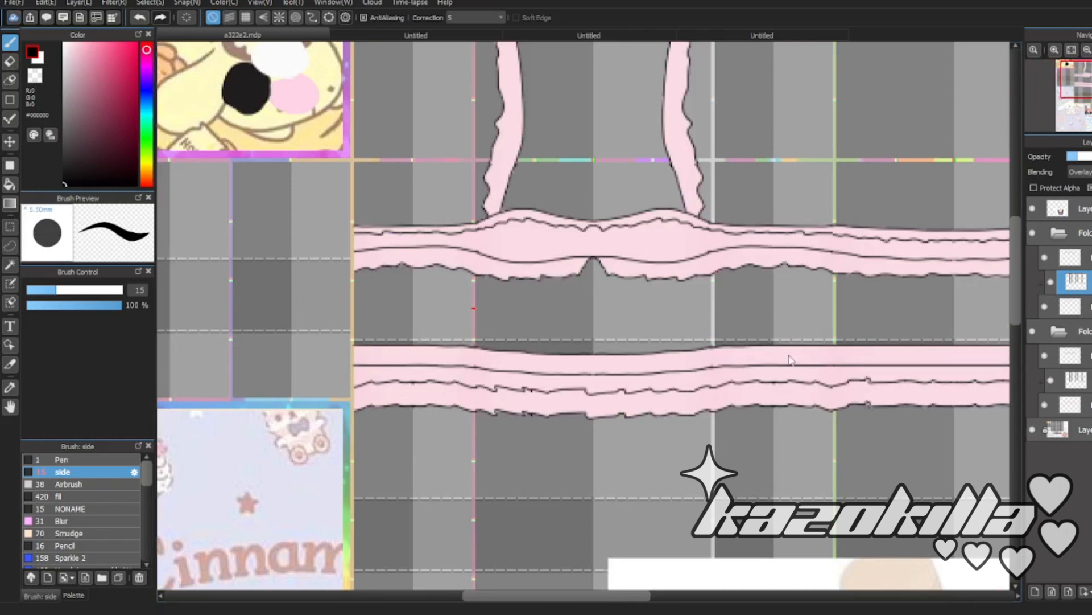
# - Place the fabric.png texture over the bust band as an Overlay layer and clip it to the pink fill
pyautogui.click(844, 402)
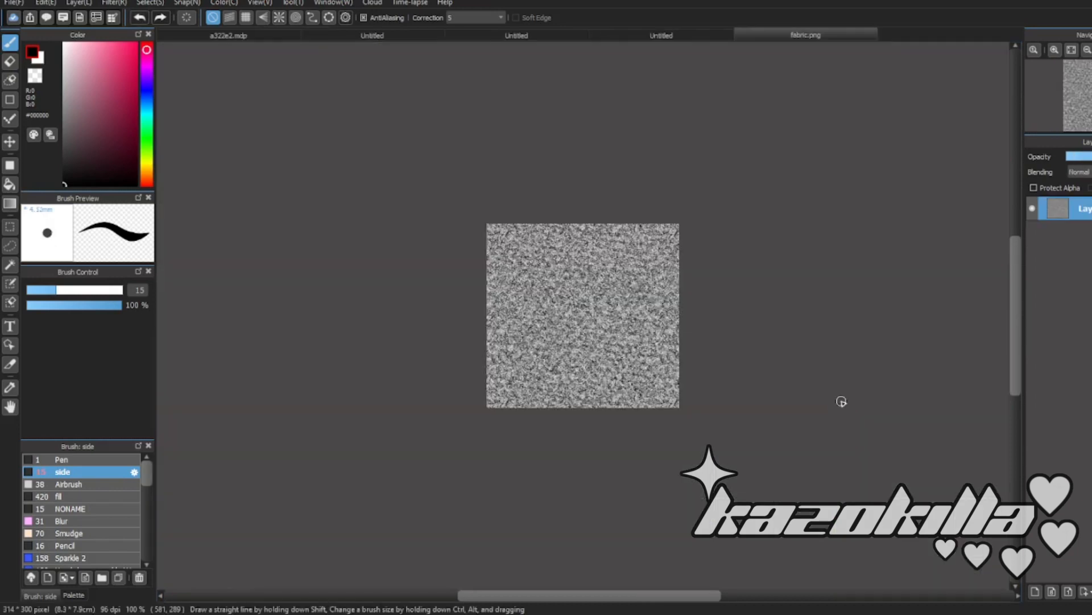
pyautogui.scroll(2, 625, 343)
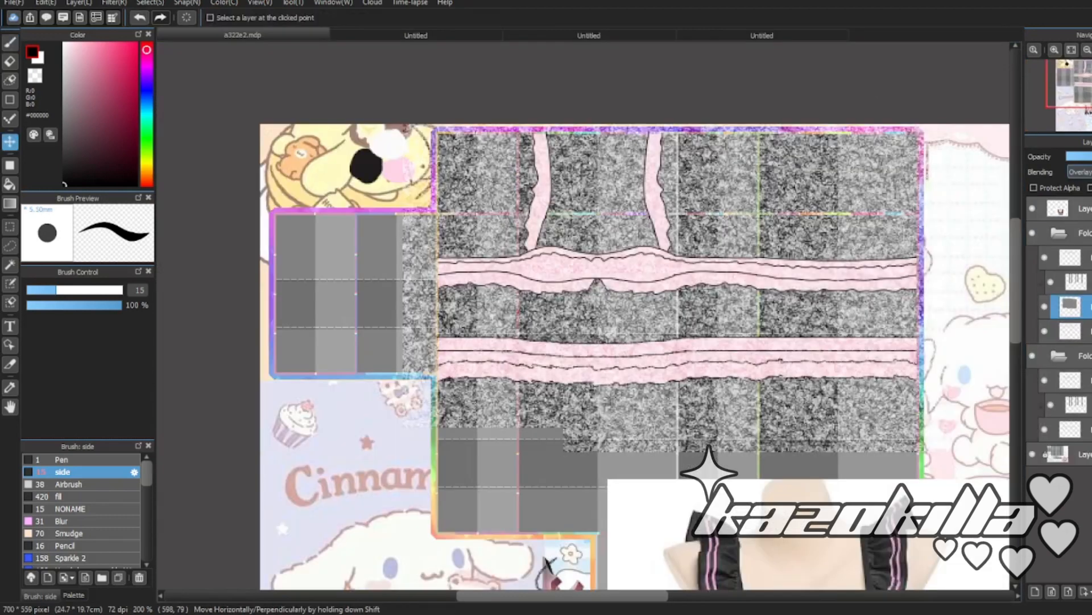
pyautogui.click(1088, 187)
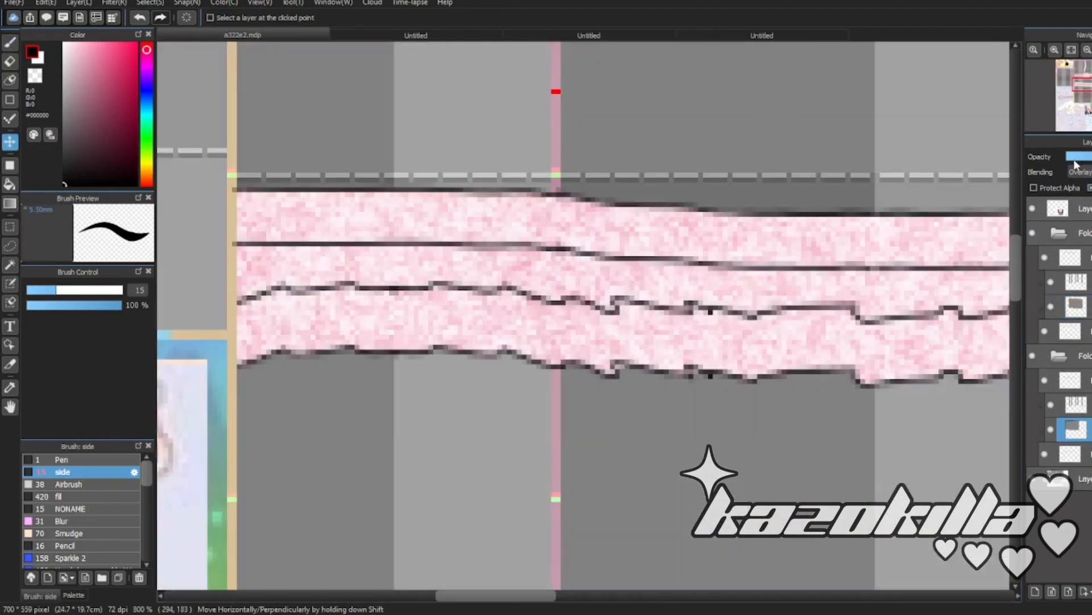
# - Lower the opacity of the skirt's fabric texture layer to a faint grain
pyautogui.moveTo(1076, 163); pyautogui.dragTo(1072, 161)
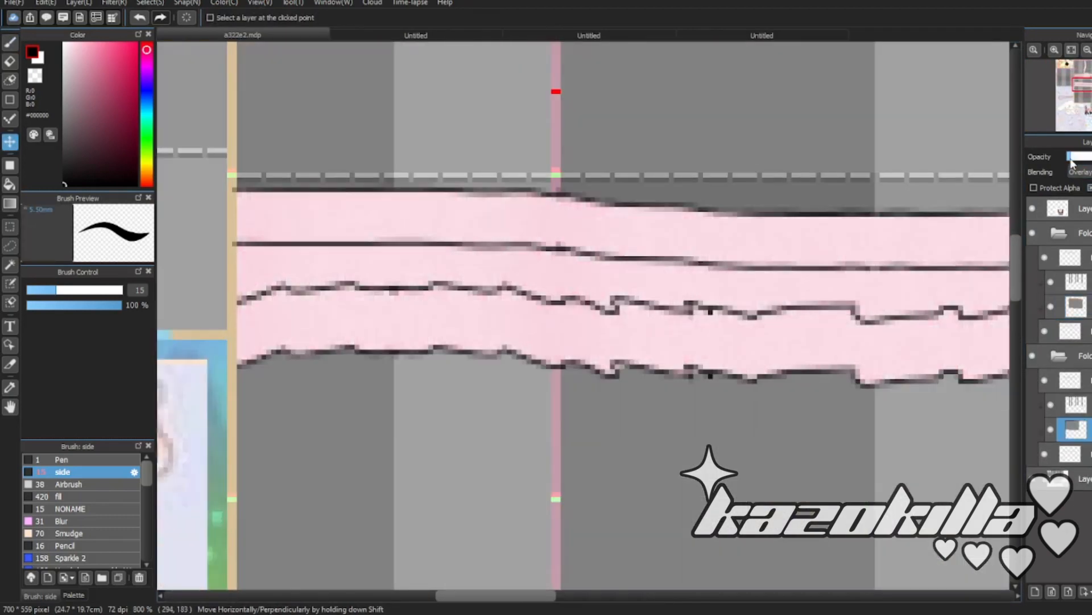
pyautogui.scroll(3, 757, 253)
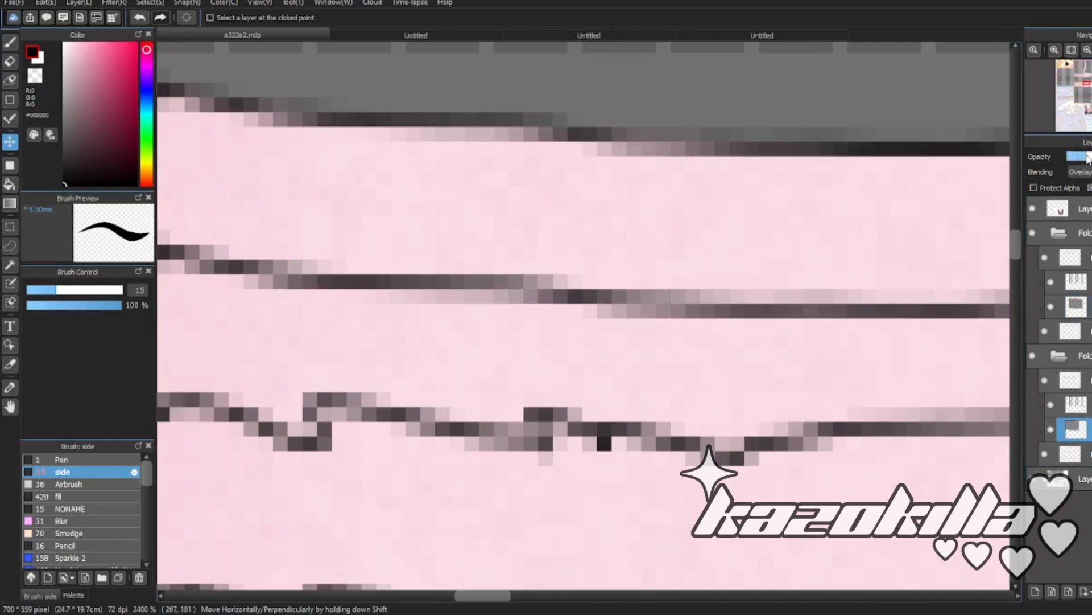
pyautogui.scroll(-4, 629, 317)
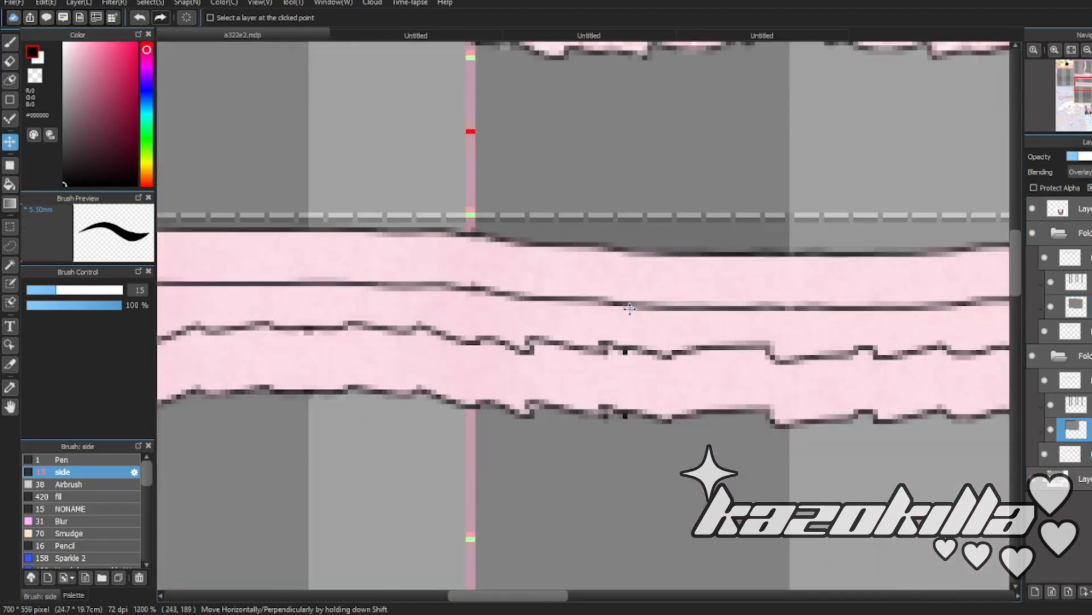
pyautogui.scroll(4, 641, 319)
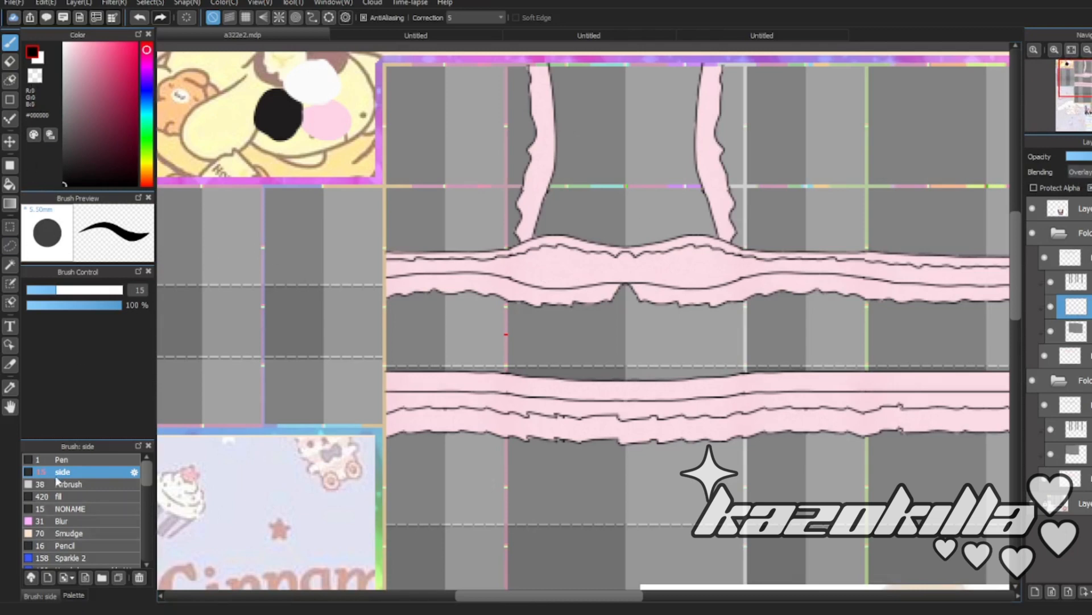
# - Set the Pen brush to 70% opacity and try a diagonal fold line across the bust band near the front panel's edge
pyautogui.click(60, 459)
pyautogui.moveTo(100, 308); pyautogui.dragTo(94, 305)
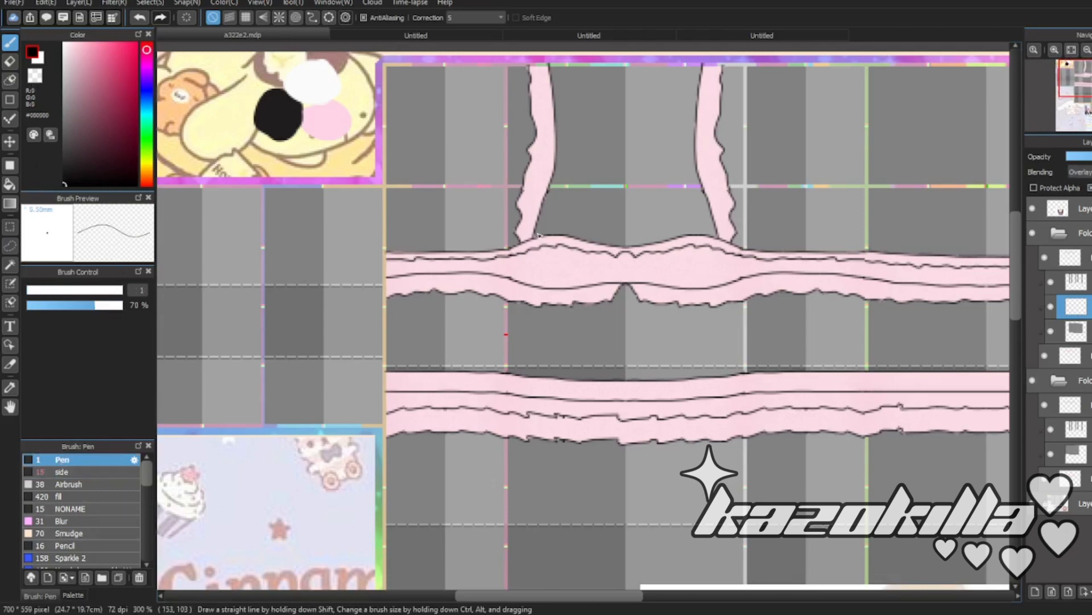
pyautogui.scroll(4, 485, 284)
pyautogui.moveTo(456, 292); pyautogui.dragTo(383, 228)
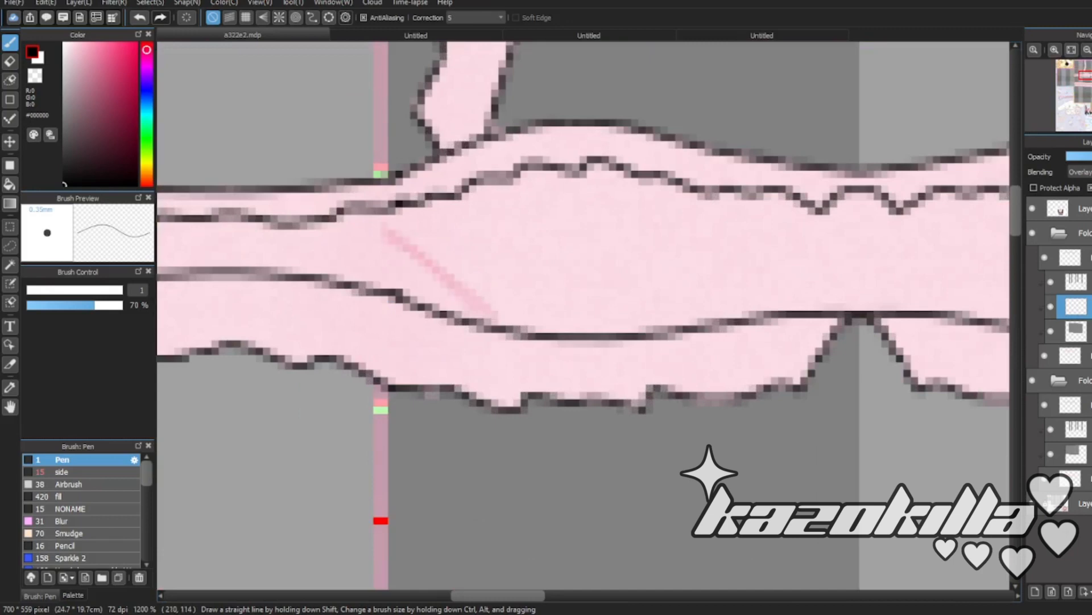
pyautogui.scroll(-5, 449, 264)
pyautogui.scroll(3, 446, 260)
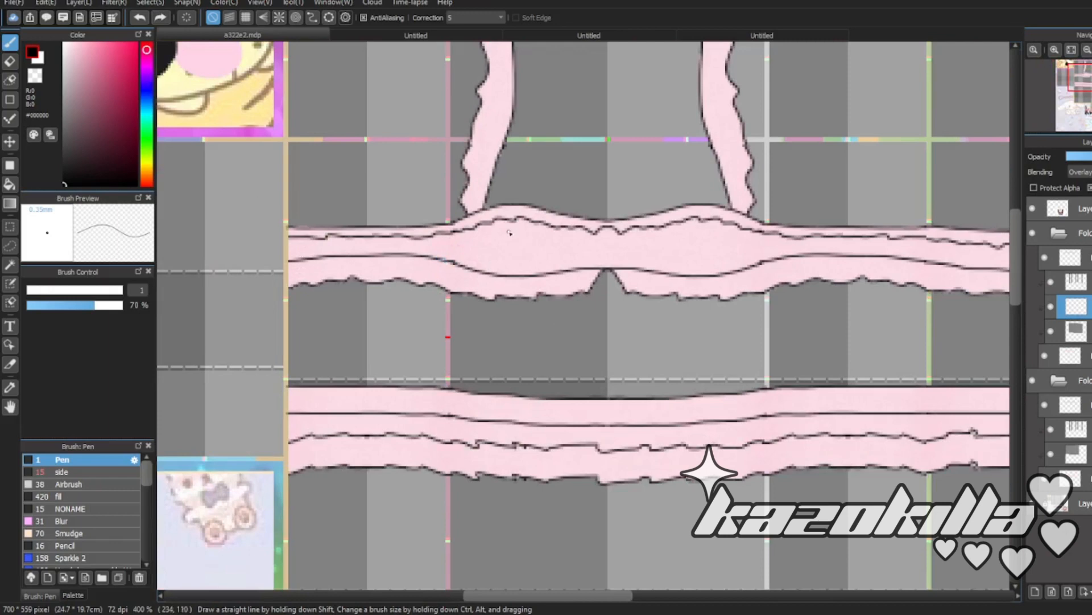
# - Set the fold shading layer to Multiply, sample the bust band's pink and darken the brush colour to #745C64
pyautogui.scroll(1, 478, 217)
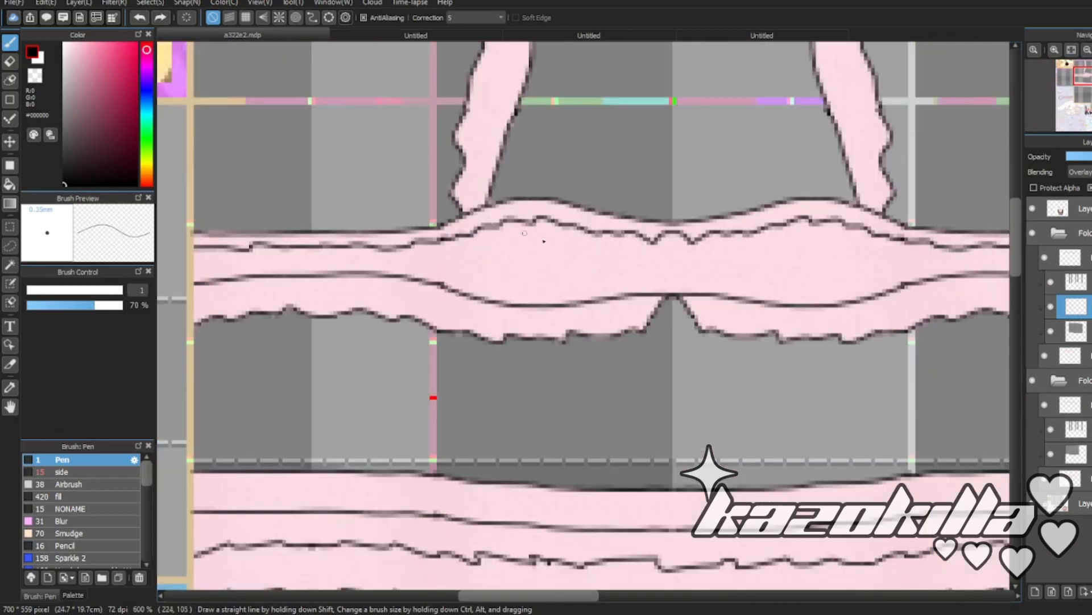
pyautogui.scroll(-3, 524, 233)
pyautogui.scroll(3, 685, 258)
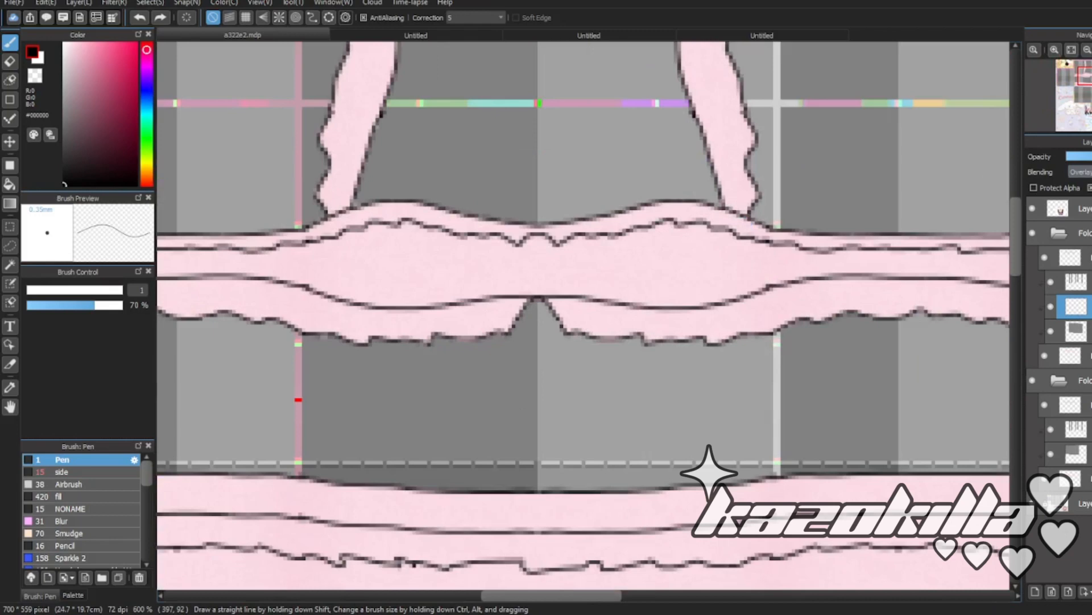
pyautogui.scroll(-4, 569, 273)
pyautogui.scroll(6, 627, 287)
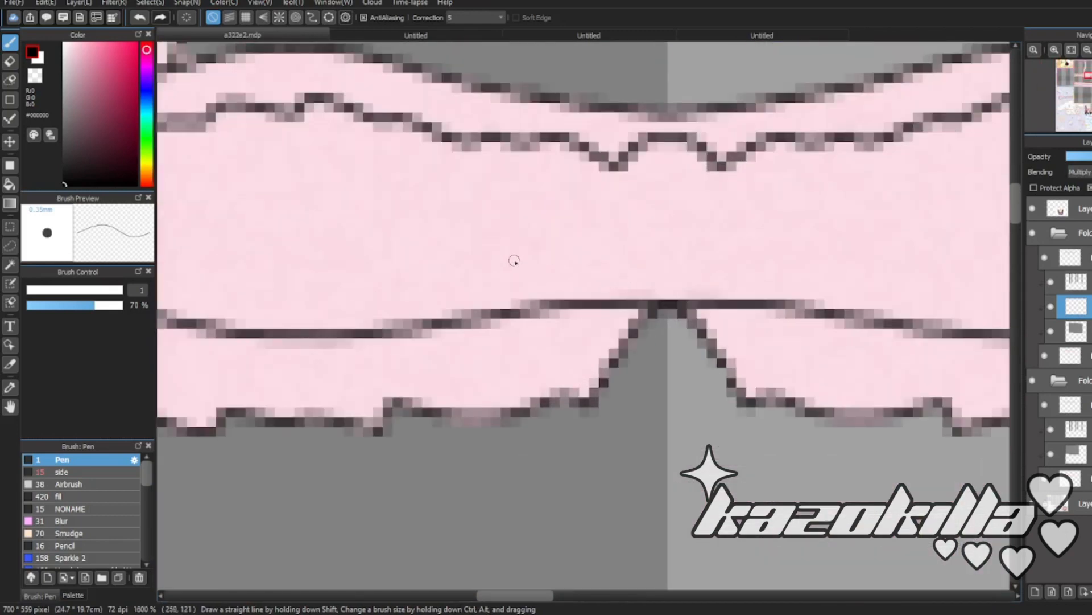
pyautogui.scroll(3, 446, 233)
pyautogui.rightClick(447, 232)
pyautogui.scroll(-6, 547, 307)
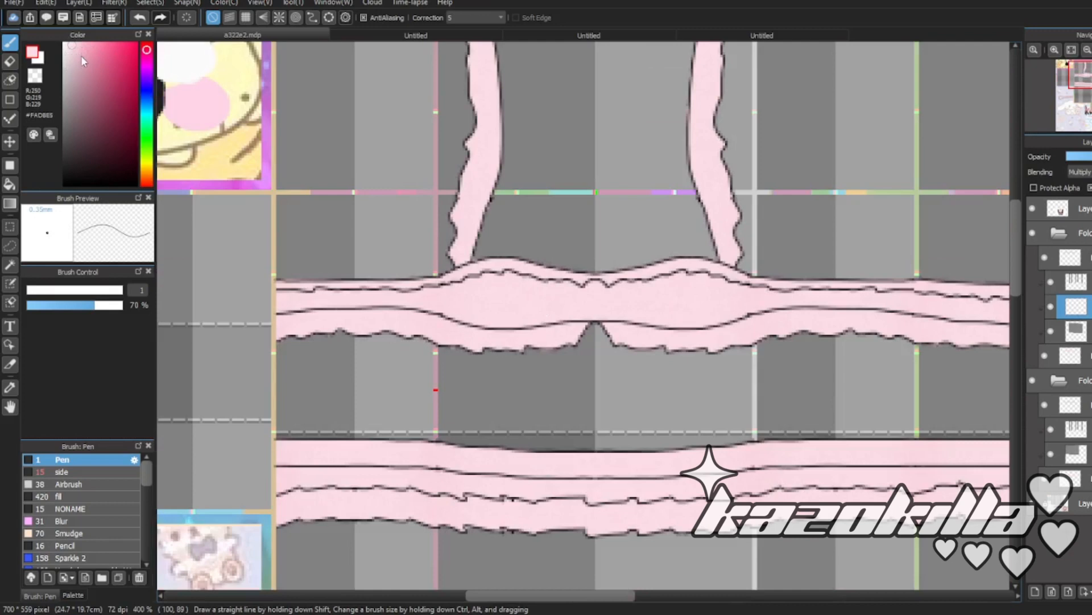
pyautogui.moveTo(82, 52); pyautogui.dragTo(79, 122)
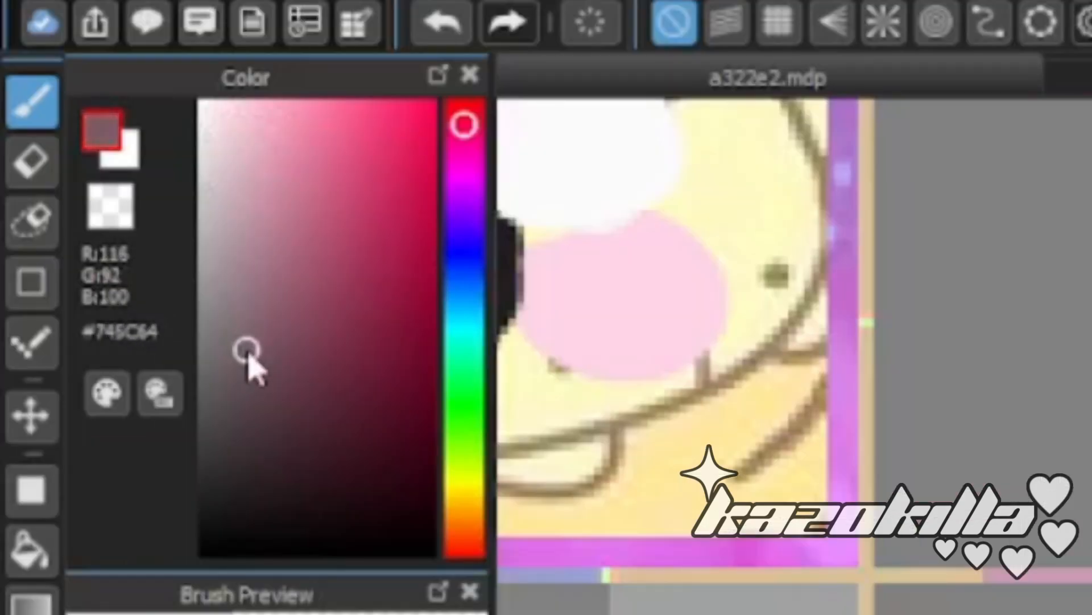
# - Lighten the brush colour to the dusty pink #AF6C82 and undo the test scribble on the bust band
pyautogui.moveTo(248, 354)
pyautogui.mouseDown()
pyautogui.moveTo(254, 163)
pyautogui.moveTo(266, 166)
pyautogui.moveTo(276, 291)
pyautogui.moveTo(319, 287)
pyautogui.moveTo(322, 263)
pyautogui.moveTo(300, 208)
pyautogui.moveTo(283, 235)
pyautogui.moveTo(304, 228)
pyautogui.moveTo(290, 218)
pyautogui.moveTo(292, 250)
pyautogui.mouseUp()
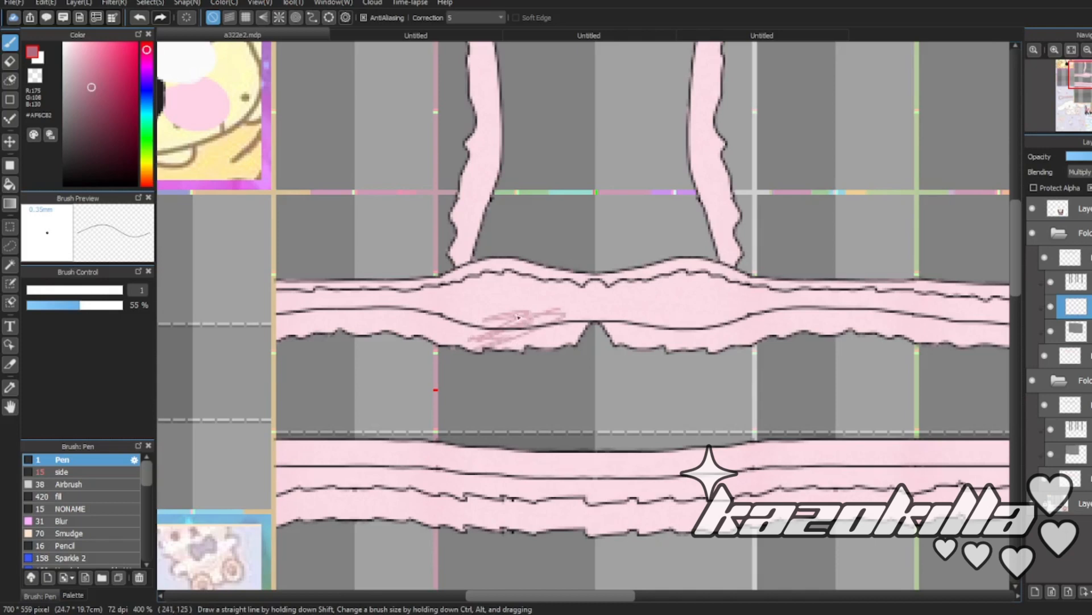
pyautogui.scroll(3, 498, 296)
pyautogui.hotkey('ctrl', 'z')
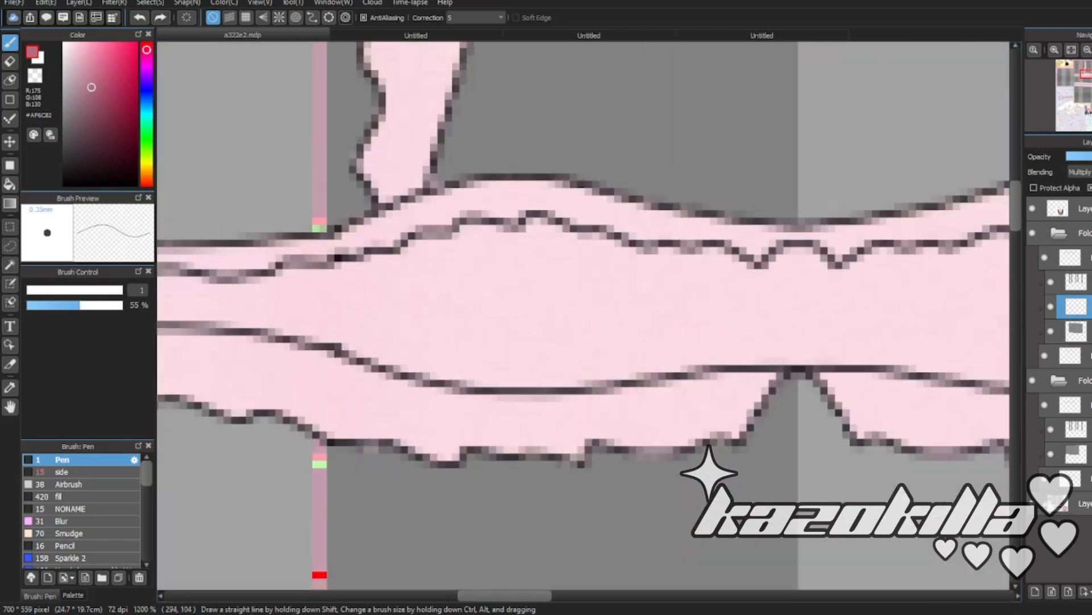
# - Set the Pen to 34% opacity and paint curved fold shading around the first cup's outer side and lower edge
pyautogui.scroll(-1, 627, 247)
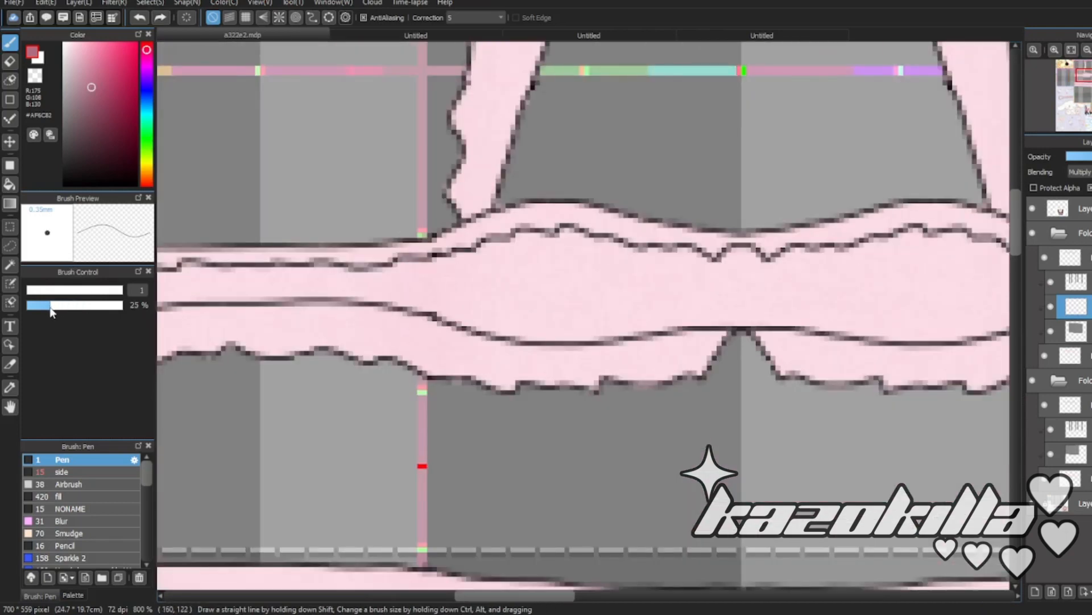
pyautogui.moveTo(49, 308); pyautogui.dragTo(59, 305)
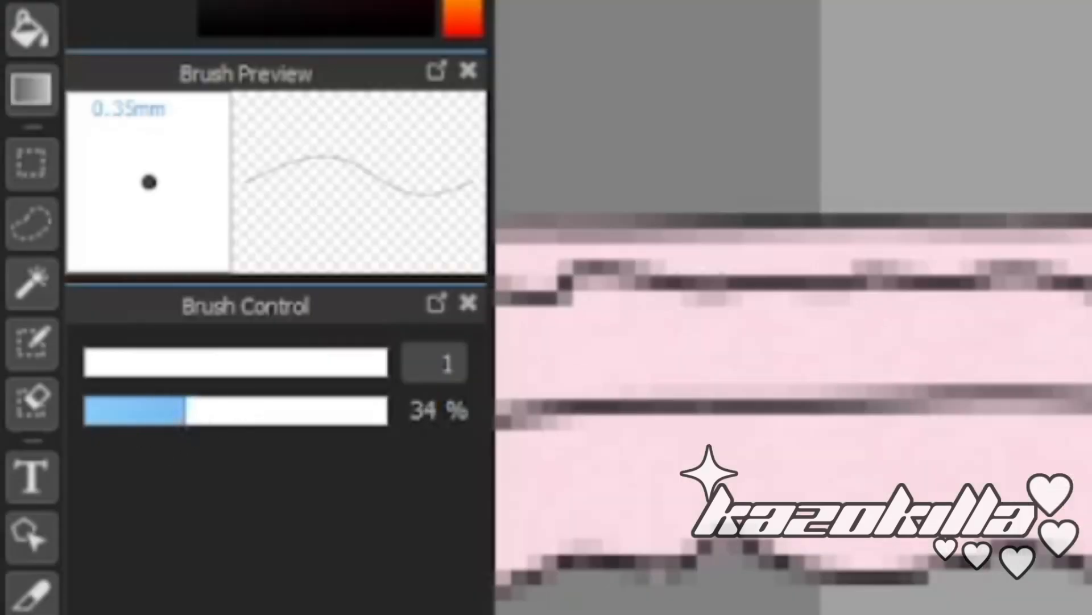
pyautogui.scroll(-5, 623, 209)
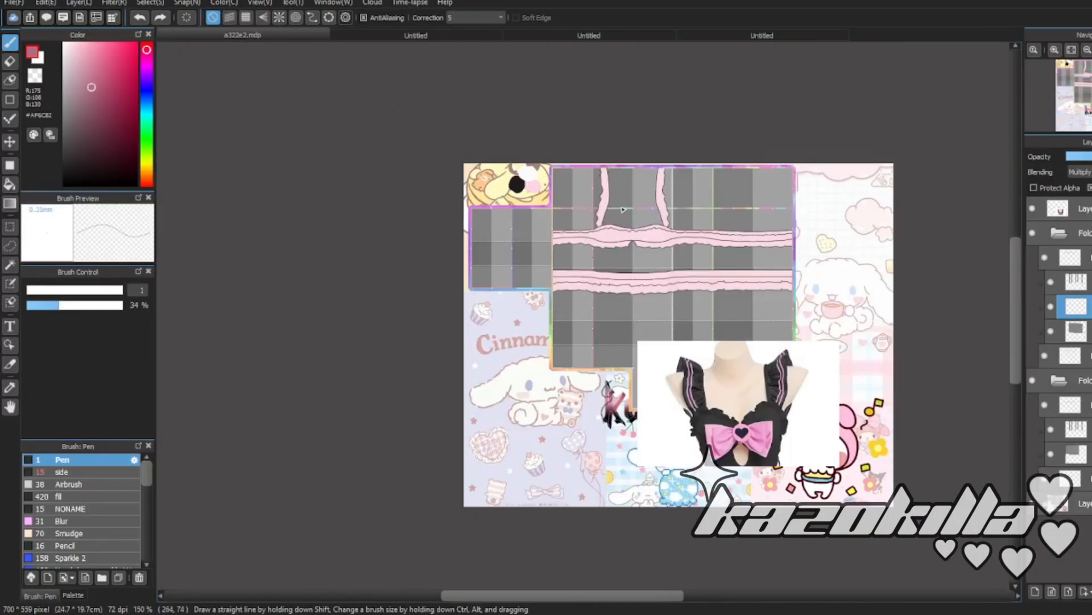
pyautogui.scroll(6, 633, 216)
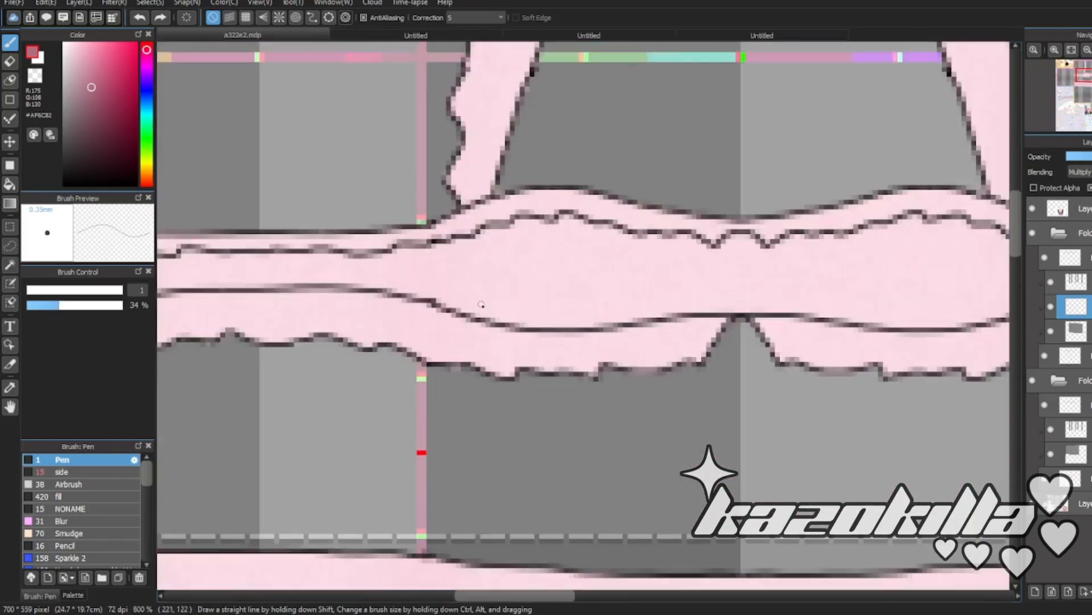
pyautogui.scroll(1, 520, 306)
pyautogui.moveTo(341, 196)
pyautogui.mouseDown()
pyautogui.moveTo(383, 274)
pyautogui.moveTo(493, 348)
pyautogui.moveTo(348, 223)
pyautogui.mouseUp()
pyautogui.scroll(-1, 392, 279)
pyautogui.moveTo(448, 308)
pyautogui.mouseDown()
pyautogui.moveTo(798, 285)
pyautogui.moveTo(728, 281)
pyautogui.moveTo(564, 329)
pyautogui.moveTo(657, 312)
pyautogui.moveTo(645, 327)
pyautogui.moveTo(385, 281)
pyautogui.moveTo(403, 304)
pyautogui.moveTo(373, 288)
pyautogui.mouseUp()
pyautogui.moveTo(314, 226); pyautogui.dragTo(360, 286)
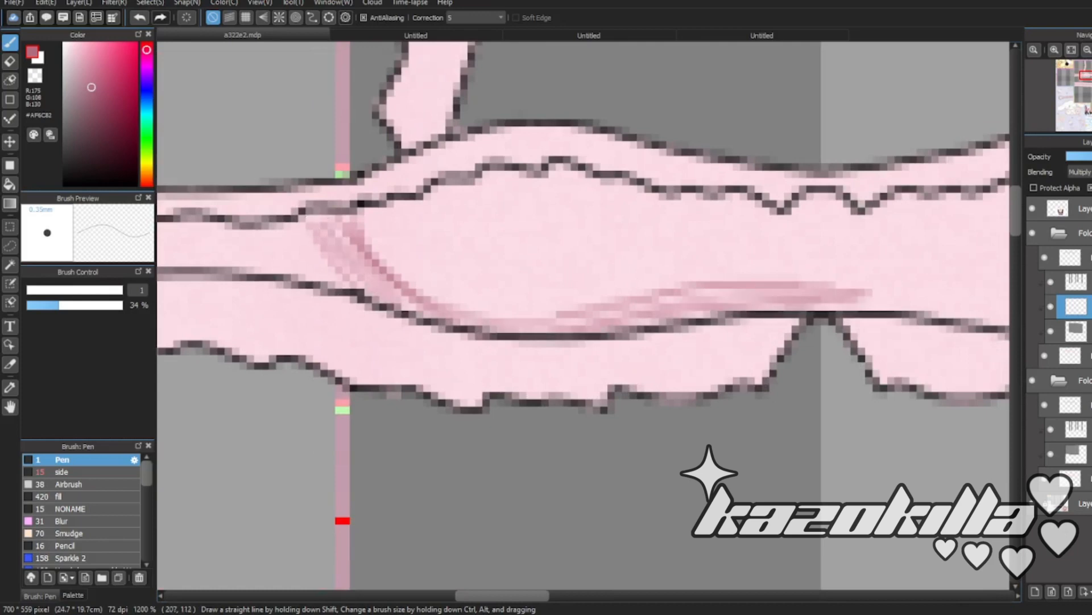
pyautogui.moveTo(348, 242); pyautogui.dragTo(691, 295)
pyautogui.scroll(-8, 649, 307)
pyautogui.scroll(3, 676, 314)
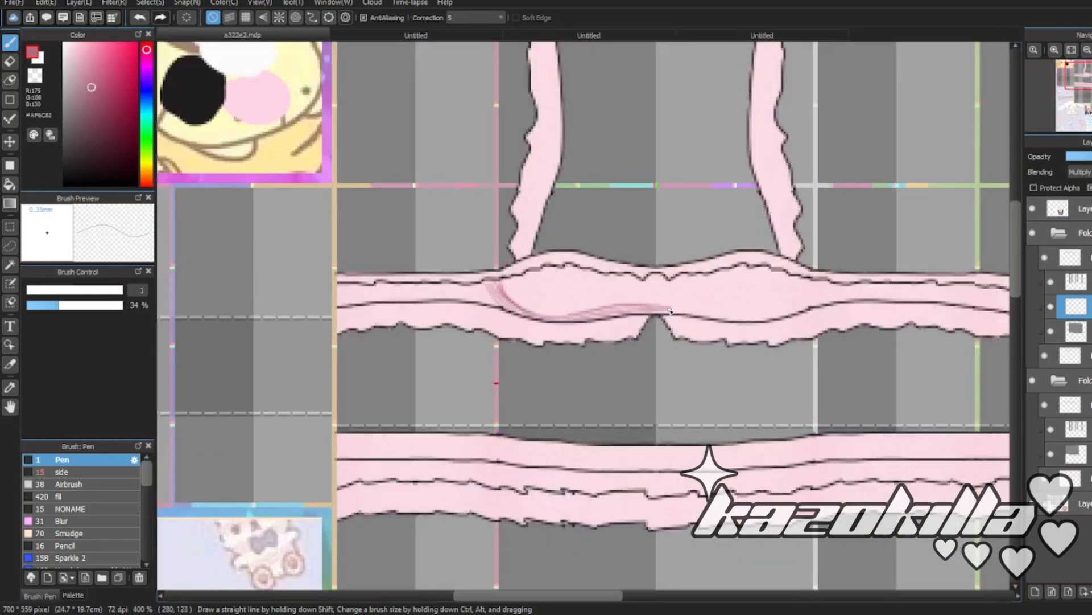
# - Soften the curved cup shading with the Blur brush at size 18
pyautogui.scroll(2, 567, 299)
pyautogui.click(85, 521)
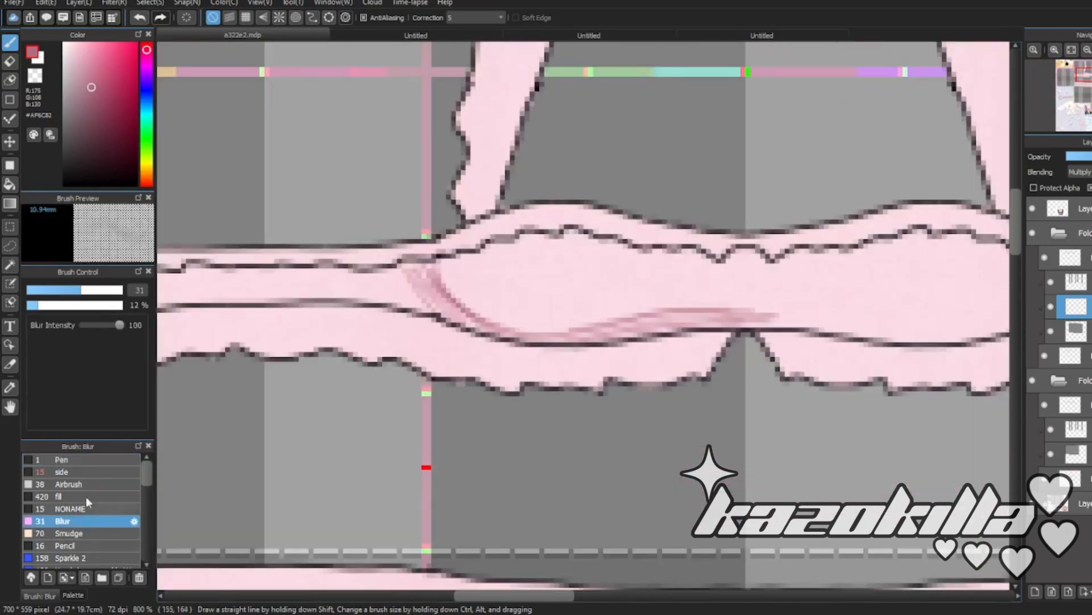
pyautogui.moveTo(83, 292); pyautogui.dragTo(63, 290)
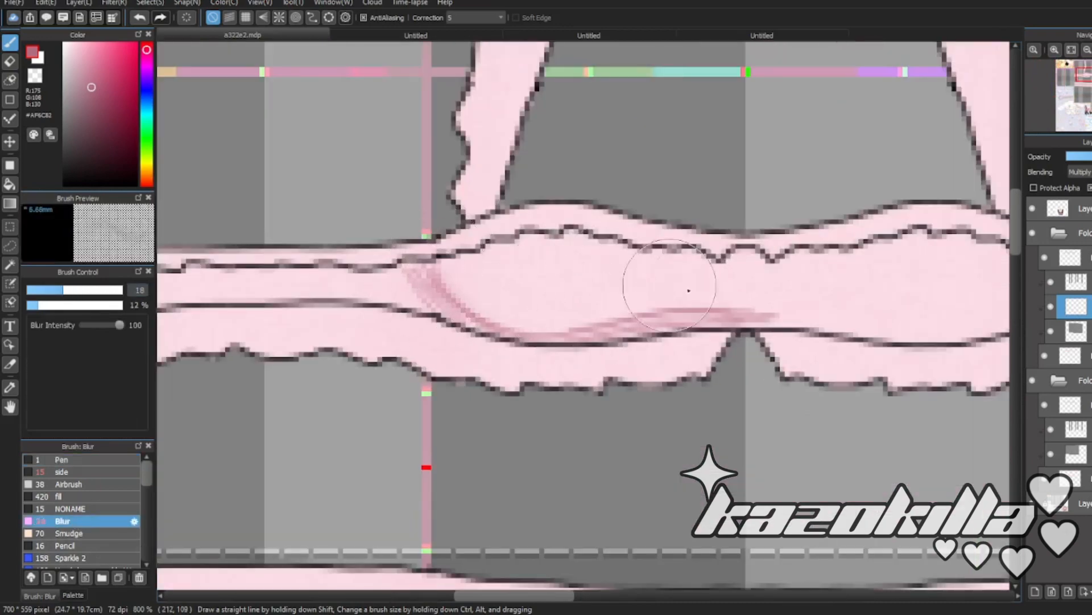
pyautogui.moveTo(545, 309)
pyautogui.mouseDown()
pyautogui.moveTo(569, 330)
pyautogui.moveTo(713, 318)
pyautogui.moveTo(502, 290)
pyautogui.moveTo(430, 296)
pyautogui.moveTo(521, 277)
pyautogui.moveTo(445, 276)
pyautogui.moveTo(398, 245)
pyautogui.moveTo(492, 285)
pyautogui.moveTo(555, 295)
pyautogui.moveTo(615, 282)
pyautogui.moveTo(720, 313)
pyautogui.moveTo(645, 339)
pyautogui.moveTo(618, 308)
pyautogui.moveTo(682, 310)
pyautogui.mouseUp()
pyautogui.scroll(-2, 587, 328)
pyautogui.scroll(2, 560, 332)
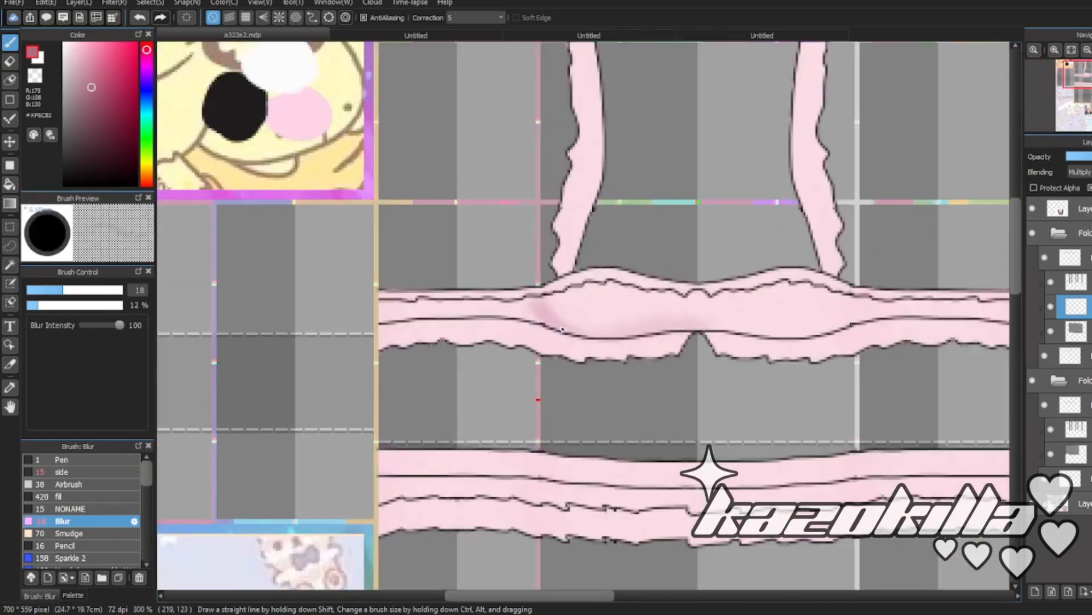
pyautogui.click(9, 226)
pyautogui.moveTo(423, 156); pyautogui.dragTo(560, 461)
pyautogui.moveTo(671, 215); pyautogui.dragTo(983, 410)
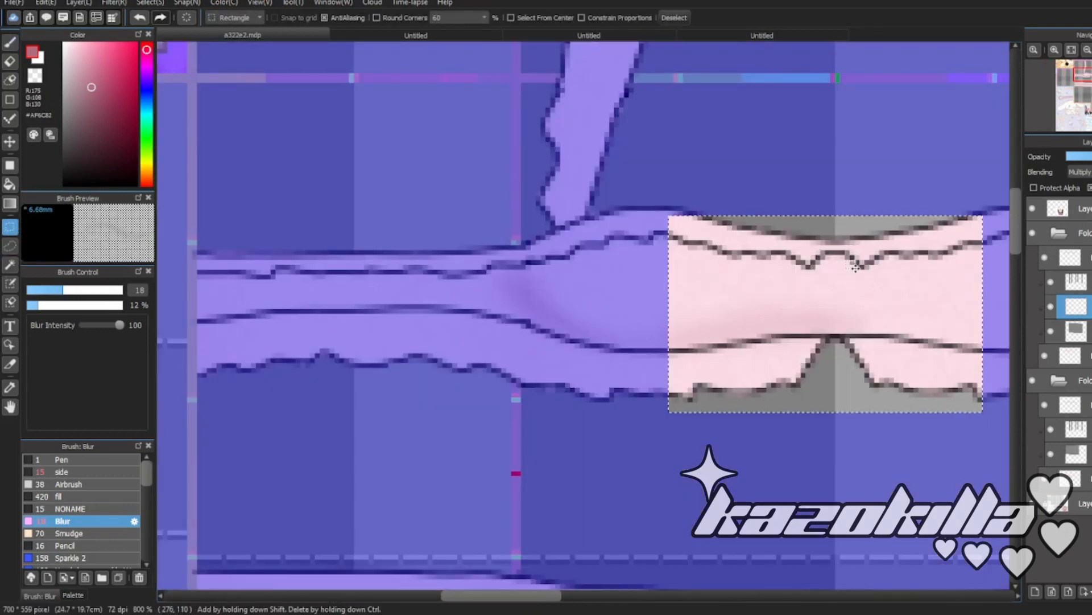
pyautogui.click(845, 134)
# - Paint diagonal fold lines with the 34% Pen where the first cup meets the side of the bust band
pyautogui.press('b')
pyautogui.click(85, 459)
pyautogui.scroll(-5, 541, 334)
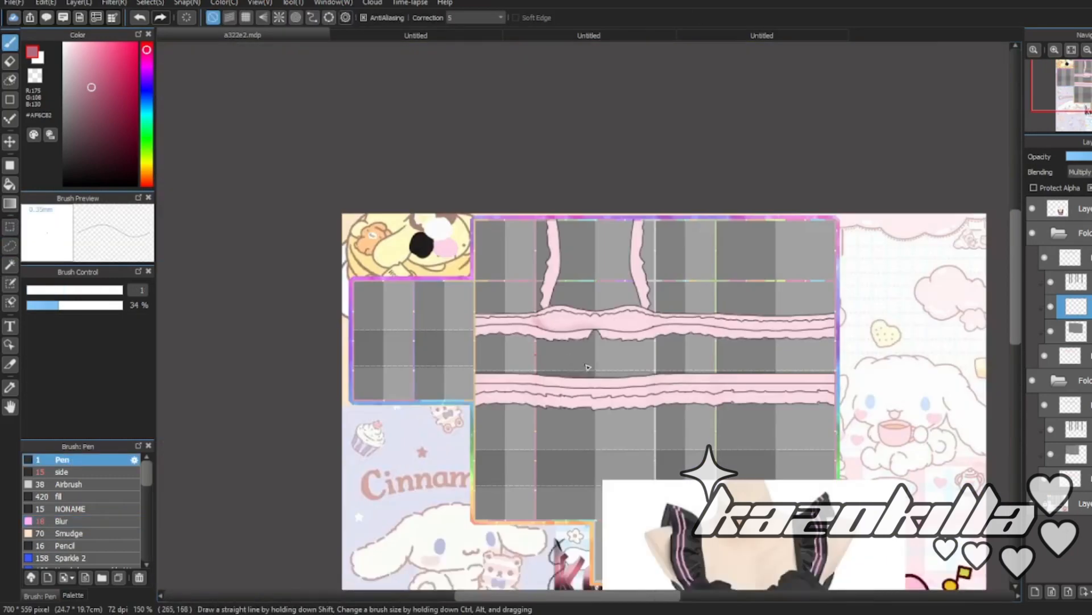
pyautogui.scroll(7, 535, 328)
pyautogui.moveTo(485, 262); pyautogui.dragTo(544, 342)
pyautogui.scroll(-4, 512, 292)
pyautogui.scroll(3, 569, 291)
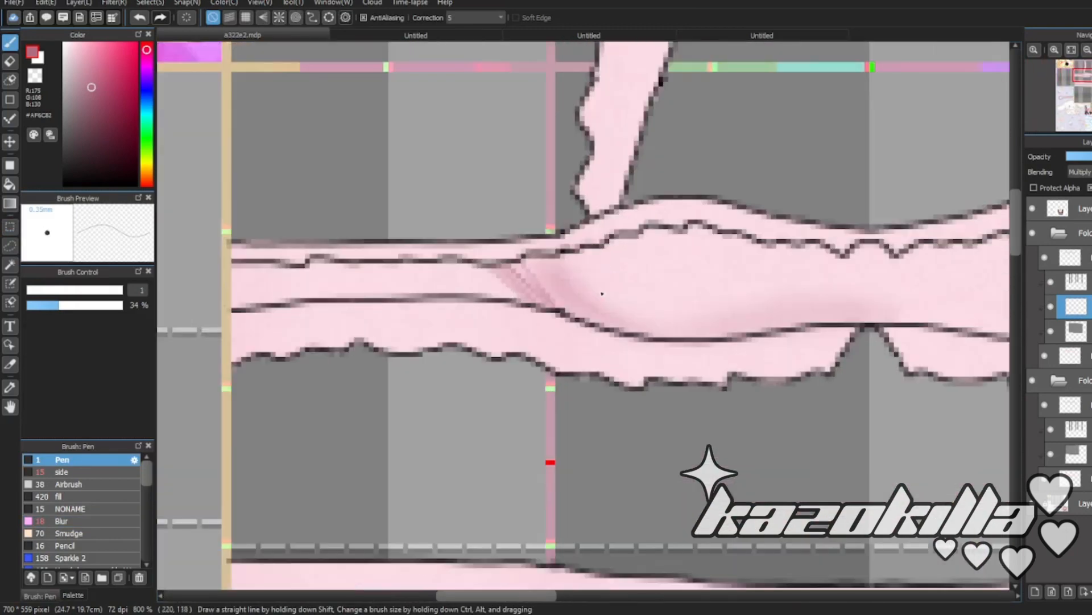
pyautogui.scroll(-3, 669, 305)
pyautogui.scroll(5, 519, 294)
pyautogui.moveTo(453, 273)
pyautogui.mouseDown()
pyautogui.moveTo(467, 341)
pyautogui.moveTo(740, 313)
pyautogui.mouseUp()
pyautogui.moveTo(723, 284)
pyautogui.mouseDown()
pyautogui.moveTo(591, 296)
pyautogui.moveTo(560, 313)
pyautogui.mouseUp()
# - Blur the new diagonal fold lines and side shading on the bust band
pyautogui.click(66, 520)
pyautogui.moveTo(882, 303)
pyautogui.mouseDown()
pyautogui.moveTo(567, 302)
pyautogui.moveTo(512, 290)
pyautogui.mouseUp()
pyautogui.scroll(-5, 399, 234)
pyautogui.scroll(2, 544, 245)
pyautogui.click(700, 37)
pyautogui.click(589, 37)
pyautogui.click(273, 36)
pyautogui.scroll(2, 472, 249)
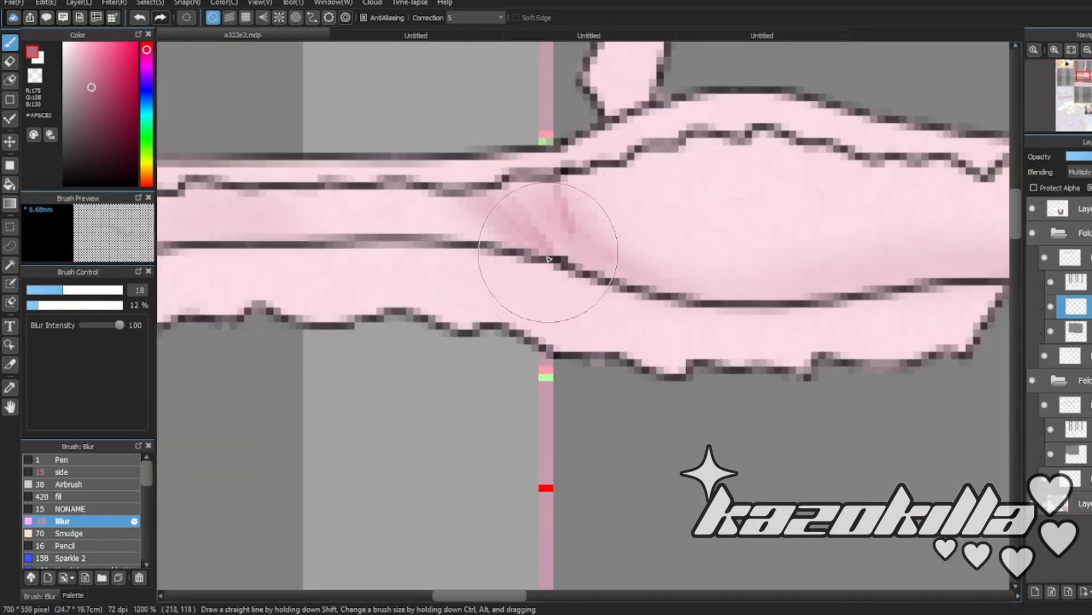
pyautogui.scroll(-3, 549, 256)
pyautogui.scroll(3, 416, 239)
# - Set the side brush to size 5.9 with the transparent colour for erasing
pyautogui.click(65, 471)
pyautogui.click(44, 290)
pyautogui.scroll(-1, 466, 249)
pyautogui.scroll(2, 673, 282)
pyautogui.scroll(-6, 705, 361)
pyautogui.scroll(3, 860, 387)
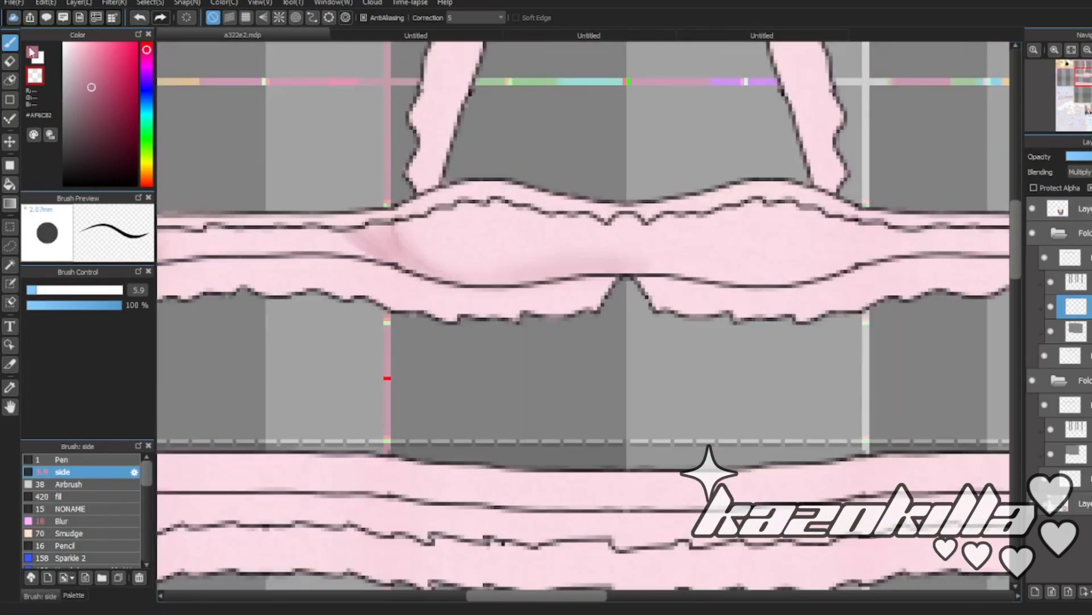
# - Rework the blurred cup shading with fine Pen streaks along the lower edge towards the centre gap
pyautogui.click(62, 460)
pyautogui.scroll(2, 561, 264)
pyautogui.moveTo(341, 295); pyautogui.dragTo(752, 264)
pyautogui.scroll(1, 612, 263)
pyautogui.moveTo(373, 344); pyautogui.dragTo(691, 307)
pyautogui.scroll(-5, 605, 267)
pyautogui.scroll(4, 587, 278)
# - Lower the Pen to 25% opacity and deepen the fold strokes curving from the cup's lower edge to the centre
pyautogui.click(51, 305)
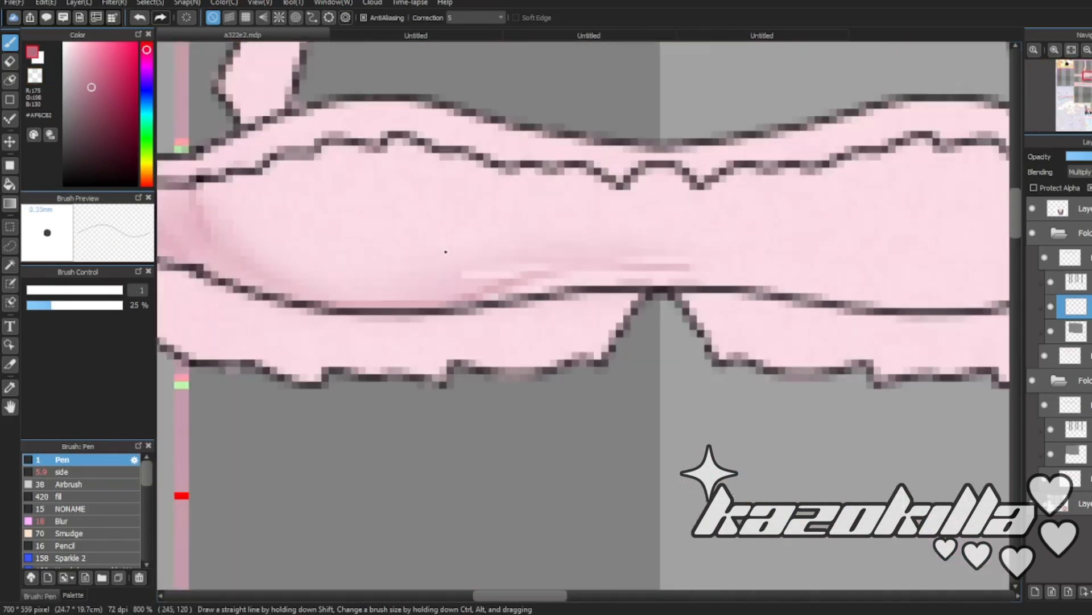
pyautogui.scroll(1, 446, 251)
pyautogui.moveTo(447, 305); pyautogui.dragTo(555, 271)
pyautogui.moveTo(367, 321); pyautogui.dragTo(672, 263)
pyautogui.moveTo(558, 273); pyautogui.dragTo(737, 256)
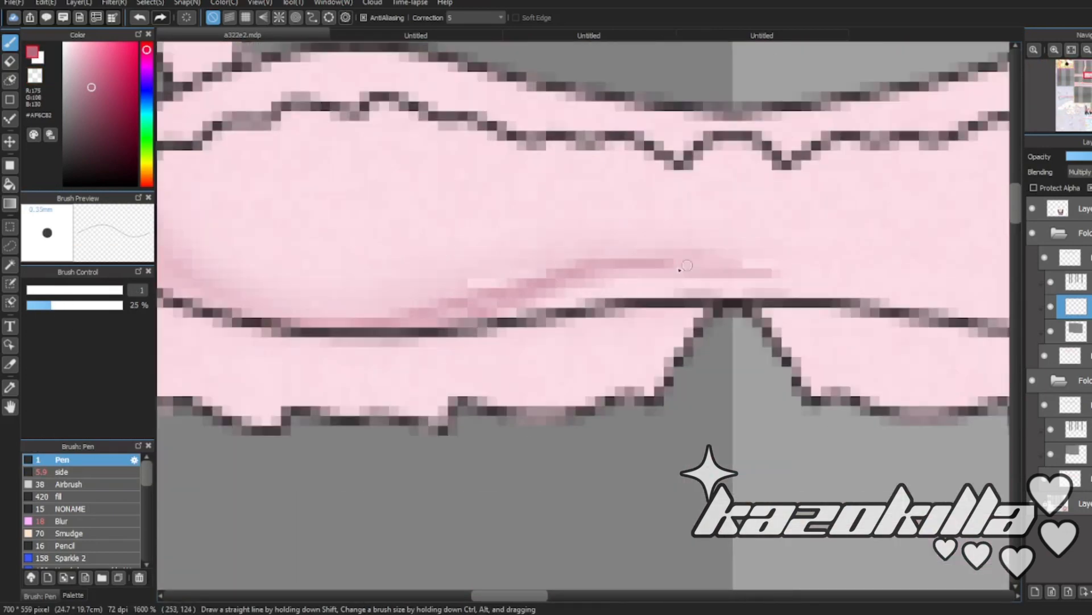
pyautogui.scroll(-7, 656, 293)
pyautogui.scroll(7, 675, 318)
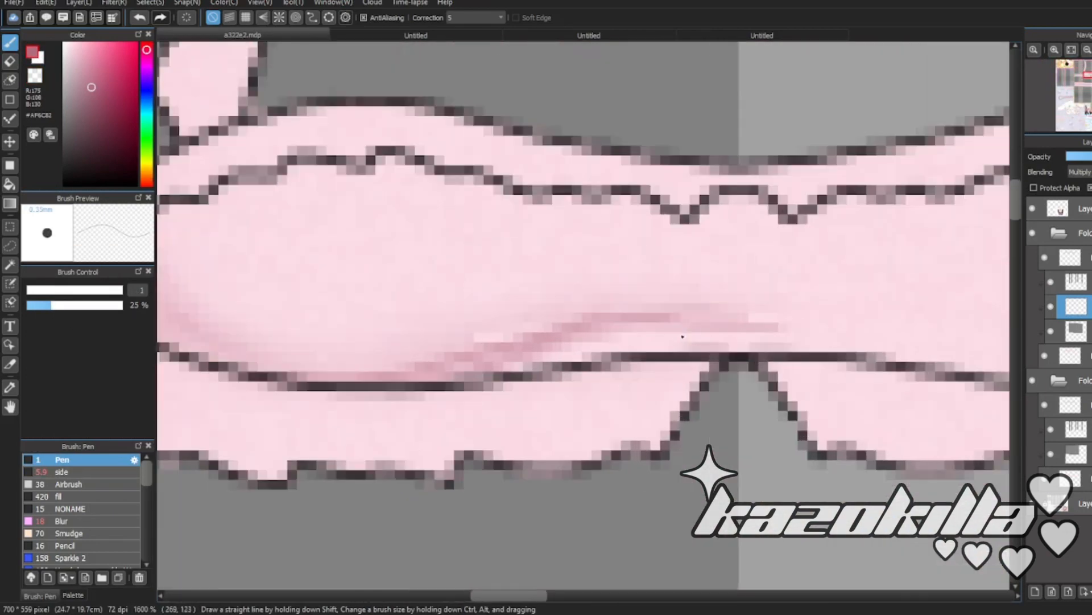
# - Add horizontal fold strokes across the centre of the bust band between the two cups
pyautogui.scroll(-3, 732, 330)
pyautogui.scroll(2, 732, 323)
pyautogui.moveTo(604, 315)
pyautogui.mouseDown()
pyautogui.moveTo(776, 307)
pyautogui.moveTo(757, 311)
pyautogui.mouseUp()
pyautogui.moveTo(603, 282); pyautogui.dragTo(757, 284)
pyautogui.scroll(-2, 640, 333)
# - Turn on Protect Alpha for the top's outline layer and recolour its lines #AB6179 with the side brush at size 14.1
pyautogui.click(62, 472)
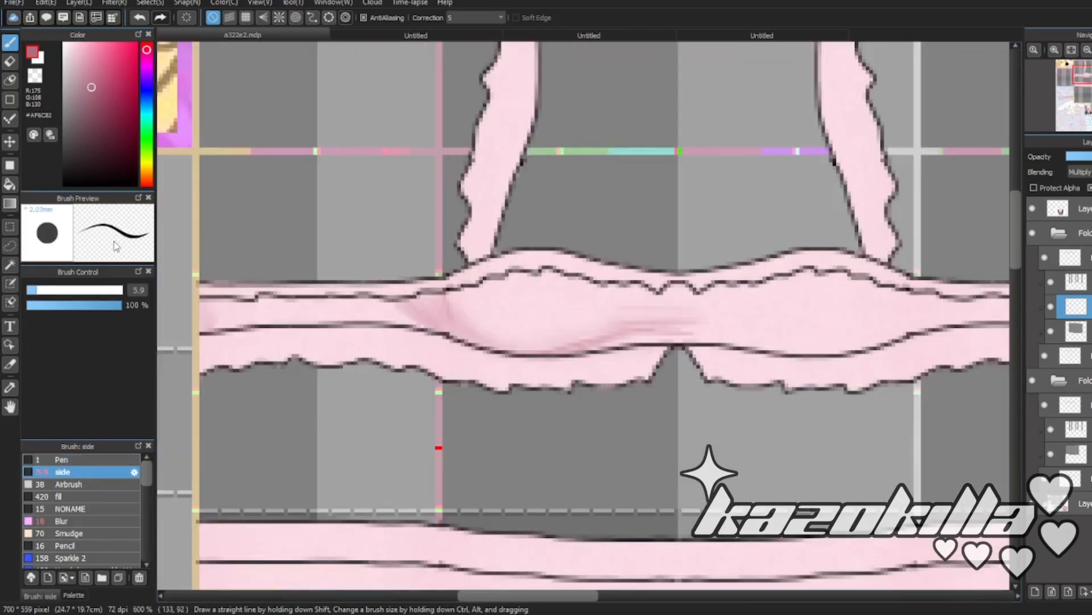
pyautogui.click(56, 290)
pyautogui.moveTo(54, 290); pyautogui.dragTo(53, 289)
pyautogui.moveTo(97, 101); pyautogui.dragTo(97, 76)
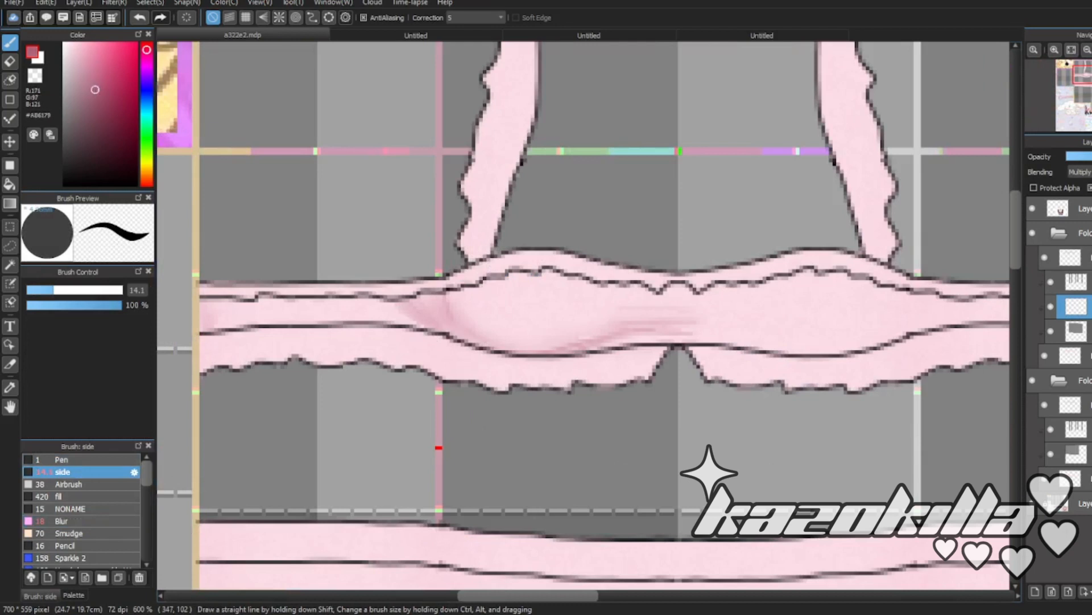
pyautogui.click(1070, 257)
pyautogui.click(1052, 188)
pyautogui.moveTo(701, 276); pyautogui.dragTo(592, 263)
pyautogui.moveTo(660, 301); pyautogui.dragTo(433, 335)
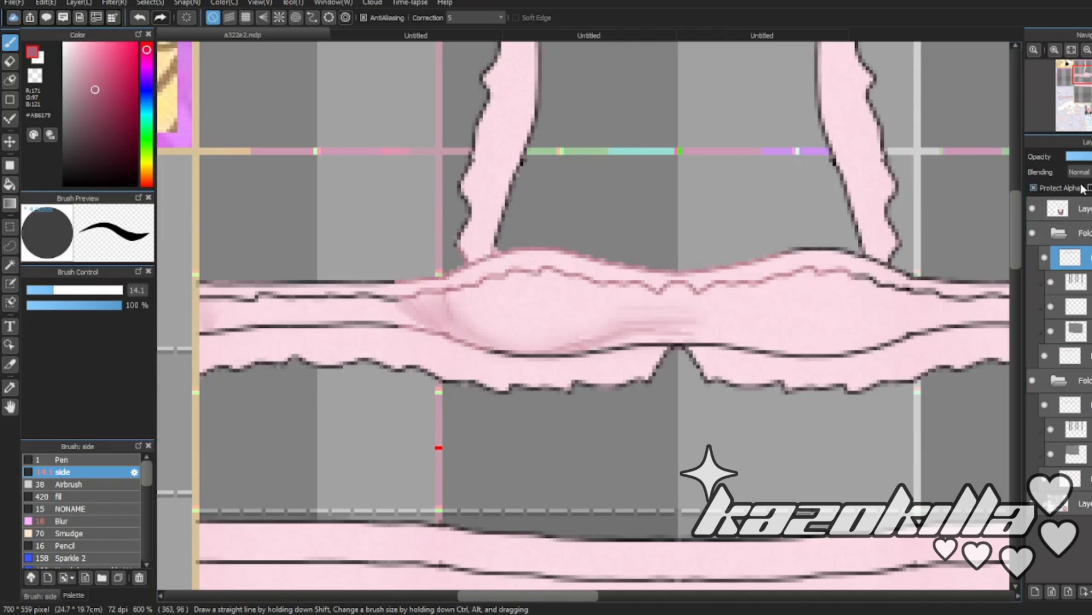
pyautogui.moveTo(750, 309)
pyautogui.mouseDown()
pyautogui.moveTo(296, 318)
pyautogui.moveTo(766, 319)
pyautogui.moveTo(660, 358)
pyautogui.moveTo(383, 195)
pyautogui.moveTo(430, 277)
pyautogui.mouseUp()
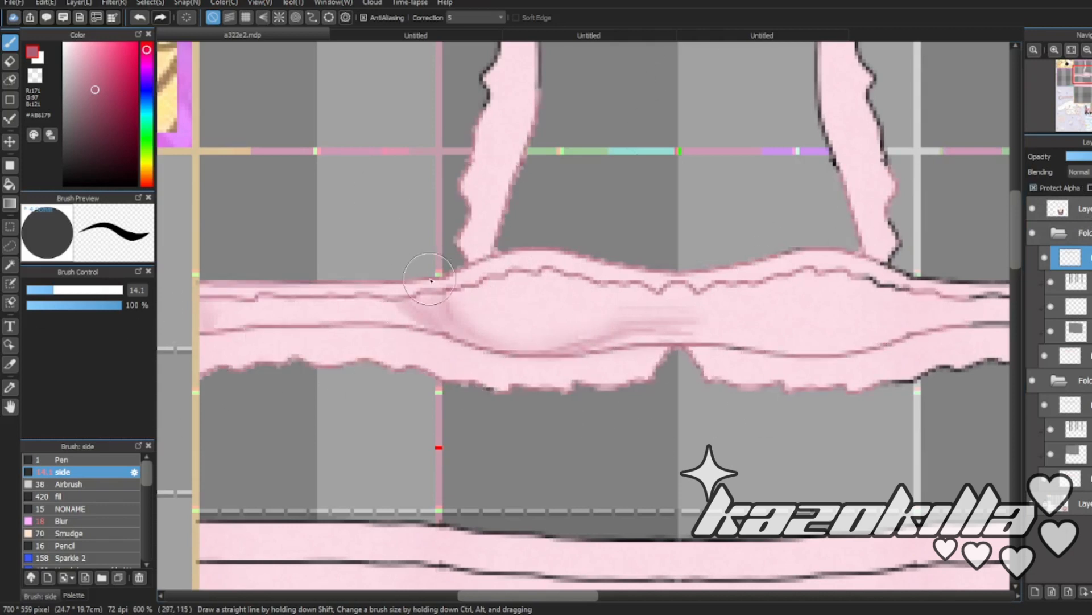
# - Enlarge the side brush to size 79, choose a darker pink and repaint the outlines in it
pyautogui.scroll(-3, 499, 309)
pyautogui.click(107, 290)
pyautogui.click(105, 128)
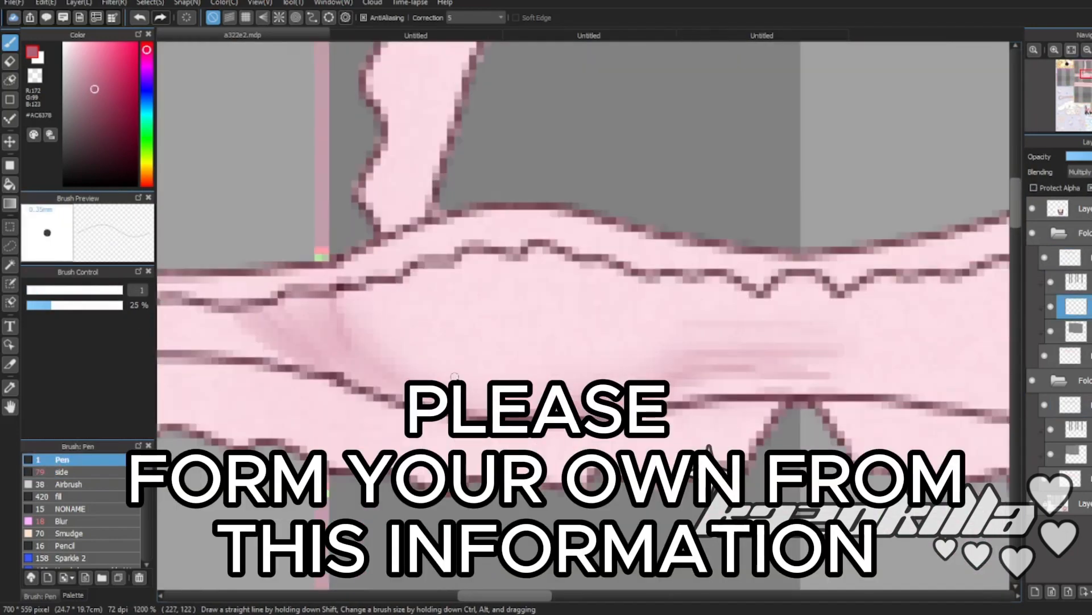
# - Carve light gaps between the centre folds on the shading layer with the Pen at 25% opacity in transparent colour
pyautogui.click(38, 78)
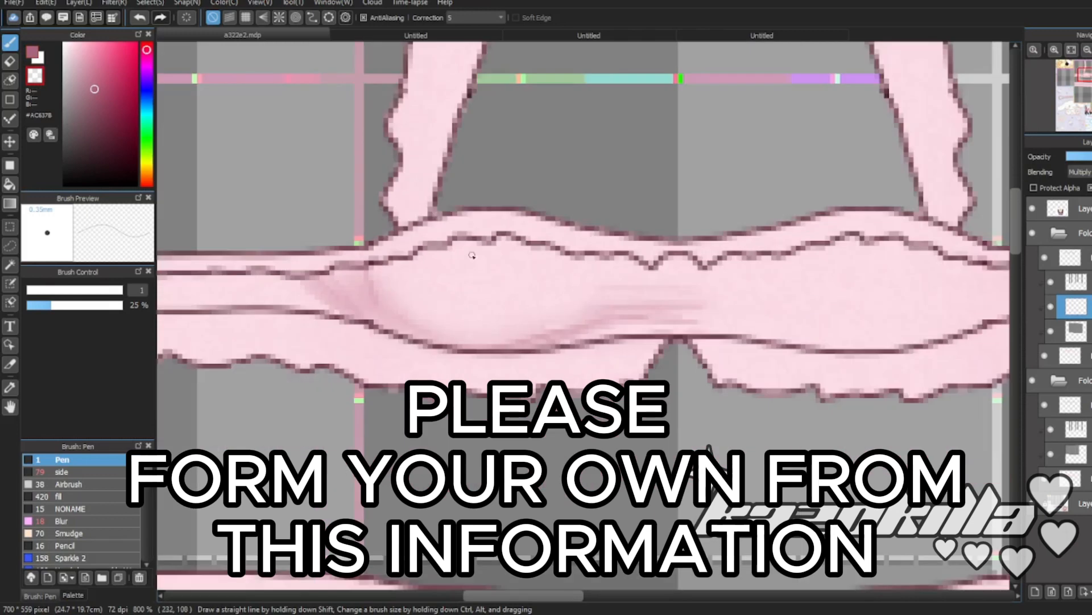
pyautogui.press('x')
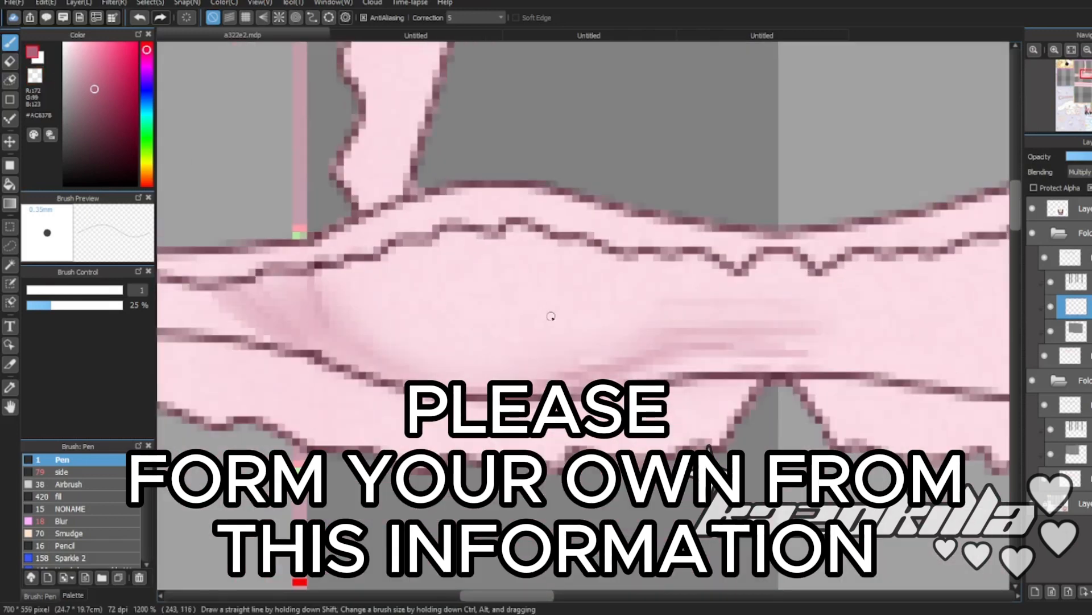
pyautogui.click(35, 79)
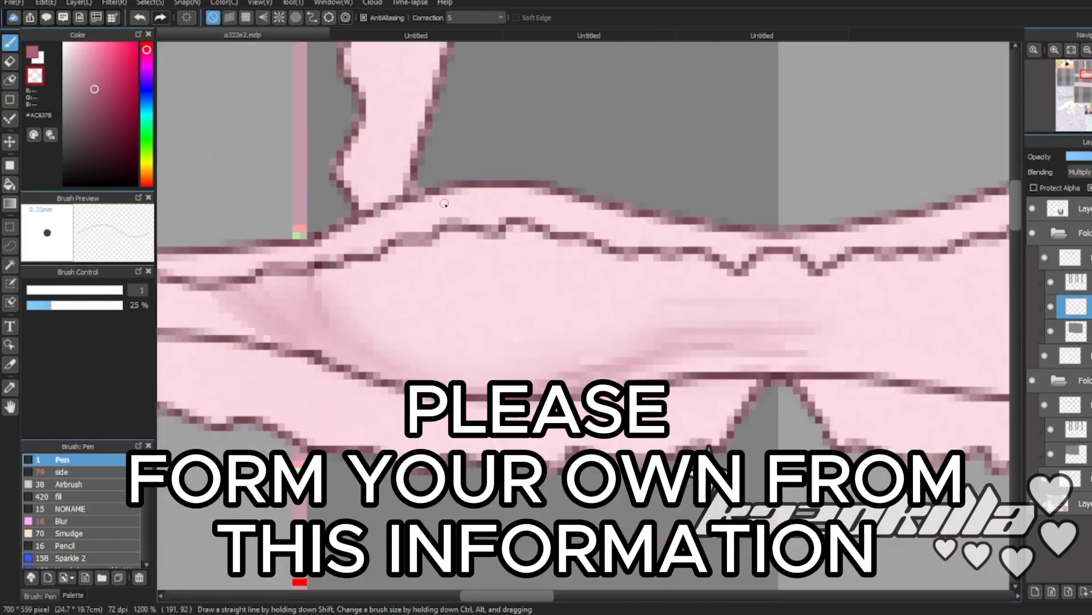
pyautogui.scroll(-2, 469, 240)
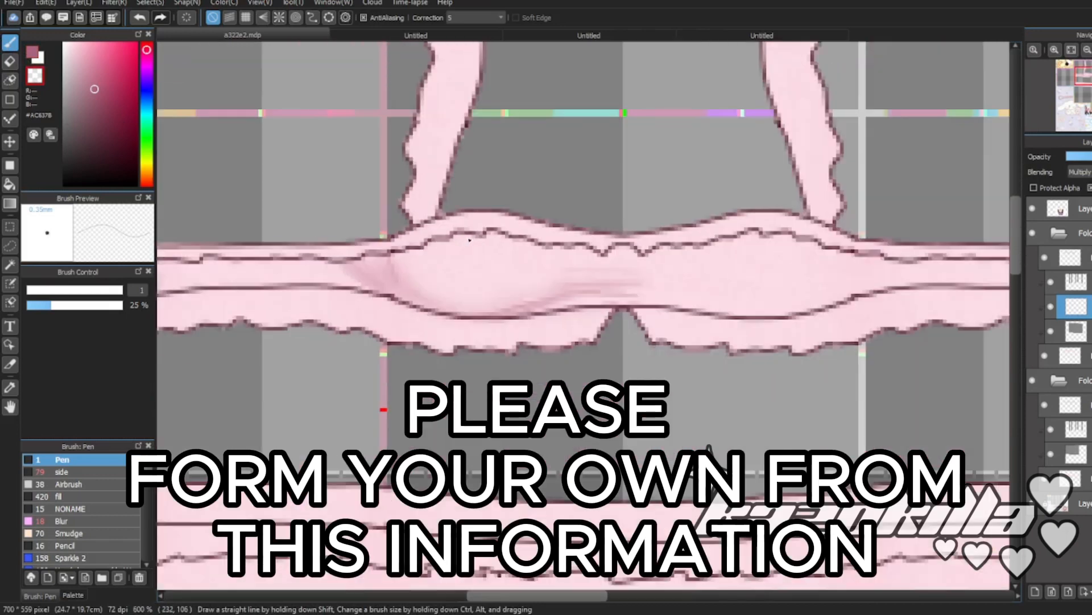
pyautogui.scroll(4, 563, 279)
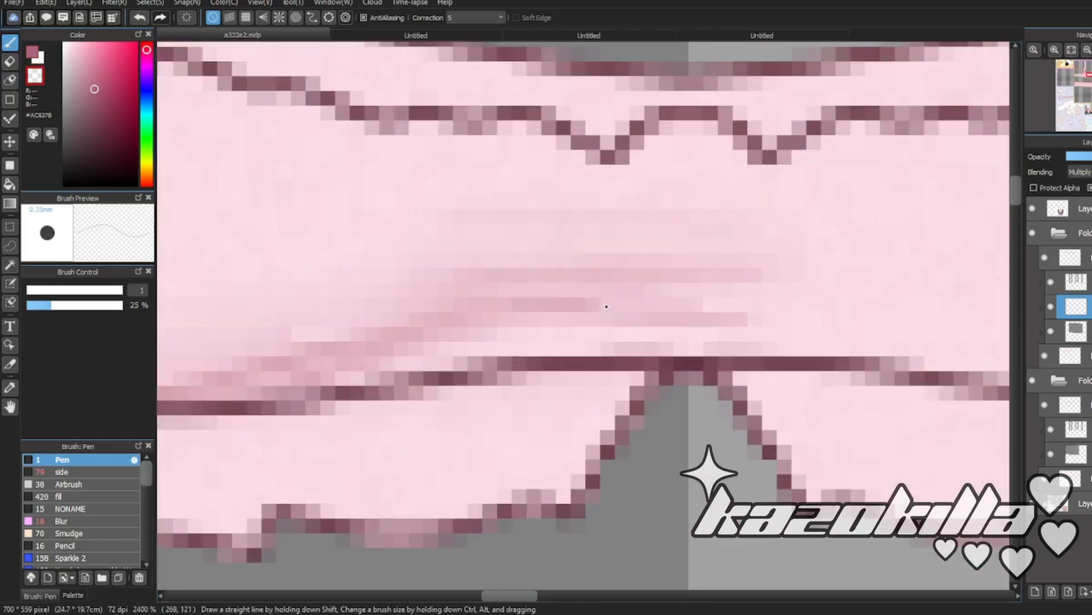
pyautogui.moveTo(318, 335); pyautogui.dragTo(818, 294)
pyautogui.scroll(-4, 556, 305)
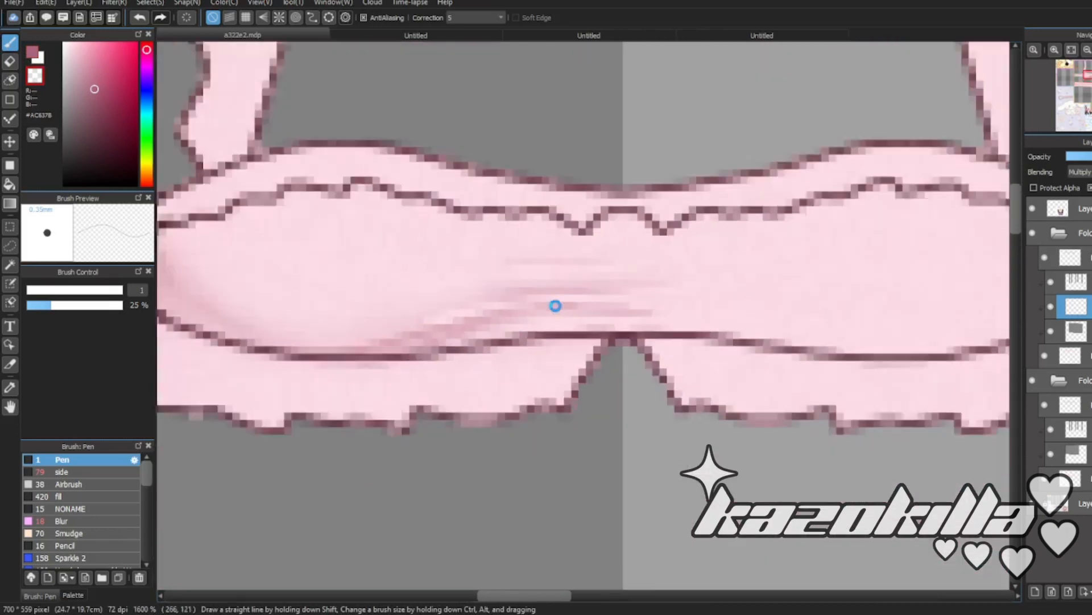
pyautogui.scroll(3, 568, 325)
pyautogui.scroll(-3, 415, 350)
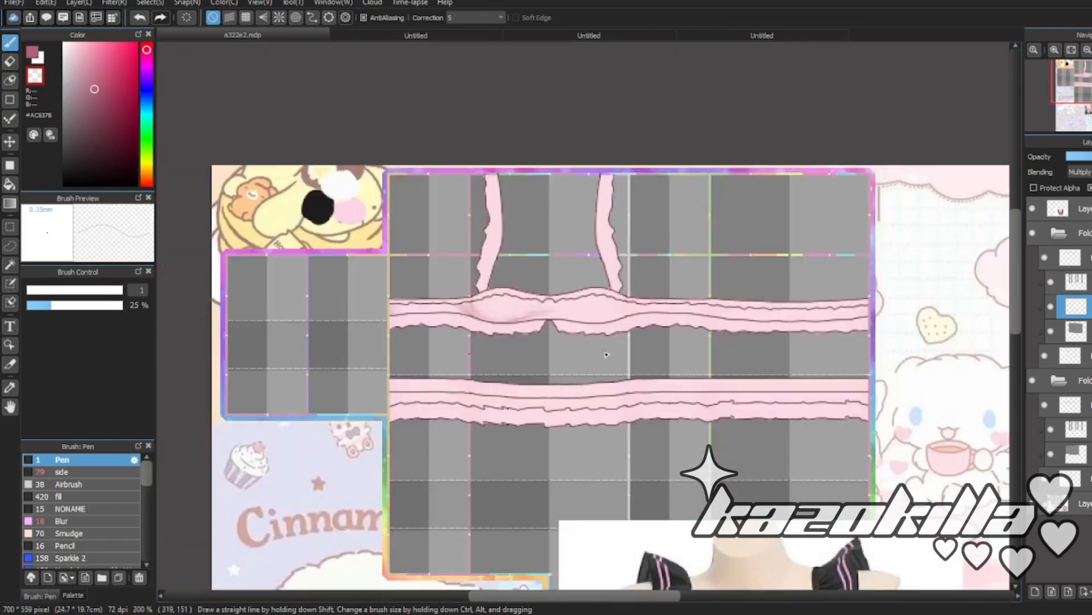
# - Erase thin diagonal streaks through the side shading beside the first cup with the transparent Pen
pyautogui.scroll(2, 564, 319)
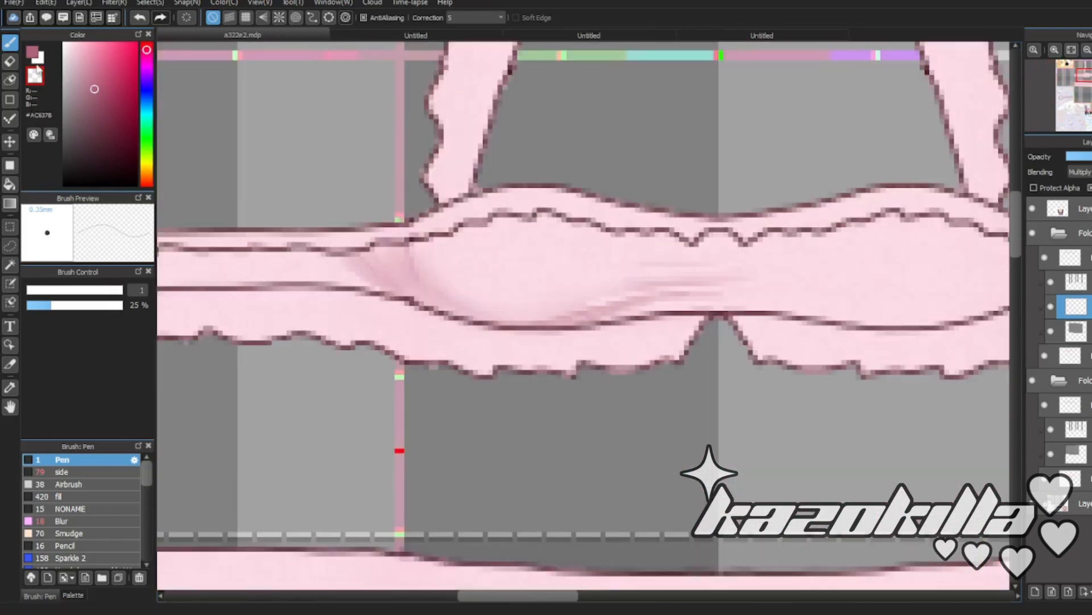
pyautogui.scroll(1, 369, 270)
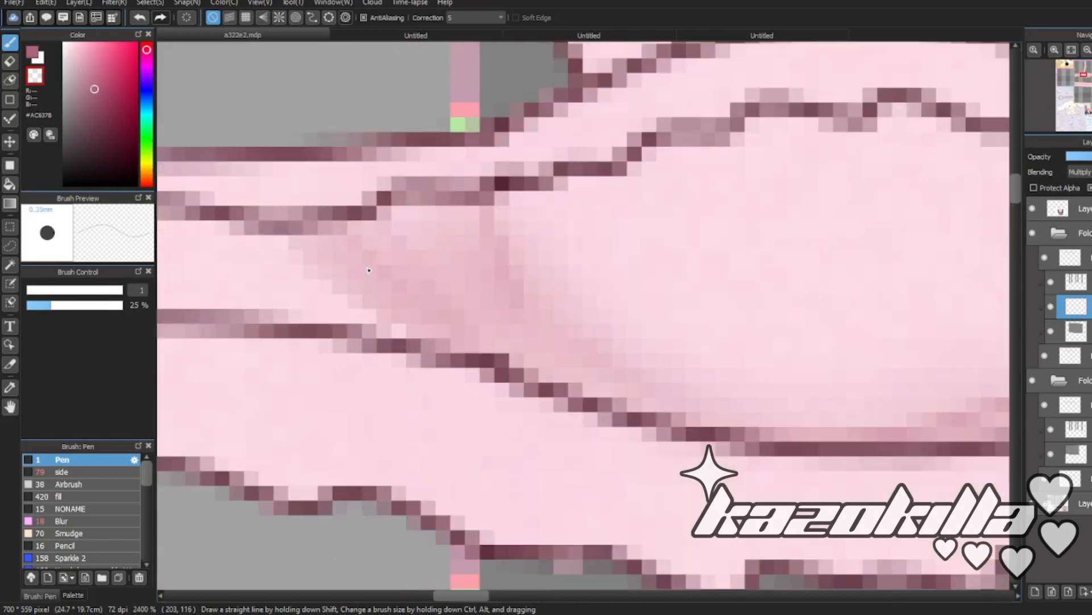
pyautogui.moveTo(327, 242); pyautogui.dragTo(460, 351)
pyautogui.moveTo(382, 270); pyautogui.dragTo(489, 376)
pyautogui.scroll(-3, 431, 246)
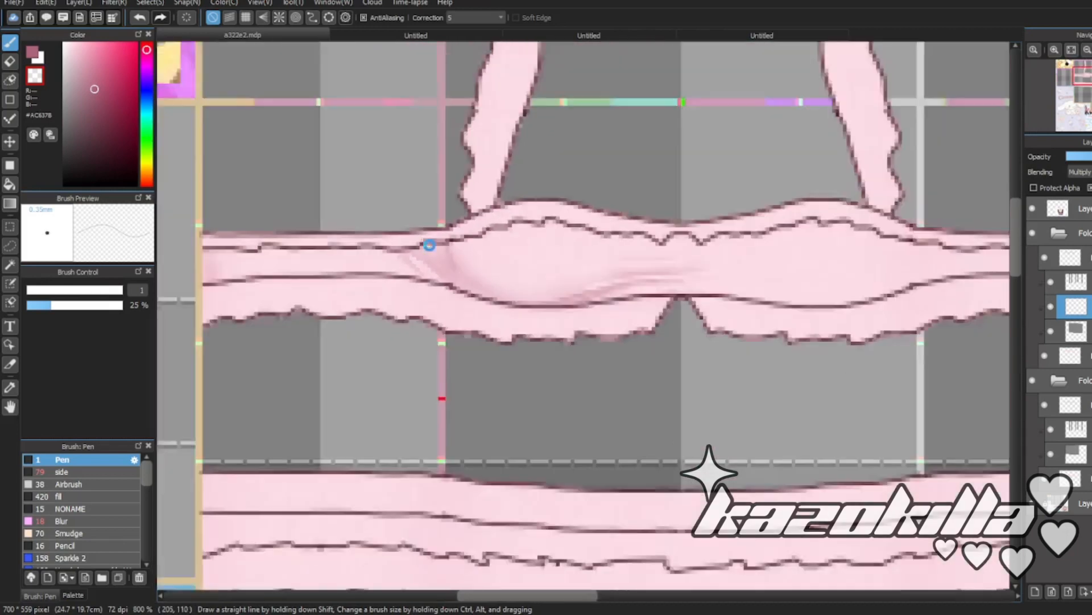
# - Soften the centre folds on the shading layer with the Blur brush at size 13.8
pyautogui.scroll(4, 506, 312)
pyautogui.click(68, 520)
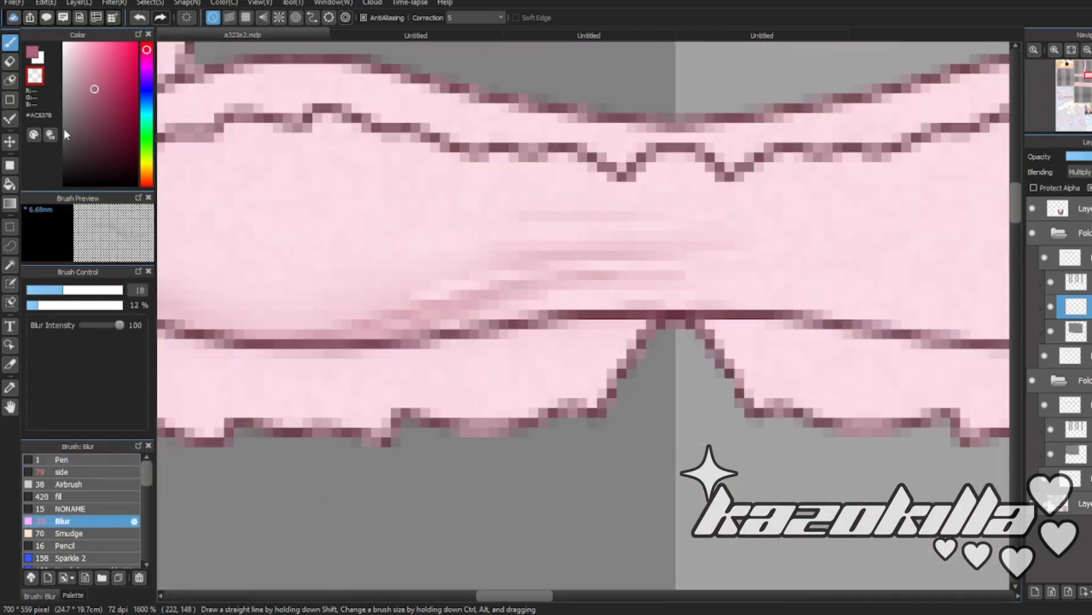
pyautogui.click(53, 294)
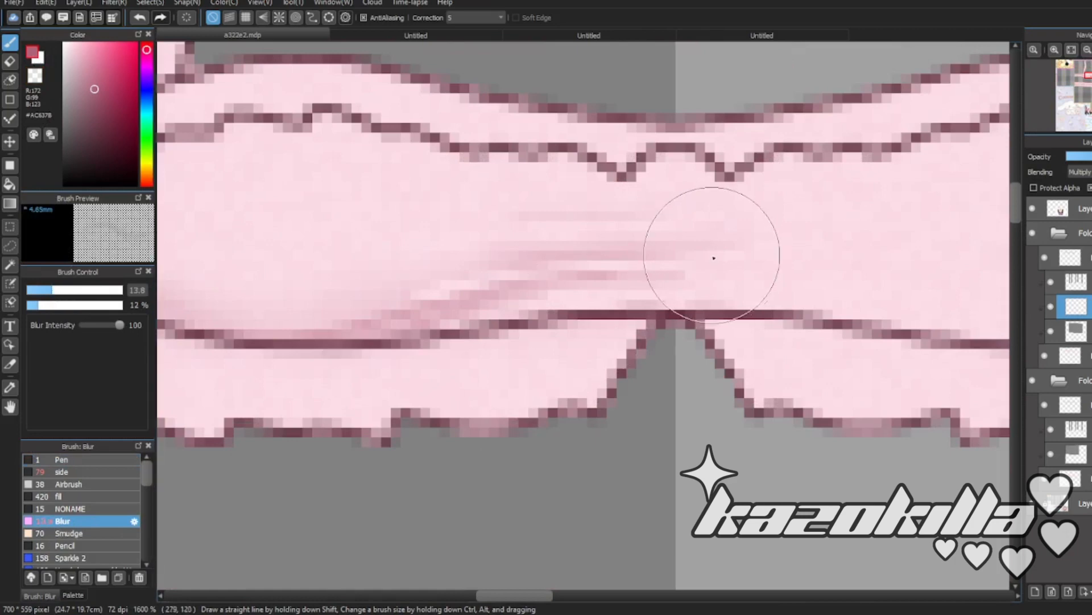
pyautogui.scroll(-4, 643, 351)
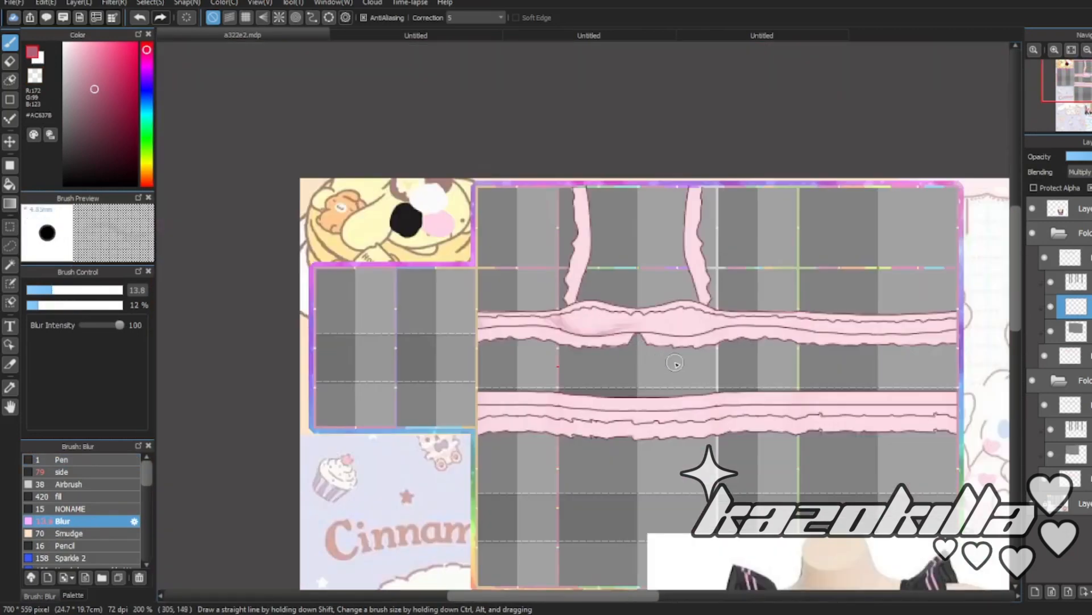
pyautogui.scroll(3, 601, 328)
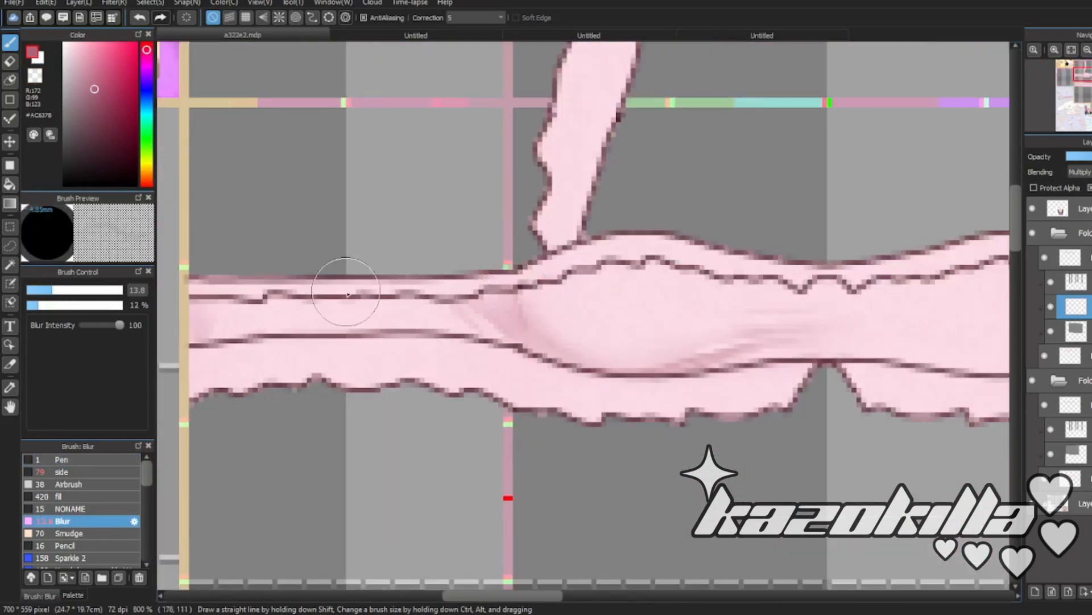
# - Shade beneath the ruffle line of the first cup with the Pen at 34% opacity in darker pink #933F5A
pyautogui.click(106, 458)
pyautogui.click(104, 102)
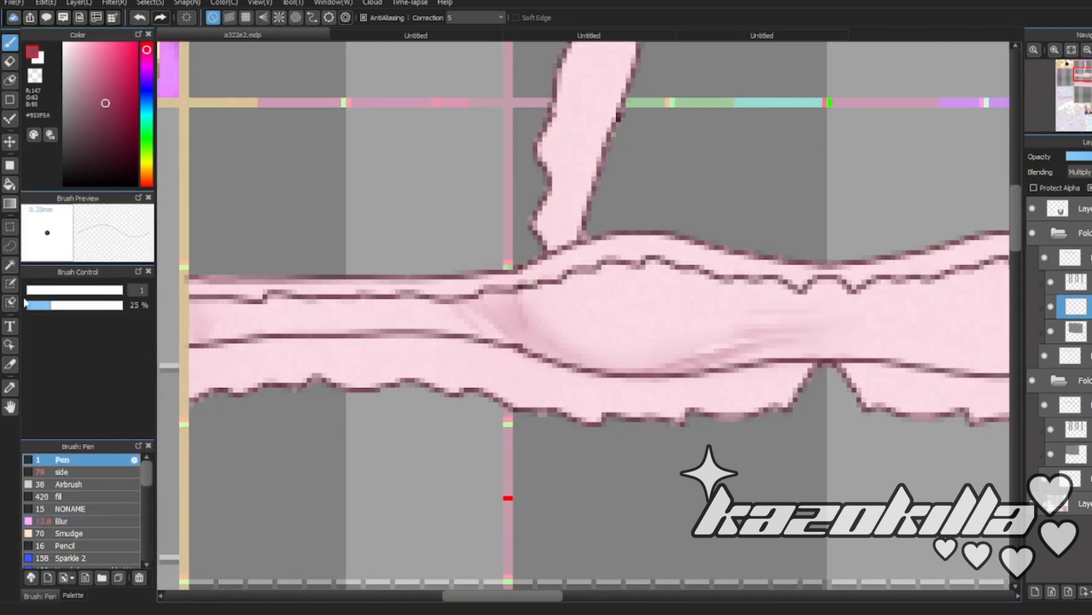
pyautogui.scroll(3, 568, 295)
pyautogui.moveTo(458, 286)
pyautogui.mouseDown()
pyautogui.moveTo(560, 268)
pyautogui.moveTo(631, 227)
pyautogui.moveTo(706, 242)
pyautogui.moveTo(763, 205)
pyautogui.mouseUp()
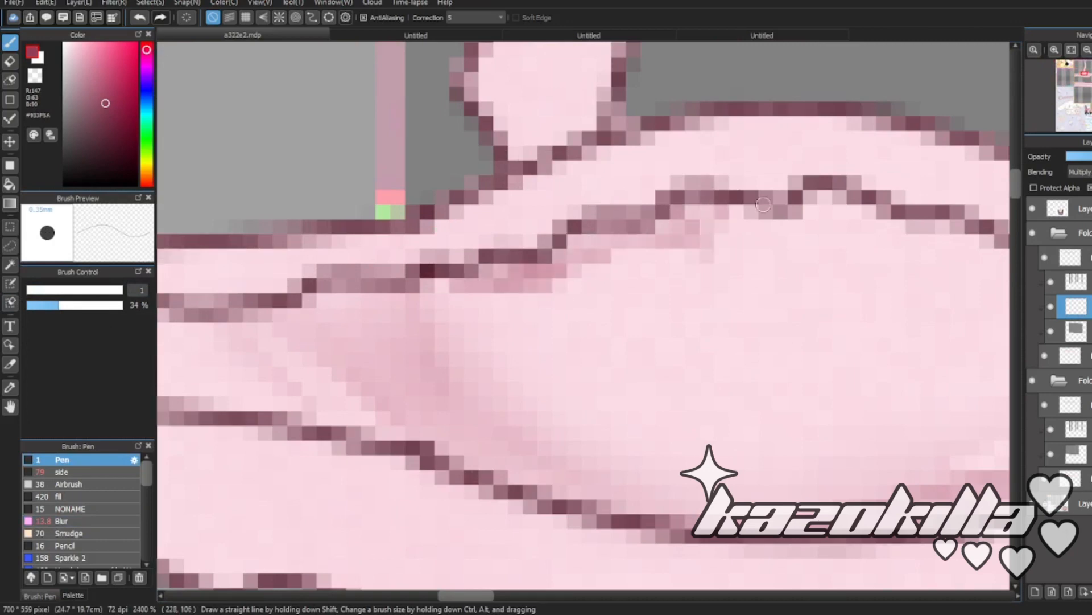
pyautogui.scroll(-3, 465, 261)
pyautogui.scroll(2, 532, 272)
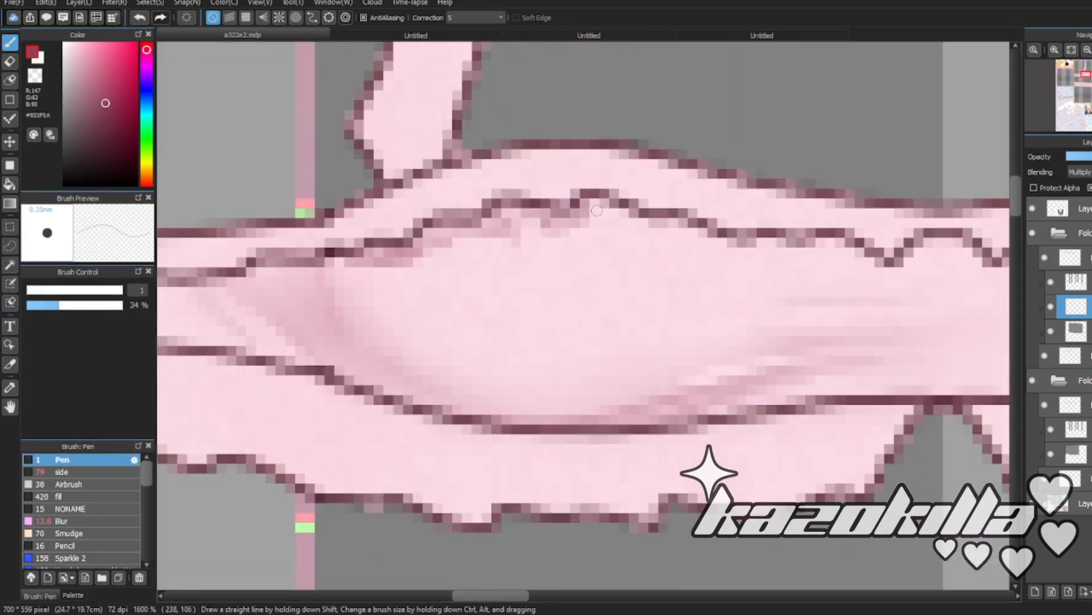
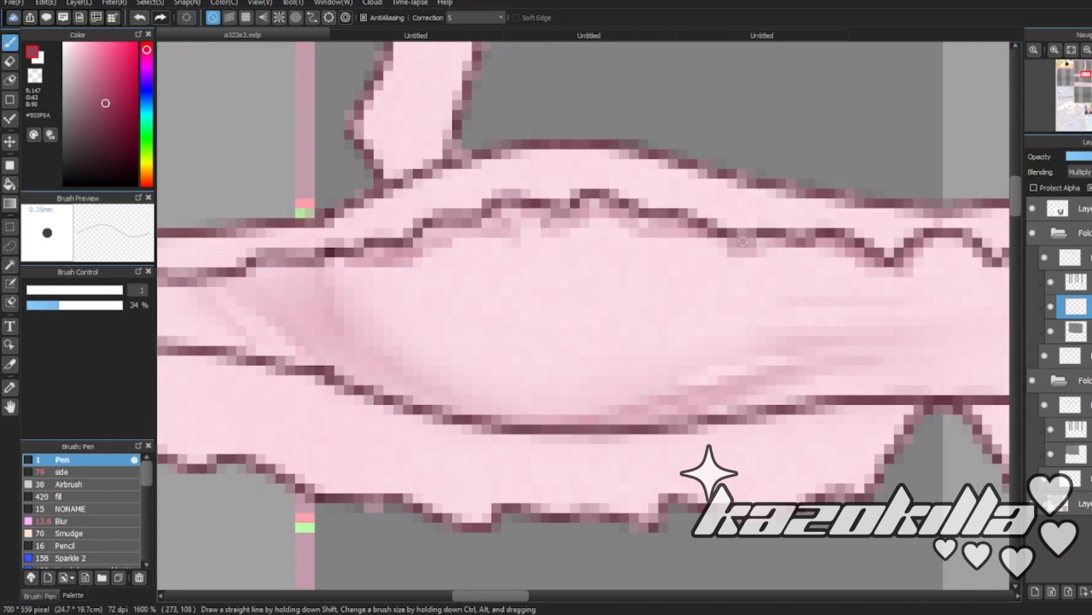
pyautogui.scroll(-6, 668, 317)
pyautogui.scroll(5, 624, 278)
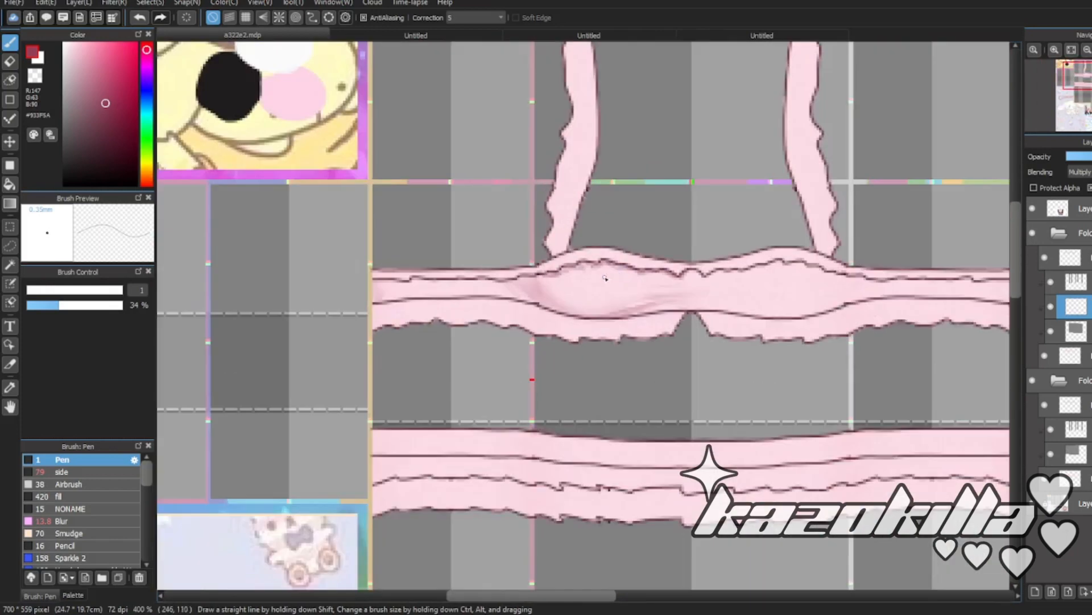
# - Continue the dark pink shading along the side band, beneath its ruffle line and along its lower seam
pyautogui.scroll(-1, 569, 235)
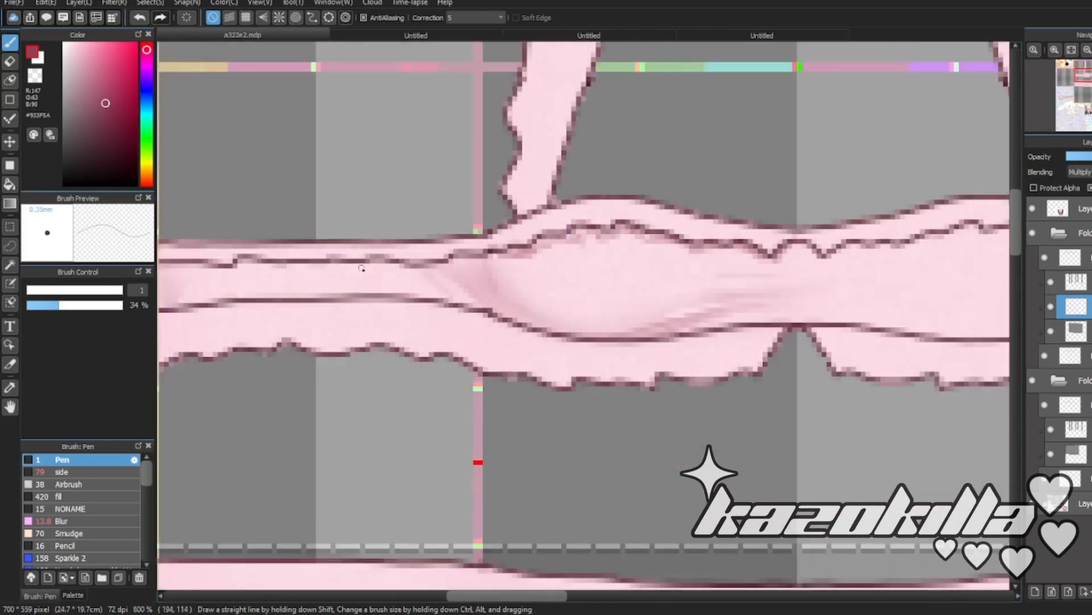
pyautogui.scroll(1, 362, 269)
pyautogui.moveTo(389, 254); pyautogui.dragTo(597, 262)
pyautogui.scroll(-4, 597, 293)
pyautogui.scroll(3, 455, 293)
pyautogui.moveTo(414, 330); pyautogui.dragTo(726, 318)
pyautogui.moveTo(403, 273); pyautogui.dragTo(734, 264)
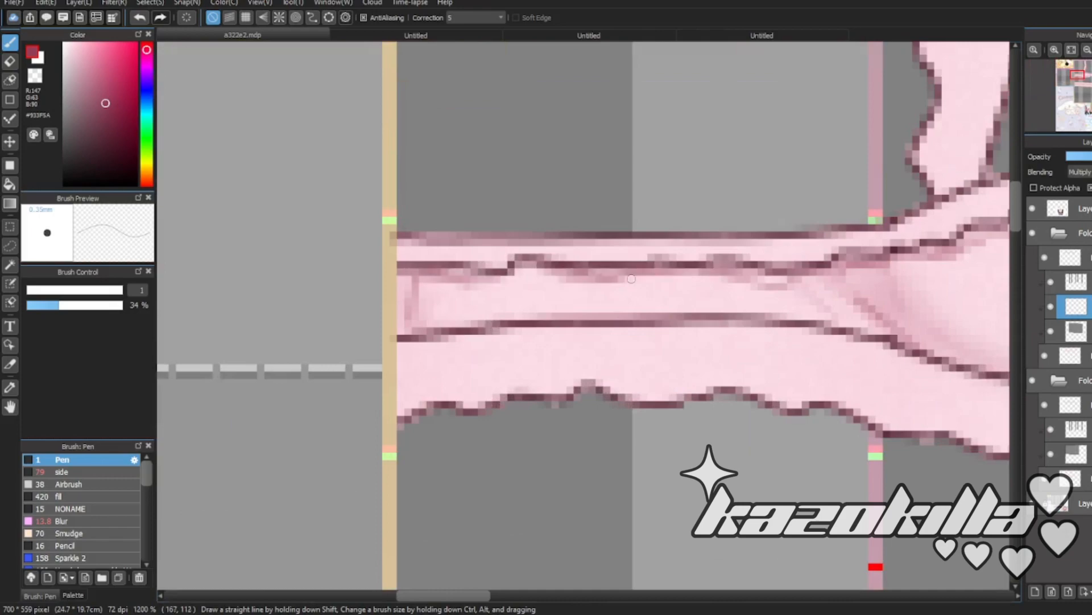
# - Soften the side band's new shading with the Blur brush at size 13.8 and 12% opacity
pyautogui.scroll(-4, 341, 265)
pyautogui.scroll(3, 408, 267)
pyautogui.click(62, 521)
pyautogui.scroll(-5, 604, 296)
pyautogui.scroll(4, 631, 289)
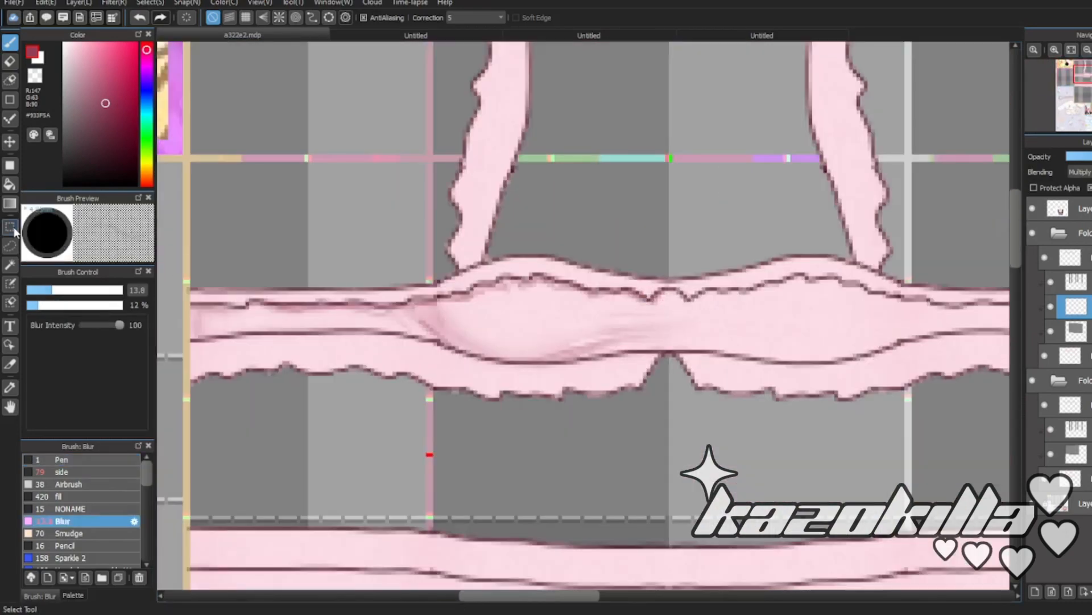
# - Copy the shaded half of the top's front and paste it mirrored onto the unshaded half
pyautogui.click(10, 227)
pyautogui.scroll(-2, 585, 281)
pyautogui.moveTo(321, 182); pyautogui.dragTo(642, 501)
pyautogui.hotkey('ctrl', 'c')
pyautogui.hotkey('ctrl', 'v')
pyautogui.hotkey('ctrl', 't')
pyautogui.press('Return')
# - Erase light streaks across the centre where the mirrored folds meet, using the Pen in transparent colour at 34% opacity
pyautogui.scroll(2, 636, 297)
pyautogui.moveTo(622, 303); pyautogui.dragTo(840, 306)
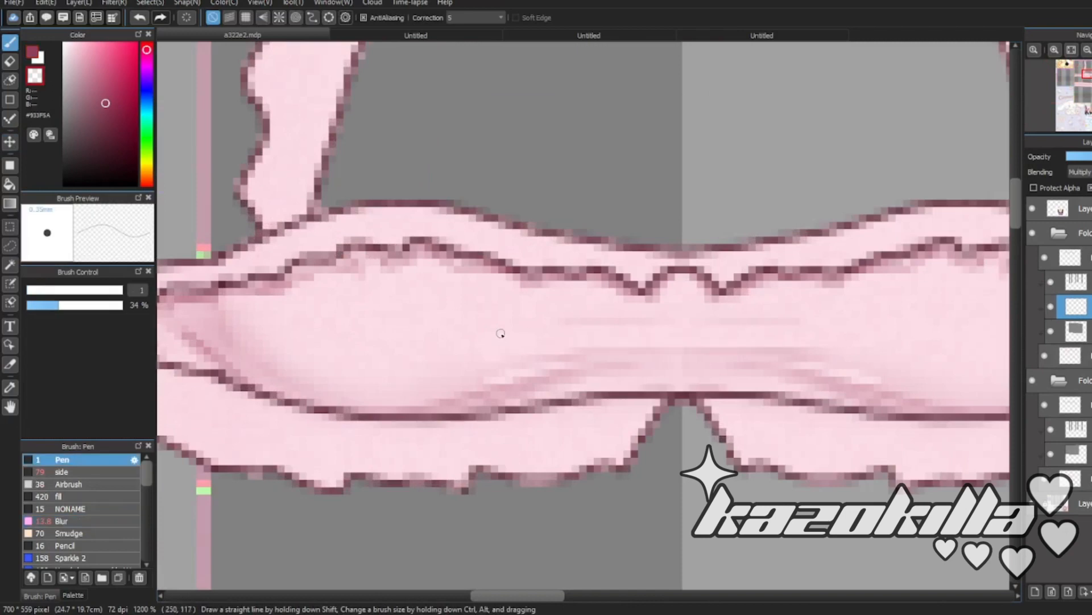
pyautogui.scroll(-7, 632, 334)
pyautogui.scroll(8, 643, 333)
pyautogui.moveTo(788, 380); pyautogui.dragTo(375, 369)
pyautogui.moveTo(449, 370); pyautogui.dragTo(690, 371)
# - Switch the Pen back to dark pink #933F5A and set its opacity to 23% for the centre folds
pyautogui.scroll(-4, 637, 262)
pyautogui.scroll(4, 643, 317)
pyautogui.click(32, 52)
pyautogui.click(48, 305)
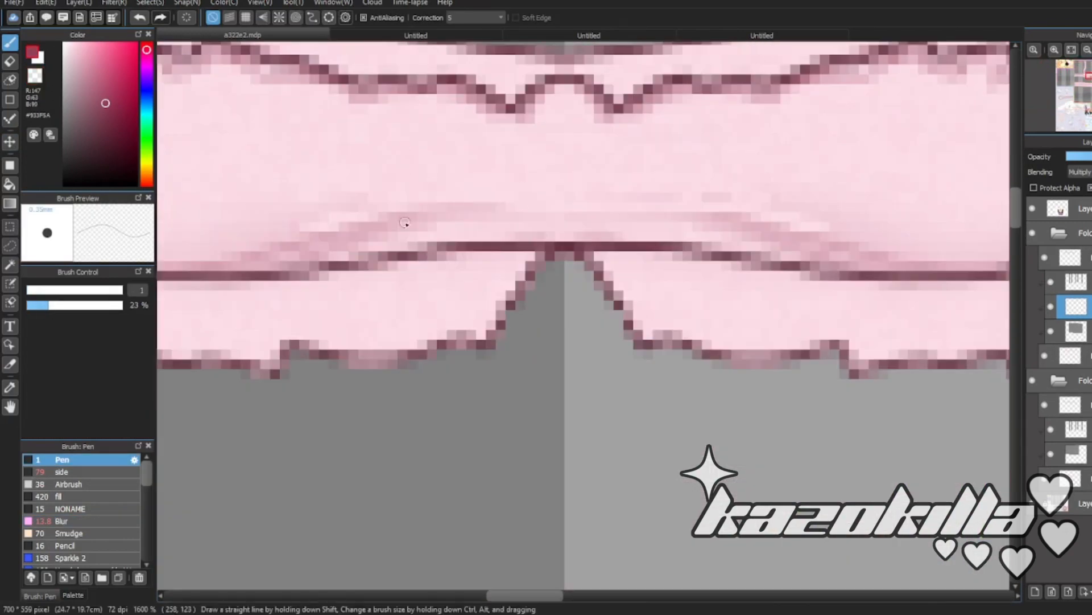
# - Paint Pen shading strokes in #933F5A above the lower seam, across the centre between the two cups
pyautogui.moveTo(405, 222); pyautogui.dragTo(707, 197)
pyautogui.scroll(-7, 592, 285)
pyautogui.scroll(6, 583, 269)
pyautogui.moveTo(456, 279); pyautogui.dragTo(729, 249)
# - Soften the shading between the cups with the Blur brush at size 13.8 and 12% opacity
pyautogui.click(62, 521)
pyautogui.moveTo(501, 254)
pyautogui.mouseDown()
pyautogui.moveTo(821, 253)
pyautogui.moveTo(737, 274)
pyautogui.moveTo(490, 283)
pyautogui.moveTo(331, 328)
pyautogui.mouseUp()
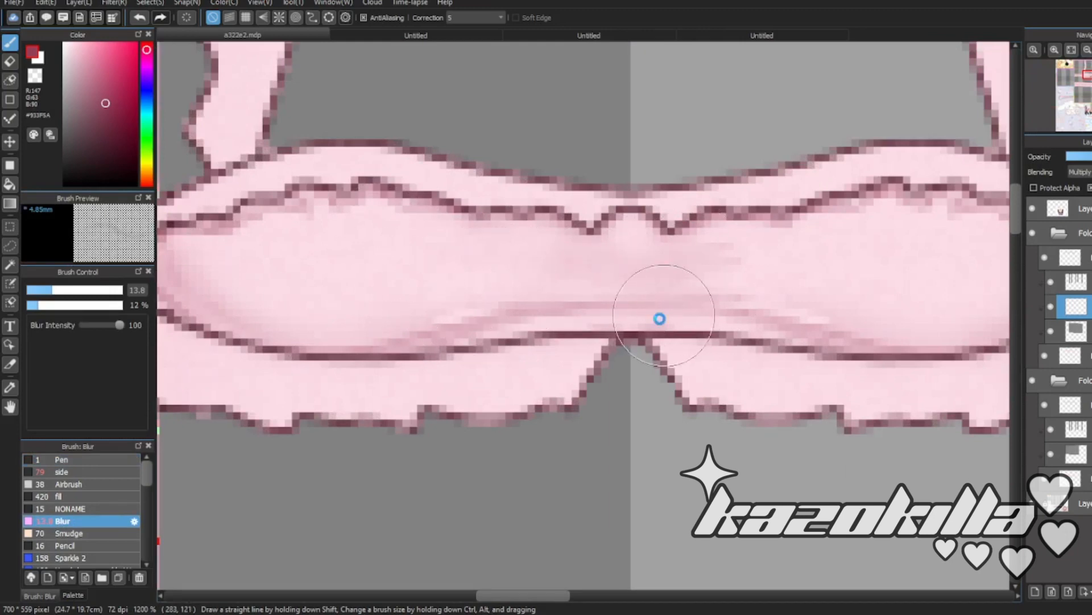
pyautogui.scroll(-7, 677, 324)
pyautogui.scroll(5, 702, 325)
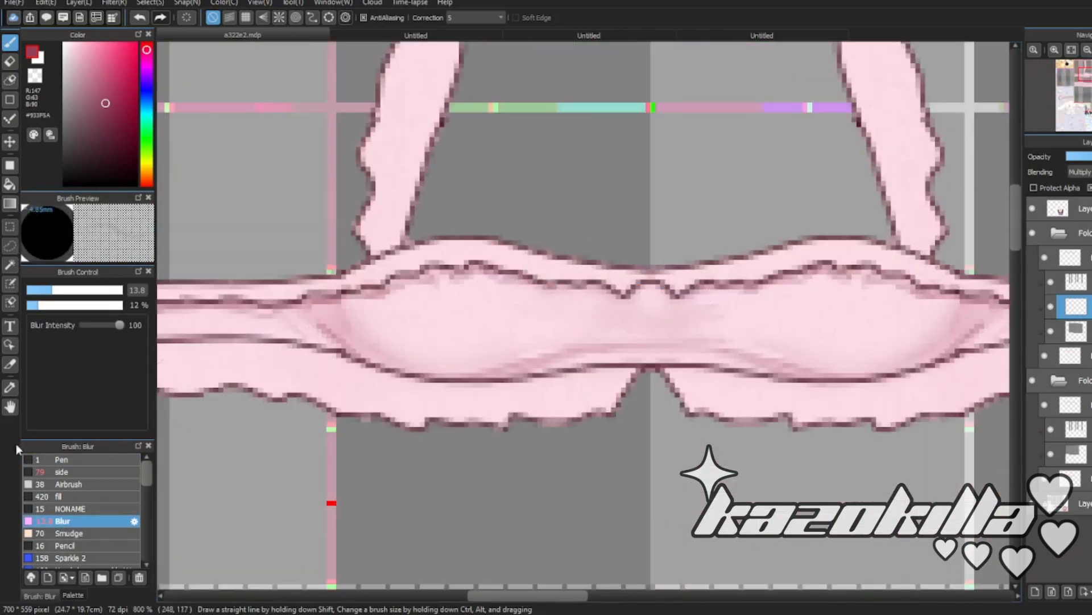
# - Lighten parts of the blurred centre shading using the Pen with the transparent colour
pyautogui.click(60, 459)
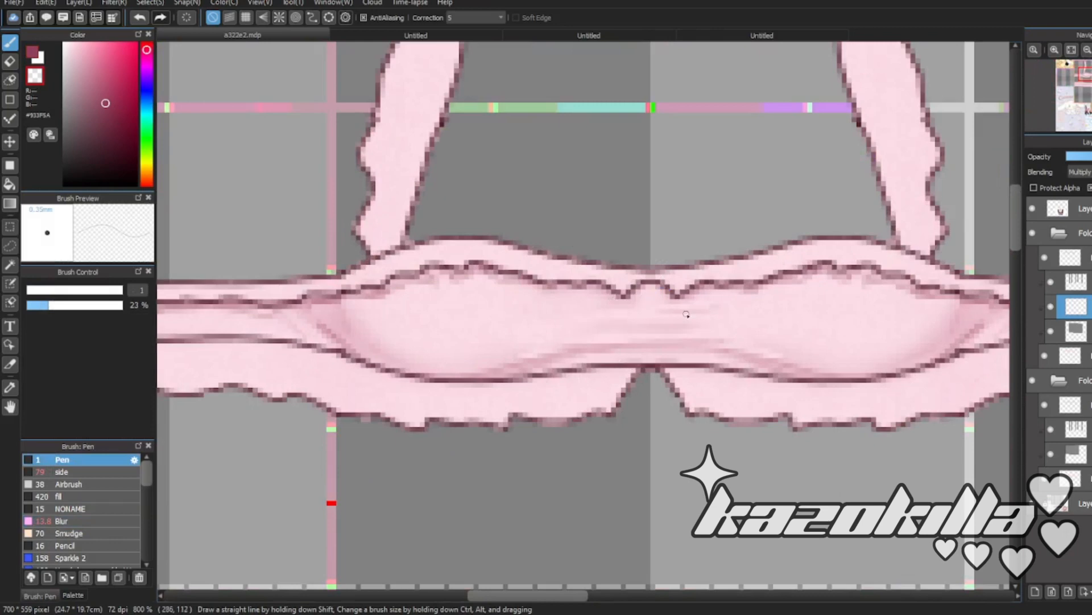
pyautogui.scroll(-5, 674, 291)
pyautogui.scroll(4, 760, 330)
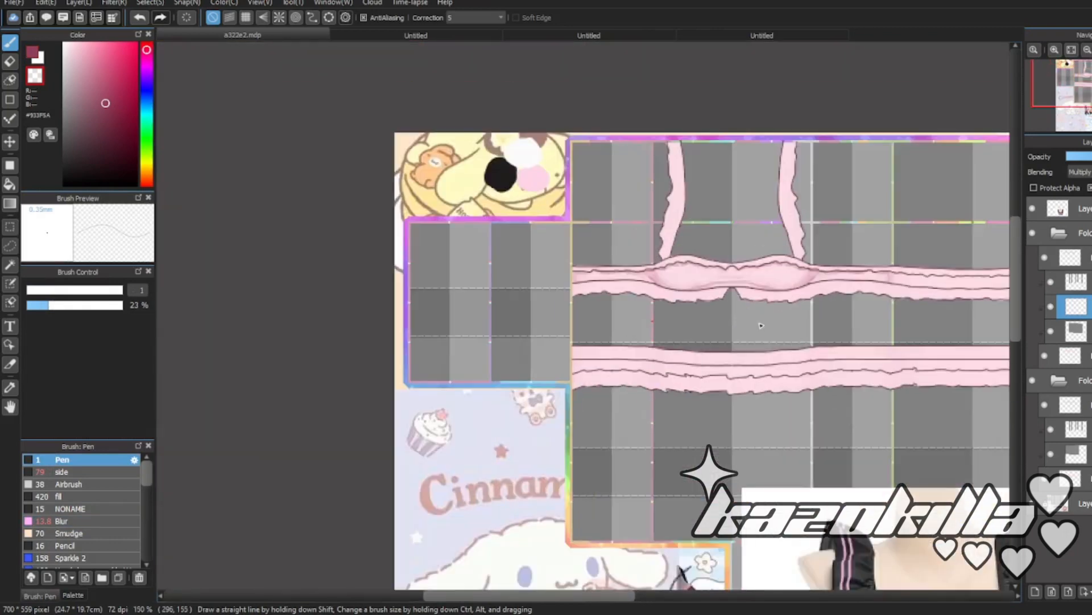
# - Deepen the shadows at the outer edges of the cups and beneath the ruffled trim with dark red #6C3043
pyautogui.scroll(5, 604, 230)
pyautogui.click(105, 125)
pyautogui.scroll(-7, 562, 307)
pyautogui.scroll(7, 503, 278)
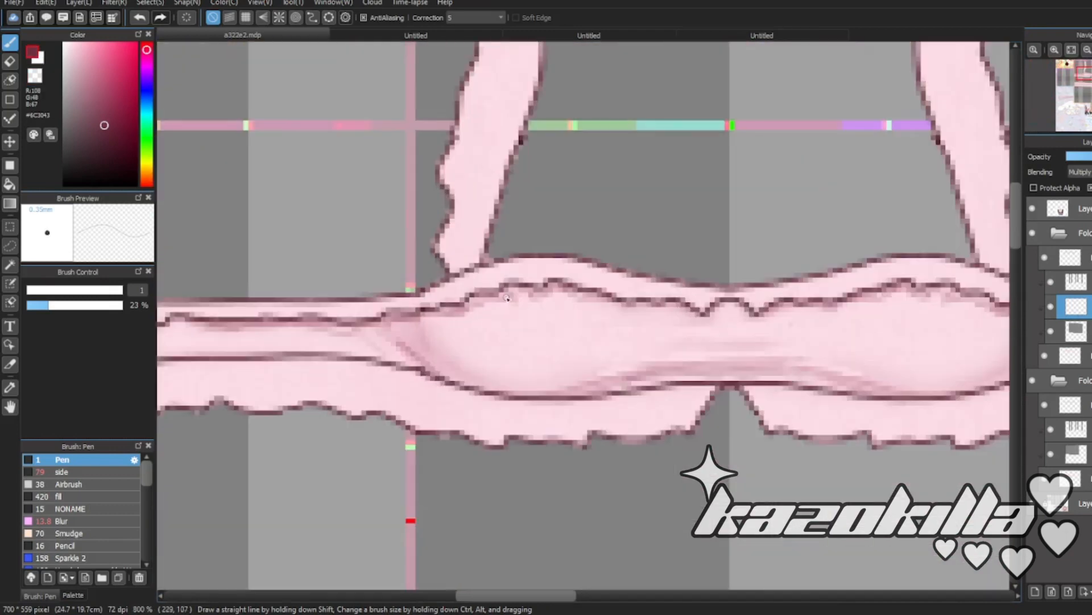
pyautogui.scroll(1, 431, 356)
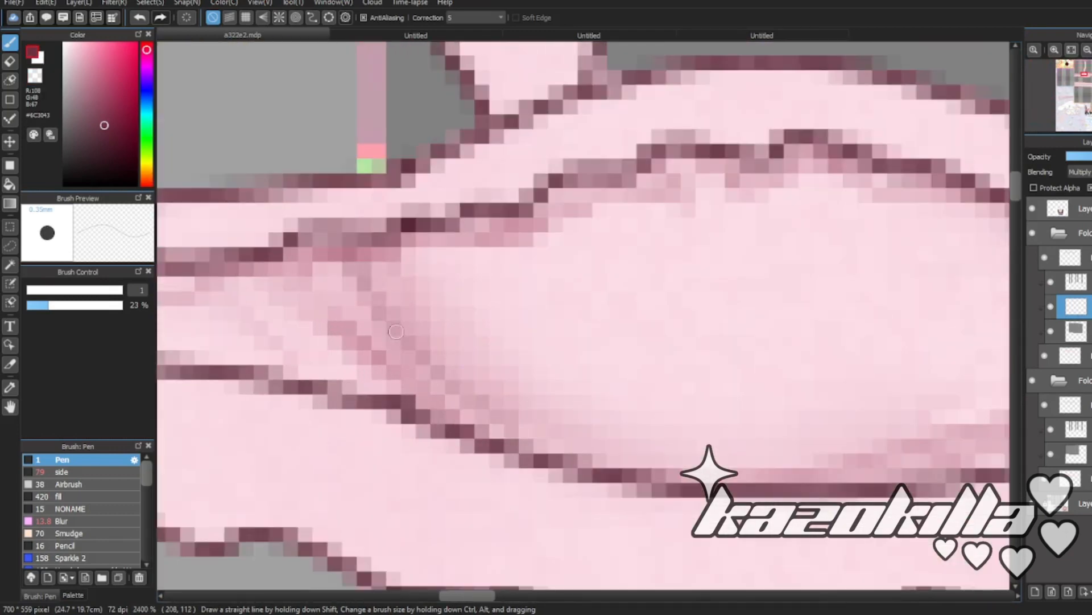
pyautogui.scroll(-7, 397, 331)
pyautogui.scroll(5, 585, 263)
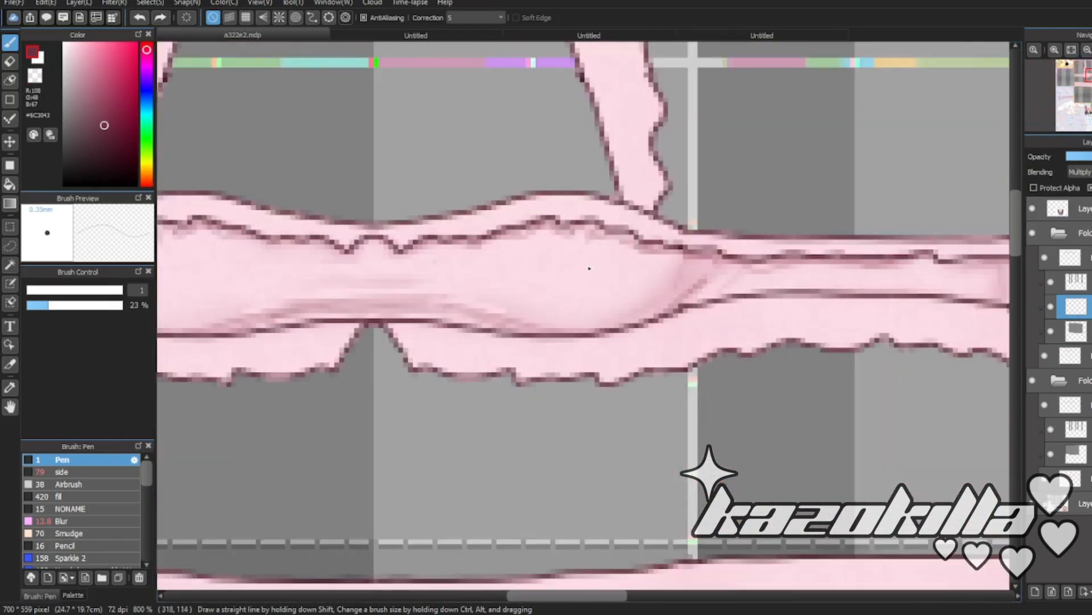
pyautogui.scroll(-5, 628, 330)
pyautogui.scroll(5, 600, 284)
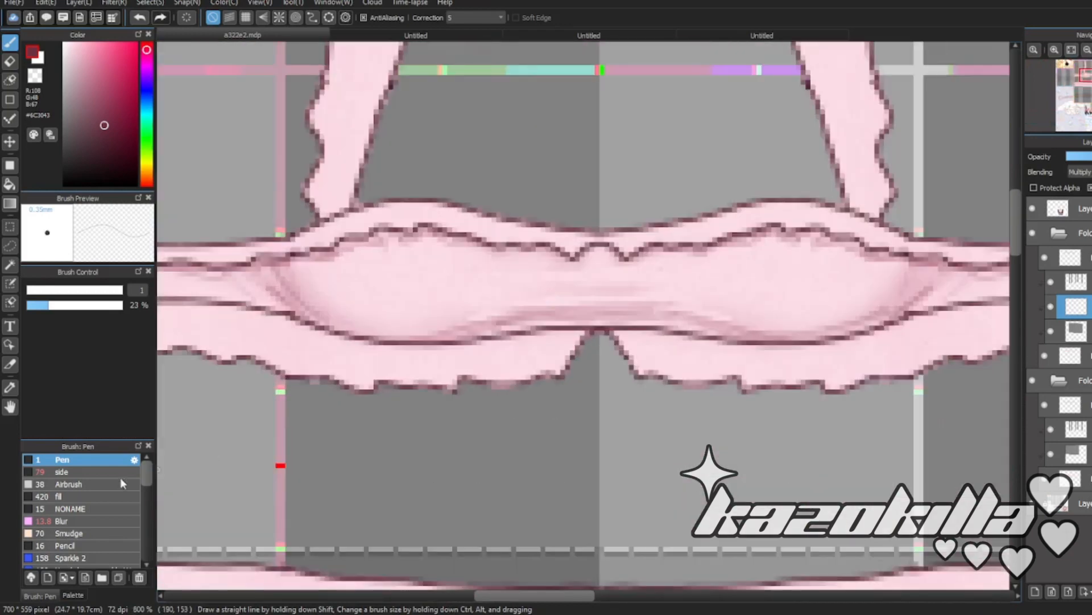
pyautogui.click(85, 485)
pyautogui.moveTo(762, 318)
pyautogui.mouseDown()
pyautogui.moveTo(829, 324)
pyautogui.moveTo(858, 308)
pyautogui.mouseUp()
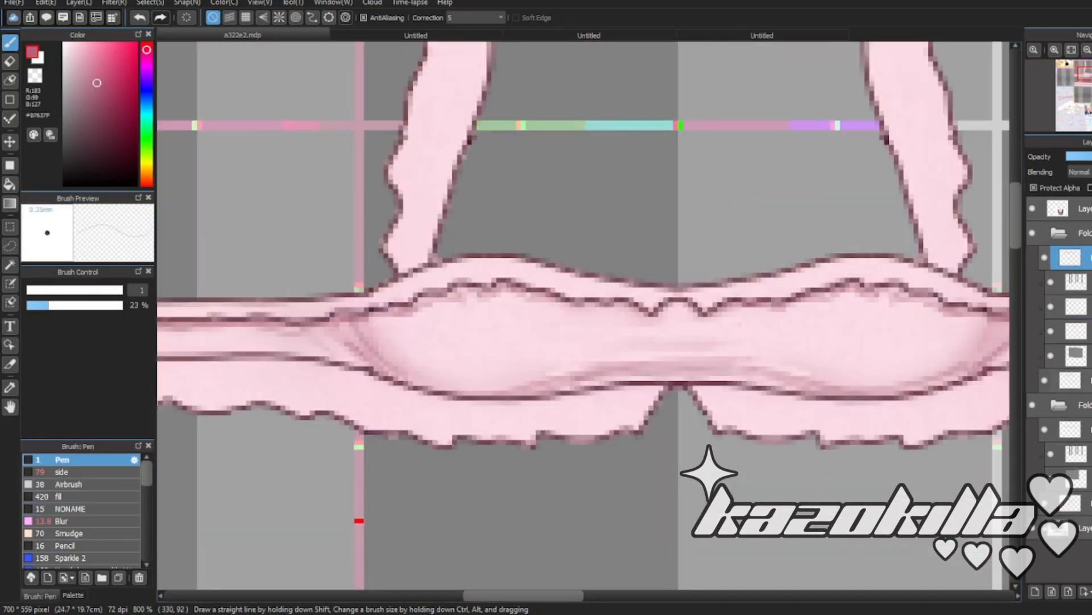
# - On the new Multiply layer above the base, draw the first fold lines in #B7637F on the ruffled trim over the right cup's peak
pyautogui.click(1078, 307)
pyautogui.click(1081, 324)
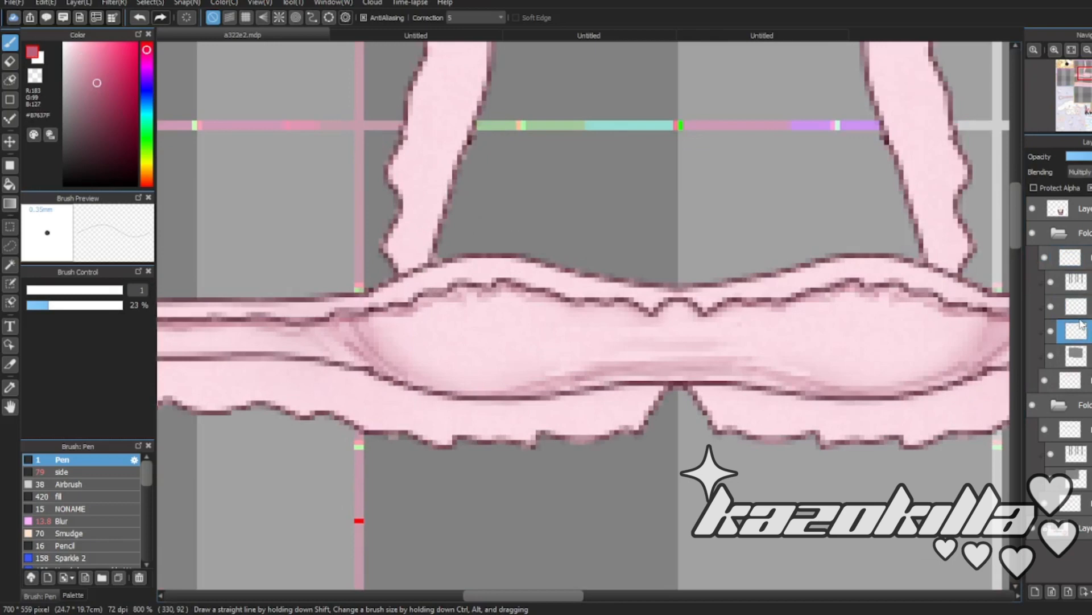
pyautogui.scroll(-3, 571, 322)
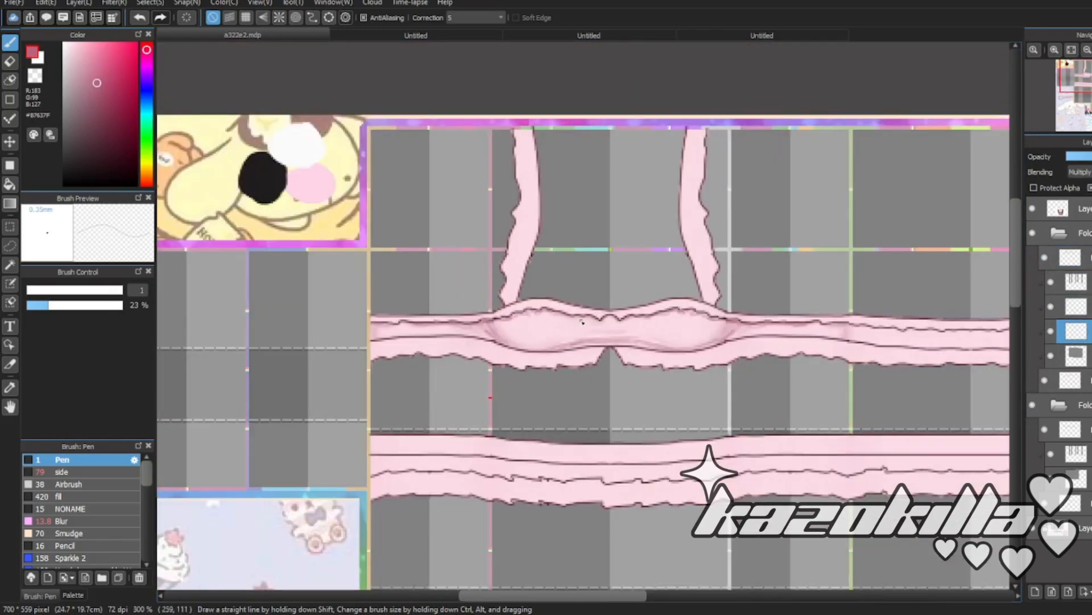
pyautogui.scroll(5, 583, 322)
pyautogui.scroll(-1, 611, 288)
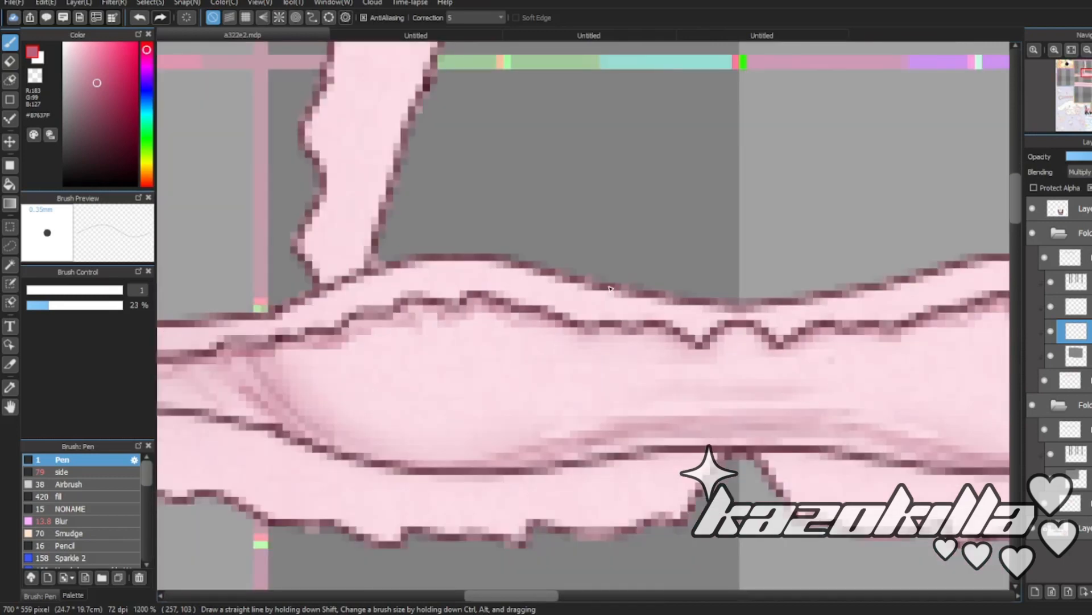
pyautogui.scroll(-3, 757, 305)
pyautogui.scroll(2, 828, 569)
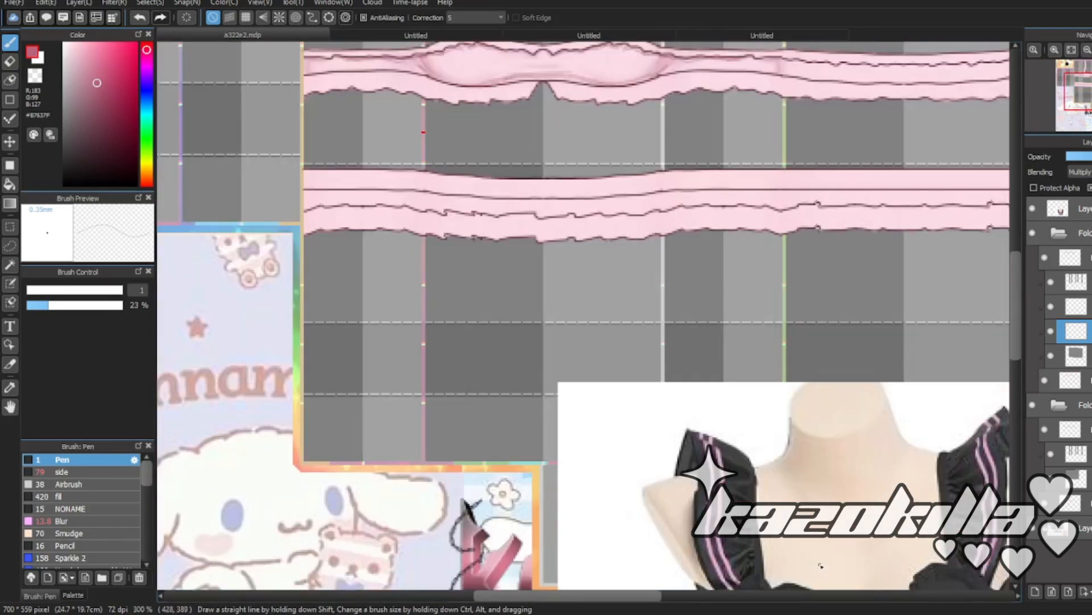
pyautogui.scroll(2, 736, 555)
pyautogui.scroll(-3, 746, 542)
pyautogui.scroll(3, 655, 333)
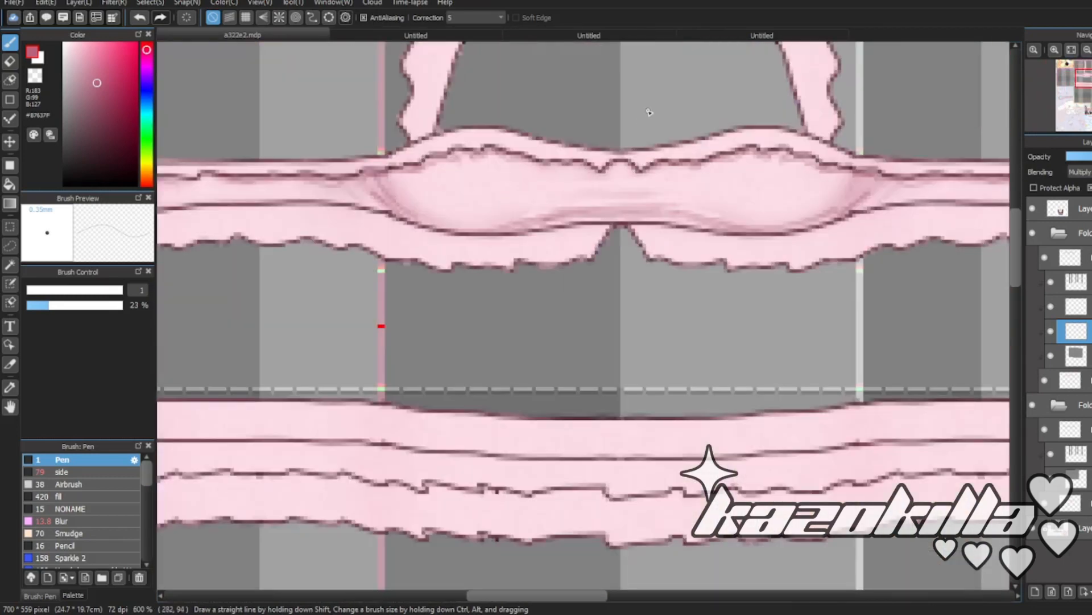
pyautogui.scroll(2, 650, 112)
pyautogui.scroll(-2, 514, 288)
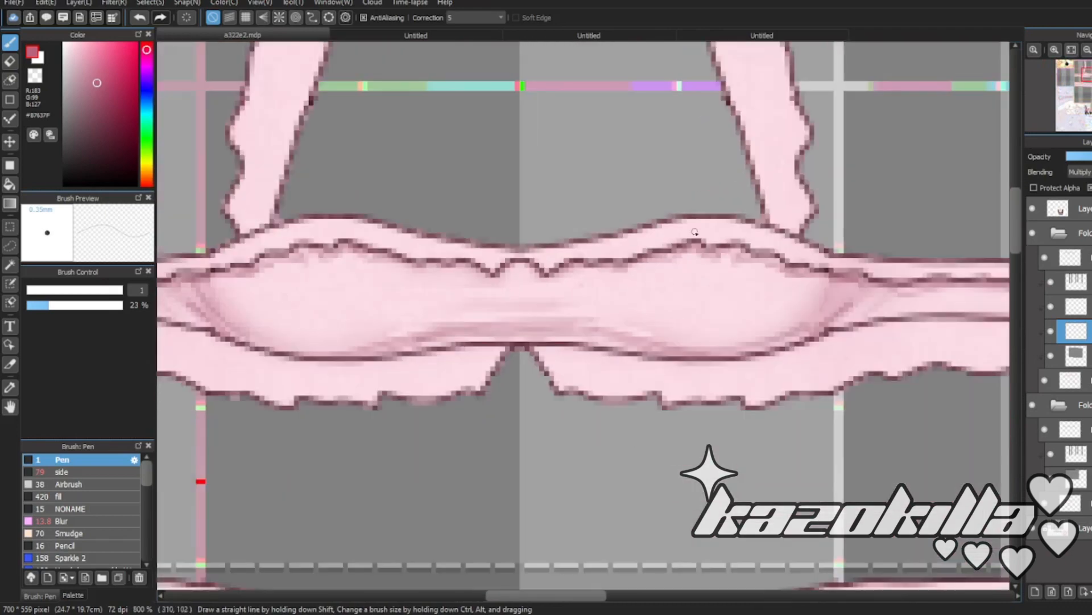
pyautogui.scroll(2, 694, 231)
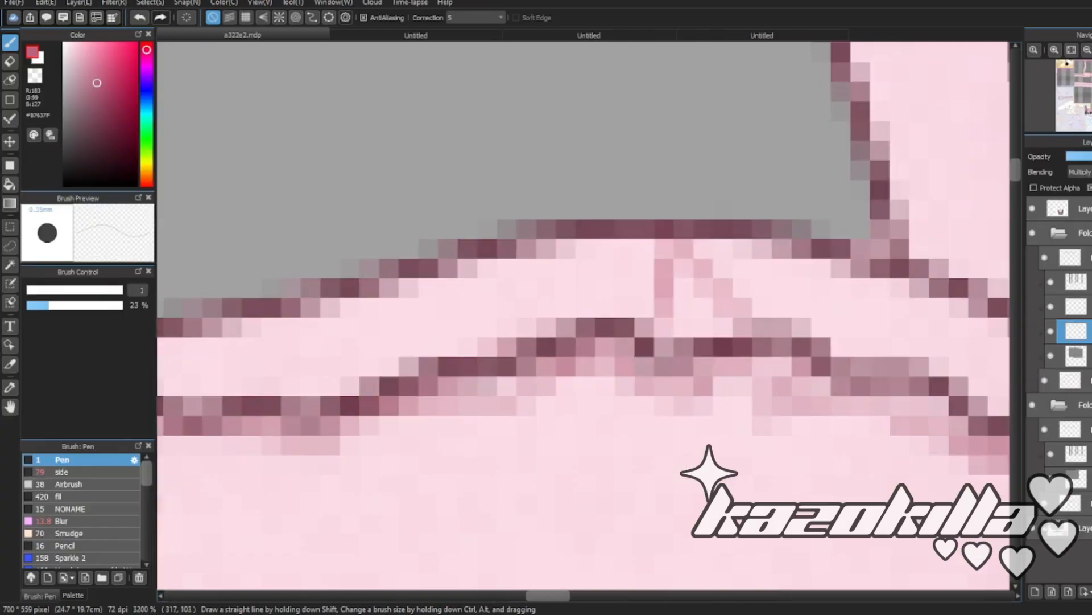
pyautogui.scroll(-3, 594, 294)
pyautogui.scroll(3, 594, 297)
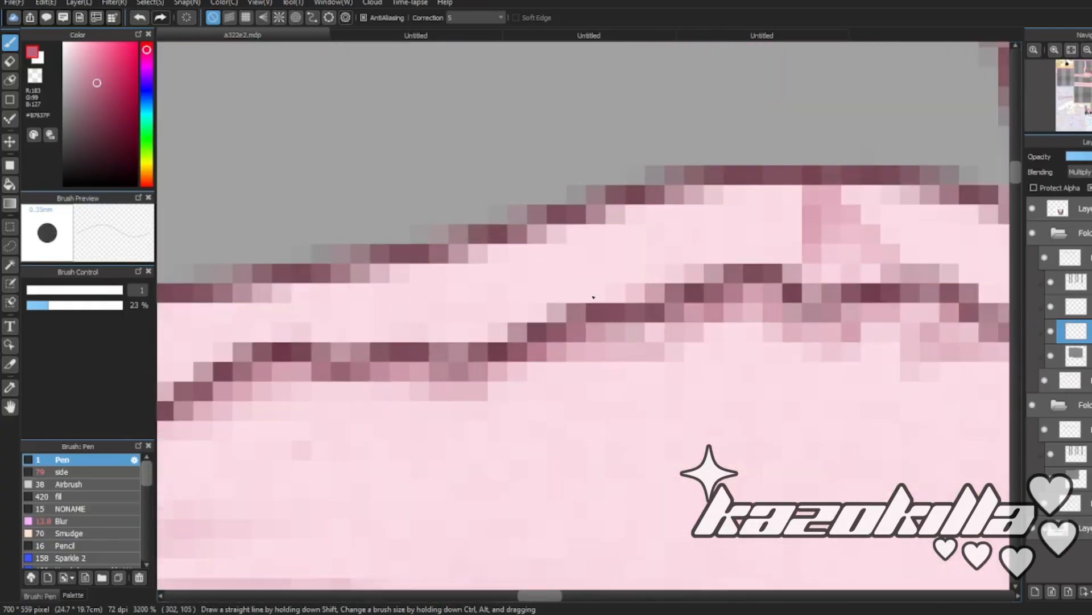
# - Draw more slanted fold lines on the trim from the right cup's peak towards the centre
pyautogui.scroll(-3, 655, 292)
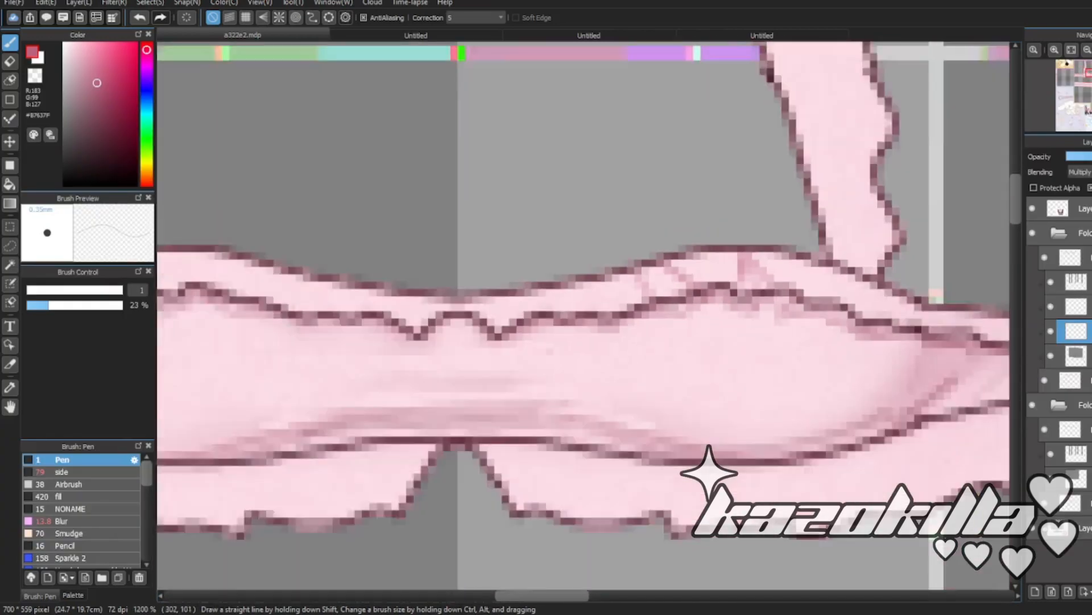
pyautogui.scroll(2, 657, 293)
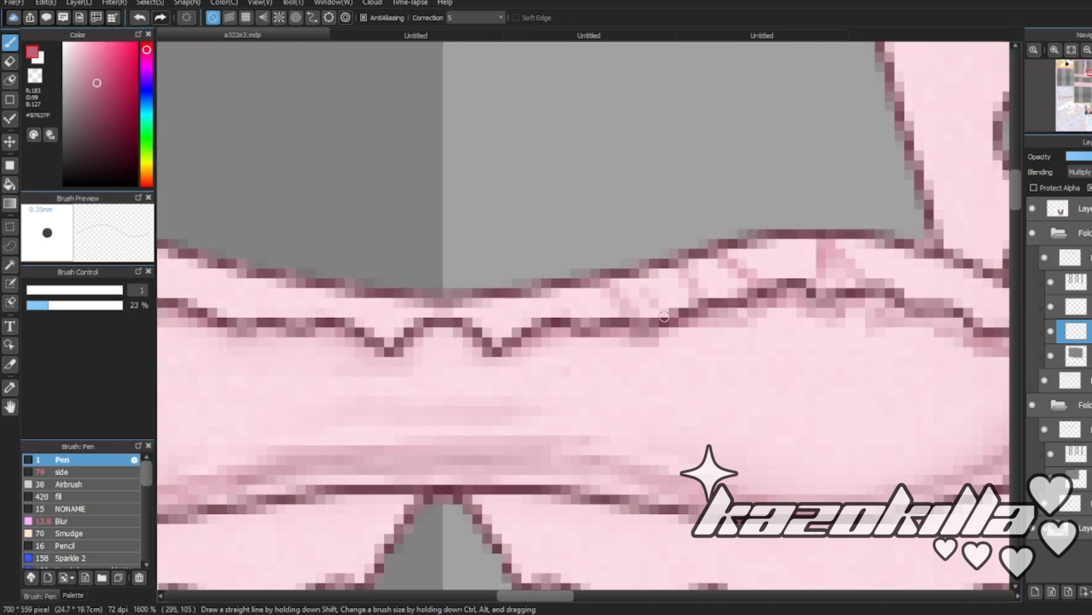
pyautogui.scroll(-3, 720, 346)
pyautogui.scroll(5, 708, 337)
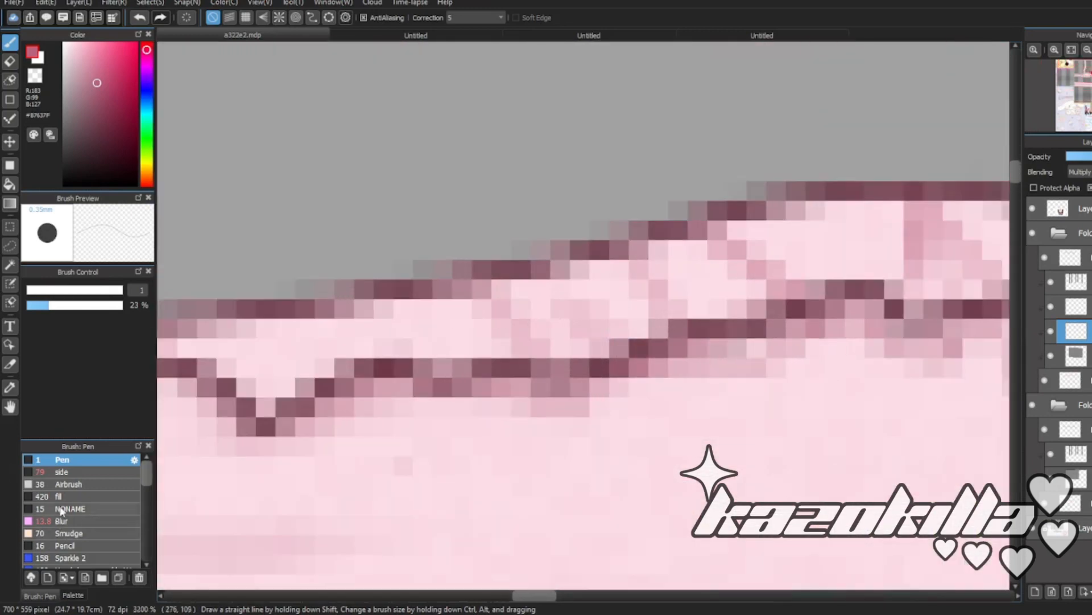
# - Set the Blur brush to size 7.7 and add Pen folds to the trim beside the centre notch
pyautogui.click(63, 521)
pyautogui.moveTo(41, 292); pyautogui.dragTo(39, 291)
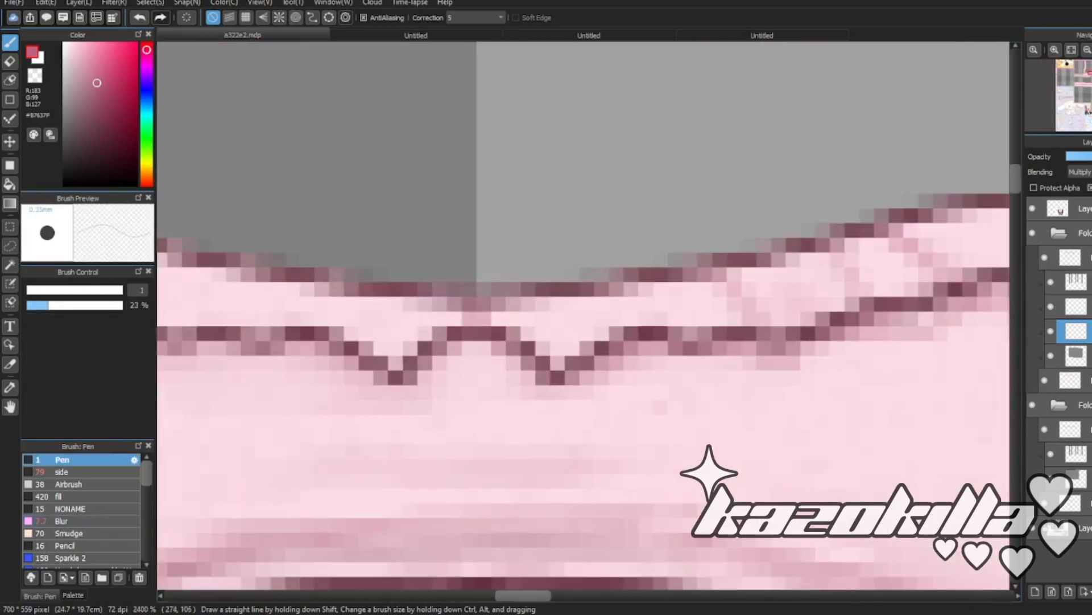
pyautogui.moveTo(648, 322); pyautogui.dragTo(604, 288)
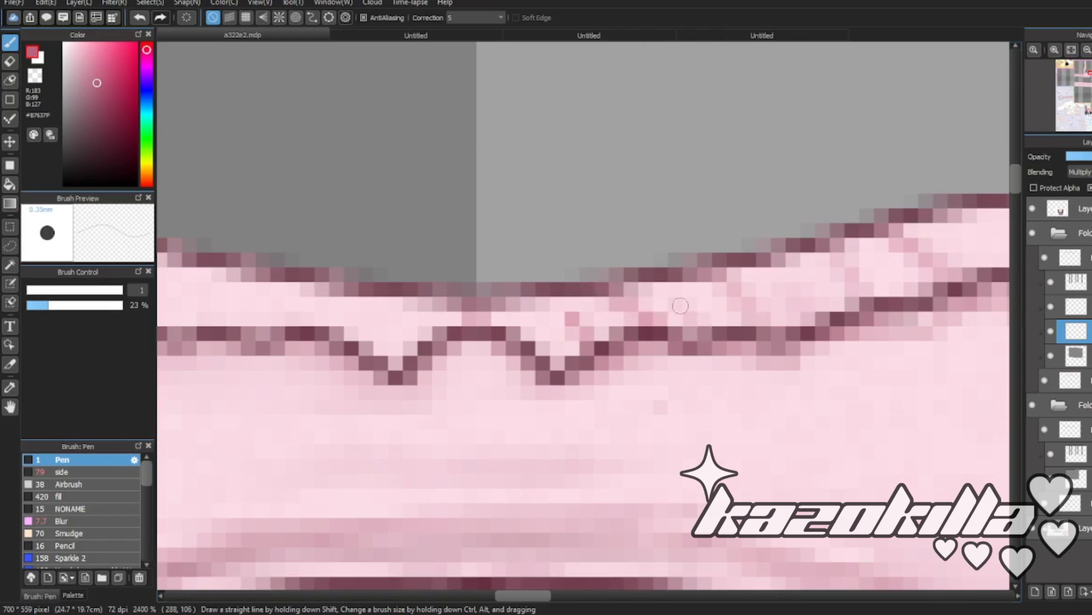
pyautogui.scroll(-5, 697, 255)
pyautogui.scroll(4, 731, 288)
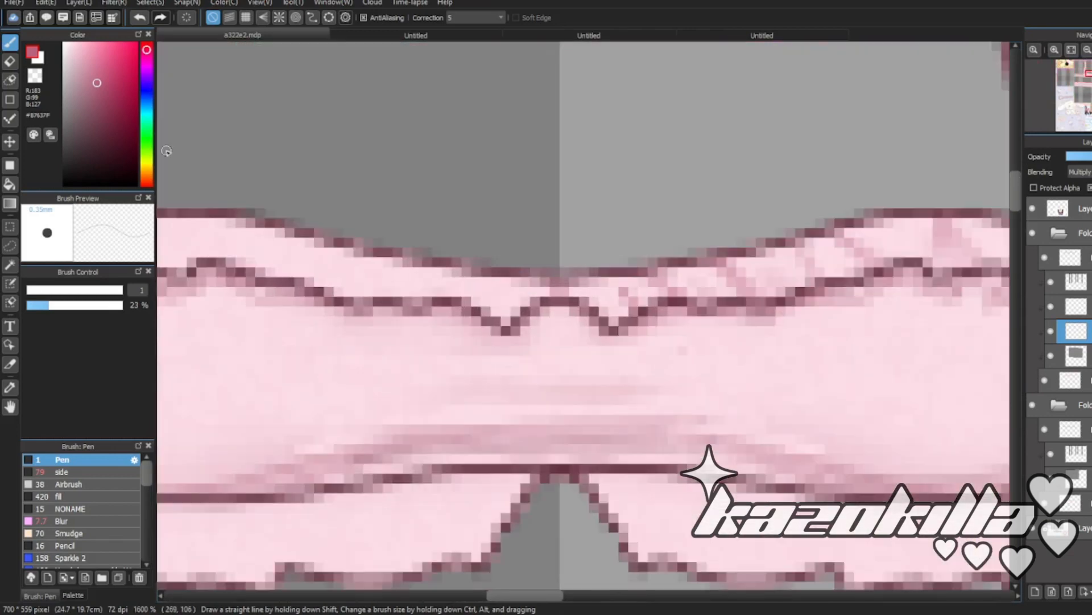
# - Refine the right trim's folds with the transparent colour and extend them to the strap joint
pyautogui.click(34, 75)
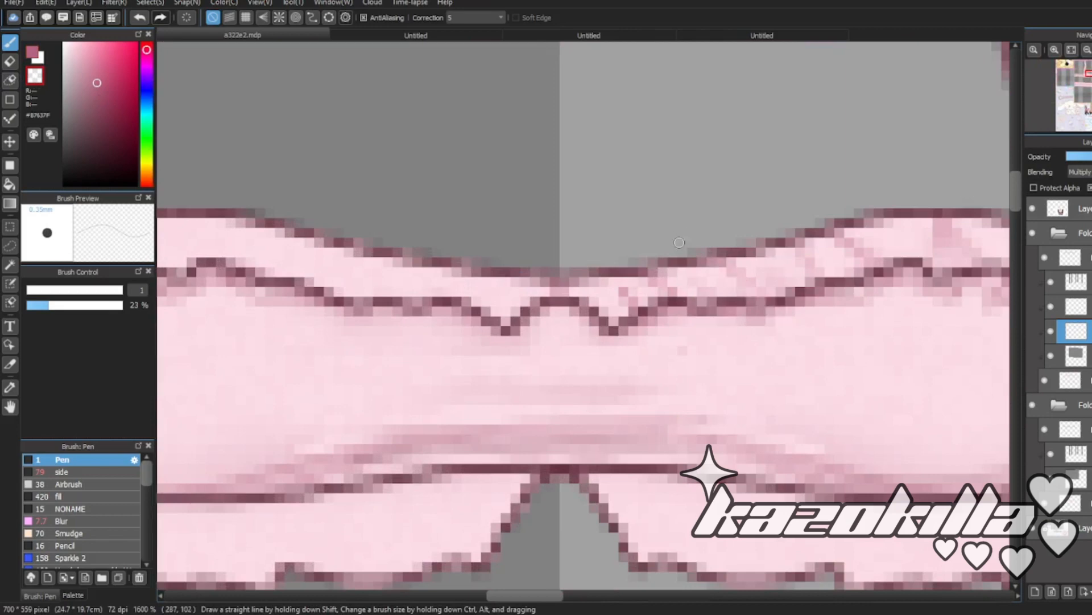
pyautogui.scroll(-4, 688, 254)
pyautogui.scroll(4, 688, 254)
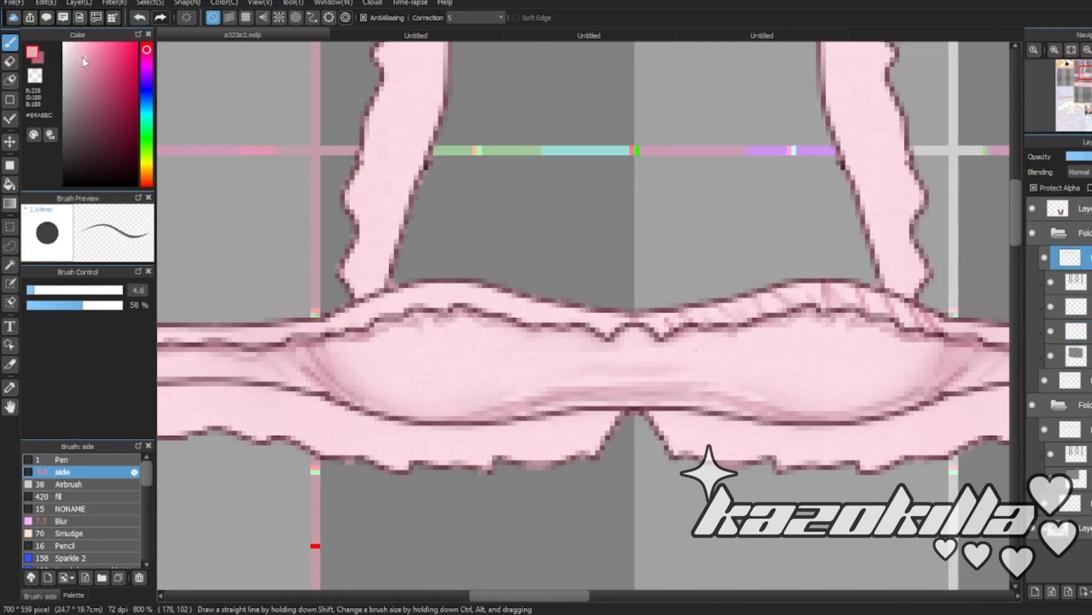
# - Recolour the upper outline of the right cup's trim light pink on the alpha-protected layer, using the side brush at size 4.6
pyautogui.click(82, 53)
pyautogui.scroll(3, 809, 289)
pyautogui.moveTo(933, 276); pyautogui.dragTo(481, 330)
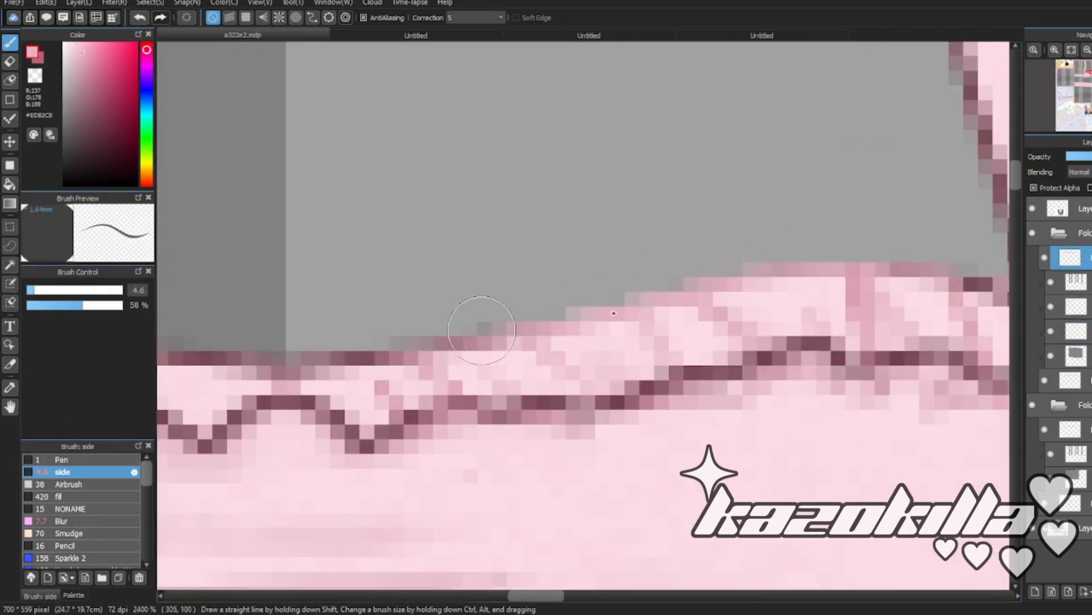
pyautogui.scroll(-5, 482, 330)
pyautogui.scroll(5, 709, 291)
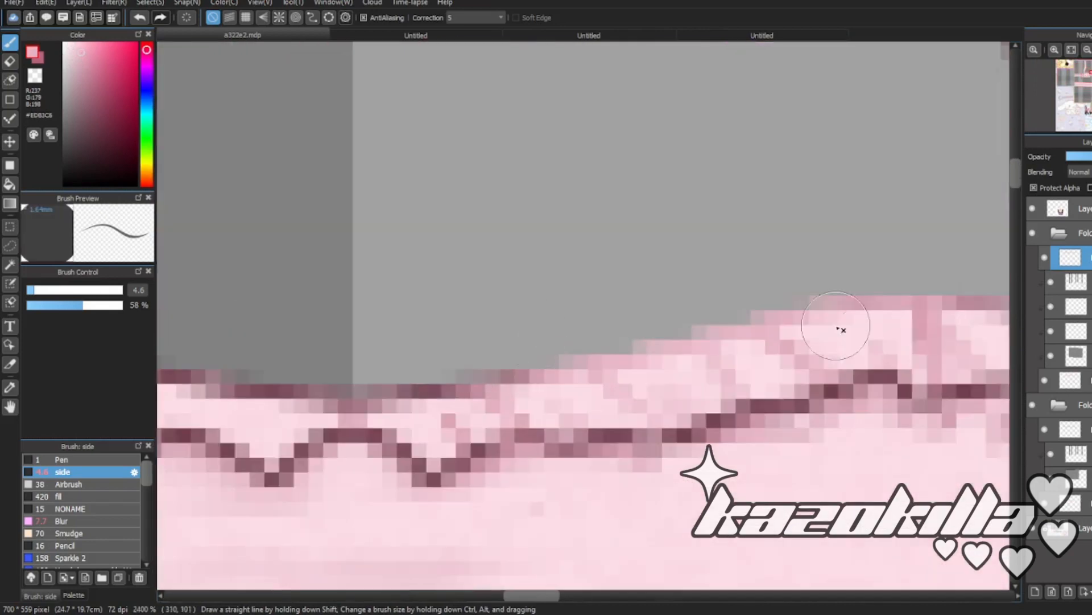
pyautogui.moveTo(681, 384)
pyautogui.mouseDown()
pyautogui.moveTo(655, 375)
pyautogui.moveTo(731, 306)
pyautogui.moveTo(445, 358)
pyautogui.moveTo(486, 350)
pyautogui.moveTo(244, 358)
pyautogui.moveTo(297, 381)
pyautogui.moveTo(273, 392)
pyautogui.mouseUp()
pyautogui.moveTo(933, 279); pyautogui.dragTo(506, 302)
pyautogui.scroll(-5, 570, 319)
pyautogui.scroll(3, 603, 327)
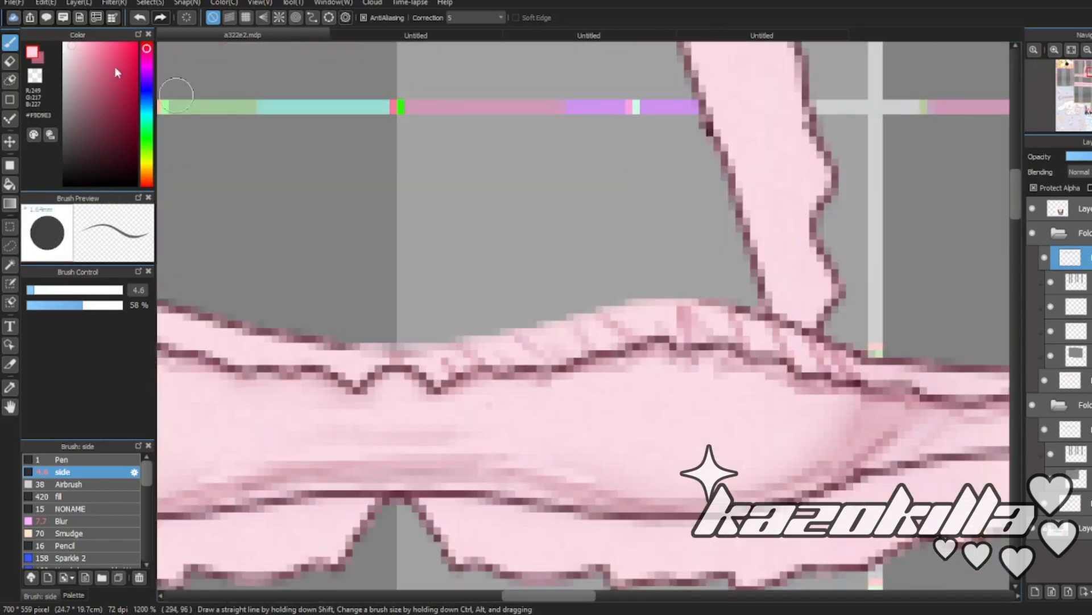
# - Hide the grey template background and recolour the outline around the right cup's strap joint in light pink #EBC3CE
pyautogui.moveTo(699, 291)
pyautogui.mouseDown()
pyautogui.moveTo(745, 322)
pyautogui.moveTo(757, 312)
pyautogui.moveTo(749, 336)
pyautogui.moveTo(740, 260)
pyautogui.moveTo(779, 318)
pyautogui.mouseUp()
pyautogui.click(1032, 528)
pyautogui.scroll(-6, 663, 321)
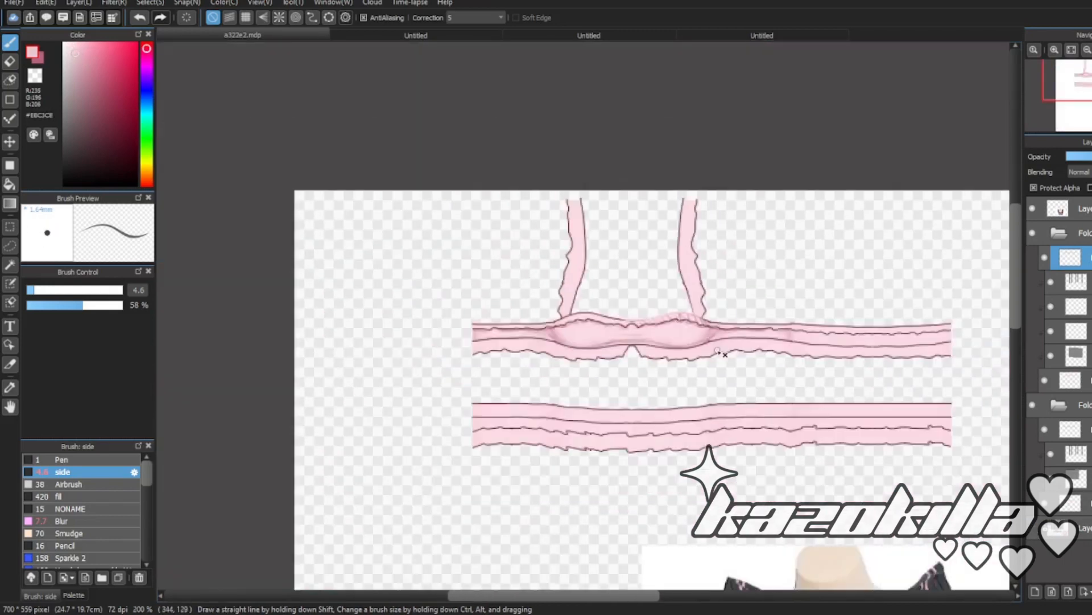
pyautogui.scroll(7, 711, 320)
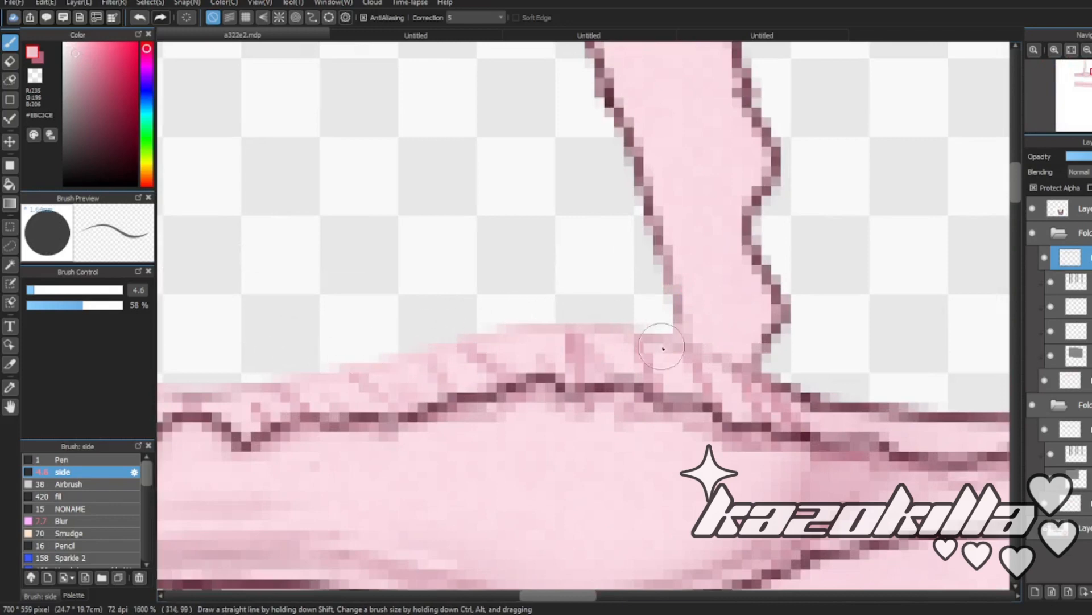
pyautogui.scroll(-4, 683, 370)
pyautogui.scroll(4, 722, 392)
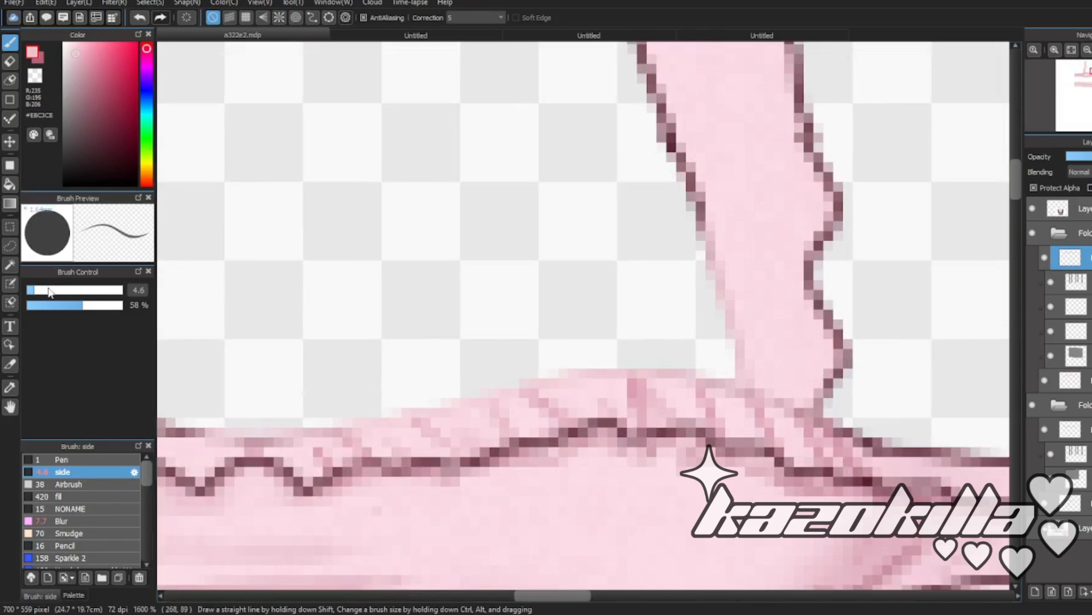
# - Set the side brush to size 8 and recolour the right strap's outlines in #D192A3
pyautogui.moveTo(50, 292); pyautogui.dragTo(73, 158)
pyautogui.click(85, 69)
pyautogui.scroll(-2, 712, 404)
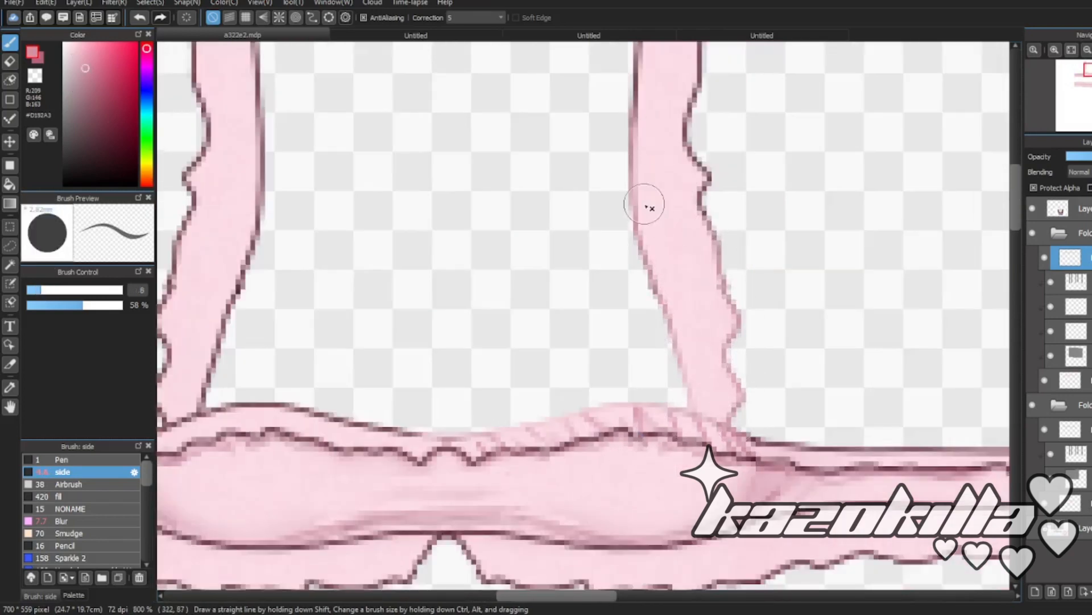
pyautogui.scroll(-1, 646, 208)
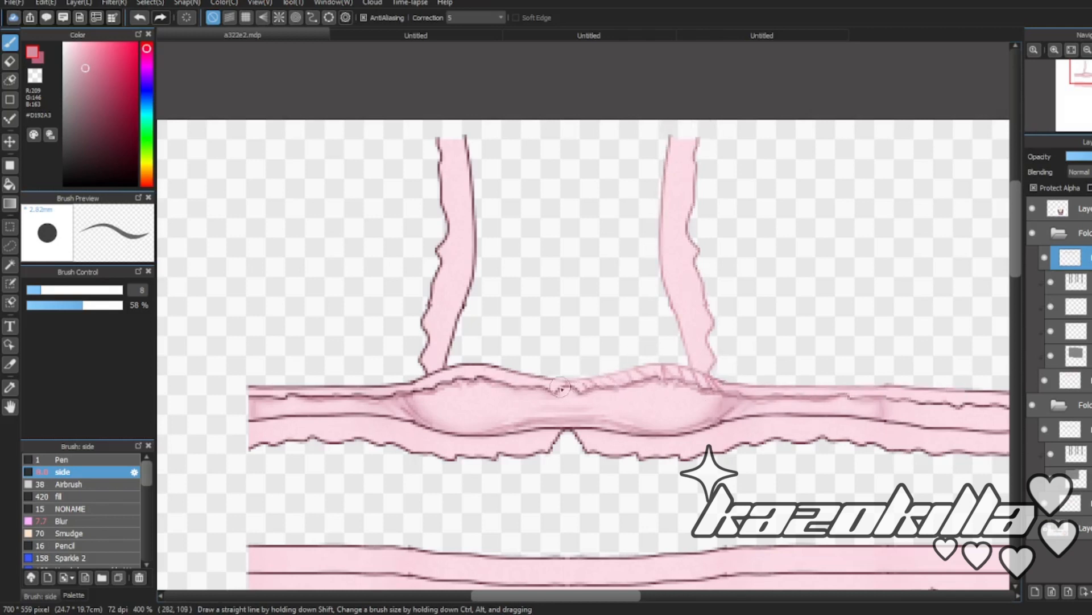
# - Recolour the upper outline of the left cup's trim in light pink #FAD9E4 and touch up its strap joint with #EAC2CE
pyautogui.scroll(-3, 658, 366)
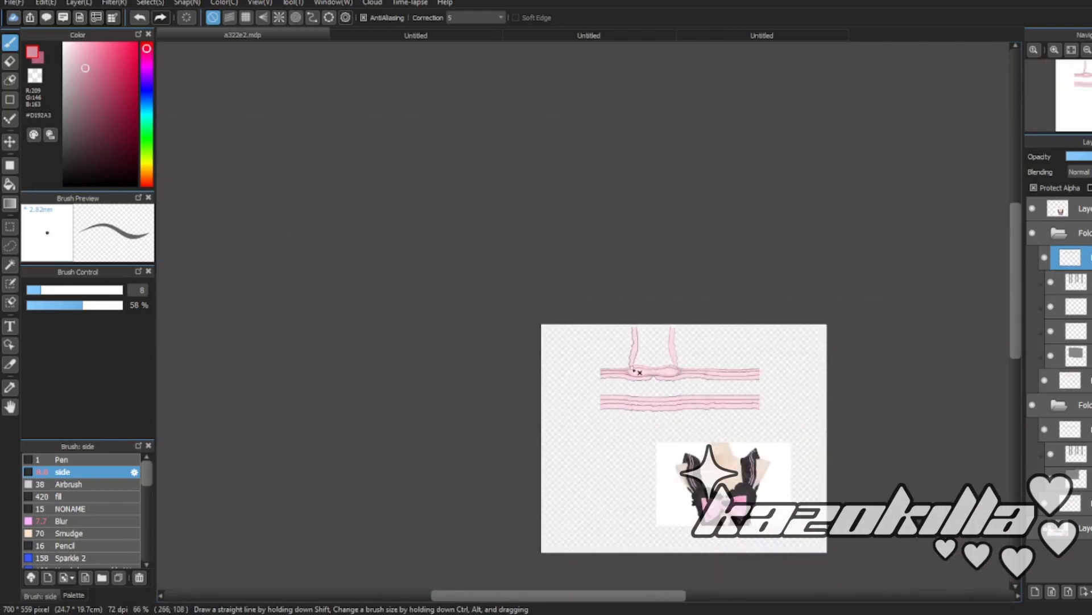
pyautogui.scroll(4, 785, 384)
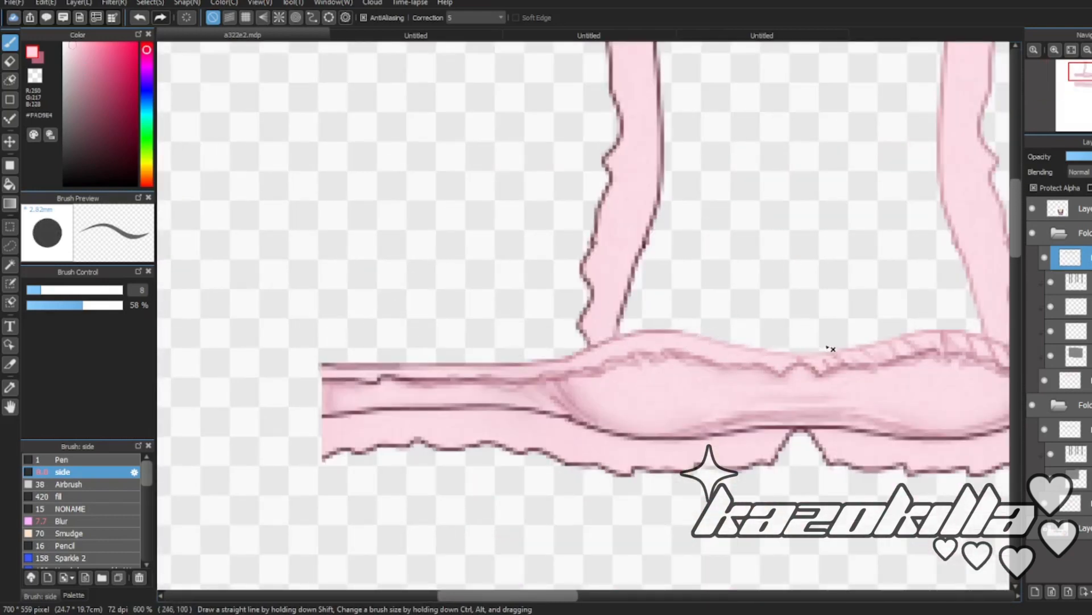
pyautogui.scroll(-3, 649, 321)
pyautogui.scroll(5, 702, 373)
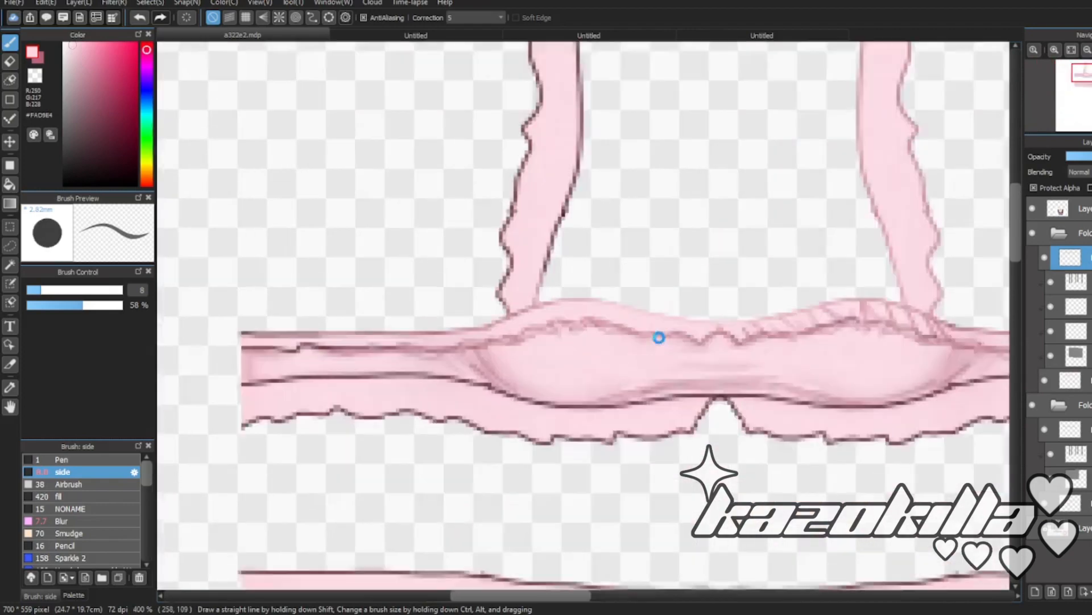
pyautogui.rightClick(458, 308)
pyautogui.moveTo(458, 211); pyautogui.dragTo(456, 293)
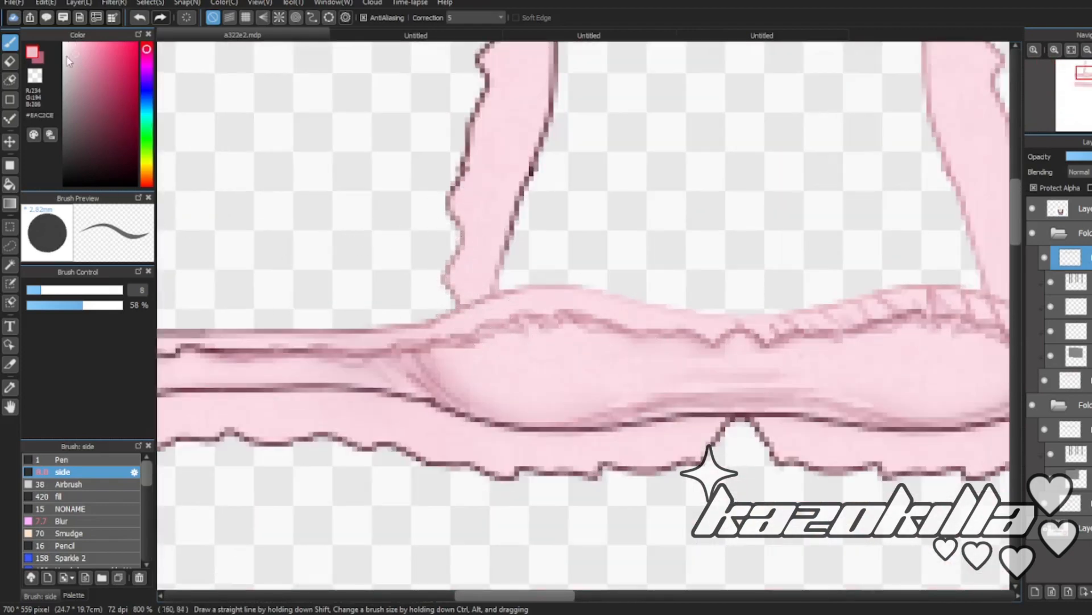
# - Set the side brush to size 20 and recolour the left strap's outlines in #E2A3B6
pyautogui.click(66, 290)
pyautogui.scroll(-1, 500, 341)
pyautogui.moveTo(501, 395); pyautogui.dragTo(540, 97)
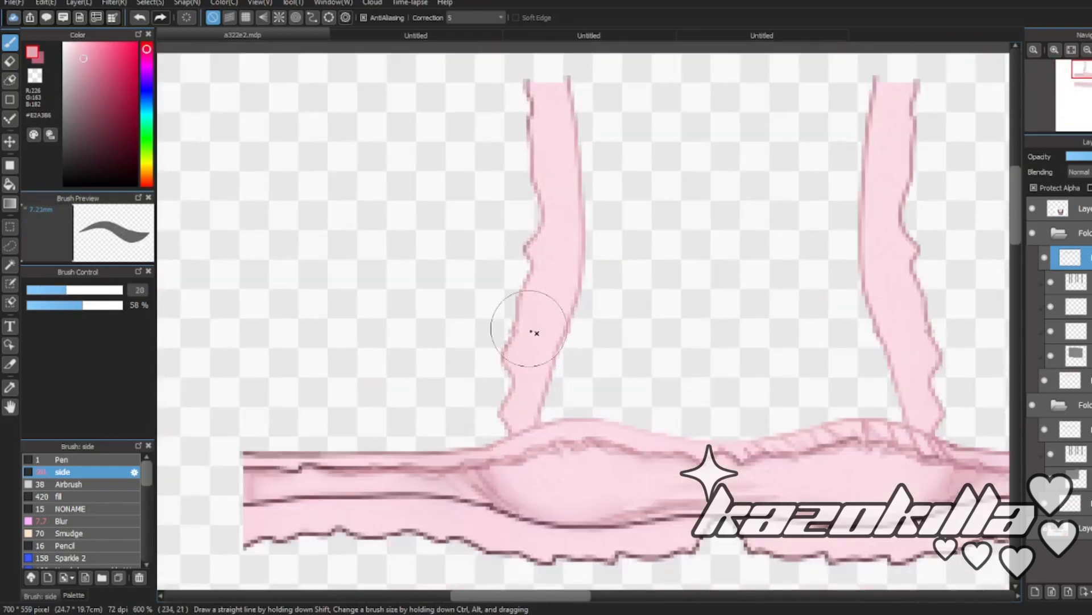
pyautogui.scroll(-3, 531, 330)
pyautogui.scroll(3, 293, 361)
# - Recolour the dark outlines of the band and lower ruffle beneath the cups in the same soft pink
pyautogui.scroll(-2, 292, 361)
pyautogui.moveTo(292, 347)
pyautogui.mouseDown()
pyautogui.moveTo(976, 370)
pyautogui.moveTo(716, 356)
pyautogui.mouseUp()
pyautogui.scroll(-1, 770, 333)
pyautogui.scroll(4, 639, 348)
# - Deepen the jagged inner edge of the cups' trim with #A44154, using the side brush at size 5.3 and 36% opacity
pyautogui.moveTo(92, 98); pyautogui.dragTo(107, 107)
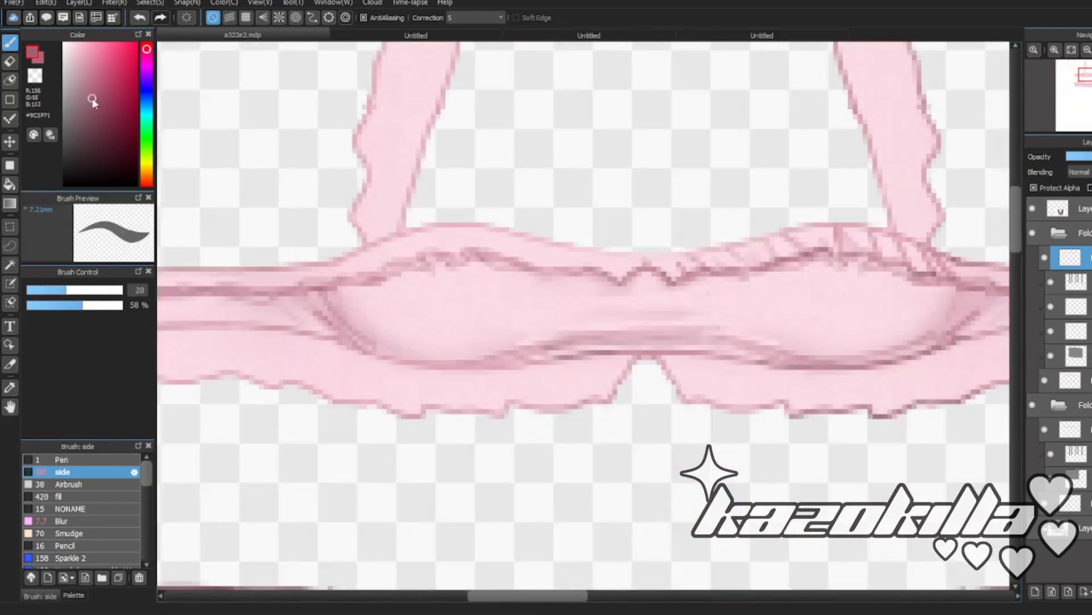
pyautogui.click(31, 290)
pyautogui.click(61, 305)
pyautogui.scroll(2, 380, 245)
pyautogui.moveTo(623, 273)
pyautogui.mouseDown()
pyautogui.moveTo(545, 287)
pyautogui.moveTo(589, 266)
pyautogui.moveTo(756, 296)
pyautogui.mouseUp()
pyautogui.click(107, 94)
pyautogui.moveTo(791, 254); pyautogui.dragTo(931, 256)
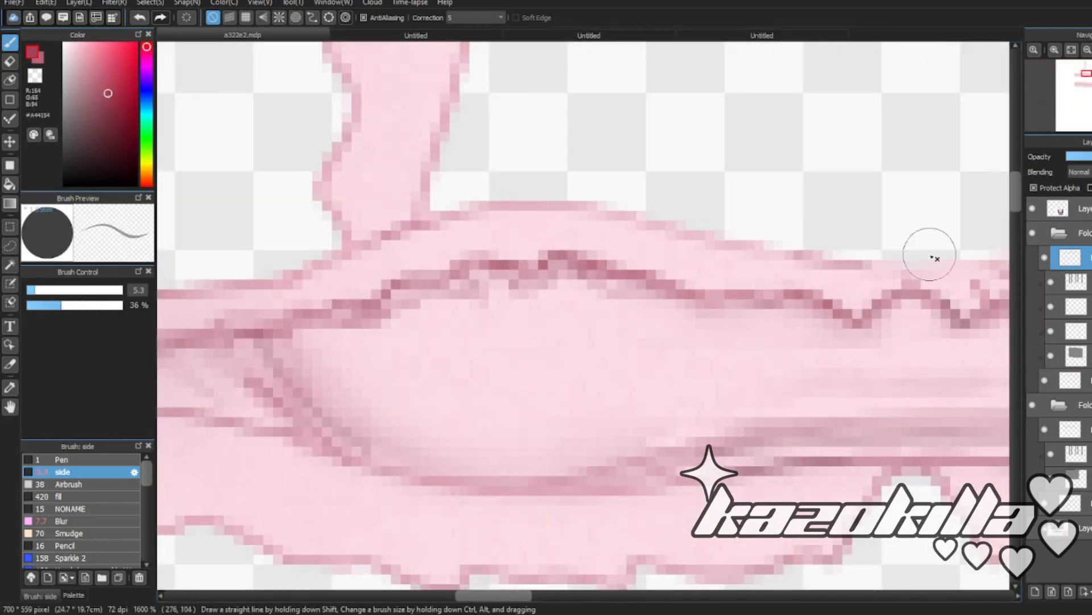
# - Darken the lower outlines of the left strap and retouch its joint with the cup's trim
pyautogui.moveTo(437, 119); pyautogui.dragTo(419, 222)
pyautogui.moveTo(322, 176); pyautogui.dragTo(332, 229)
pyautogui.scroll(-1, 332, 229)
pyautogui.rightClick(437, 247)
pyautogui.moveTo(438, 247)
pyautogui.mouseDown()
pyautogui.moveTo(644, 234)
pyautogui.moveTo(346, 205)
pyautogui.moveTo(335, 148)
pyautogui.mouseUp()
# - Show the template background and draw white highlight lines across the centre between the cups with the Pen at size 1
pyautogui.scroll(-7, 594, 316)
pyautogui.scroll(3, 597, 332)
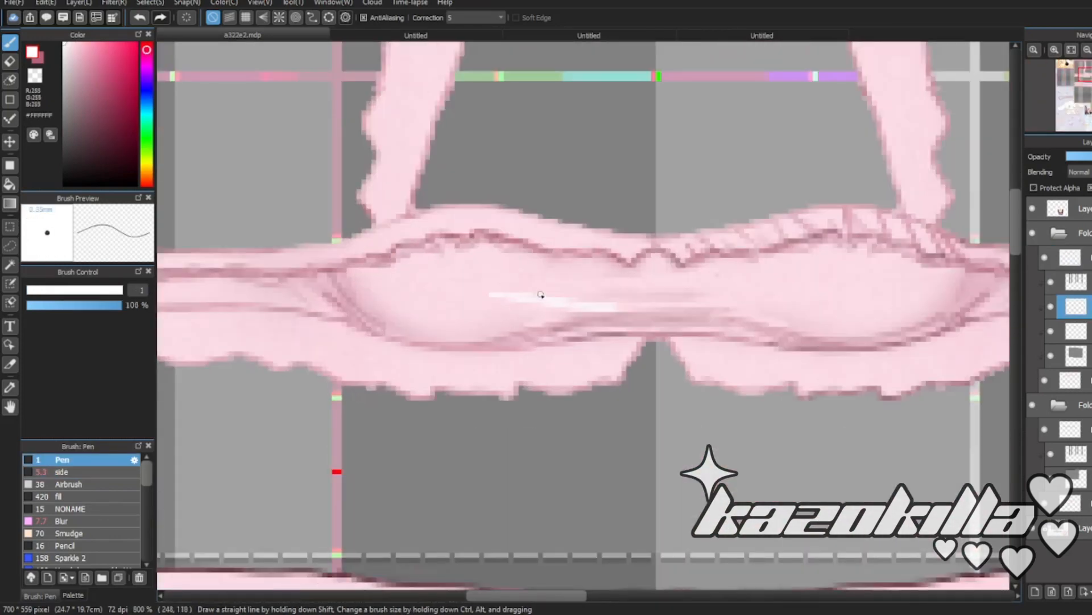
pyautogui.scroll(1, 542, 295)
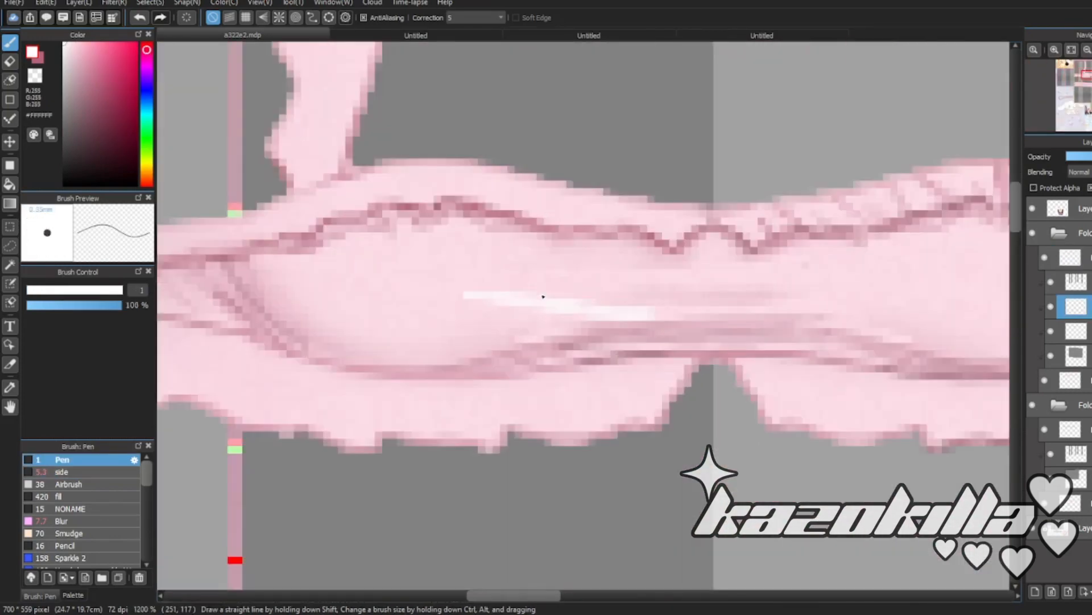
pyautogui.moveTo(542, 295)
pyautogui.mouseDown()
pyautogui.moveTo(623, 316)
pyautogui.moveTo(777, 310)
pyautogui.mouseUp()
pyautogui.moveTo(847, 279); pyautogui.dragTo(588, 278)
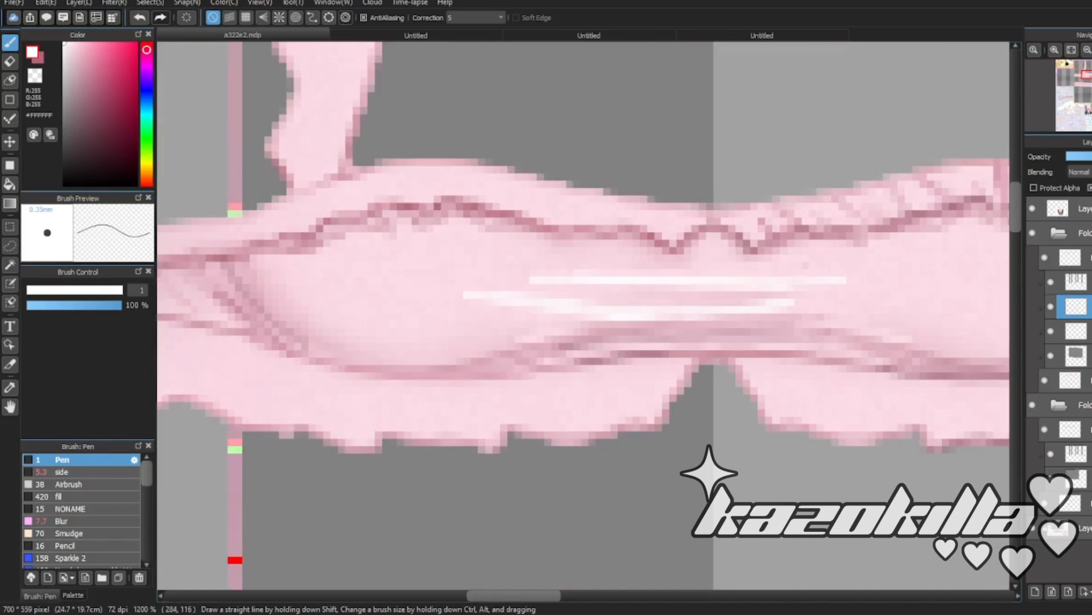
pyautogui.moveTo(485, 324); pyautogui.dragTo(290, 295)
pyautogui.moveTo(392, 354); pyautogui.dragTo(308, 290)
pyautogui.moveTo(311, 288); pyautogui.dragTo(389, 314)
pyautogui.hotkey('ctrl', 'z')
pyautogui.hotkey('ctrl', 'z')
pyautogui.hotkey('ctrl', 'z')
# - Draw a cluster of white highlight strokes on the upper part of the left cup
pyautogui.moveTo(366, 249); pyautogui.dragTo(433, 268)
pyautogui.moveTo(341, 267); pyautogui.dragTo(427, 290)
pyautogui.moveTo(320, 281); pyautogui.dragTo(427, 295)
pyautogui.moveTo(414, 273); pyautogui.dragTo(448, 273)
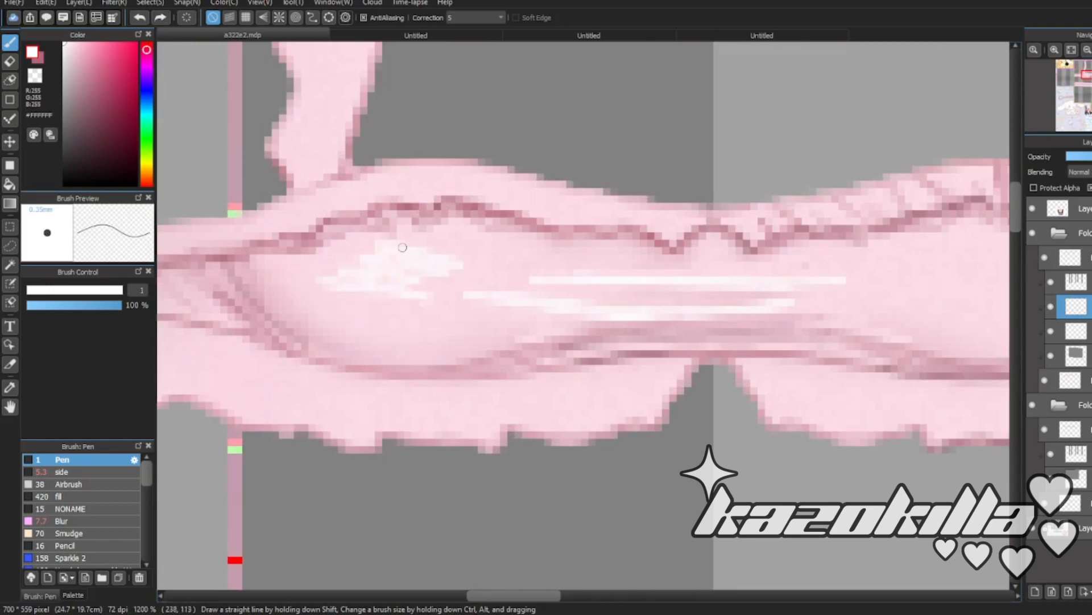
# - Soften the white highlights on the left cup and centre with the Blur brush at size 21
pyautogui.scroll(-3, 488, 282)
pyautogui.scroll(2, 523, 239)
pyautogui.click(69, 521)
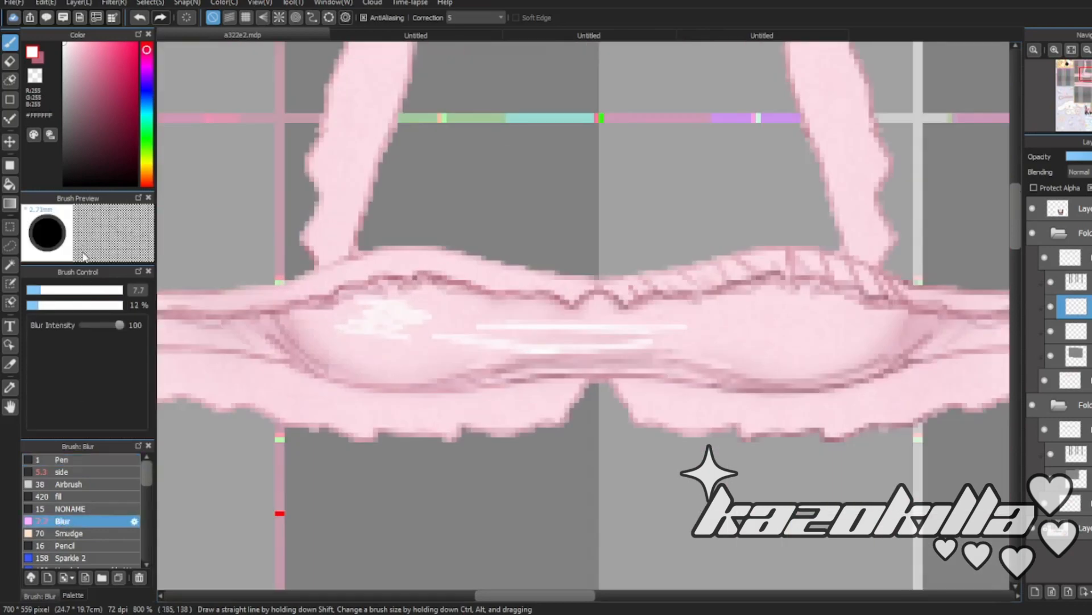
pyautogui.moveTo(312, 331)
pyautogui.mouseDown()
pyautogui.moveTo(406, 277)
pyautogui.moveTo(282, 348)
pyautogui.moveTo(434, 315)
pyautogui.moveTo(446, 339)
pyautogui.moveTo(530, 321)
pyautogui.moveTo(408, 353)
pyautogui.moveTo(464, 319)
pyautogui.moveTo(600, 316)
pyautogui.mouseUp()
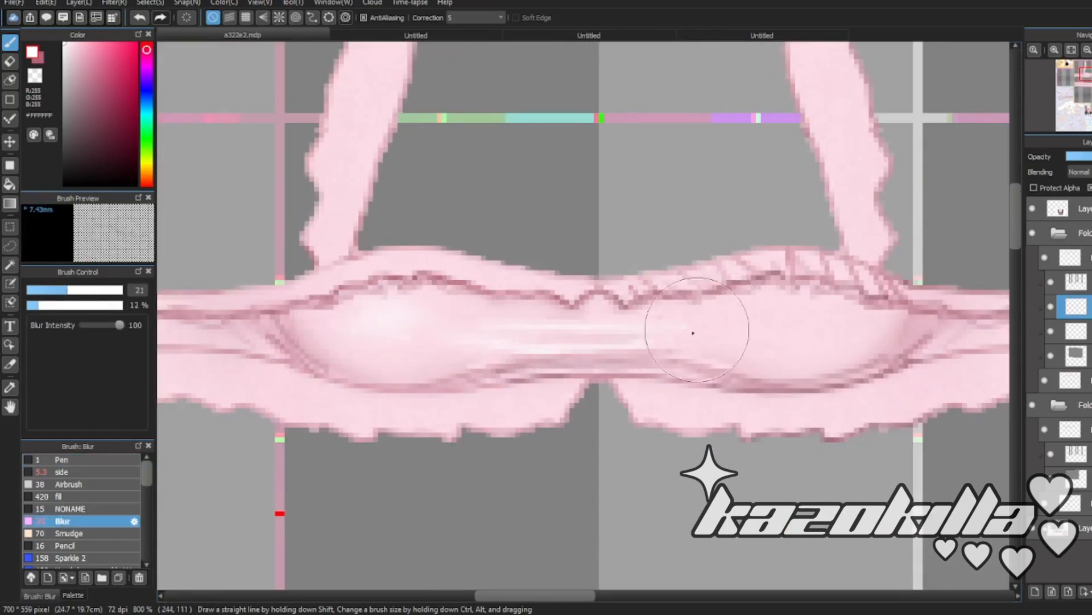
# - Set the highlight layer's blending mode to Add and lower its opacity
pyautogui.scroll(-7, 672, 313)
pyautogui.scroll(3, 679, 323)
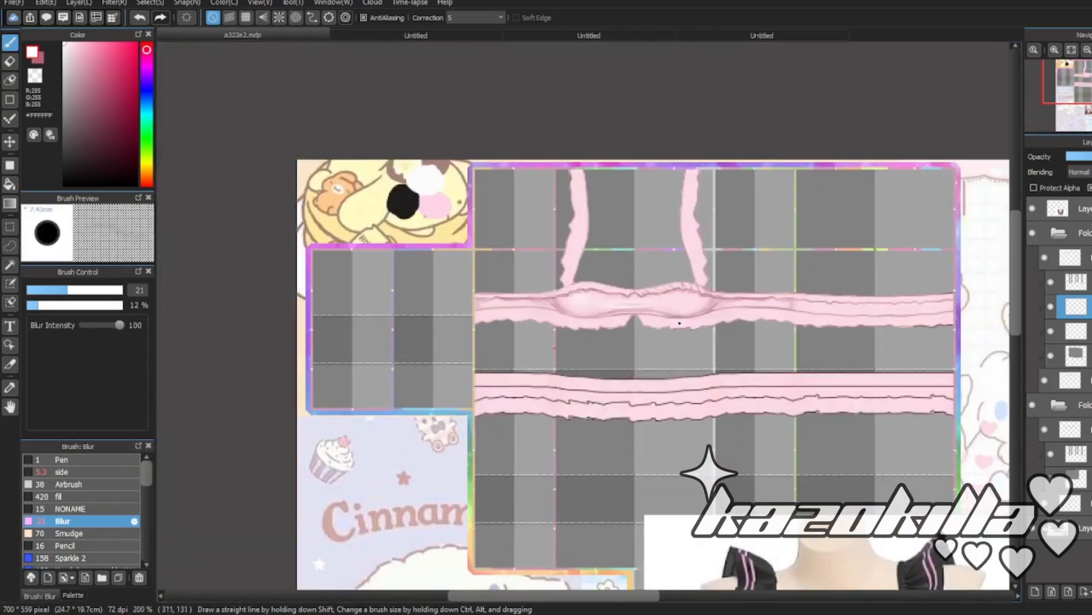
pyautogui.scroll(6, 679, 323)
pyautogui.click(57, 459)
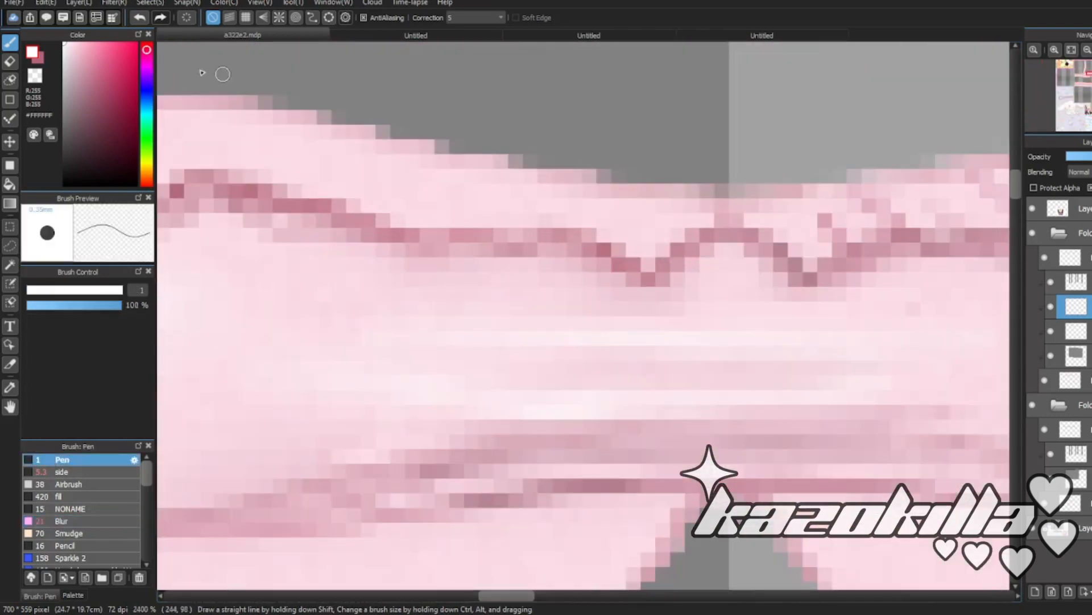
pyautogui.click(34, 75)
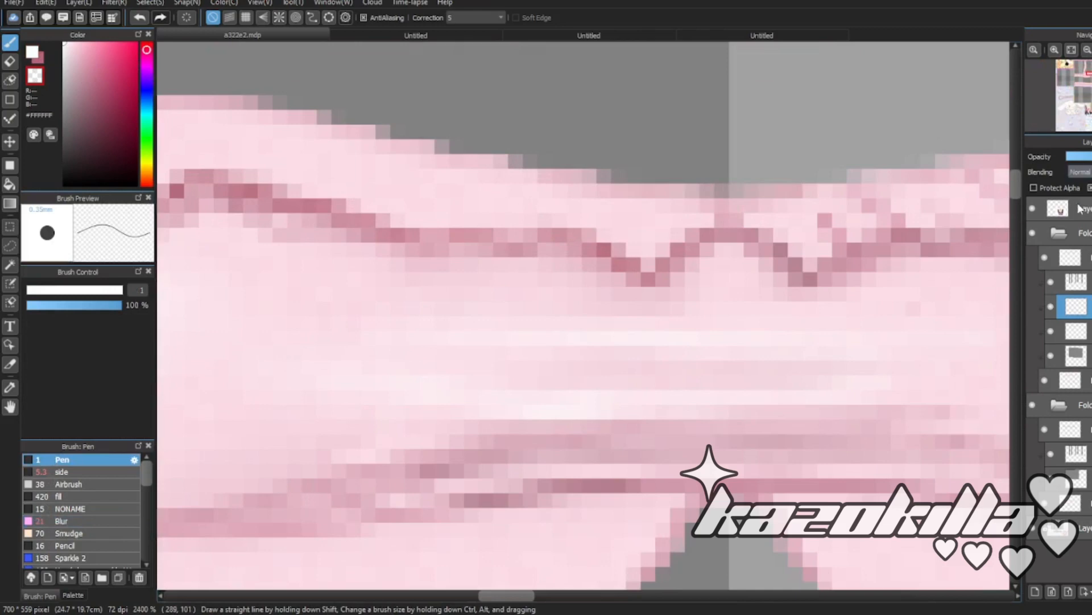
pyautogui.click(1079, 209)
pyautogui.scroll(-2, 714, 285)
pyautogui.scroll(1, 680, 285)
pyautogui.moveTo(1070, 154); pyautogui.dragTo(1079, 157)
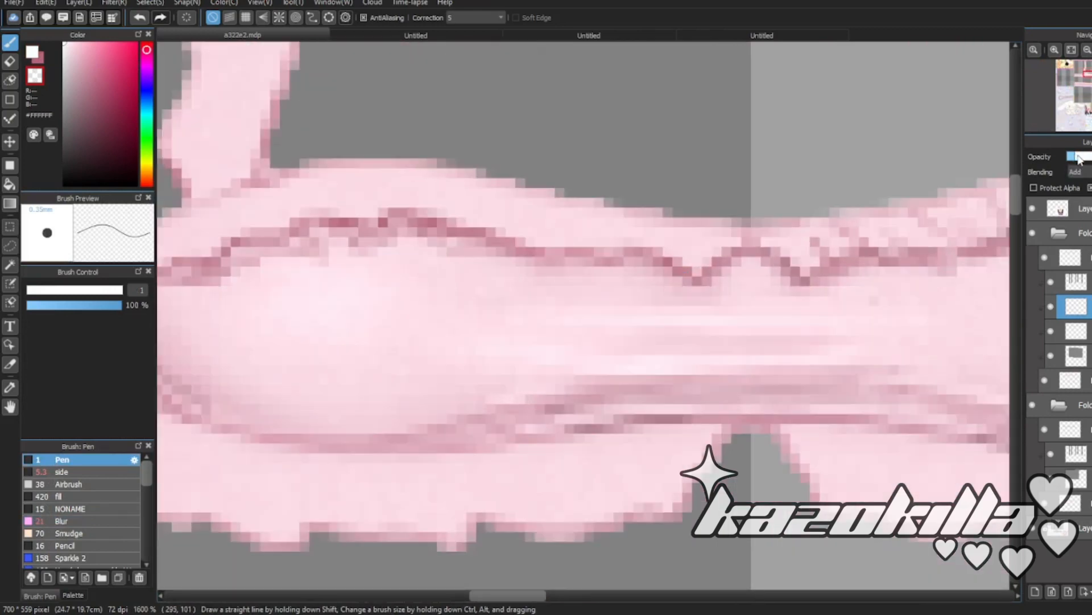
pyautogui.scroll(-7, 781, 259)
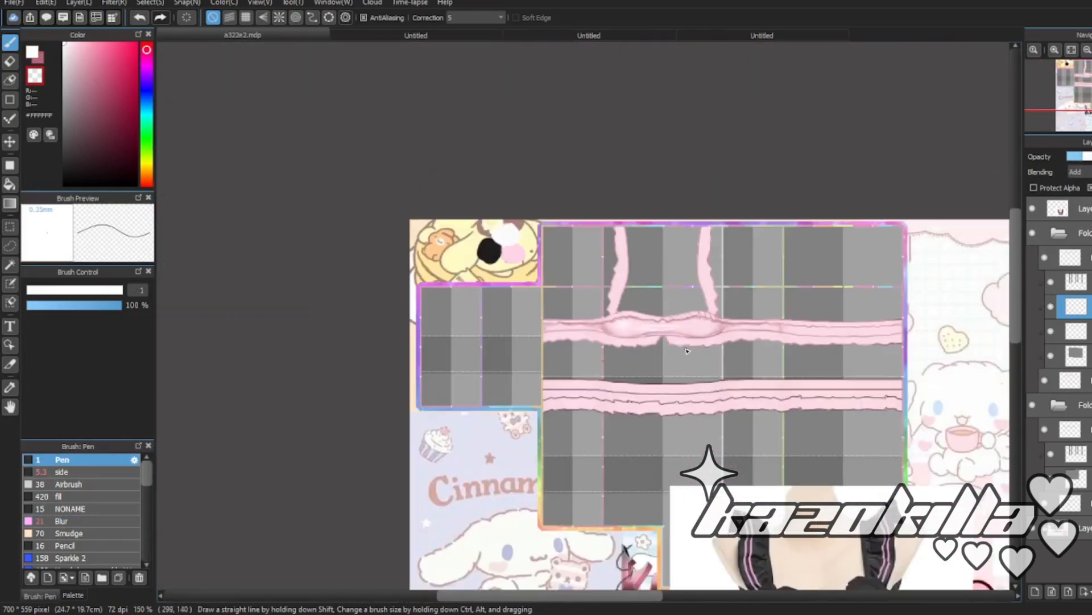
# - Airbrush a soft white highlight on the right cup at size 38
pyautogui.scroll(3, 678, 345)
pyautogui.click(33, 51)
pyautogui.click(71, 483)
pyautogui.scroll(-2, 783, 262)
pyautogui.scroll(2, 762, 276)
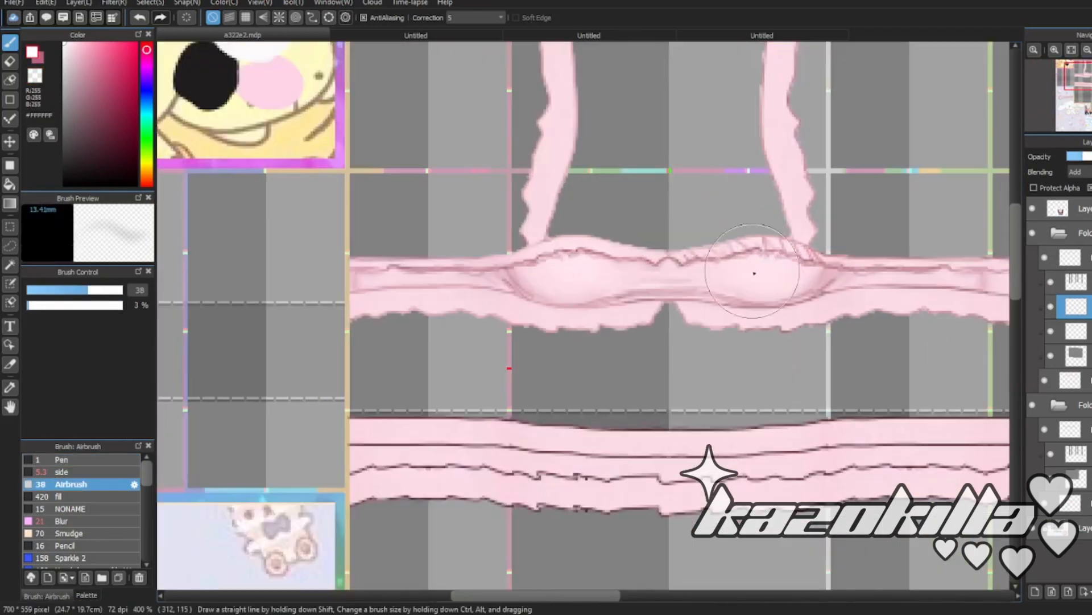
# - Shade the left cup's lower and outer side on the Multiply layer with the Airbrush at size 19 in #B7637F
pyautogui.scroll(2, 520, 236)
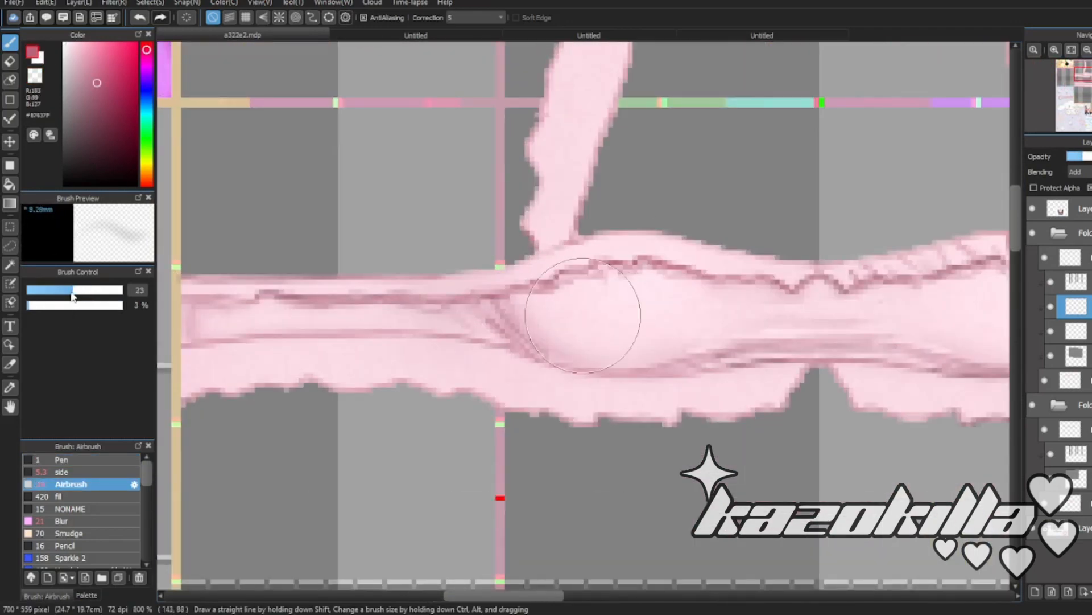
pyautogui.moveTo(72, 295); pyautogui.dragTo(65, 295)
pyautogui.click(1076, 341)
pyautogui.moveTo(534, 356)
pyautogui.mouseDown()
pyautogui.moveTo(623, 349)
pyautogui.moveTo(548, 337)
pyautogui.moveTo(477, 307)
pyautogui.mouseUp()
pyautogui.scroll(-3, 476, 284)
pyautogui.scroll(2, 575, 284)
pyautogui.scroll(1, 576, 283)
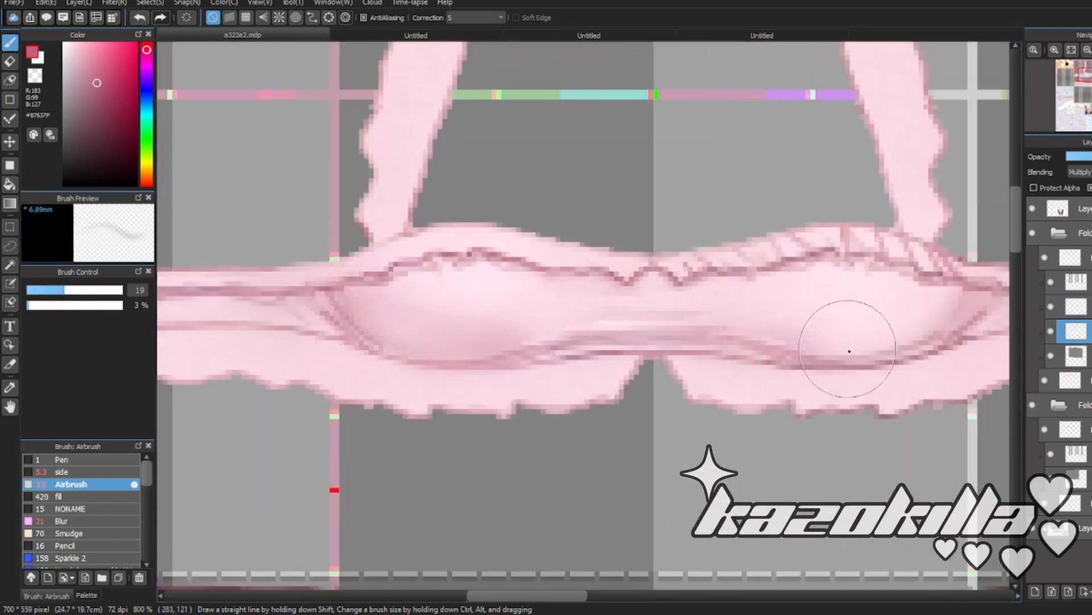
# - Examine the cups' shading and highlights against the whole template at several zoom levels
pyautogui.scroll(-5, 682, 307)
pyautogui.scroll(4, 615, 310)
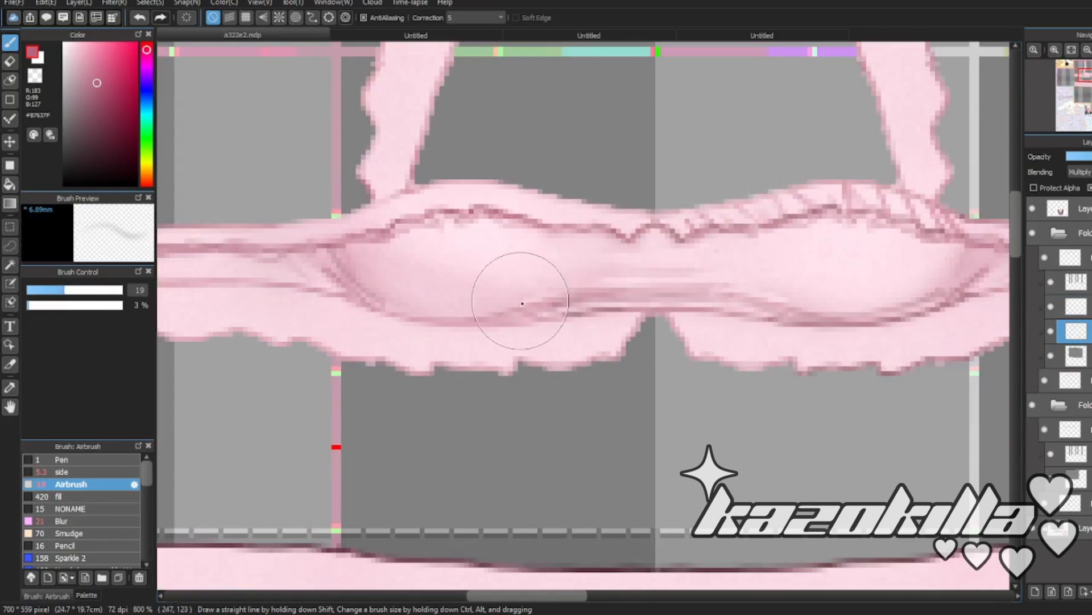
pyautogui.scroll(-4, 601, 331)
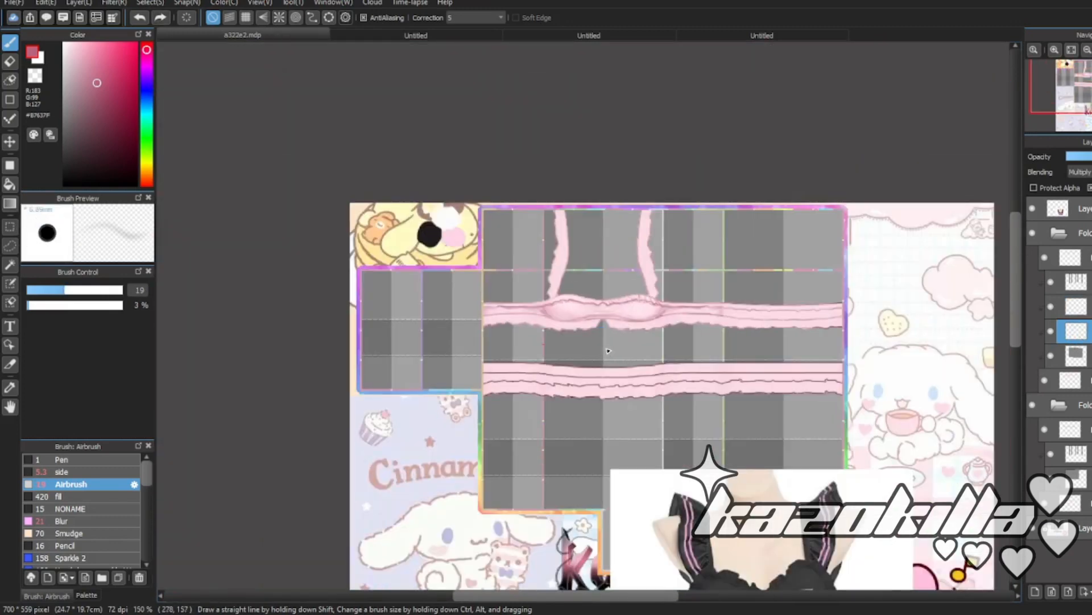
pyautogui.scroll(3, 349, 232)
pyautogui.scroll(-2, 348, 232)
pyautogui.scroll(1, 430, 231)
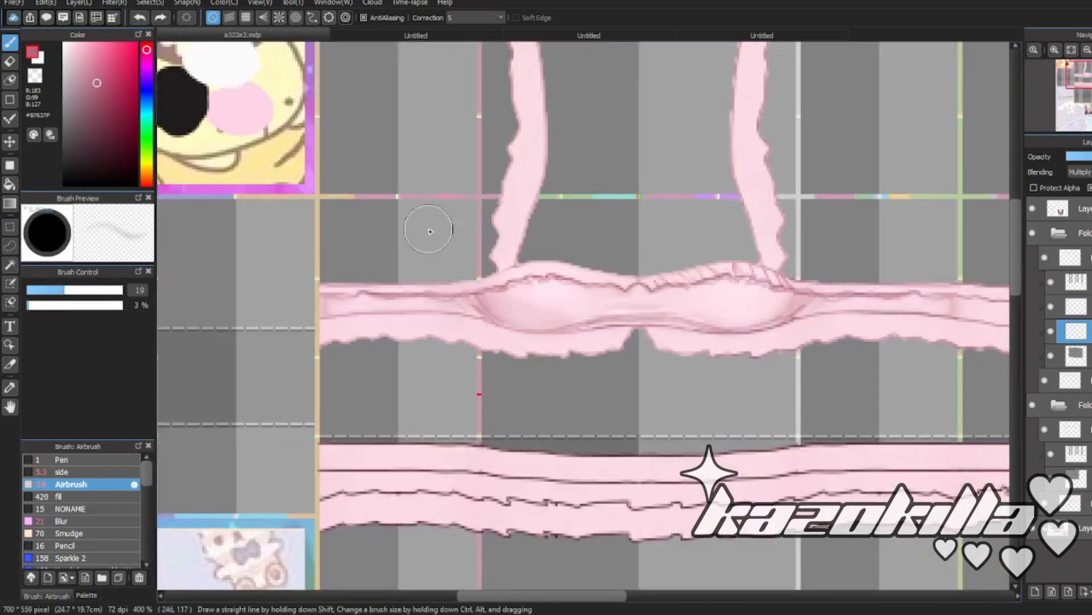
pyautogui.scroll(-2, 481, 222)
pyautogui.scroll(3, 369, 162)
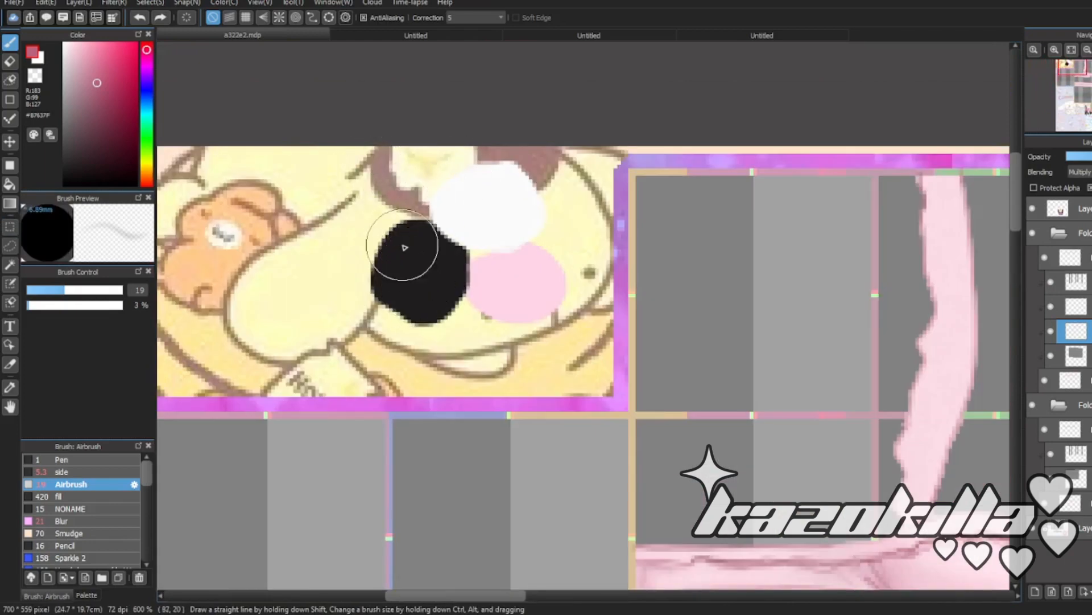
pyautogui.scroll(-1, 420, 150)
pyautogui.scroll(3, 677, 248)
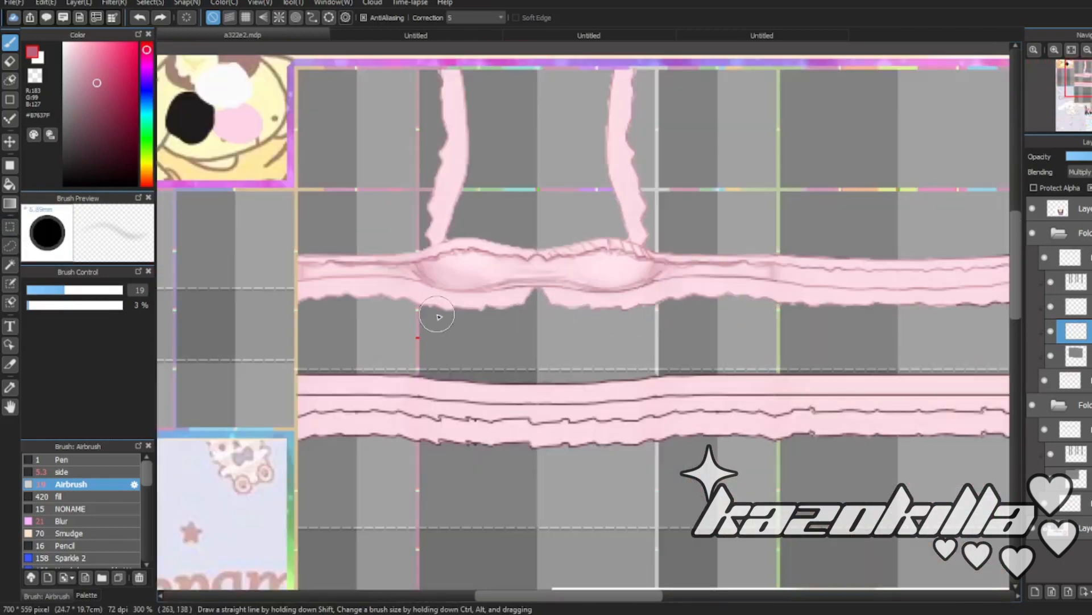
pyautogui.scroll(3, 434, 313)
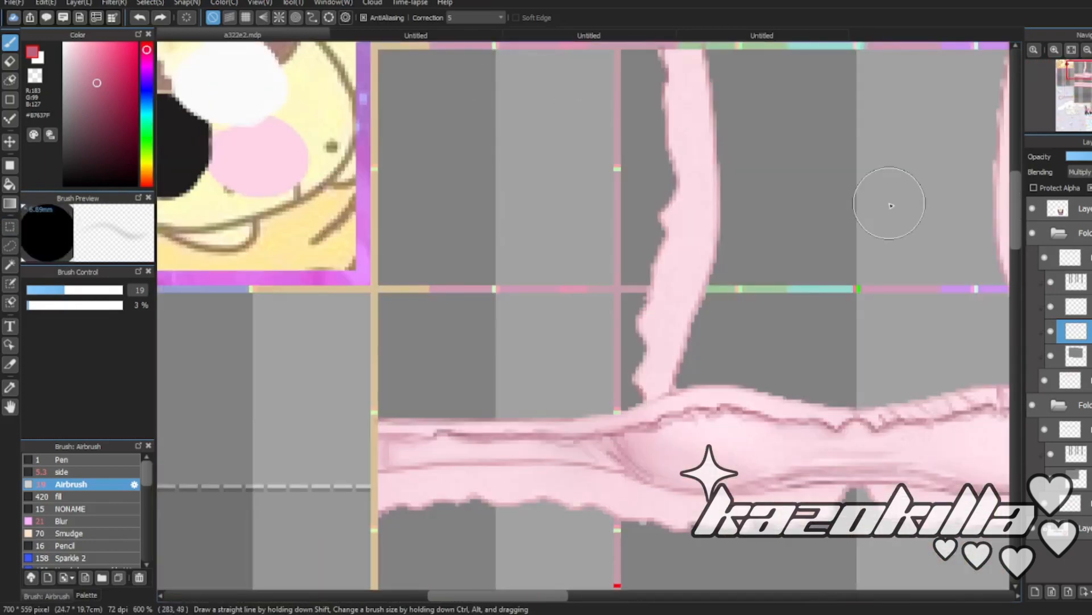
pyautogui.scroll(-3, 704, 326)
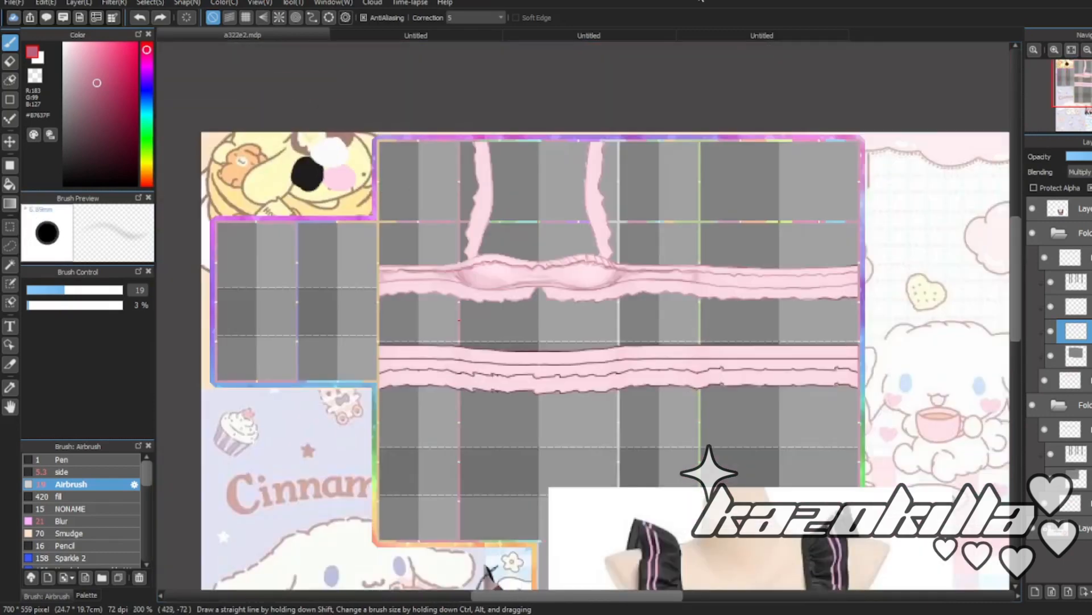
# - Airbrush more soft shading around the edges of both cups on the Multiply layer at size 19
pyautogui.scroll(3, 540, 310)
pyautogui.scroll(2, 509, 239)
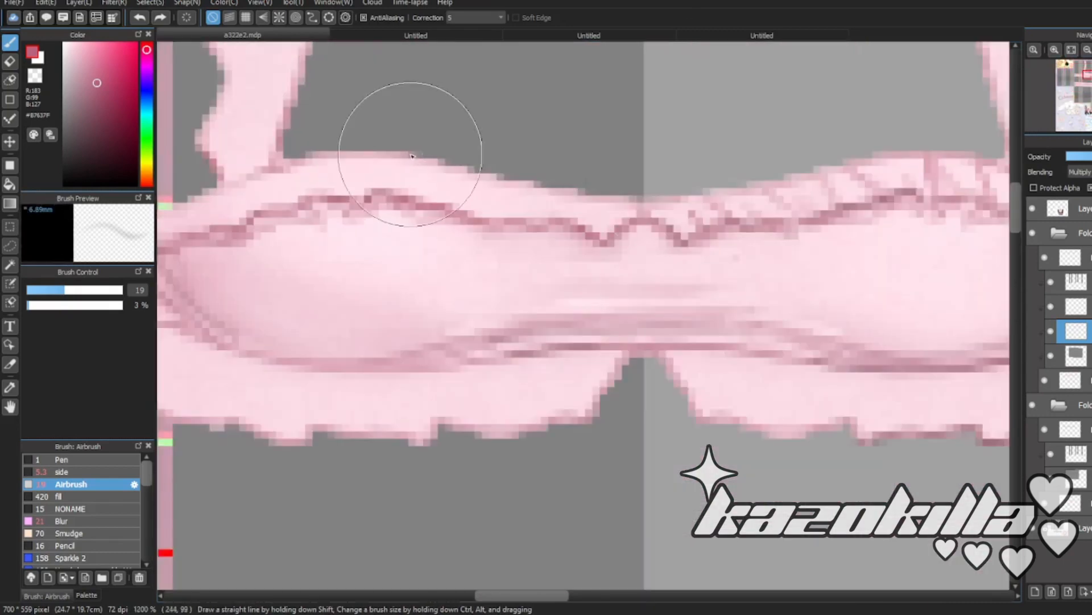
pyautogui.scroll(-2, 632, 319)
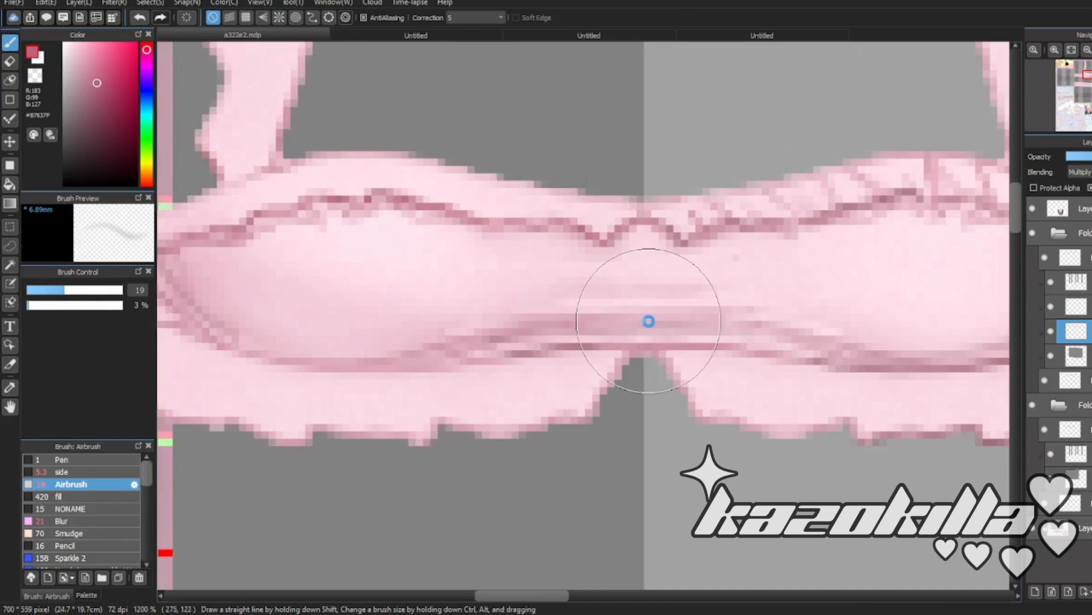
pyautogui.scroll(-3, 668, 312)
pyautogui.scroll(2, 747, 328)
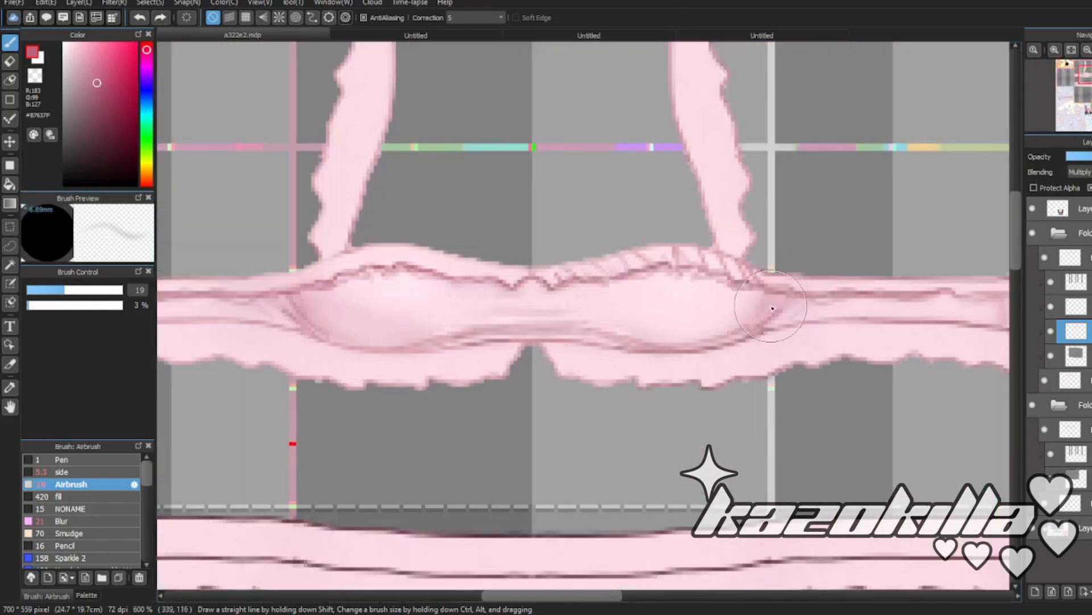
pyautogui.scroll(-1, 569, 364)
pyautogui.scroll(1, 484, 342)
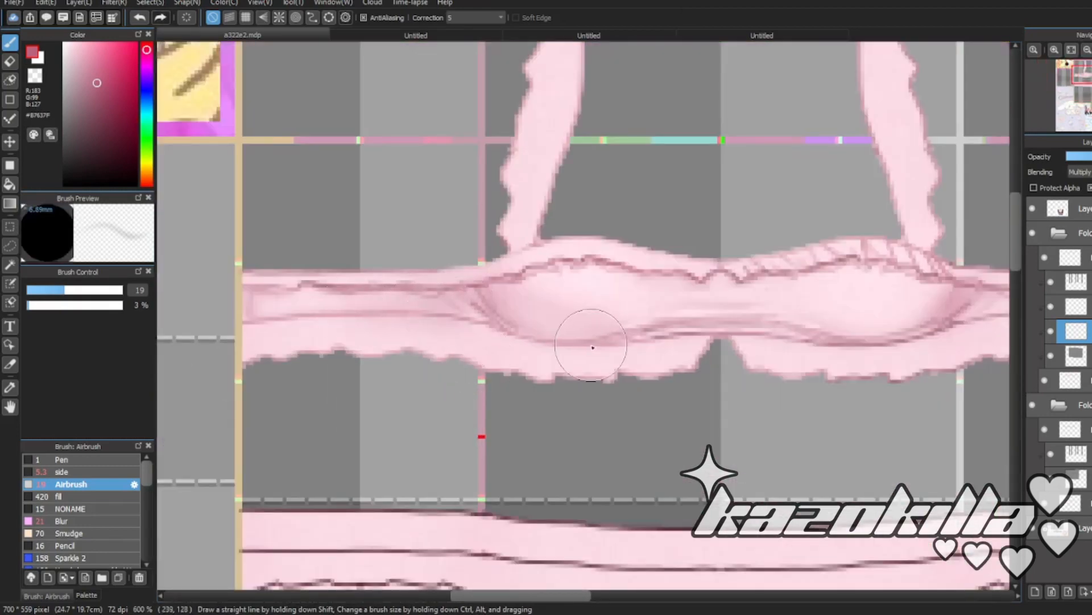
pyautogui.scroll(-1, 829, 324)
pyautogui.scroll(2, 756, 305)
pyautogui.scroll(-2, 507, 280)
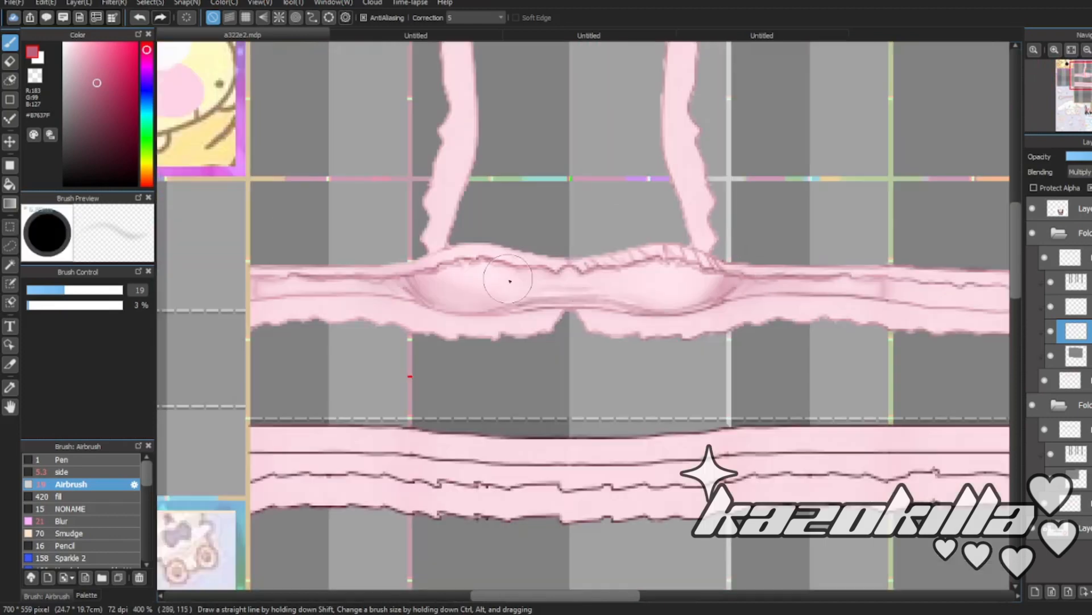
# - Darken the ruffle's lower edge along the top of the left cup with the Pen at size 1 and 69% opacity in #A1677A
pyautogui.scroll(1, 386, 297)
pyautogui.scroll(-2, 569, 296)
pyautogui.scroll(3, 569, 267)
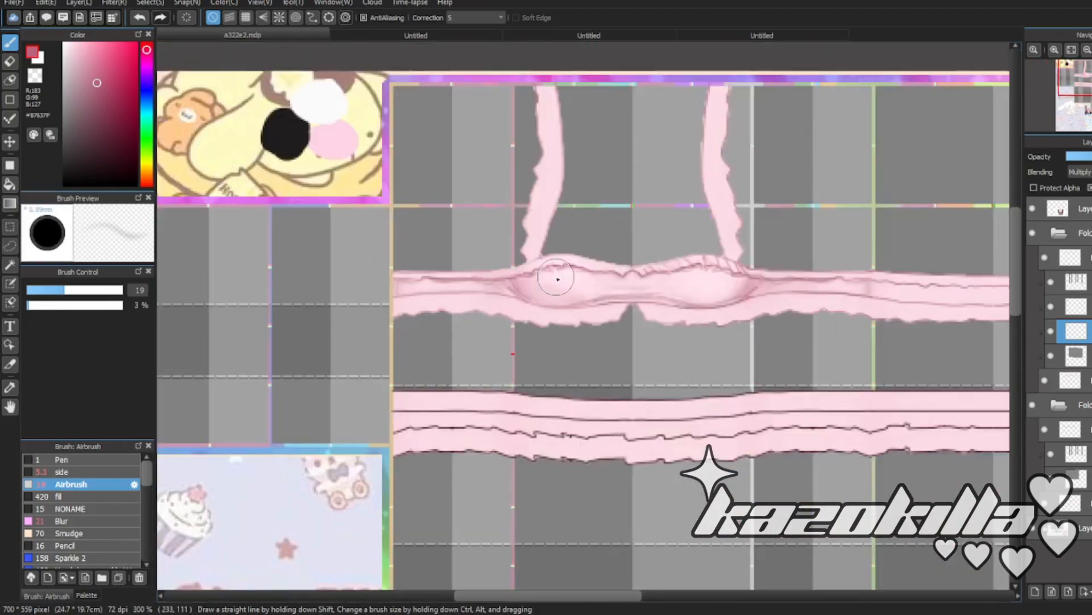
pyautogui.click(135, 458)
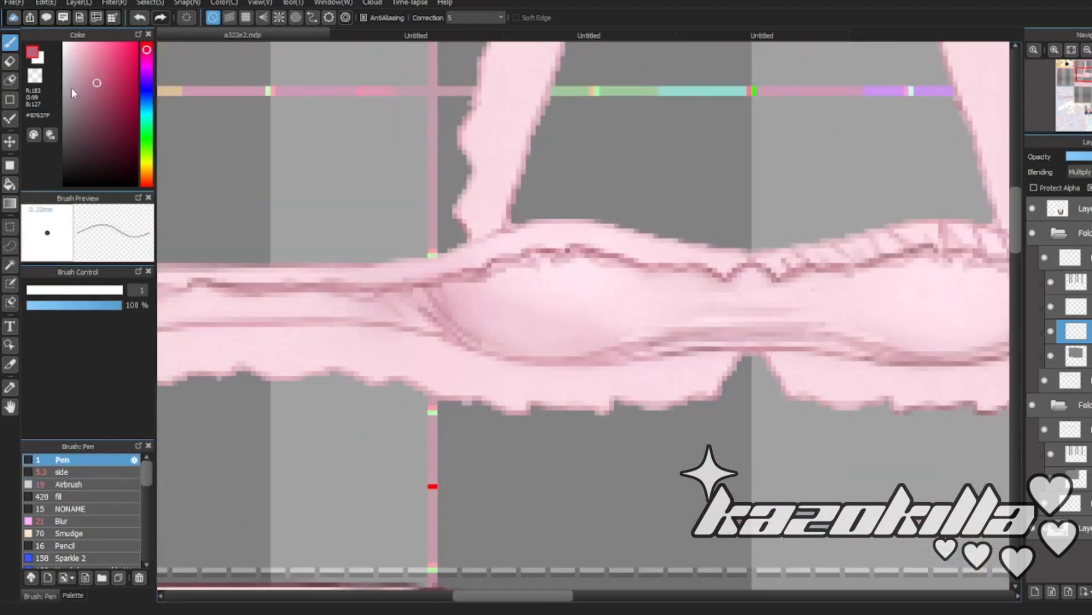
pyautogui.click(93, 305)
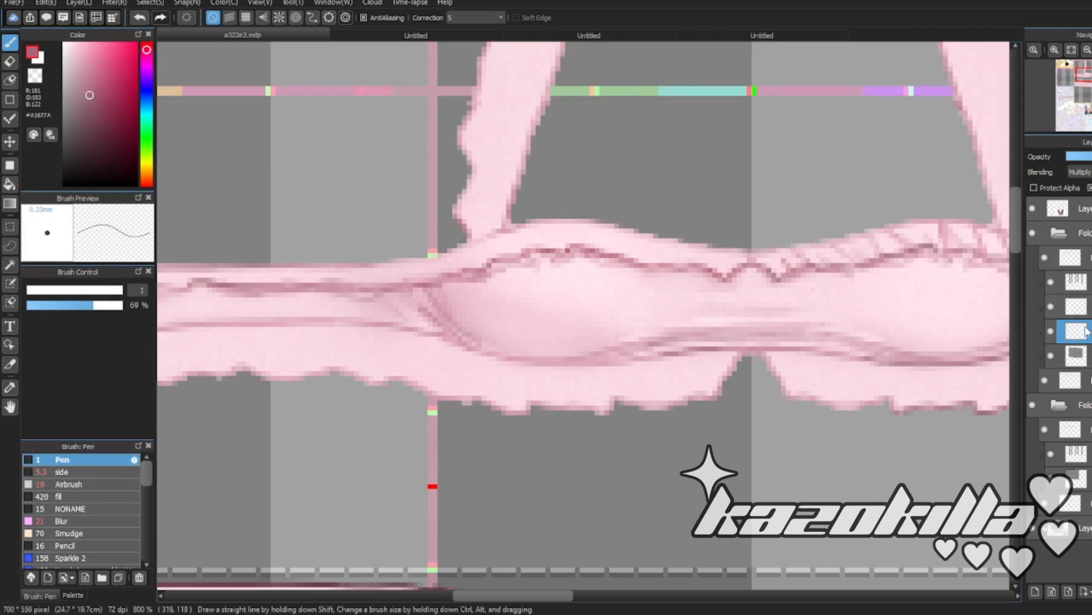
pyautogui.scroll(4, 517, 299)
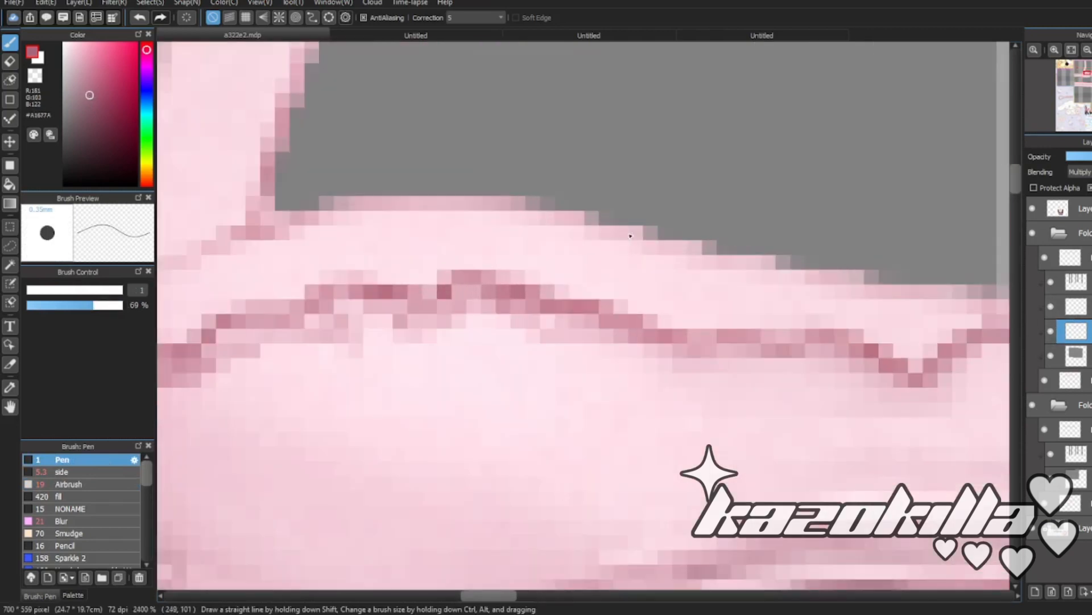
pyautogui.moveTo(518, 299)
pyautogui.mouseDown()
pyautogui.moveTo(660, 364)
pyautogui.moveTo(694, 341)
pyautogui.moveTo(829, 343)
pyautogui.moveTo(888, 387)
pyautogui.mouseUp()
pyautogui.scroll(-4, 548, 290)
pyautogui.scroll(-2, 548, 289)
pyautogui.scroll(3, 594, 294)
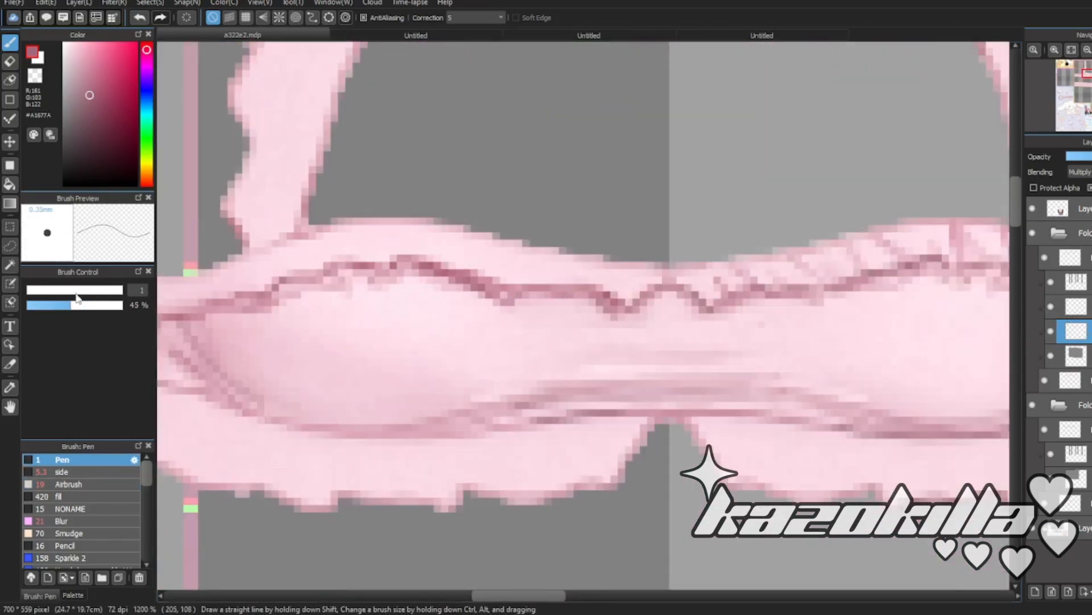
# - Draw short fold lines across the left cup's ruffle with the Pen at size 1 and 45% opacity in #CC94A6
pyautogui.moveTo(73, 61); pyautogui.dragTo(84, 70)
pyautogui.scroll(-3, 619, 265)
pyautogui.scroll(4, 497, 245)
pyautogui.moveTo(574, 290); pyautogui.dragTo(566, 330)
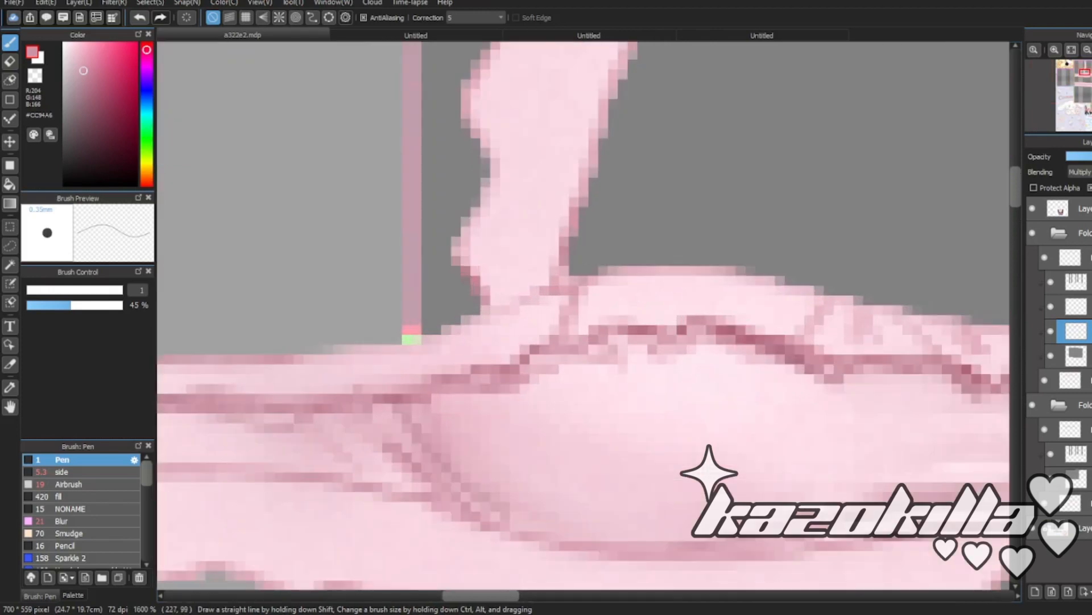
pyautogui.moveTo(621, 276); pyautogui.dragTo(618, 323)
pyautogui.moveTo(665, 276); pyautogui.dragTo(662, 324)
pyautogui.moveTo(711, 277); pyautogui.dragTo(707, 316)
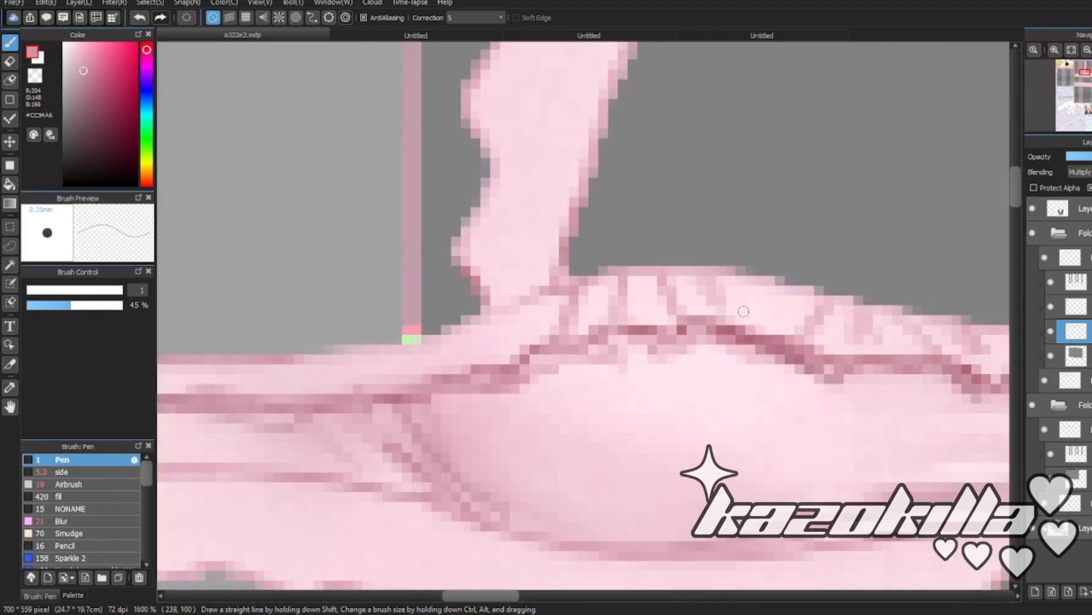
pyautogui.scroll(-6, 714, 300)
pyautogui.scroll(3, 714, 300)
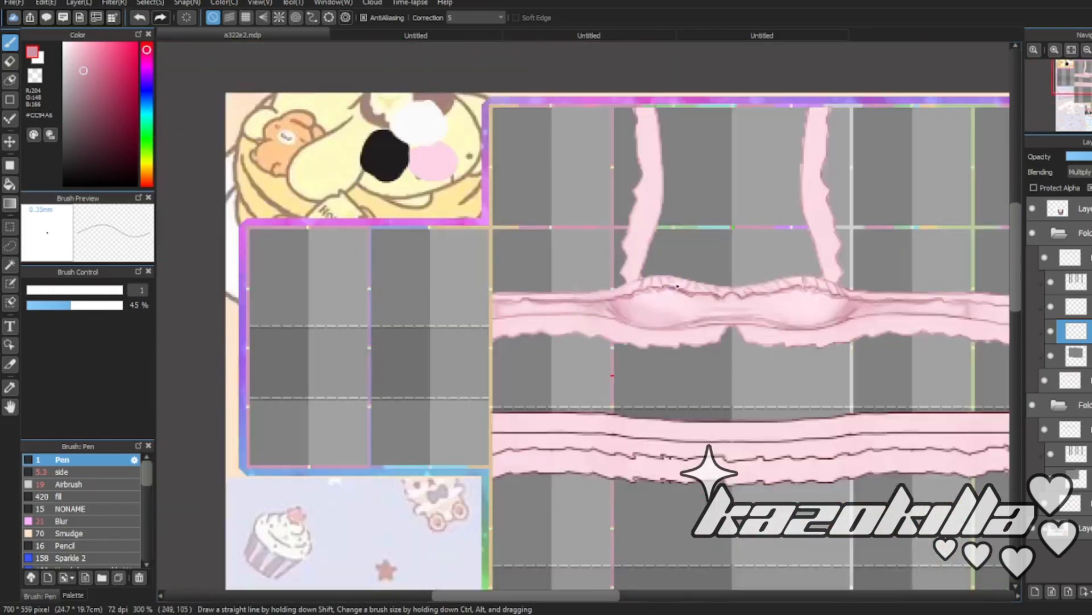
# - Soften the fold lines on the left cup's ruffle with the Blur brush at size 17 and 12% opacity
pyautogui.click(62, 519)
pyautogui.click(60, 290)
pyautogui.scroll(1, 672, 233)
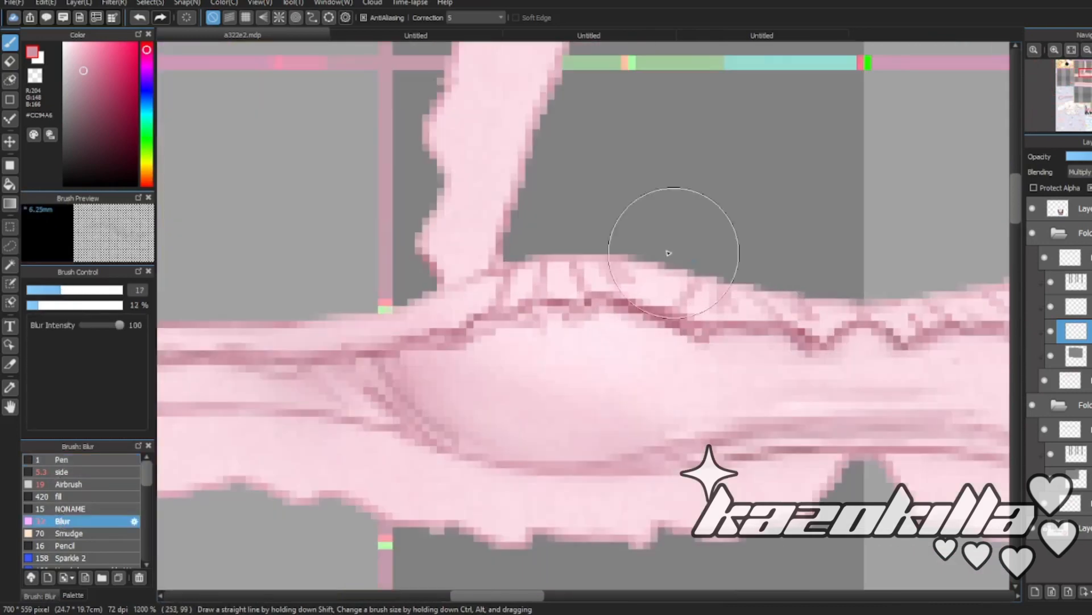
pyautogui.scroll(-2, 442, 294)
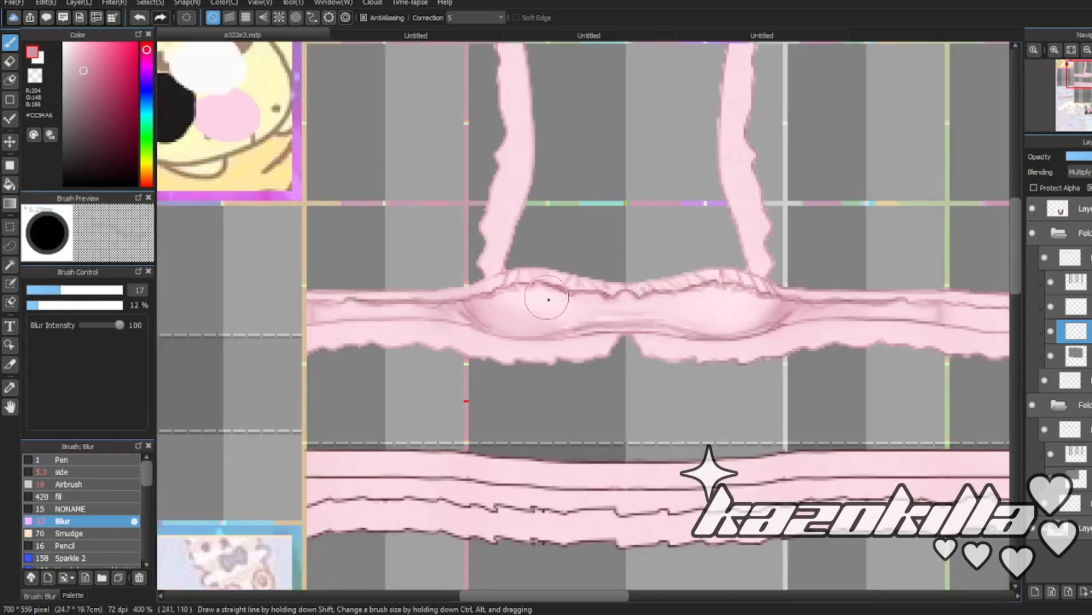
pyautogui.scroll(2, 549, 275)
pyautogui.scroll(-1, 683, 273)
pyautogui.scroll(-2, 769, 203)
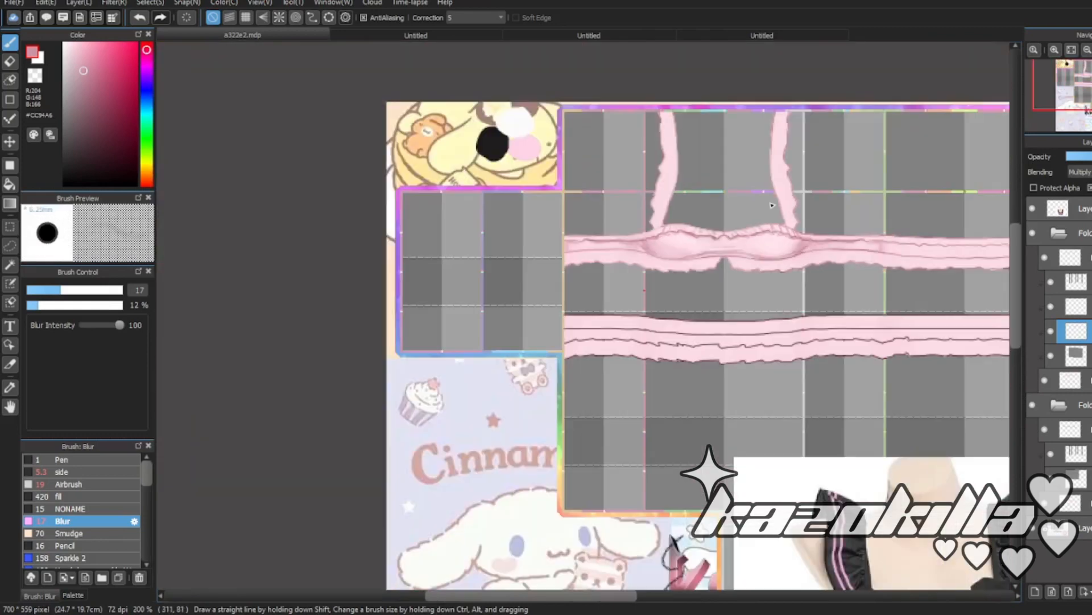
pyautogui.scroll(1, 744, 195)
pyautogui.scroll(1, 744, 195)
# - Erase back parts of the left cup's ruffle shading with the Pen in transparent colour at size 1 and 45% opacity
pyautogui.click(62, 459)
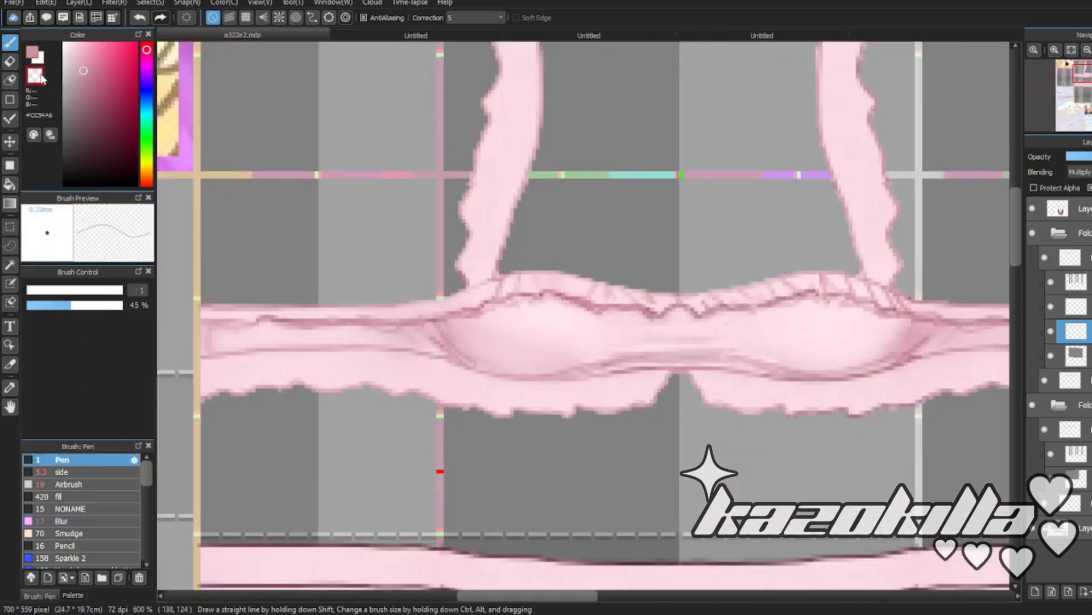
pyautogui.scroll(4, 603, 307)
pyautogui.moveTo(470, 244); pyautogui.dragTo(538, 262)
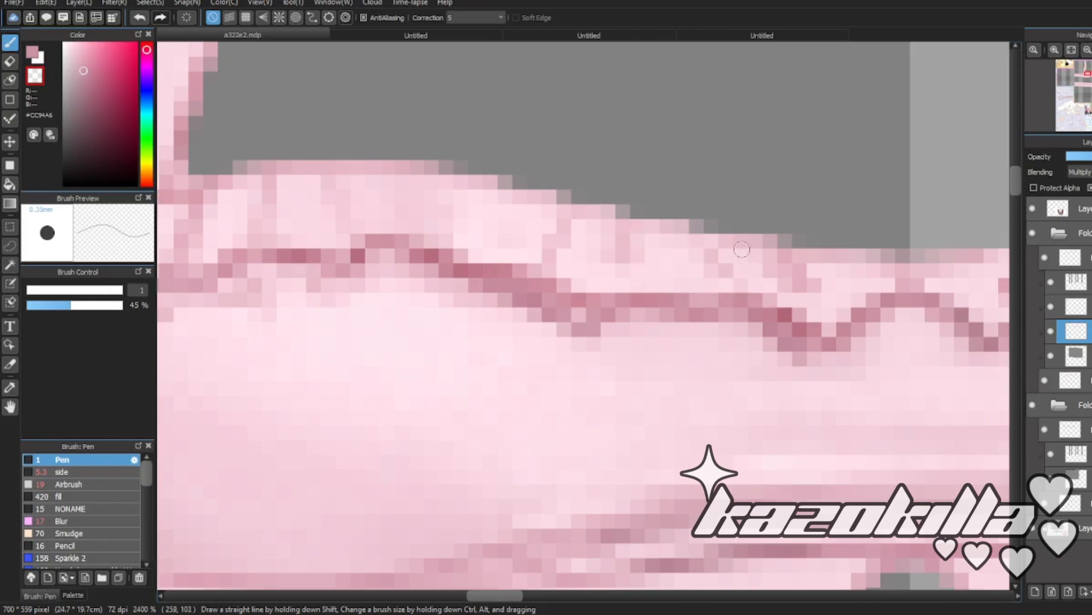
pyautogui.scroll(-4, 755, 309)
# - Make a flattened copy of the shaded top's folder and hide the original folder
pyautogui.click(1058, 233)
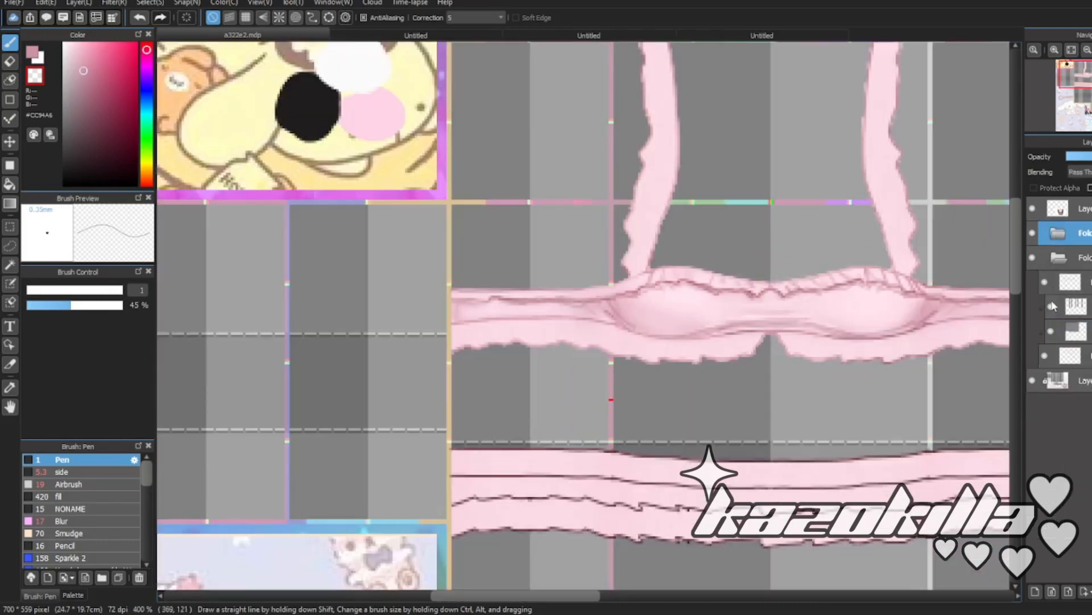
pyautogui.hotkey('ctrl', 'c')
pyautogui.hotkey('ctrl', 'v')
pyautogui.click(1033, 257)
pyautogui.scroll(2, 809, 254)
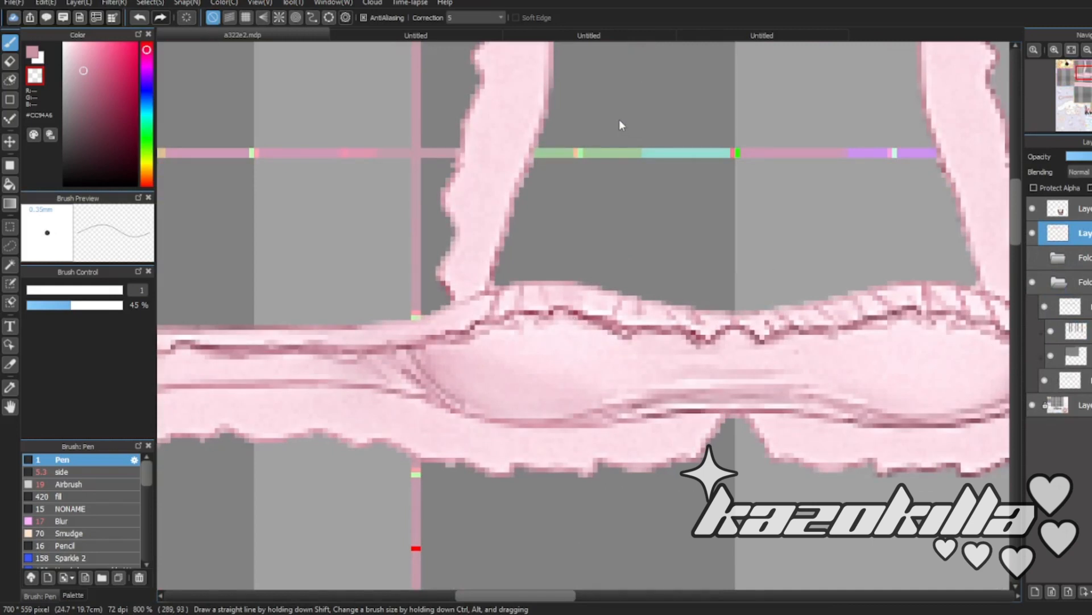
# - Try different sharpening strengths on the flattened copy of the top and undo the last adjustment
pyautogui.moveTo(681, 121); pyautogui.dragTo(720, 121)
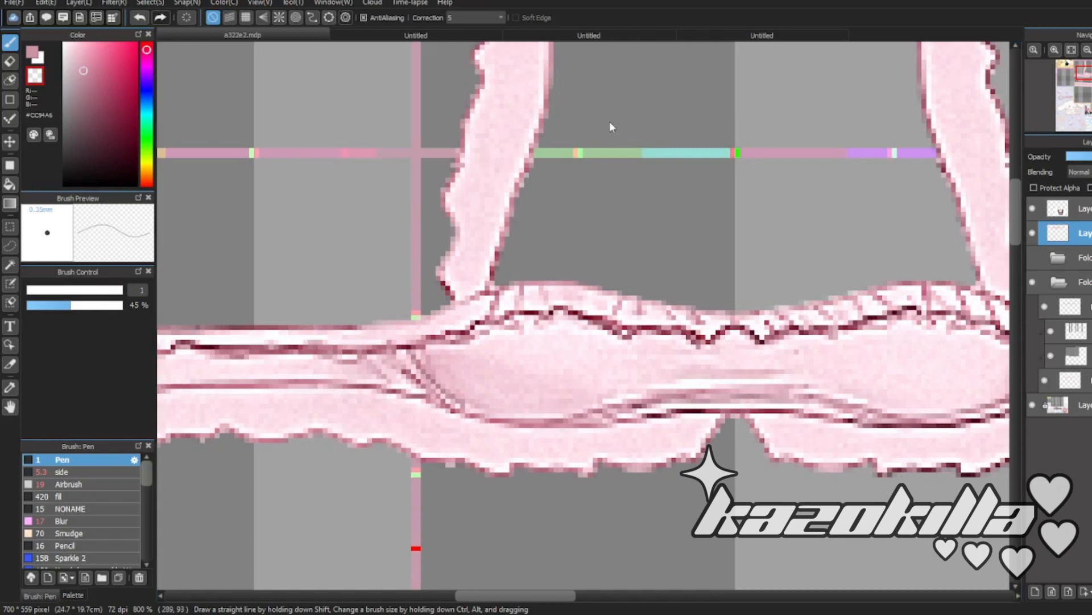
pyautogui.moveTo(608, 123); pyautogui.dragTo(614, 122)
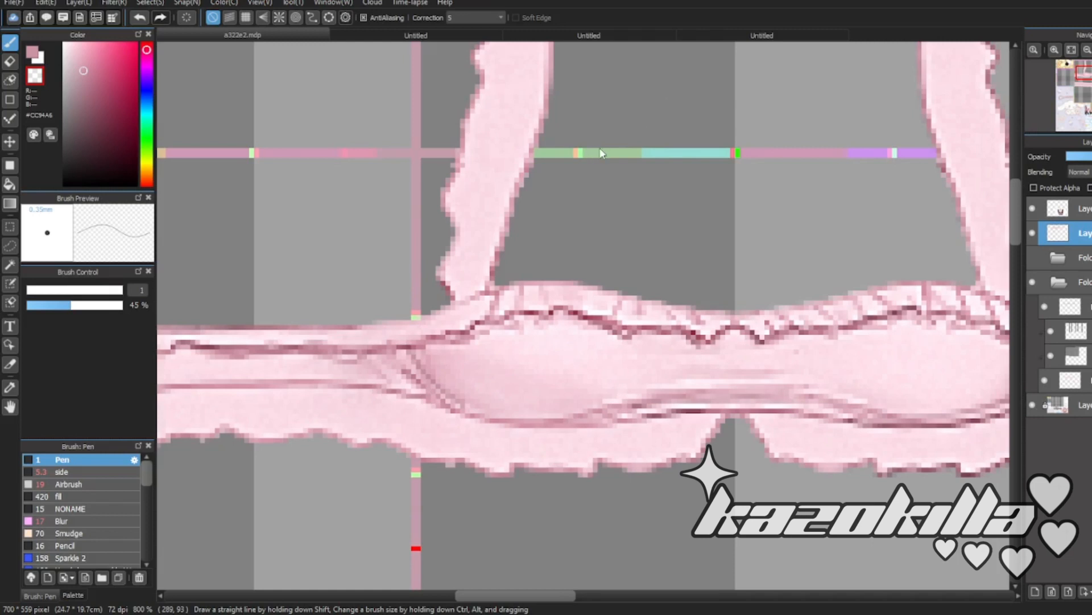
pyautogui.hotkey('ctrl', 'z')
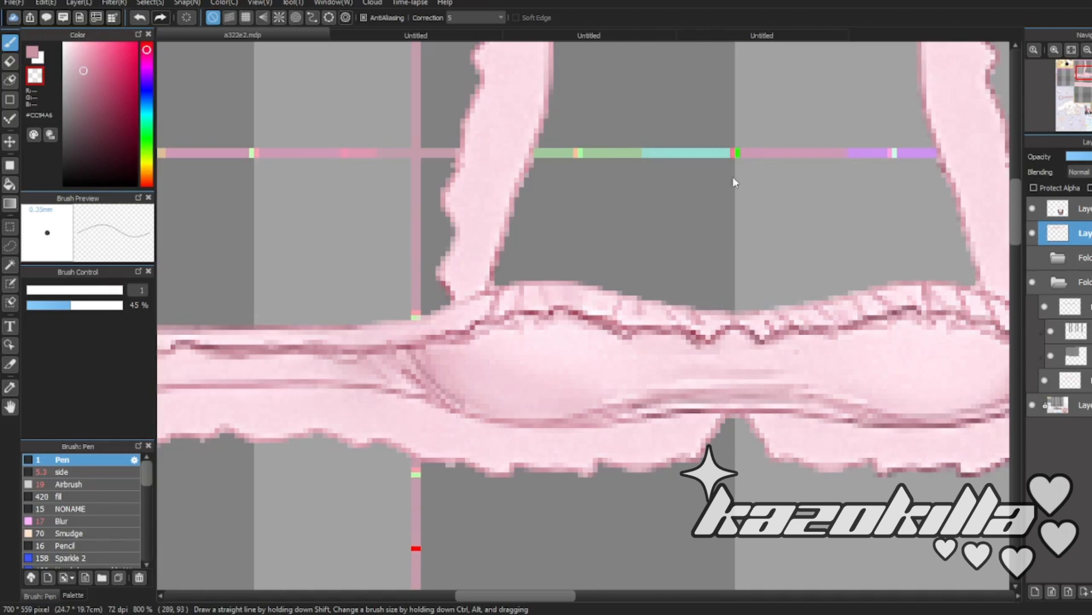
pyautogui.scroll(-2, 631, 307)
pyautogui.scroll(2, 645, 292)
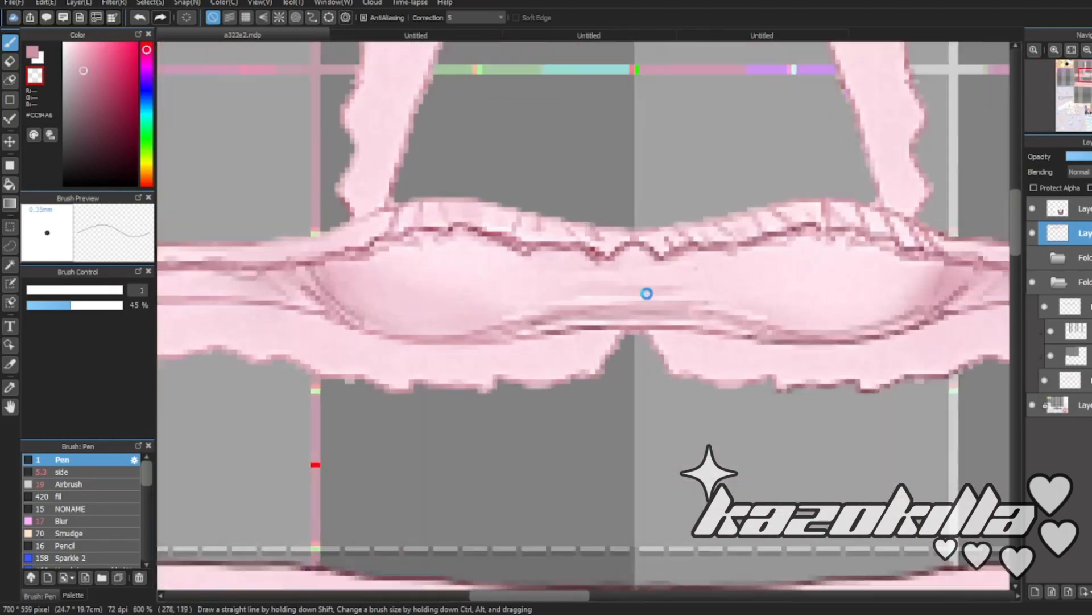
pyautogui.scroll(-1, 396, 183)
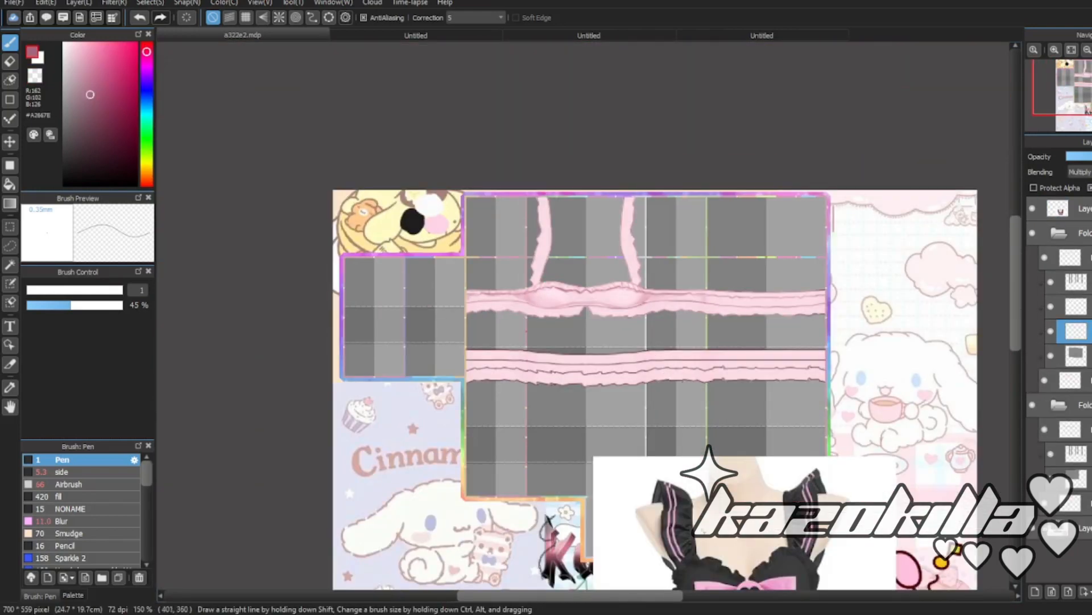
# - Draw three fold lines across the lower end of the left strap with the Pen at size 1 and 45% opacity in #A2667E
pyautogui.scroll(3, 701, 521)
pyautogui.scroll(-1, 805, 518)
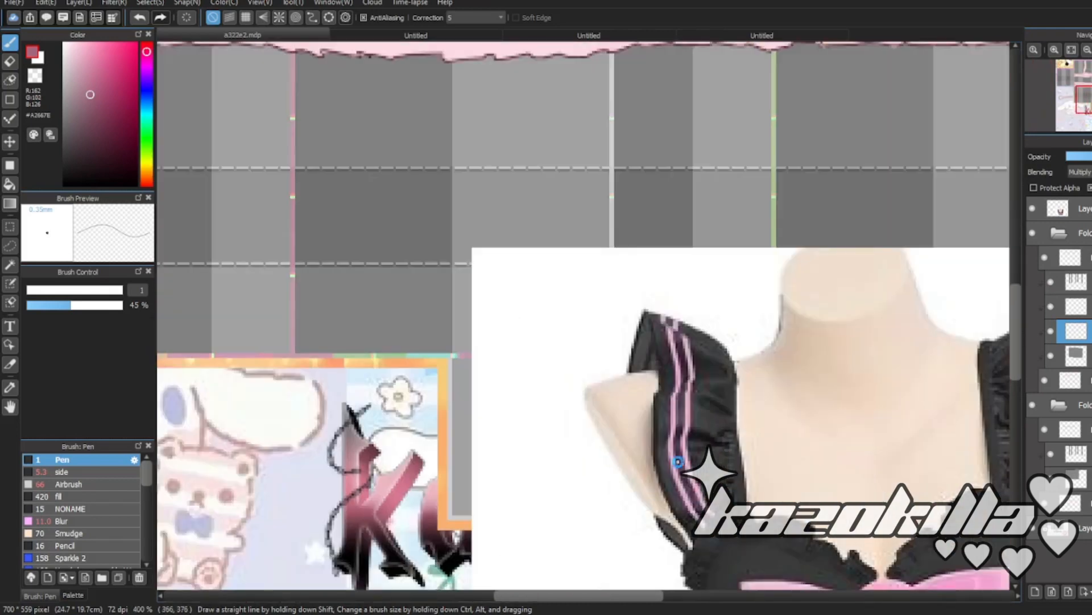
pyautogui.scroll(1, 678, 462)
pyautogui.scroll(-3, 678, 462)
pyautogui.scroll(2, 719, 200)
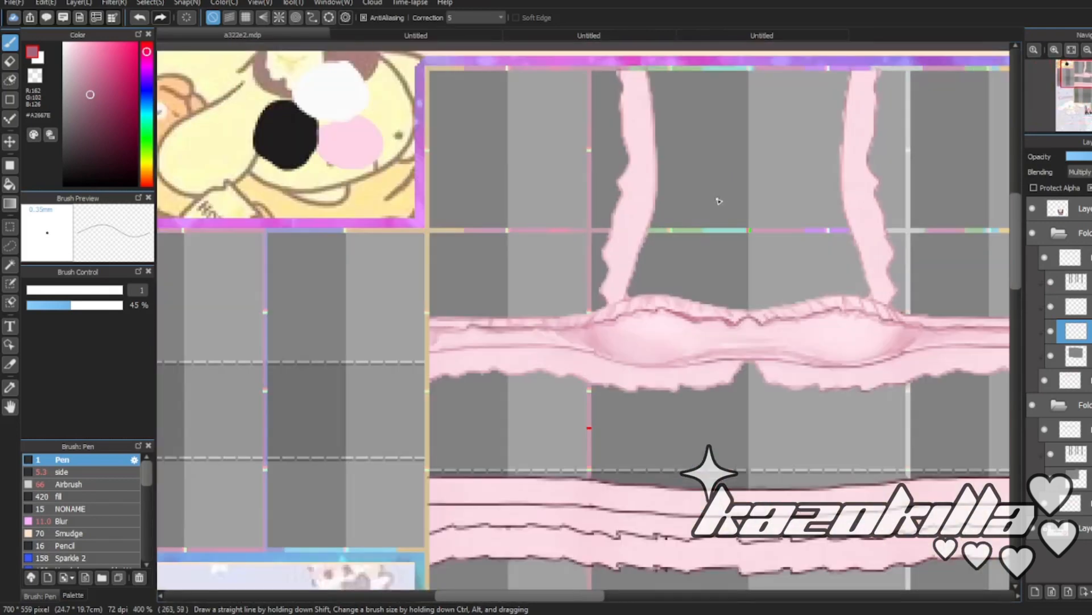
pyautogui.scroll(5, 719, 201)
pyautogui.moveTo(501, 442); pyautogui.dragTo(419, 480)
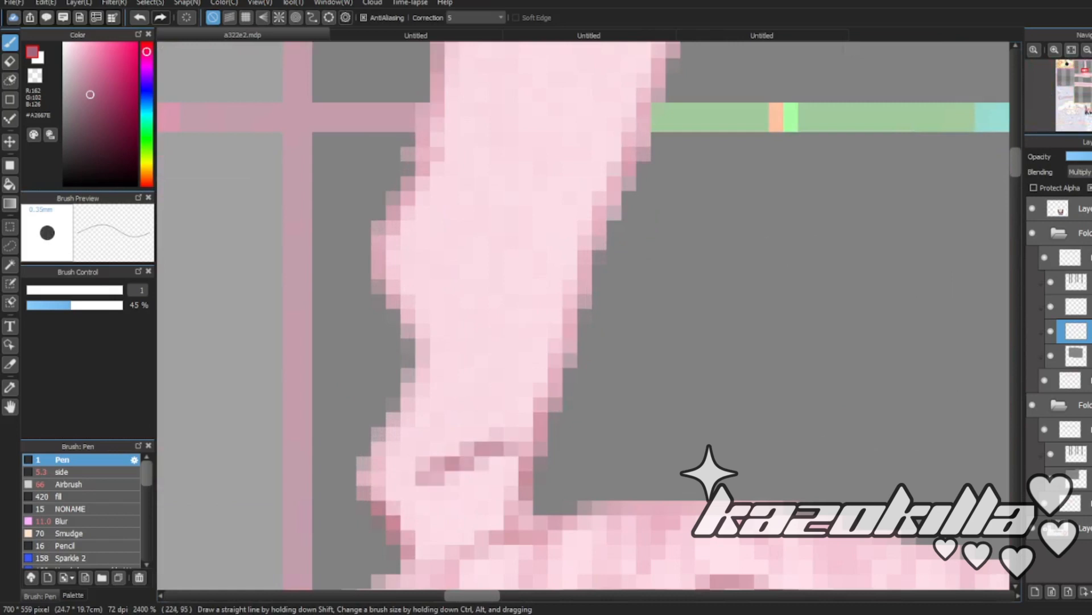
pyautogui.moveTo(446, 387); pyautogui.dragTo(533, 424)
pyautogui.moveTo(431, 249)
pyautogui.mouseDown()
pyautogui.moveTo(560, 309)
pyautogui.moveTo(548, 309)
pyautogui.mouseUp()
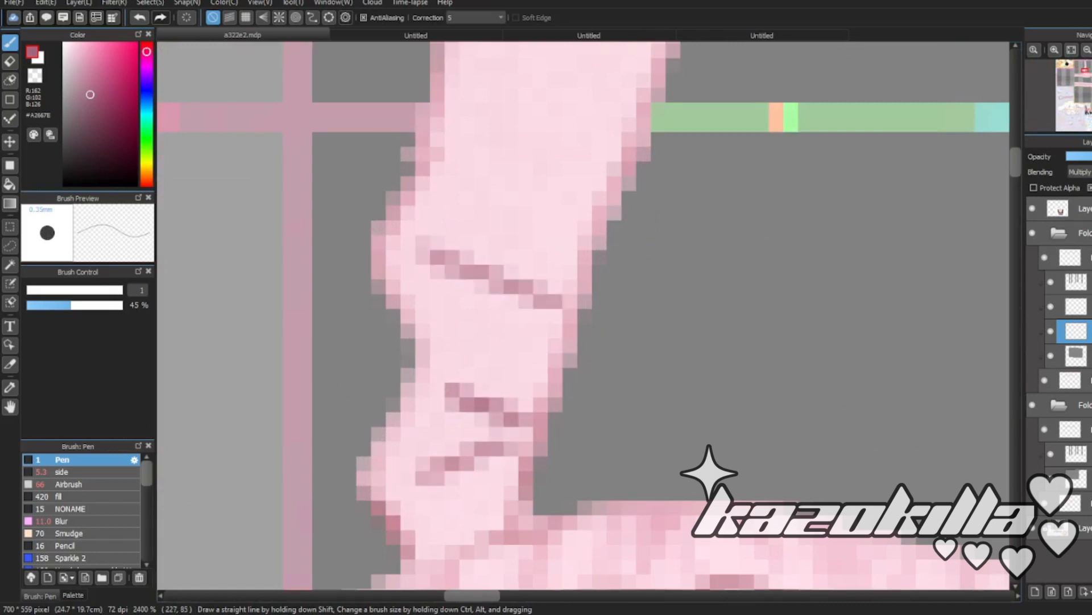
pyautogui.scroll(-4, 639, 283)
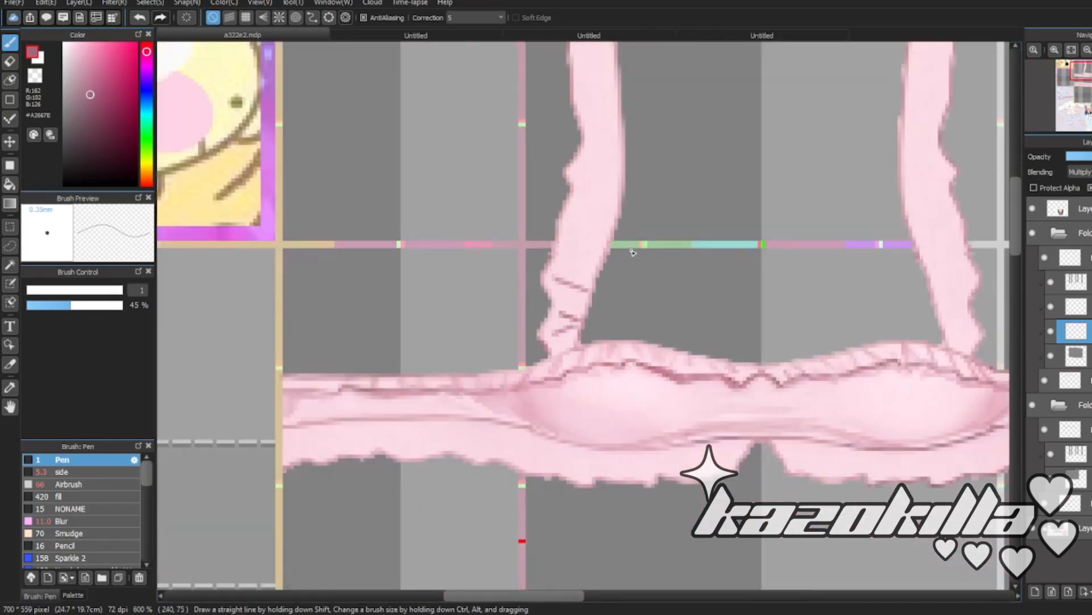
# - Add more slanted fold lines higher up the left strap, with fainter shading between them at 30% opacity
pyautogui.scroll(3, 591, 242)
pyautogui.moveTo(537, 310); pyautogui.dragTo(582, 341)
pyautogui.moveTo(530, 299); pyautogui.dragTo(592, 350)
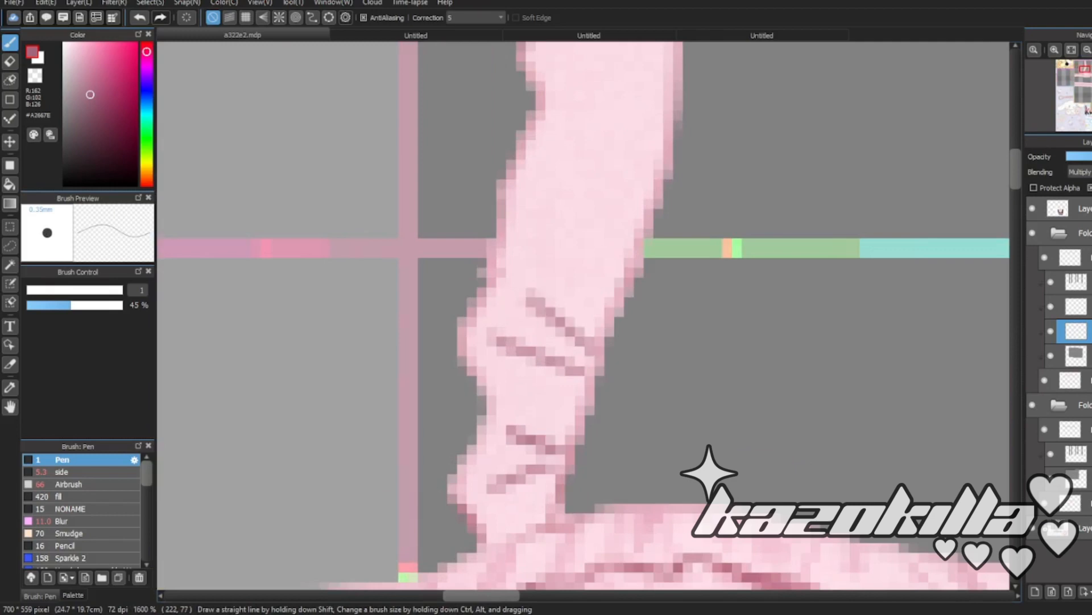
pyautogui.moveTo(541, 263); pyautogui.dragTo(614, 313)
pyautogui.moveTo(514, 249); pyautogui.dragTo(583, 297)
pyautogui.scroll(-5, 608, 270)
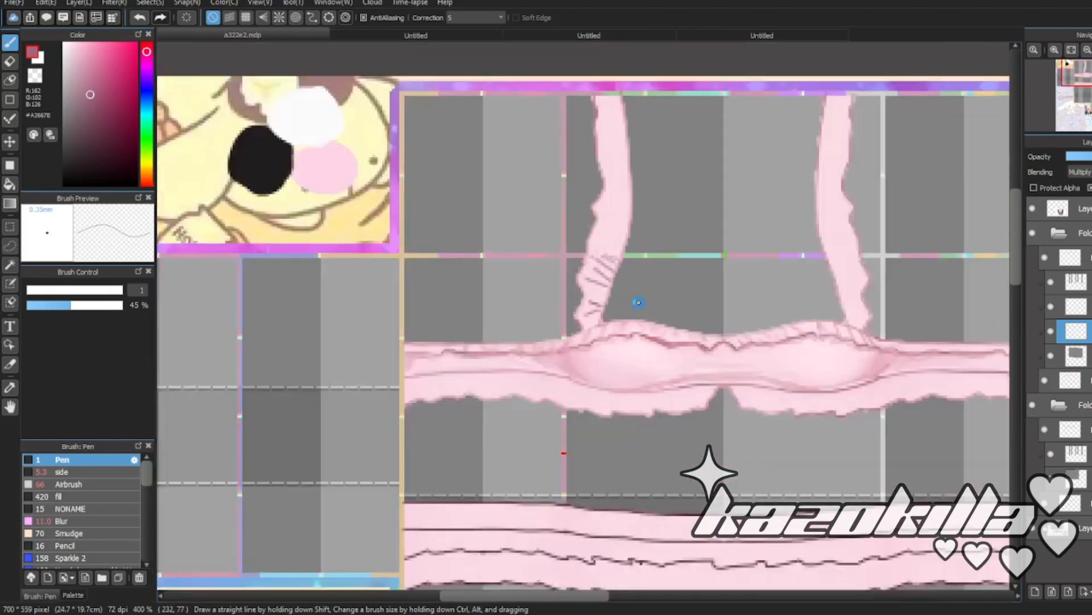
pyautogui.scroll(4, 573, 328)
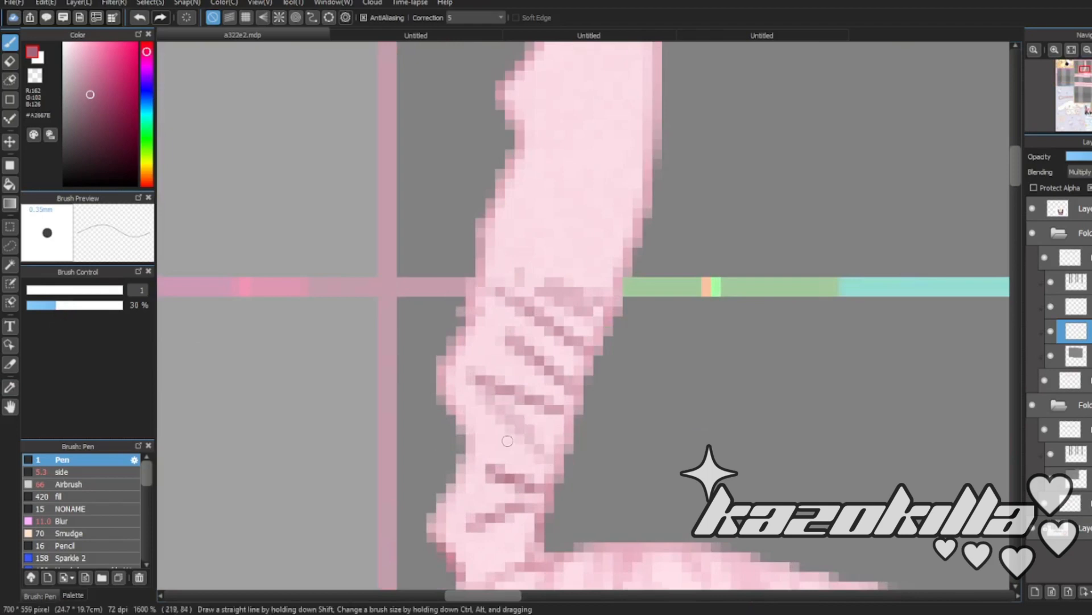
pyautogui.scroll(-7, 516, 432)
pyautogui.scroll(4, 541, 372)
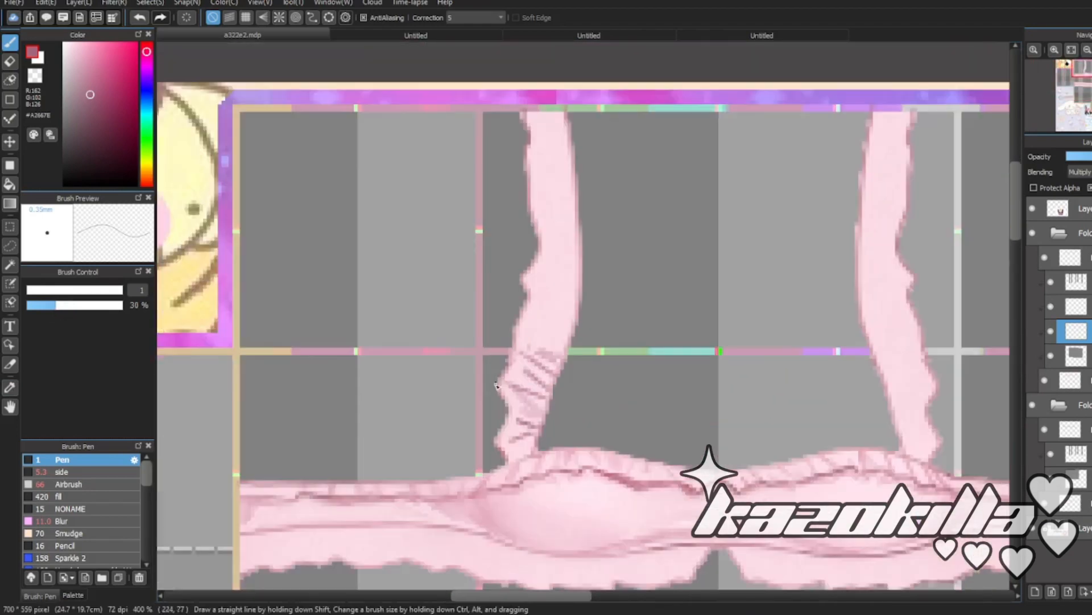
# - Soften the left strap's fold lines with the Blur brush at size 11 and 12% opacity
pyautogui.click(73, 521)
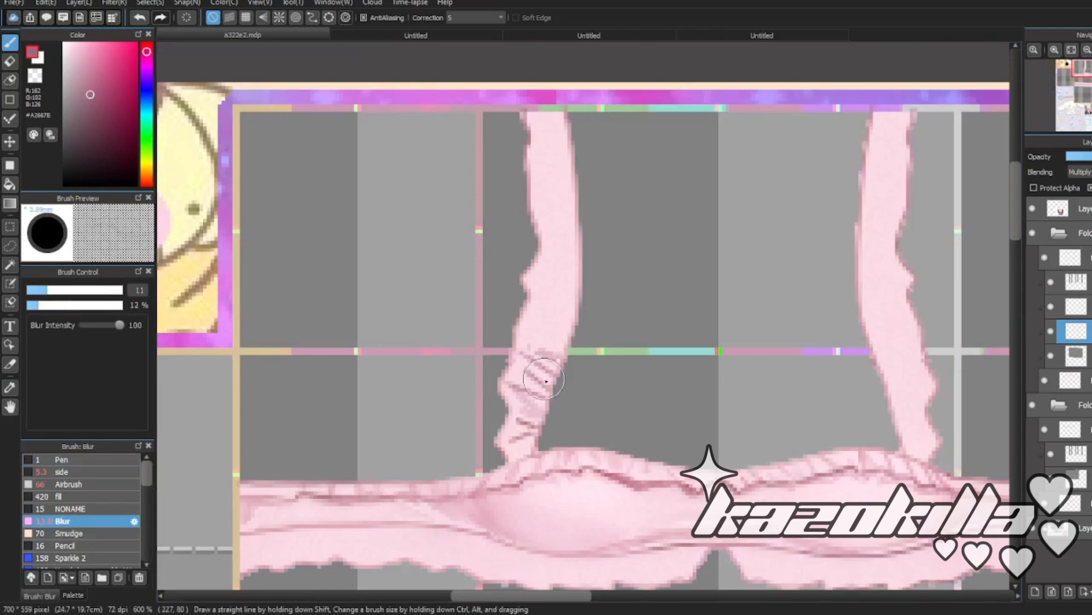
pyautogui.scroll(3, 549, 317)
pyautogui.moveTo(502, 346); pyautogui.dragTo(522, 319)
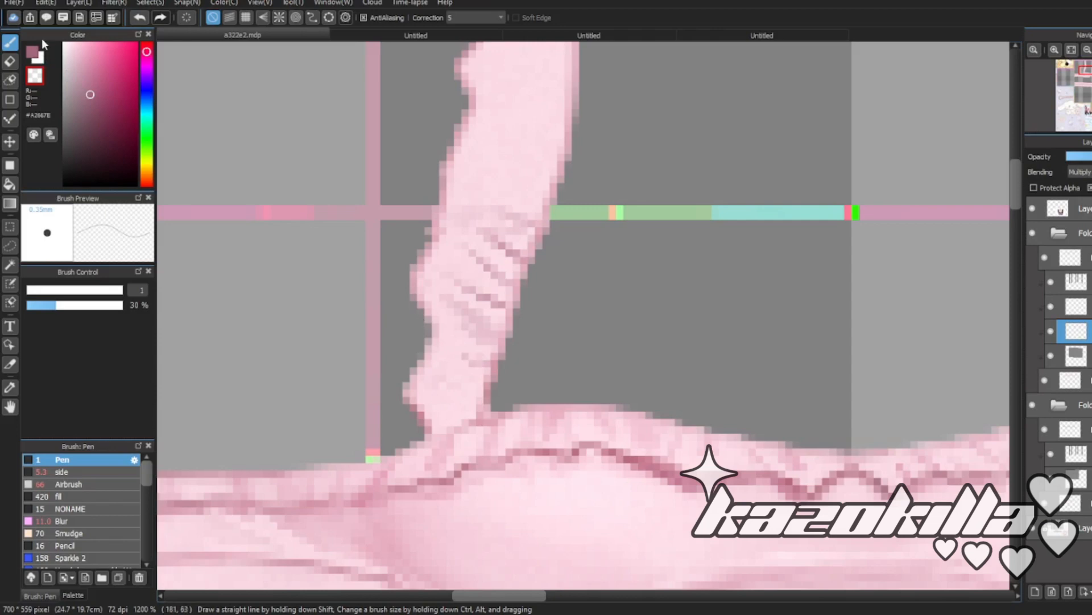
# - Draw a slanted fold line across the left strap near its lower end with the Pen at size 1 and 30% opacity in #A2667E
pyautogui.scroll(2, 457, 318)
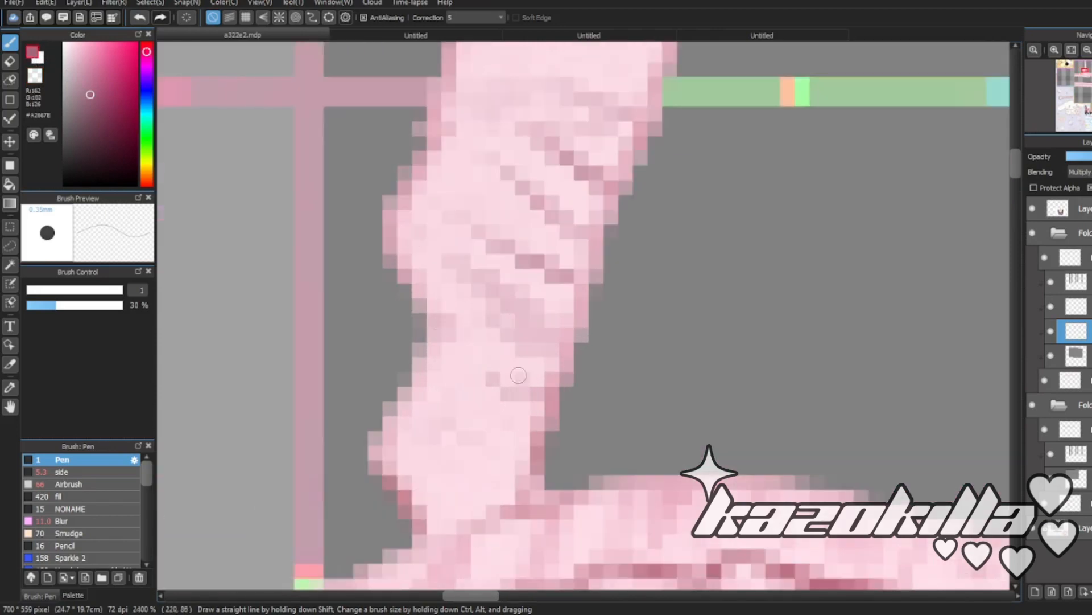
pyautogui.moveTo(535, 380); pyautogui.dragTo(464, 336)
pyautogui.moveTo(537, 393); pyautogui.dragTo(443, 310)
pyautogui.scroll(-7, 539, 393)
pyautogui.scroll(3, 542, 387)
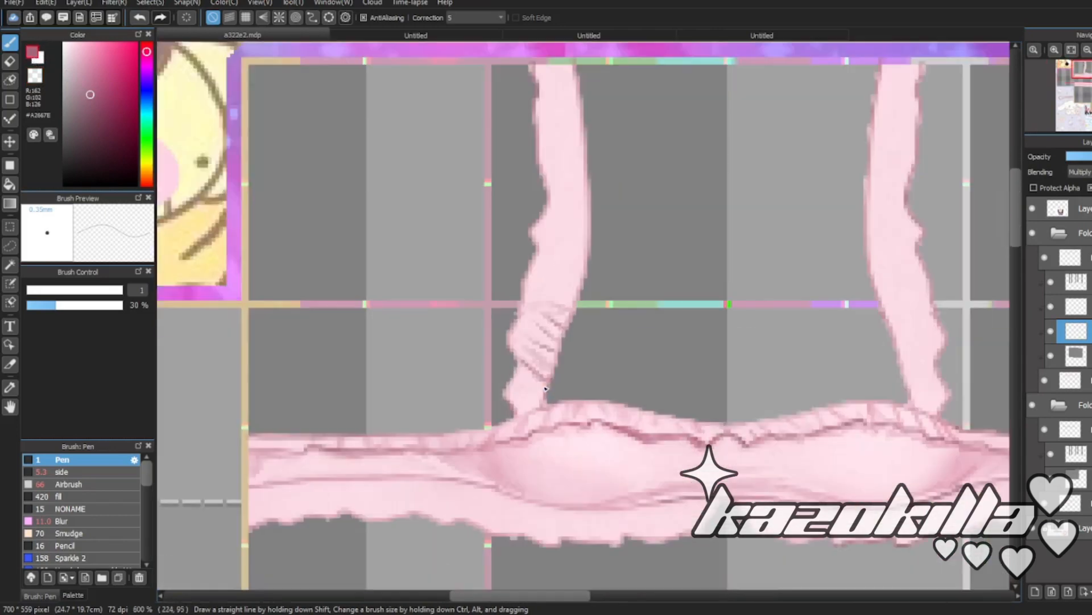
pyautogui.scroll(3, 546, 388)
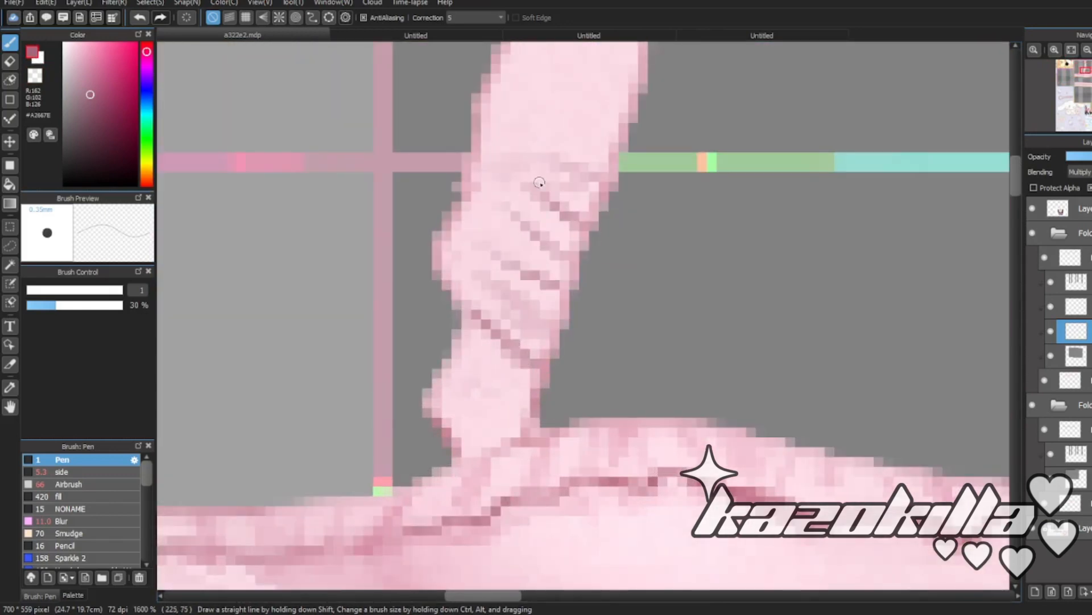
pyautogui.scroll(-4, 535, 279)
pyautogui.scroll(6, 497, 295)
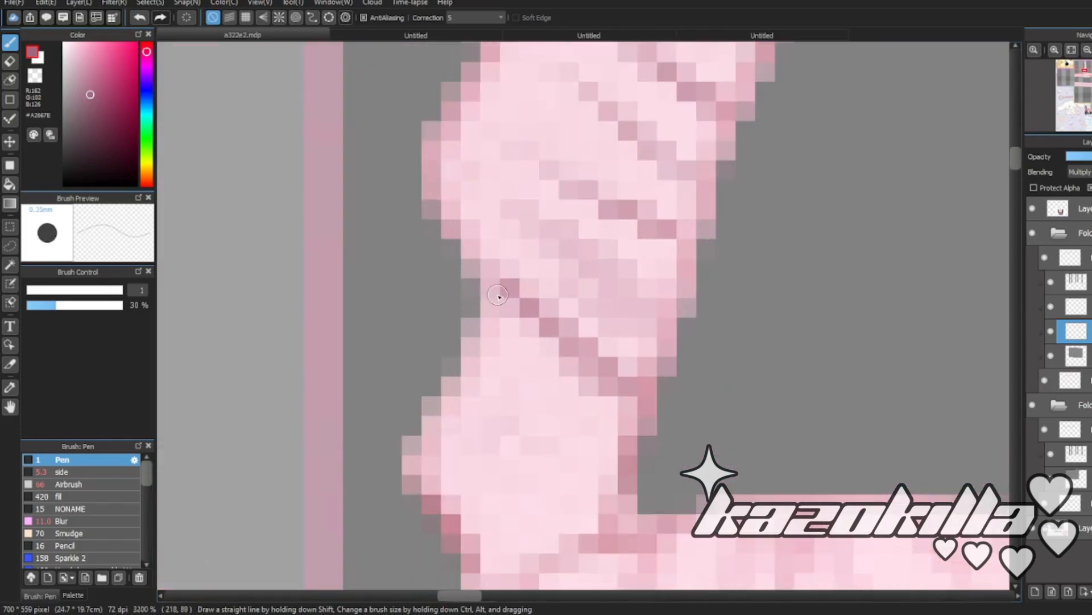
pyautogui.scroll(-4, 482, 307)
pyautogui.scroll(4, 468, 340)
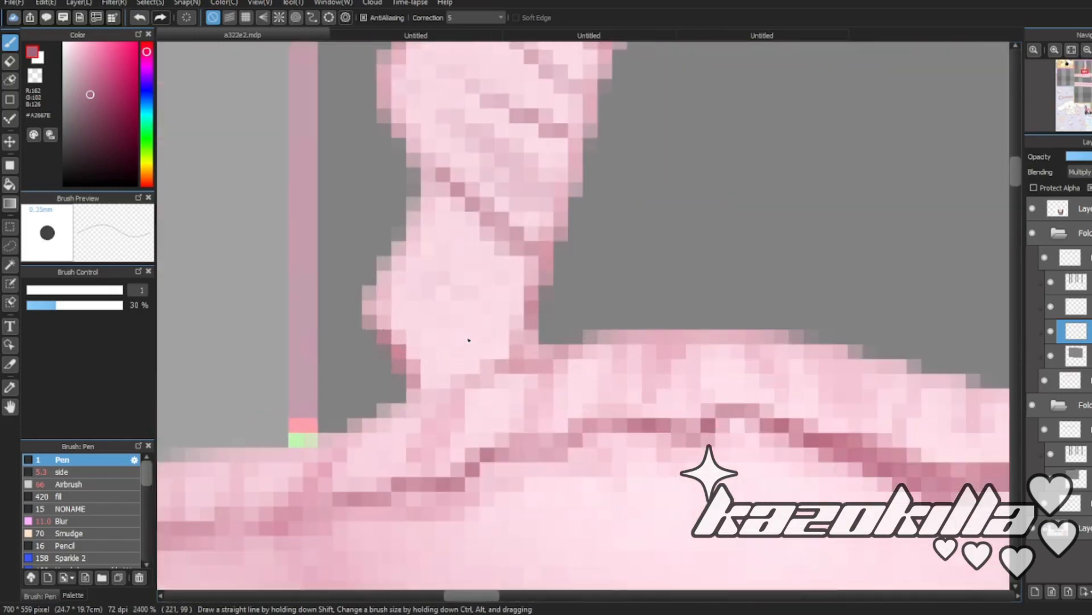
# - Add fainter fold shading at the base of the left strap and soften it with the Blur brush at size 11 and 12% opacity
pyautogui.click(47, 305)
pyautogui.click(38, 290)
pyautogui.moveTo(488, 336)
pyautogui.mouseDown()
pyautogui.moveTo(461, 288)
pyautogui.moveTo(409, 317)
pyautogui.mouseUp()
pyautogui.click(61, 521)
pyautogui.scroll(-6, 501, 205)
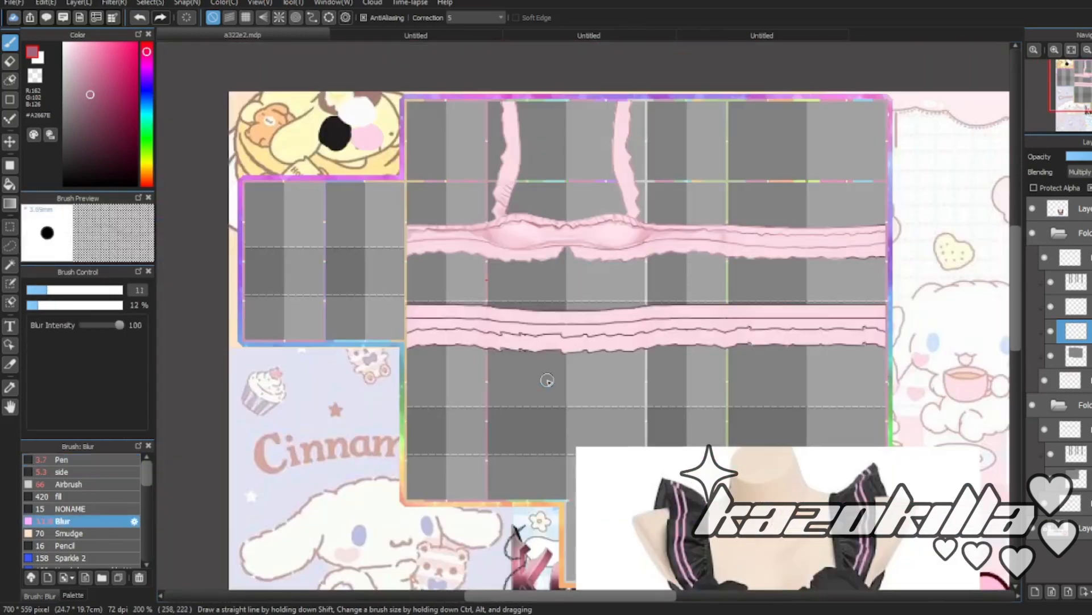
# - Draw slanted fold lines up the middle and upper part of the left strap with the Pen at 21% opacity
pyautogui.scroll(4, 493, 176)
pyautogui.click(62, 459)
pyautogui.scroll(2, 583, 340)
pyautogui.scroll(-4, 564, 290)
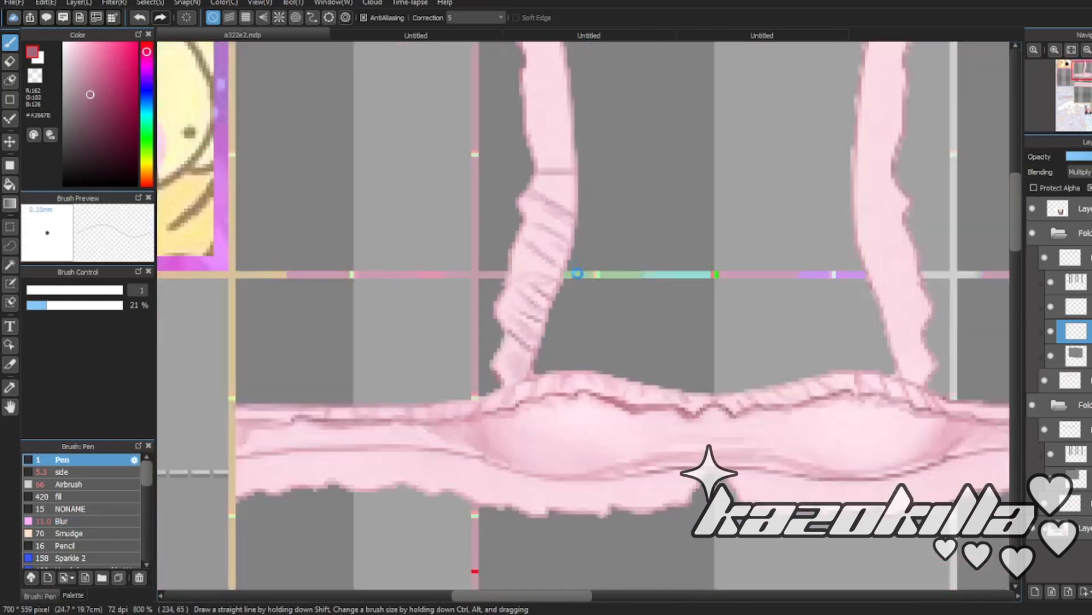
pyautogui.scroll(4, 564, 291)
pyautogui.moveTo(523, 256); pyautogui.dragTo(585, 277)
pyautogui.moveTo(521, 212); pyautogui.dragTo(572, 229)
pyautogui.moveTo(494, 138); pyautogui.dragTo(571, 155)
pyautogui.scroll(-2, 544, 194)
pyautogui.scroll(3, 574, 392)
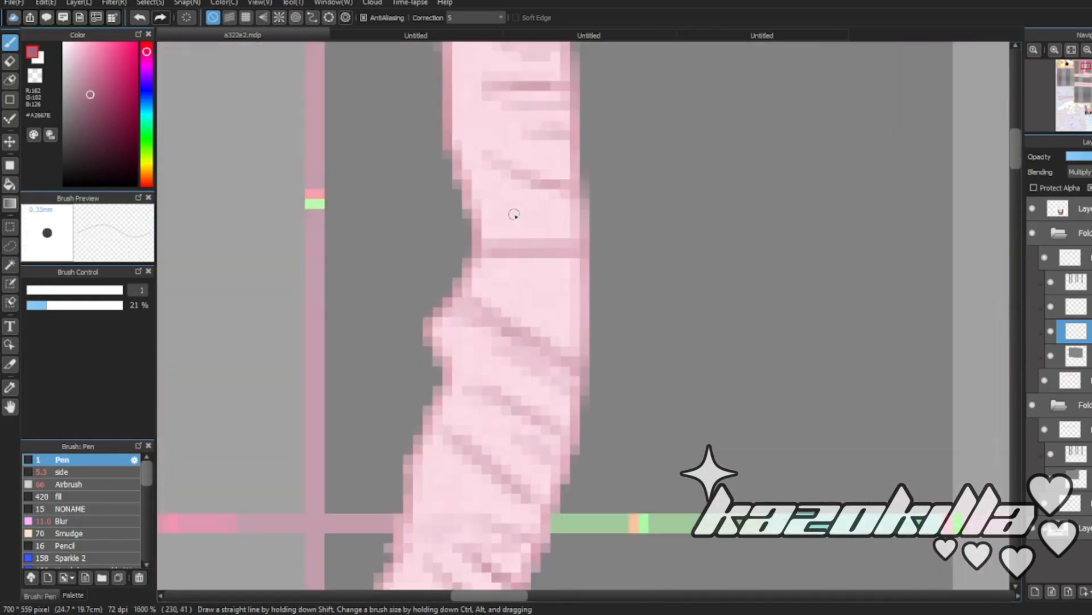
# - Draw a slanted fold line across the left strap's bend and soften the strap's folds with the Blur brush
pyautogui.moveTo(476, 250); pyautogui.dragTo(592, 252)
pyautogui.scroll(1, 575, 260)
pyautogui.moveTo(578, 281); pyautogui.dragTo(438, 239)
pyautogui.scroll(-3, 404, 219)
pyautogui.scroll(2, 432, 228)
pyautogui.click(62, 521)
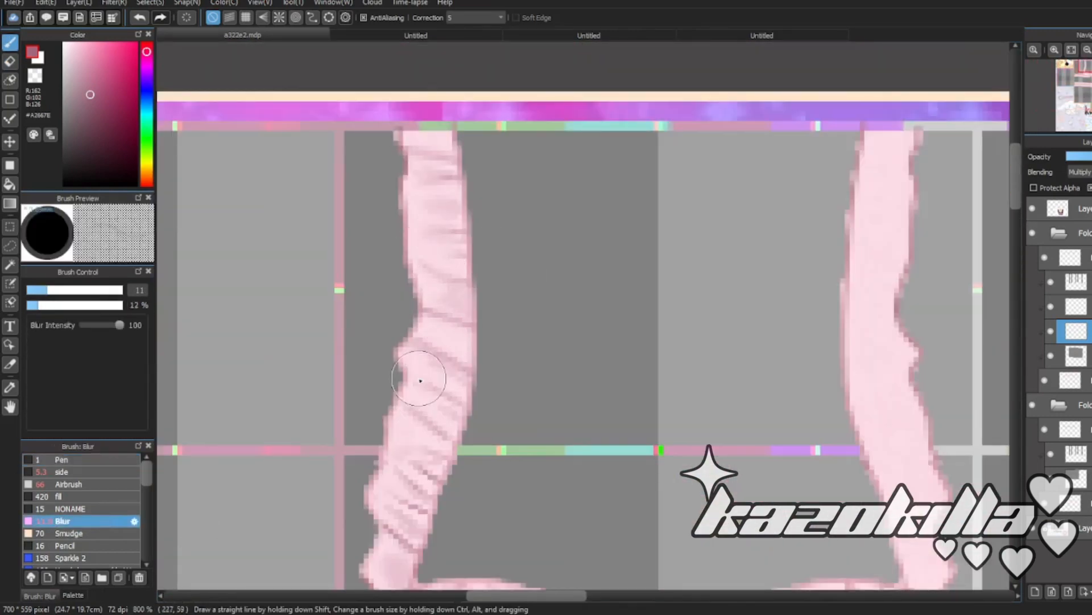
pyautogui.scroll(-1, 434, 226)
# - Lighten parts of the left strap's softened folds using the Pen in transparent colour at 21% opacity
pyautogui.click(62, 459)
pyautogui.press('z')
pyautogui.scroll(3, 563, 342)
pyautogui.moveTo(441, 254); pyautogui.dragTo(515, 298)
pyautogui.moveTo(518, 216); pyautogui.dragTo(487, 206)
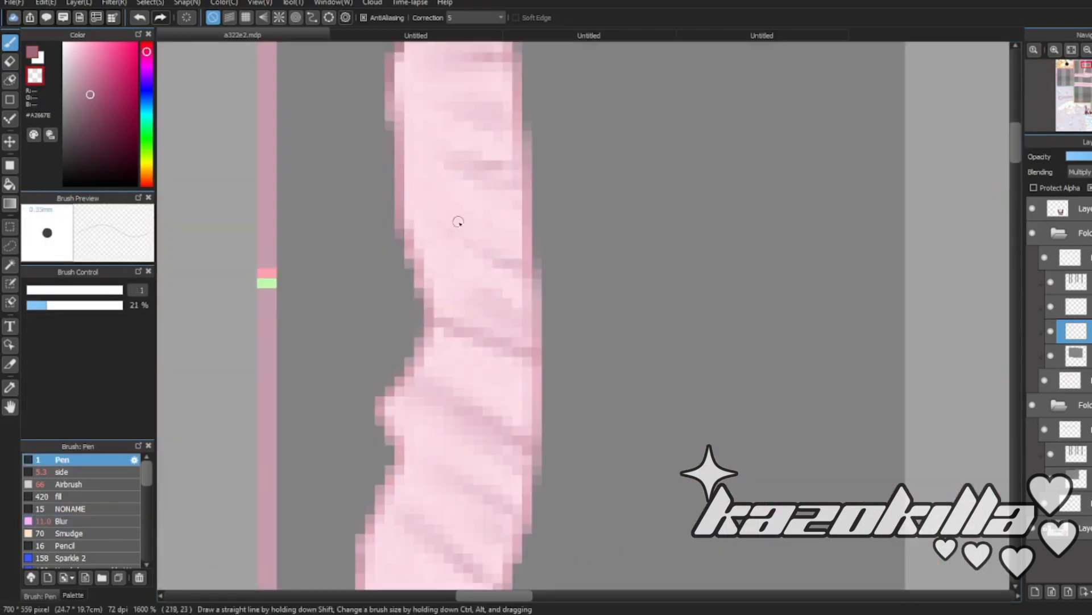
pyautogui.scroll(-1, 458, 222)
pyautogui.moveTo(538, 181); pyautogui.dragTo(473, 161)
pyautogui.scroll(-1, 529, 268)
pyautogui.scroll(-5, 529, 267)
pyautogui.scroll(5, 546, 227)
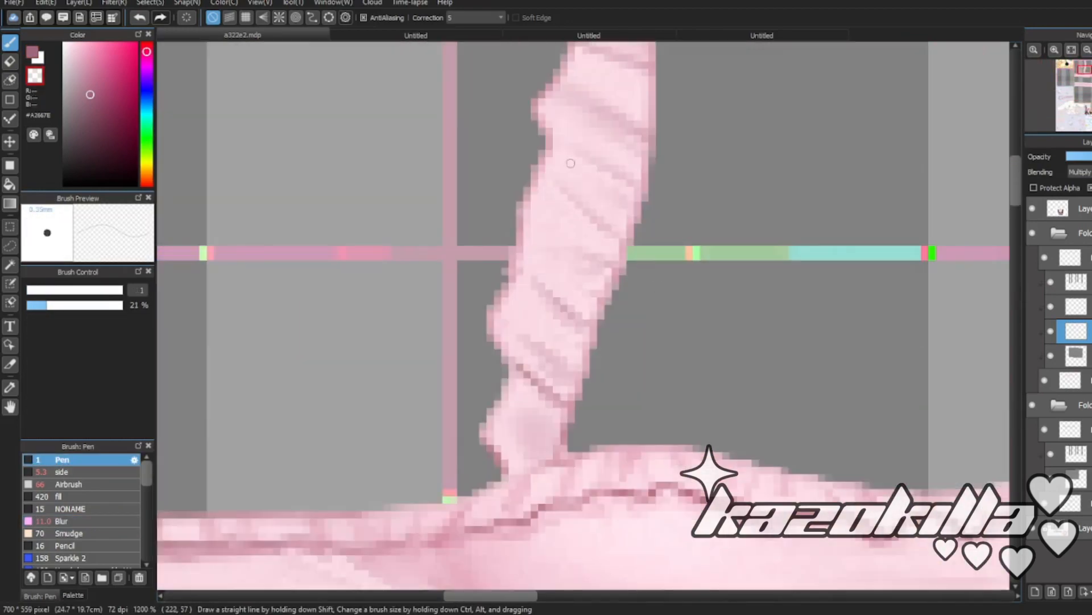
# - Draw a lengthwise seam line along the left strap's inner edge in #A2667E and trim it with the transparent Pen at 81% opacity
pyautogui.click(31, 53)
pyautogui.scroll(-2, 530, 267)
pyautogui.scroll(1, 538, 191)
pyautogui.moveTo(540, 302); pyautogui.dragTo(545, 69)
pyautogui.click(35, 76)
pyautogui.click(105, 305)
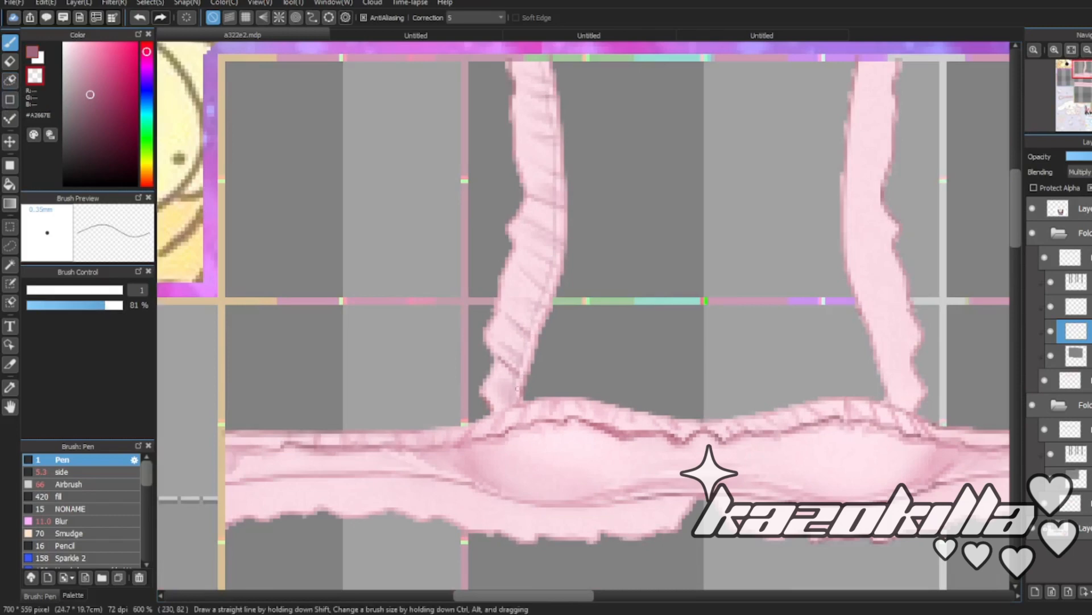
pyautogui.moveTo(556, 211); pyautogui.dragTo(561, 189)
pyautogui.scroll(-2, 546, 188)
pyautogui.scroll(4, 561, 179)
# - Strengthen the seam line along the left strap's inner edge with the Pen at 44% opacity in #A2667E
pyautogui.press('z')
pyautogui.click(69, 305)
pyautogui.scroll(-4, 544, 227)
pyautogui.scroll(4, 536, 196)
pyautogui.moveTo(554, 304); pyautogui.dragTo(543, 462)
pyautogui.scroll(-6, 556, 149)
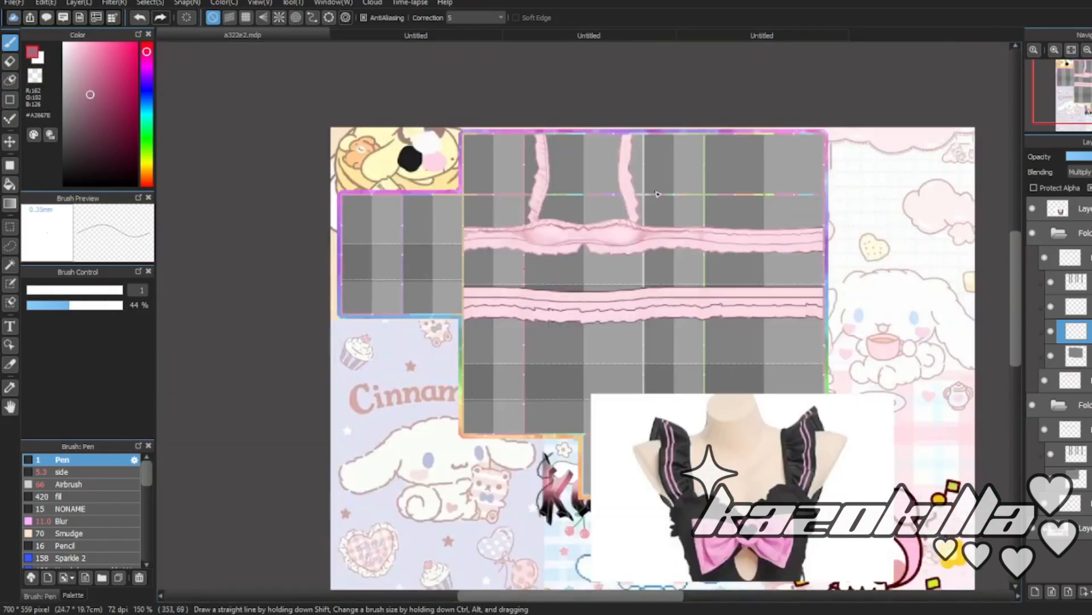
# - Copy the left strap's fold shading, place a mirrored copy over the right strap and merge it into the Multiply shading layer
pyautogui.scroll(4, 581, 147)
pyautogui.click(9, 246)
pyautogui.scroll(1, 405, 407)
pyautogui.scroll(-1, 528, 395)
pyautogui.moveTo(416, 389); pyautogui.dragTo(339, 144)
pyautogui.hotkey('ctrl', 'v')
pyautogui.hotkey('ctrl', 't')
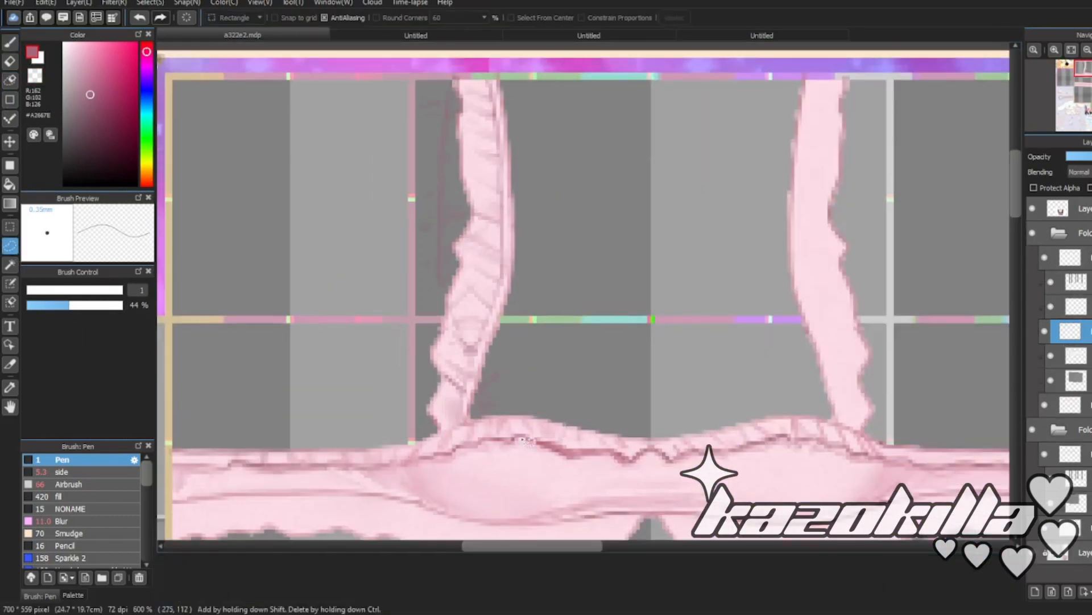
pyautogui.click(10, 141)
pyautogui.moveTo(547, 438); pyautogui.dragTo(882, 441)
pyautogui.hotkey('ctrl', 'e')
pyautogui.press('b')
pyautogui.scroll(-5, 722, 221)
pyautogui.scroll(6, 716, 222)
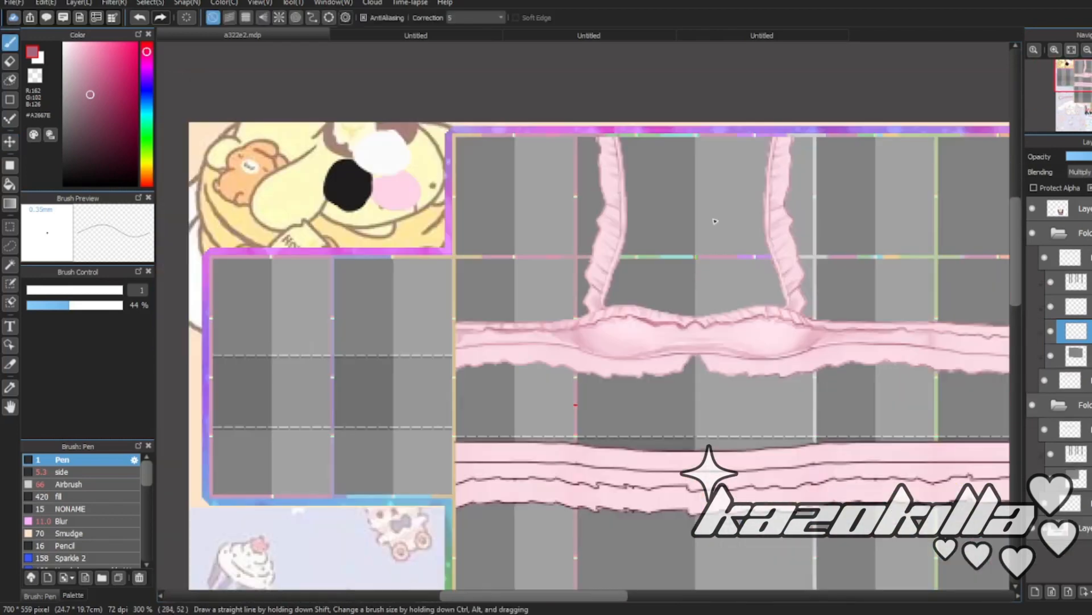
# - On the Add layer, paint highlights between the neckline ruffle's folds above the left cup with the Pen in #FFFFFF at 39% opacity
pyautogui.click(1070, 306)
pyautogui.scroll(-2, 693, 268)
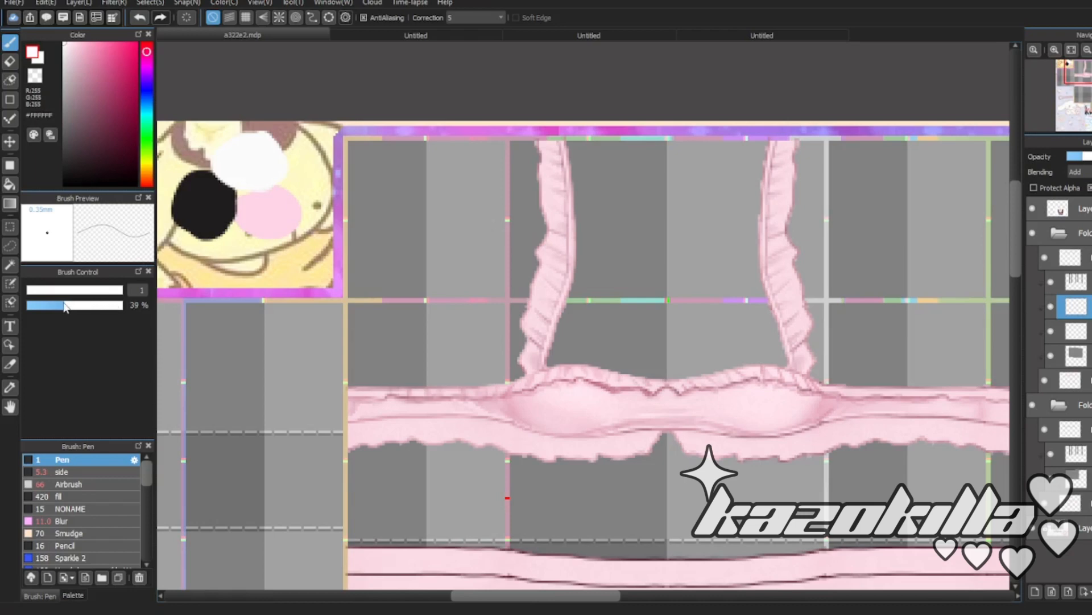
pyautogui.scroll(-2, 251, 314)
pyautogui.scroll(3, 596, 378)
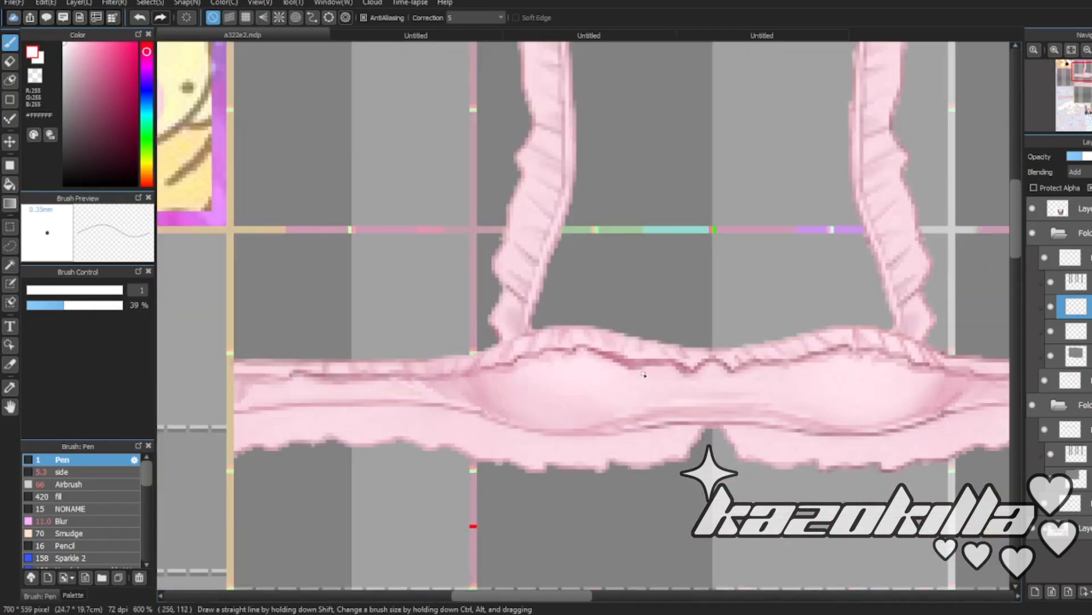
pyautogui.scroll(4, 643, 374)
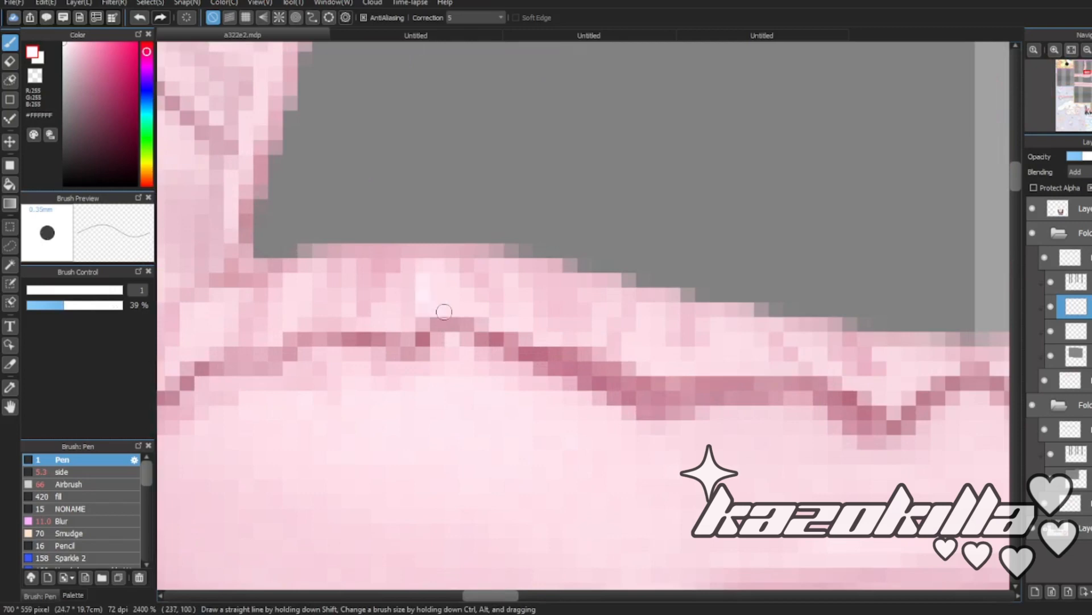
pyautogui.click(485, 316)
pyautogui.click(540, 338)
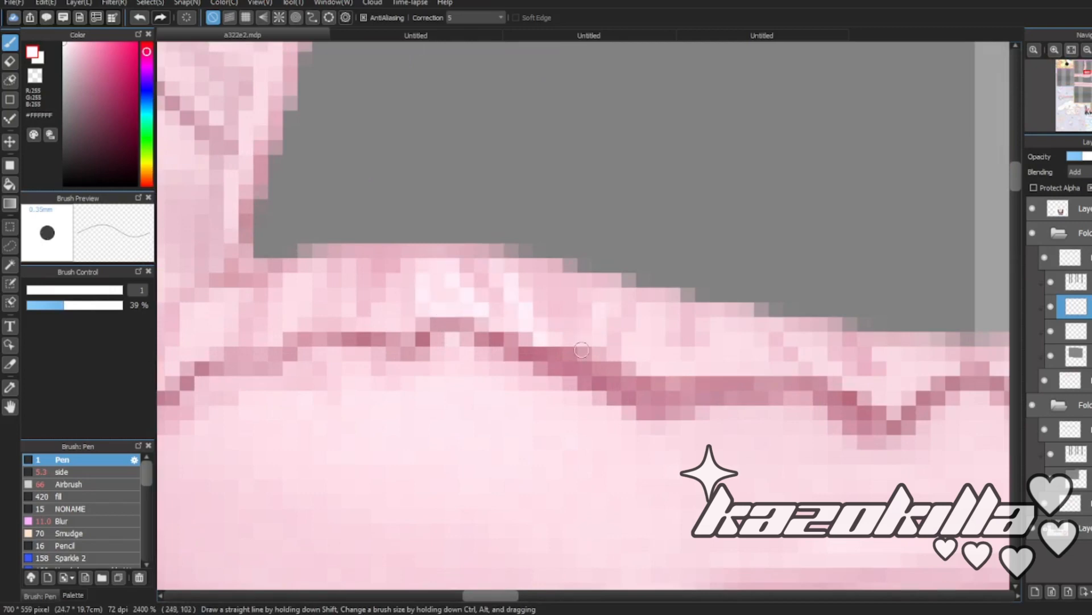
pyautogui.scroll(-3, 679, 368)
pyautogui.scroll(2, 579, 361)
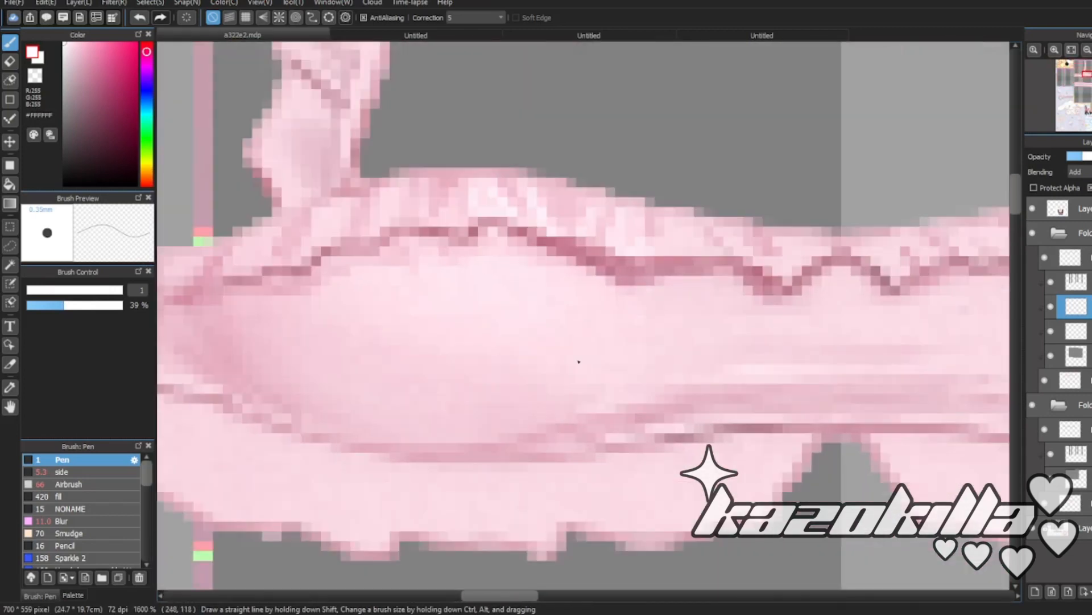
pyautogui.scroll(-4, 579, 373)
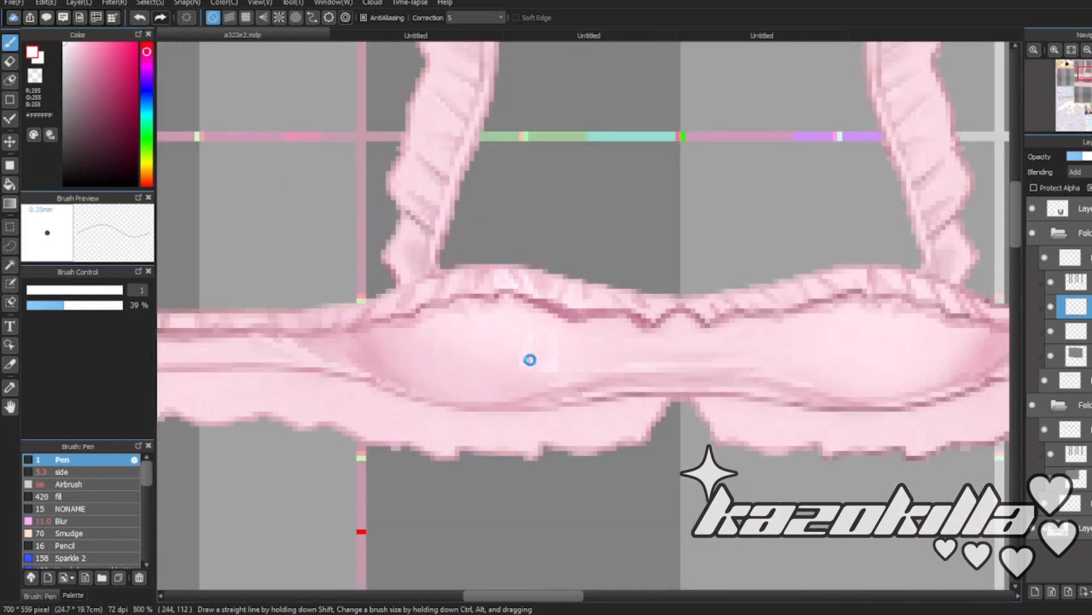
# - Continue the white highlights along the neckline ruffle from the left cup towards the centre
pyautogui.scroll(3, 618, 335)
pyautogui.scroll(3, 546, 305)
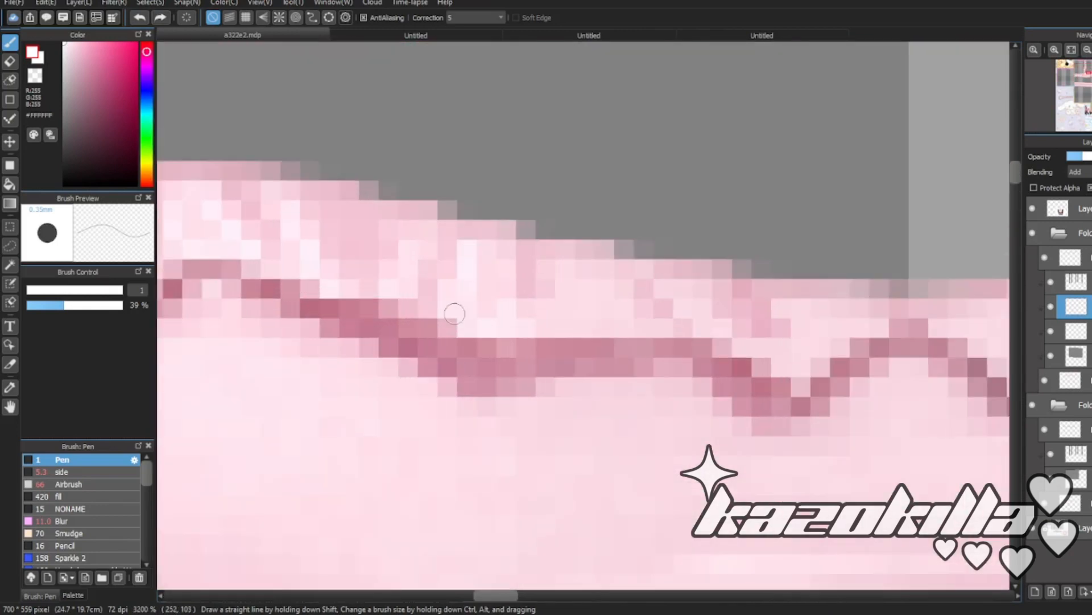
pyautogui.scroll(-1, 511, 254)
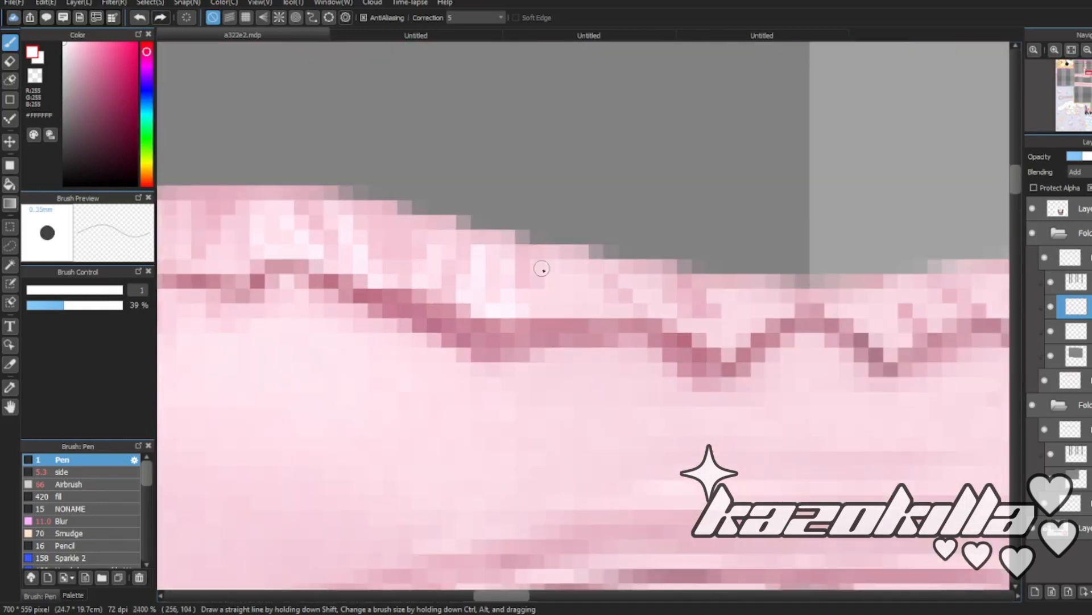
pyautogui.moveTo(543, 317); pyautogui.dragTo(638, 315)
pyautogui.moveTo(557, 266)
pyautogui.mouseDown()
pyautogui.moveTo(629, 325)
pyautogui.moveTo(649, 296)
pyautogui.moveTo(668, 308)
pyautogui.mouseUp()
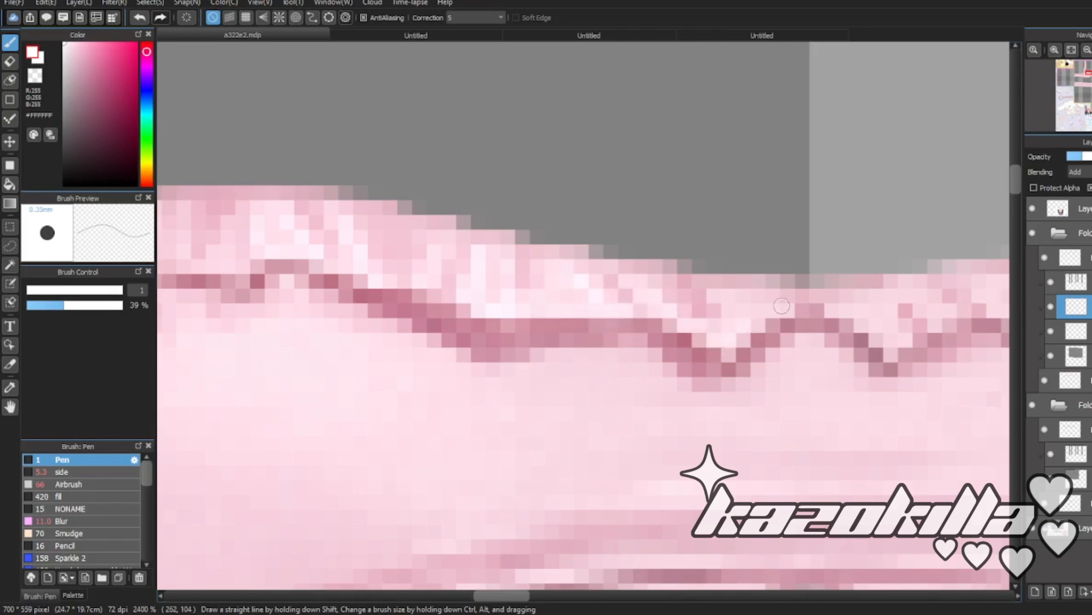
pyautogui.scroll(-8, 740, 319)
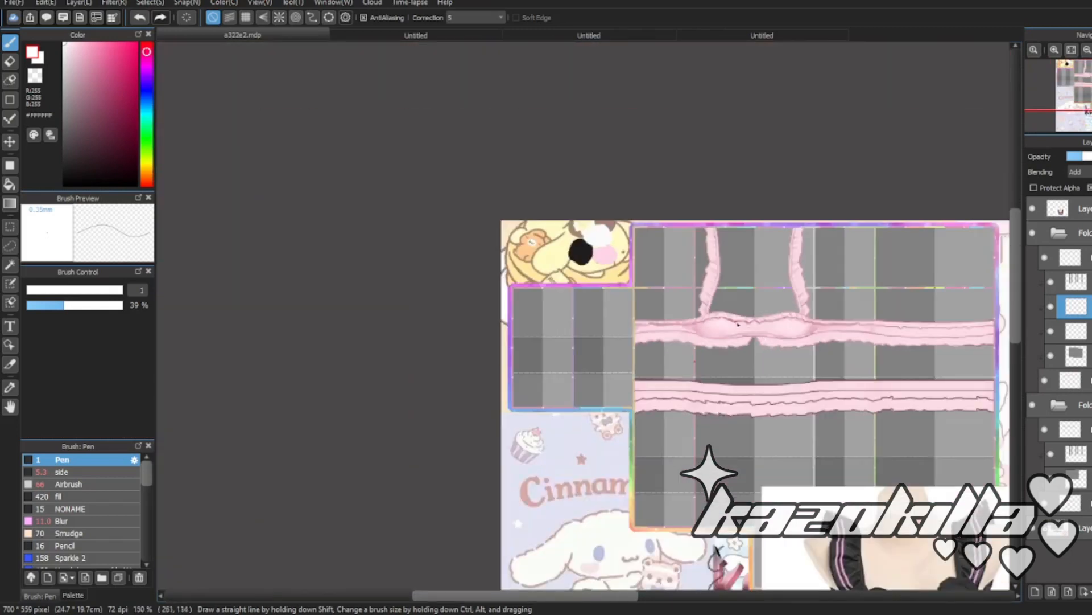
pyautogui.scroll(8, 738, 325)
pyautogui.scroll(-5, 660, 360)
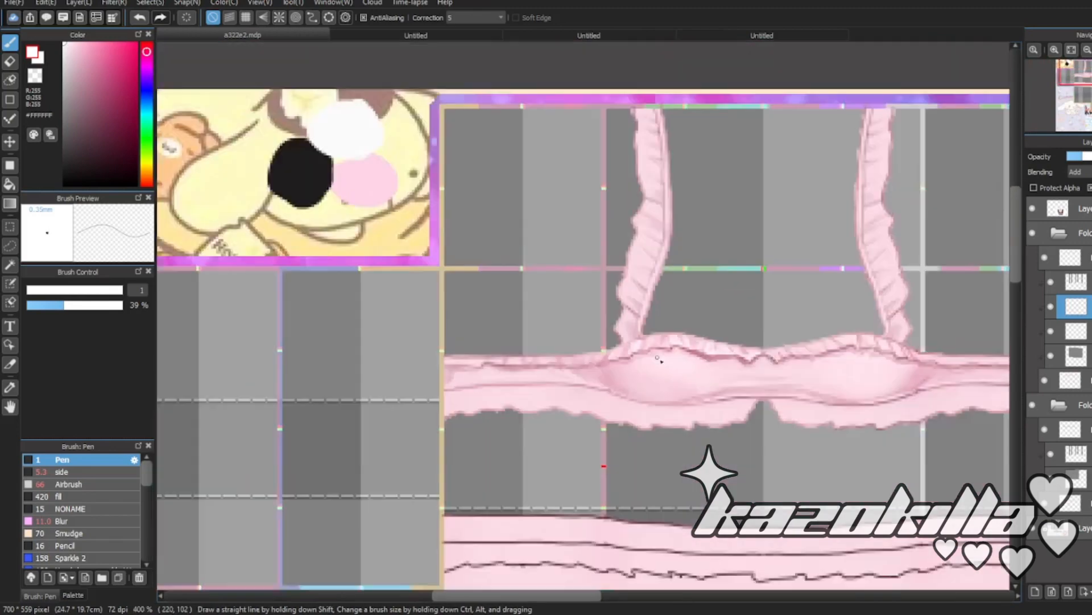
# - Paint white highlights between the folds of the neckline ruffle across the right cup and down to the centre point
pyautogui.scroll(5, 909, 354)
pyautogui.moveTo(499, 268); pyautogui.dragTo(533, 307)
pyautogui.moveTo(583, 254); pyautogui.dragTo(609, 305)
pyautogui.moveTo(643, 250); pyautogui.dragTo(697, 304)
pyautogui.moveTo(802, 293); pyautogui.dragTo(873, 373)
pyautogui.scroll(-3, 819, 286)
pyautogui.scroll(2, 637, 291)
pyautogui.moveTo(595, 312); pyautogui.dragTo(660, 328)
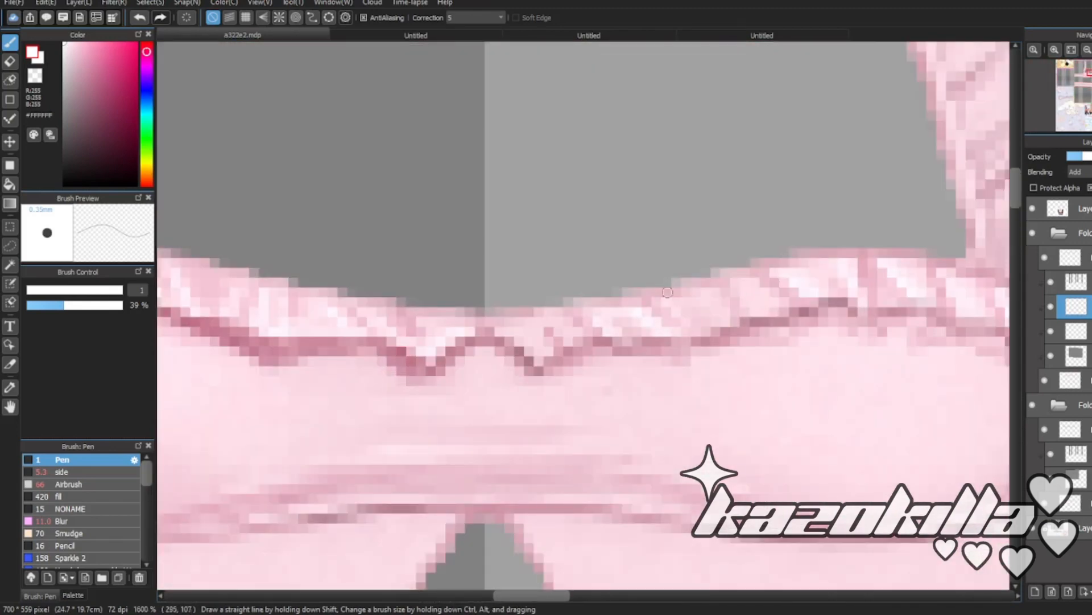
pyautogui.moveTo(697, 292); pyautogui.dragTo(727, 322)
pyautogui.moveTo(499, 332); pyautogui.dragTo(538, 361)
pyautogui.scroll(-7, 616, 347)
pyautogui.scroll(3, 586, 367)
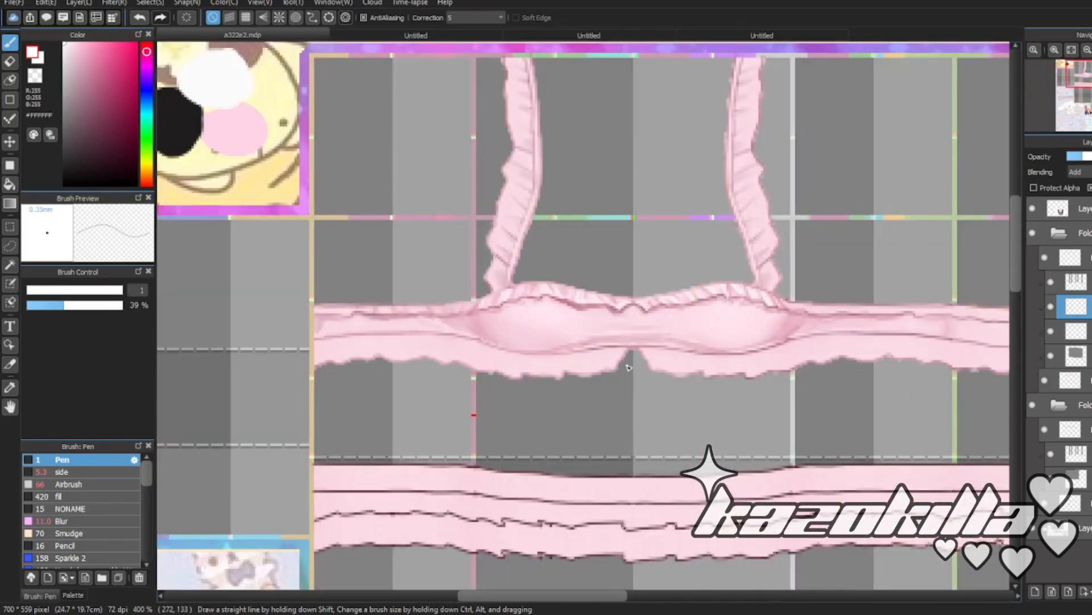
# - Paint white highlights between the folds of the left strap with the Pen at size 1 and 39% opacity
pyautogui.scroll(4, 508, 200)
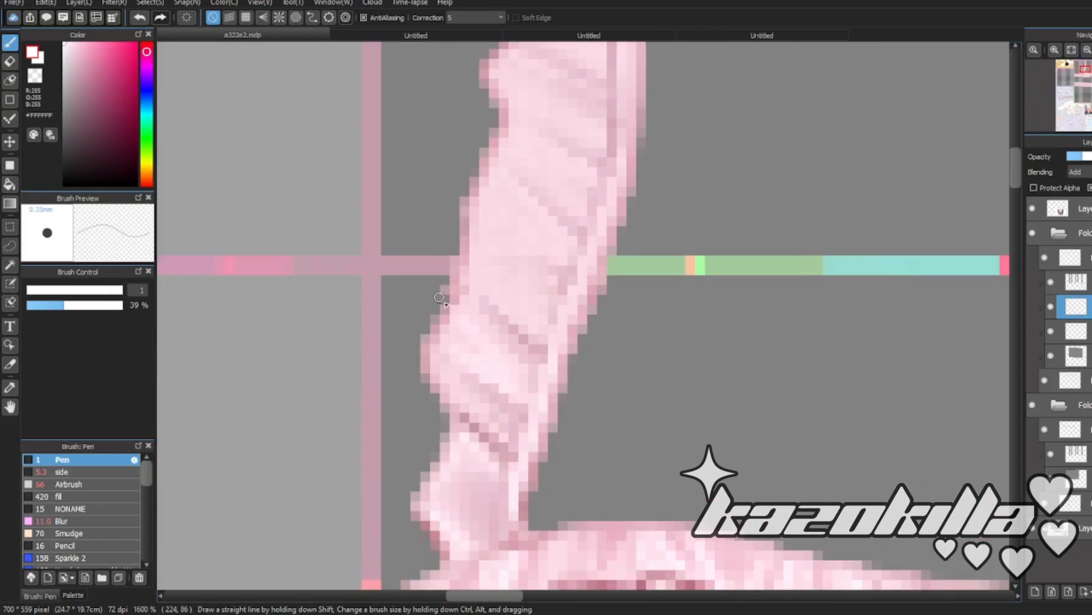
pyautogui.moveTo(439, 297); pyautogui.dragTo(419, 369)
pyautogui.moveTo(501, 390); pyautogui.dragTo(526, 416)
pyautogui.moveTo(470, 220); pyautogui.dragTo(540, 325)
pyautogui.scroll(-6, 507, 211)
pyautogui.scroll(5, 515, 158)
pyautogui.moveTo(467, 290); pyautogui.dragTo(510, 356)
pyautogui.moveTo(467, 207); pyautogui.dragTo(511, 247)
pyautogui.scroll(-6, 546, 215)
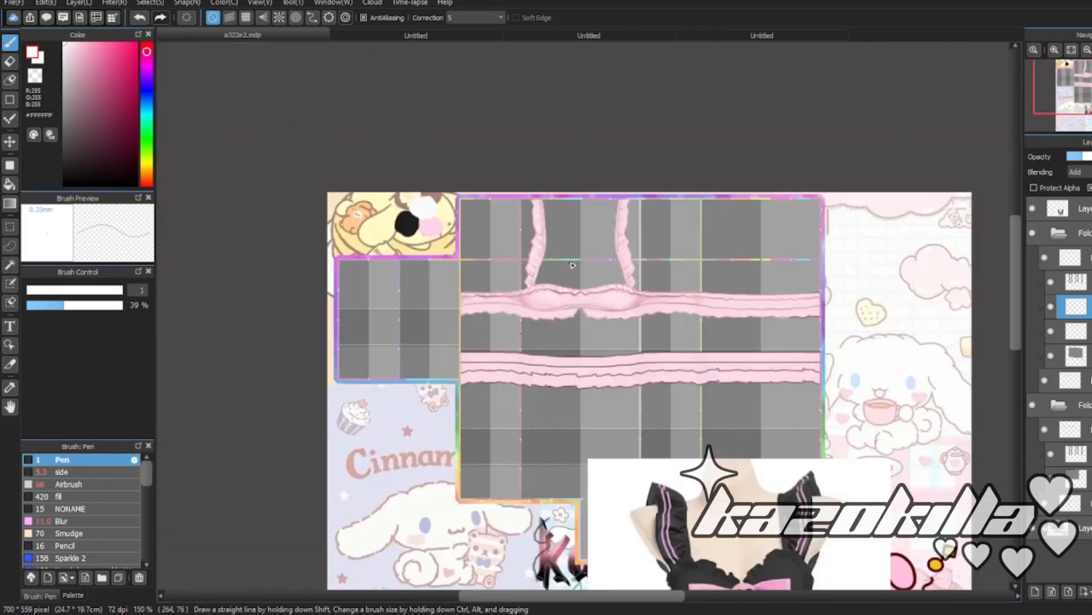
# - Paint matching white highlights between the folds of the right strap
pyautogui.scroll(6, 572, 264)
pyautogui.moveTo(576, 267); pyautogui.dragTo(636, 197)
pyautogui.scroll(-5, 667, 265)
pyautogui.scroll(5, 664, 227)
pyautogui.moveTo(582, 306); pyautogui.dragTo(608, 295)
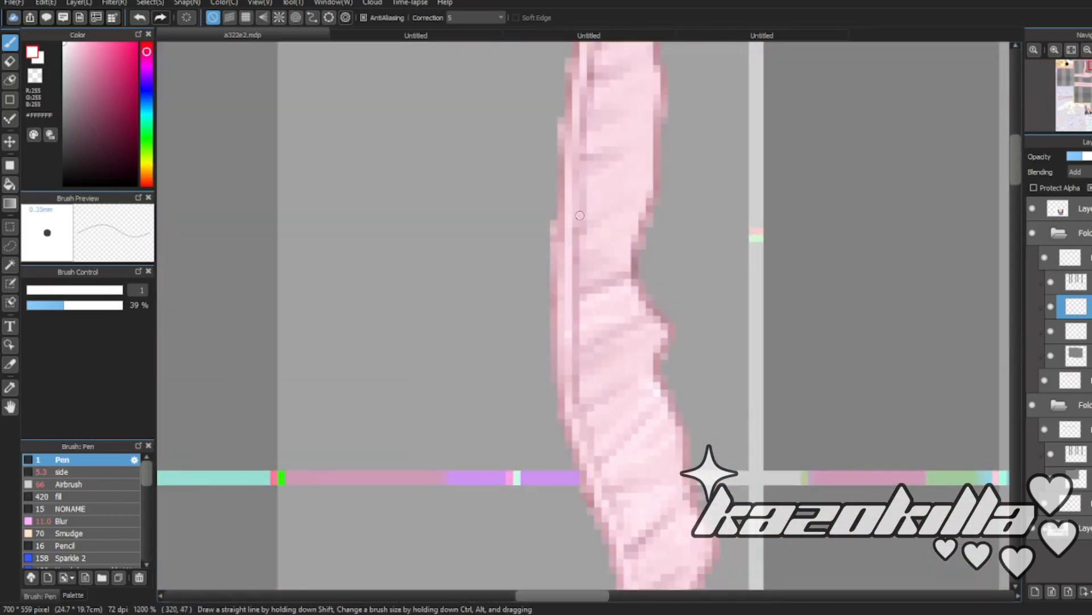
pyautogui.moveTo(577, 218); pyautogui.dragTo(630, 193)
pyautogui.moveTo(576, 142); pyautogui.dragTo(648, 105)
pyautogui.scroll(-5, 588, 242)
pyautogui.scroll(6, 598, 214)
pyautogui.scroll(-8, 597, 213)
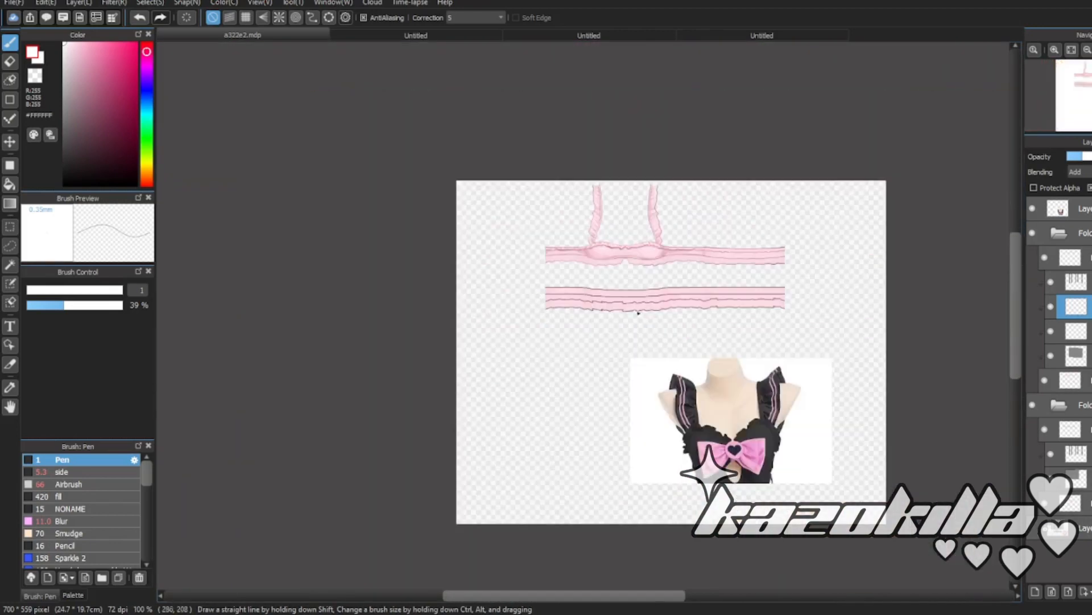
# - Select the alpha-protected line layer and try recolouring the neckline ruffle's outline with the Pen at size 4.9 and 66% opacity
pyautogui.scroll(4, 596, 289)
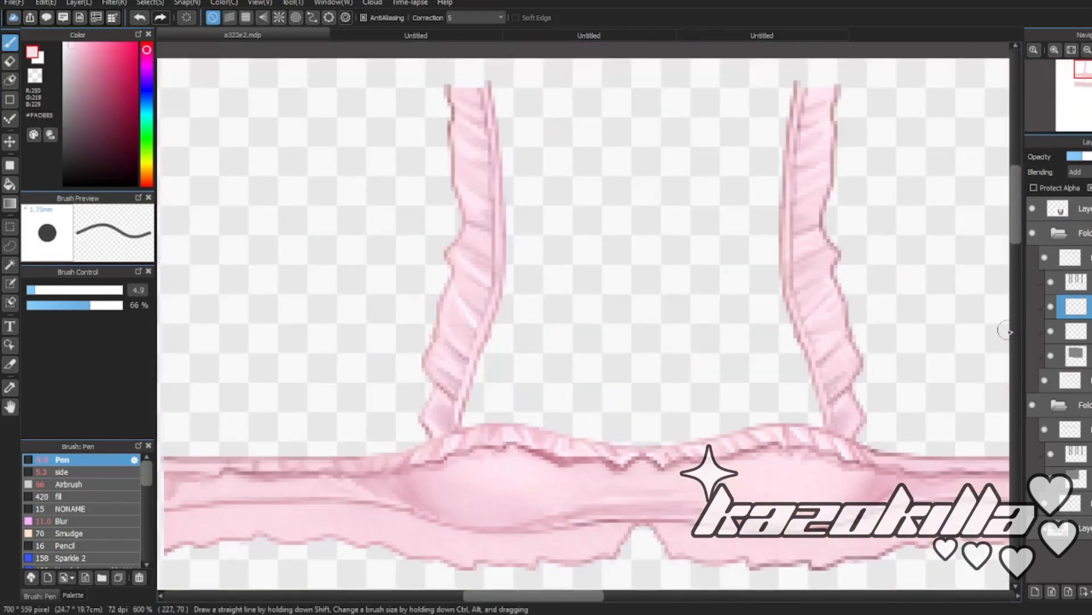
pyautogui.click(1069, 257)
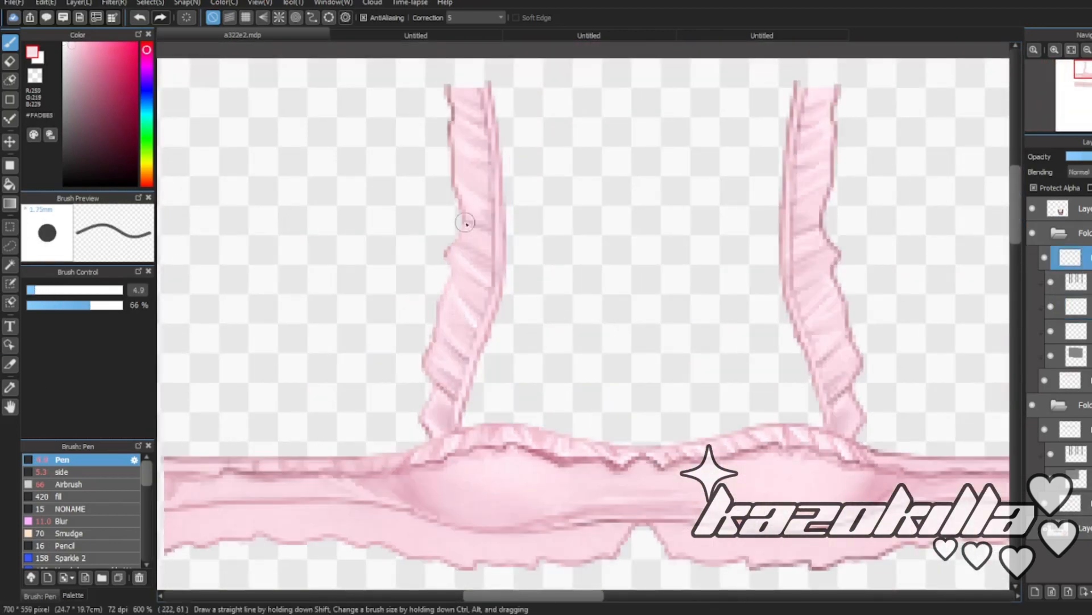
pyautogui.scroll(-3, 517, 215)
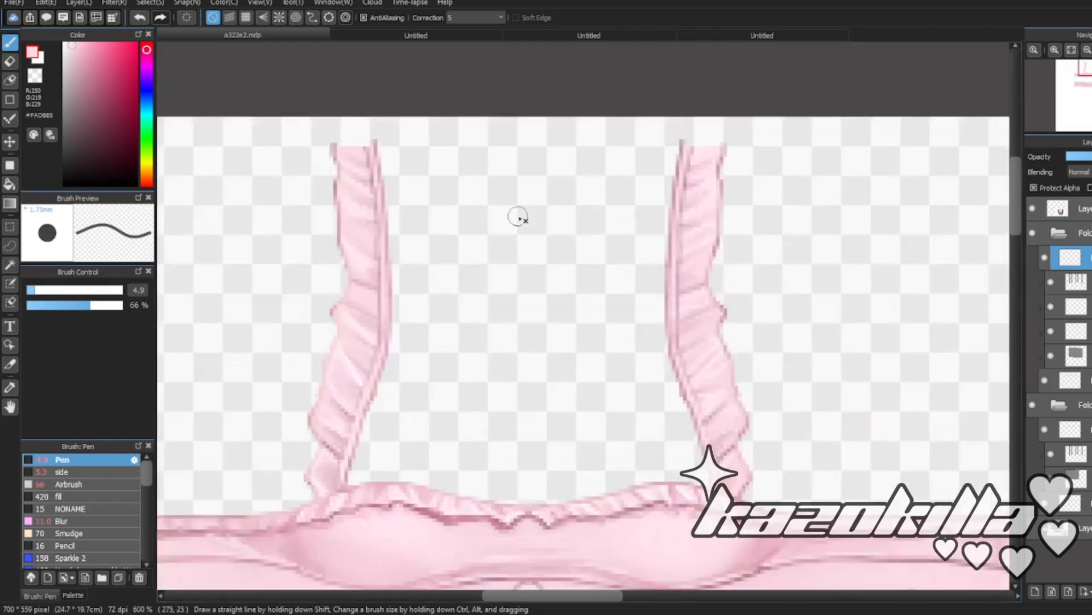
pyautogui.scroll(2, 751, 110)
pyautogui.scroll(-6, 471, 221)
pyautogui.scroll(6, 660, 365)
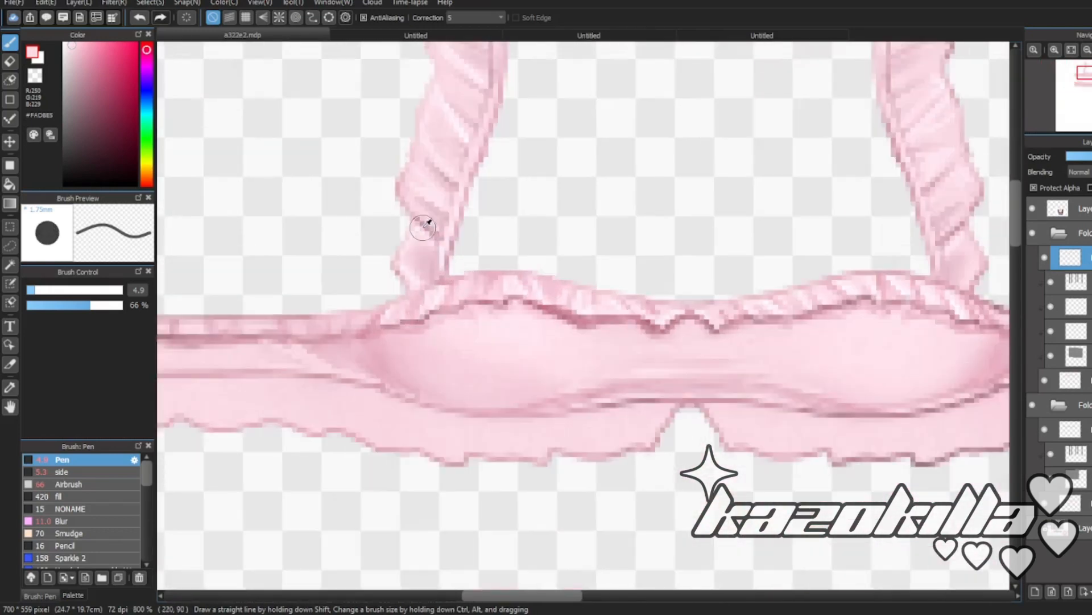
pyautogui.rightClick(422, 223)
pyautogui.moveTo(495, 275)
pyautogui.mouseDown()
pyautogui.moveTo(381, 294)
pyautogui.moveTo(507, 283)
pyautogui.mouseUp()
pyautogui.hotkey('ctrl', 'z')
pyautogui.moveTo(669, 299); pyautogui.dragTo(783, 281)
pyautogui.hotkey('ctrl', 'z')
pyautogui.scroll(-4, 925, 268)
pyautogui.scroll(4, 934, 276)
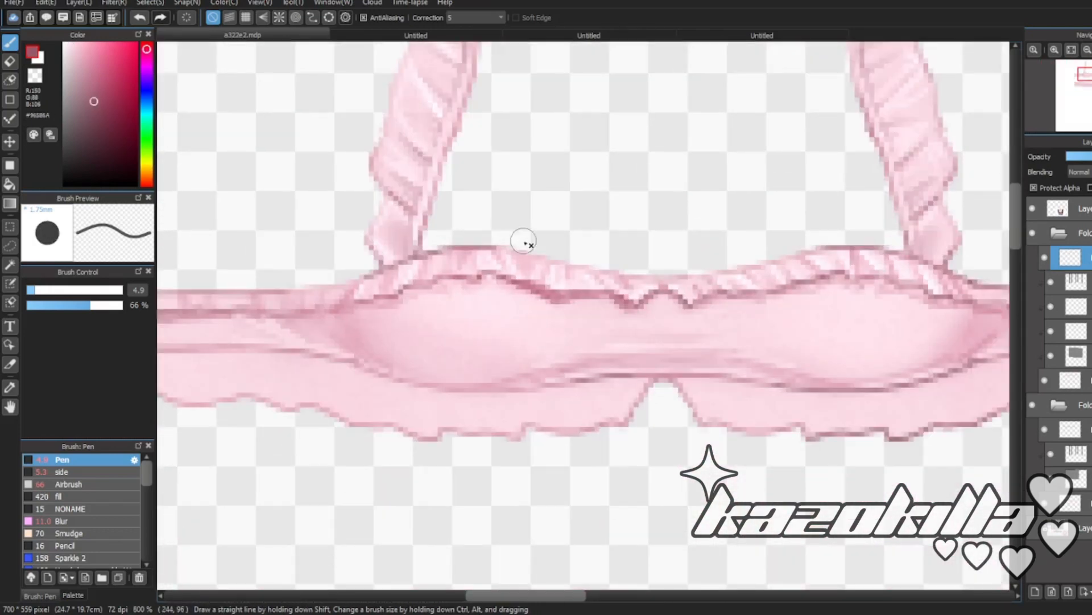
# - Tint the lines beneath the cups, and lighten the left band's seam line with a sampled light pink
pyautogui.scroll(-6, 678, 263)
pyautogui.scroll(6, 637, 264)
pyautogui.moveTo(561, 313); pyautogui.dragTo(643, 303)
pyautogui.moveTo(313, 359)
pyautogui.mouseDown()
pyautogui.moveTo(498, 349)
pyautogui.moveTo(319, 367)
pyautogui.mouseUp()
pyautogui.rightClick(547, 366)
pyautogui.moveTo(416, 359); pyautogui.dragTo(524, 359)
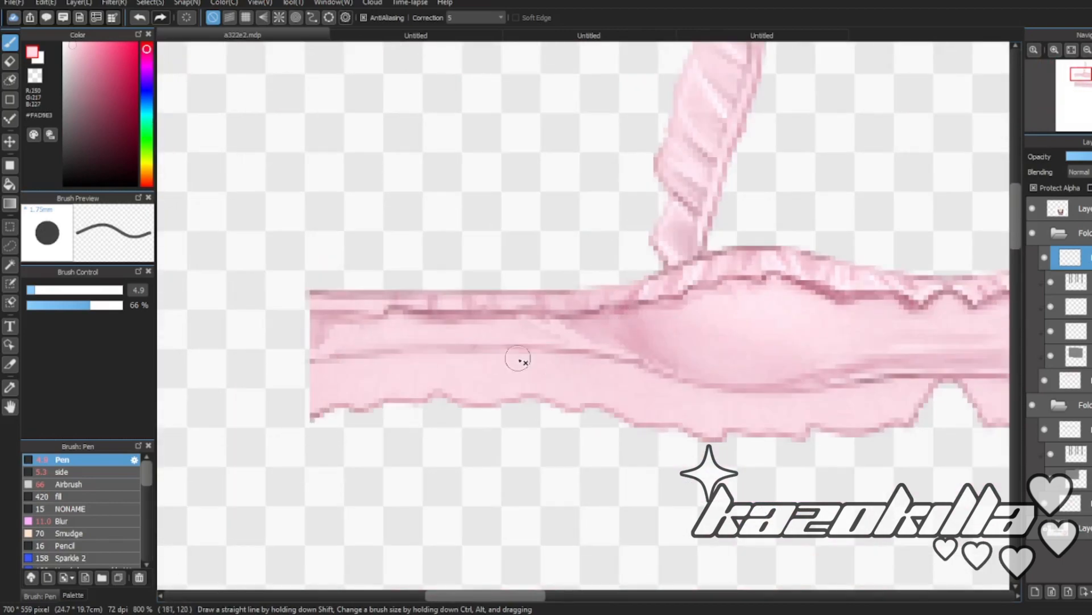
# - Lighten the seam line along the right and back band with the light pink Pen at 66% opacity
pyautogui.scroll(-6, 525, 359)
pyautogui.scroll(6, 631, 354)
pyautogui.moveTo(617, 324); pyautogui.dragTo(572, 323)
pyautogui.scroll(-2, 748, 311)
pyautogui.scroll(3, 805, 342)
pyautogui.scroll(-7, 706, 296)
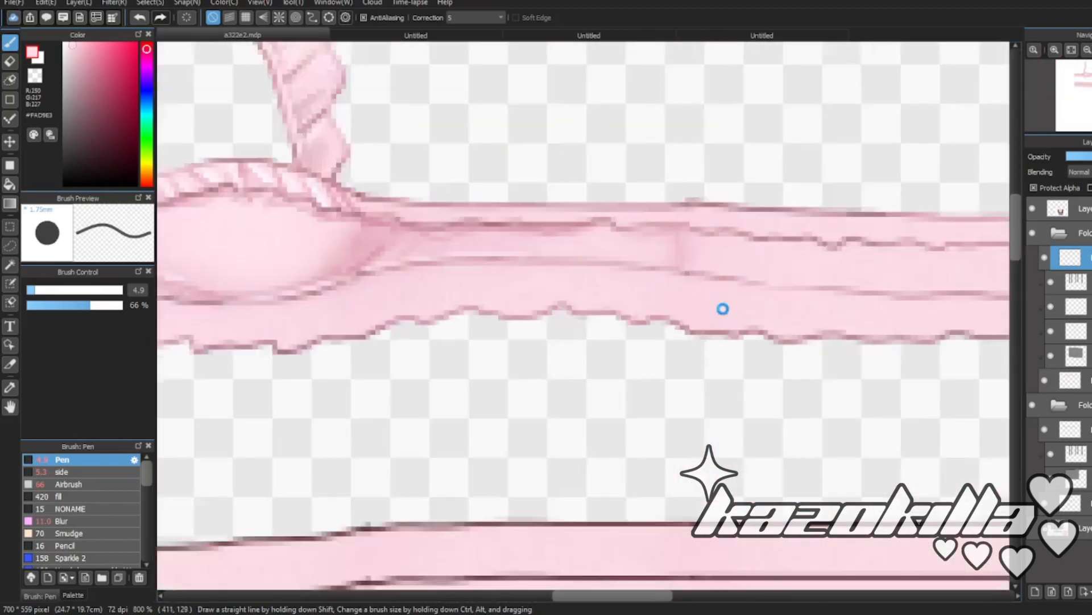
pyautogui.scroll(7, 828, 326)
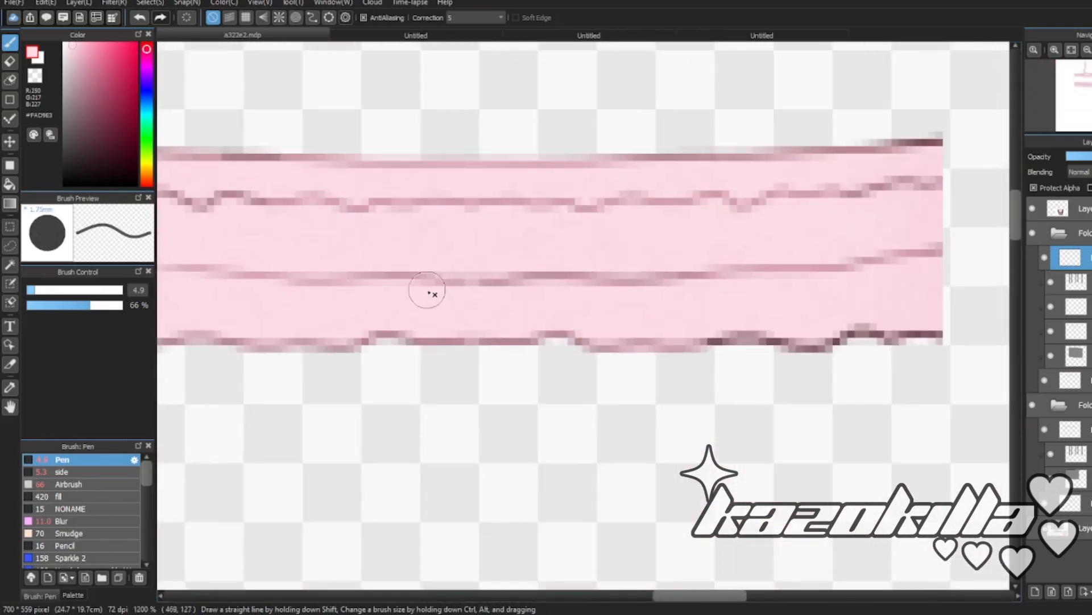
pyautogui.moveTo(358, 292); pyautogui.dragTo(871, 280)
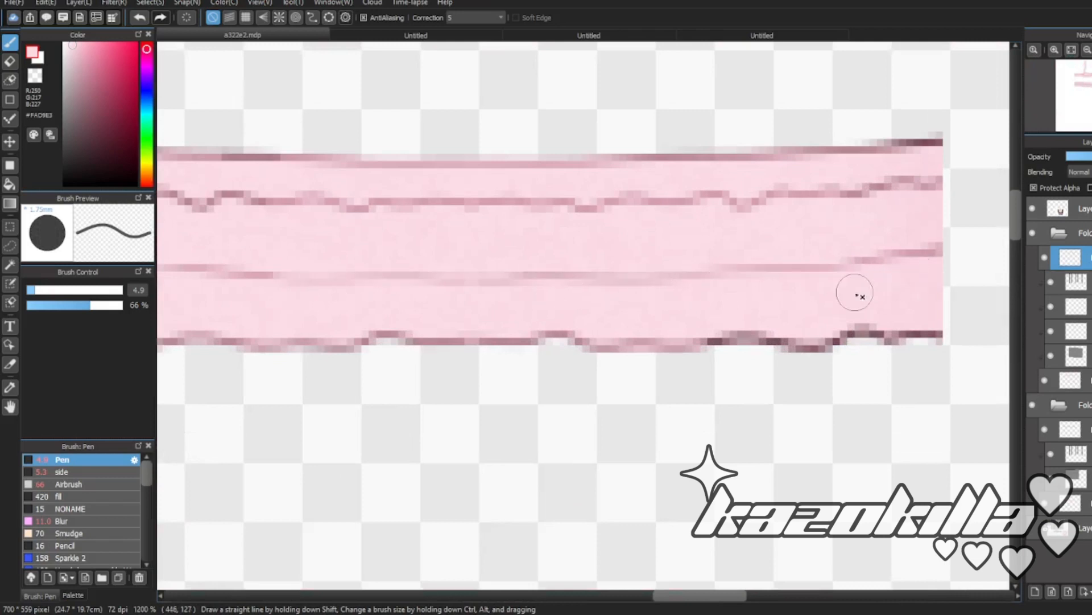
# - Lighten the lower ruffle's hem outline in light pink from the back band to below the right cup
pyautogui.moveTo(643, 359); pyautogui.dragTo(302, 354)
pyautogui.hotkey('ctrl', 'z')
pyautogui.moveTo(608, 360); pyautogui.dragTo(869, 361)
pyautogui.scroll(-2, 893, 348)
pyautogui.scroll(3, 580, 347)
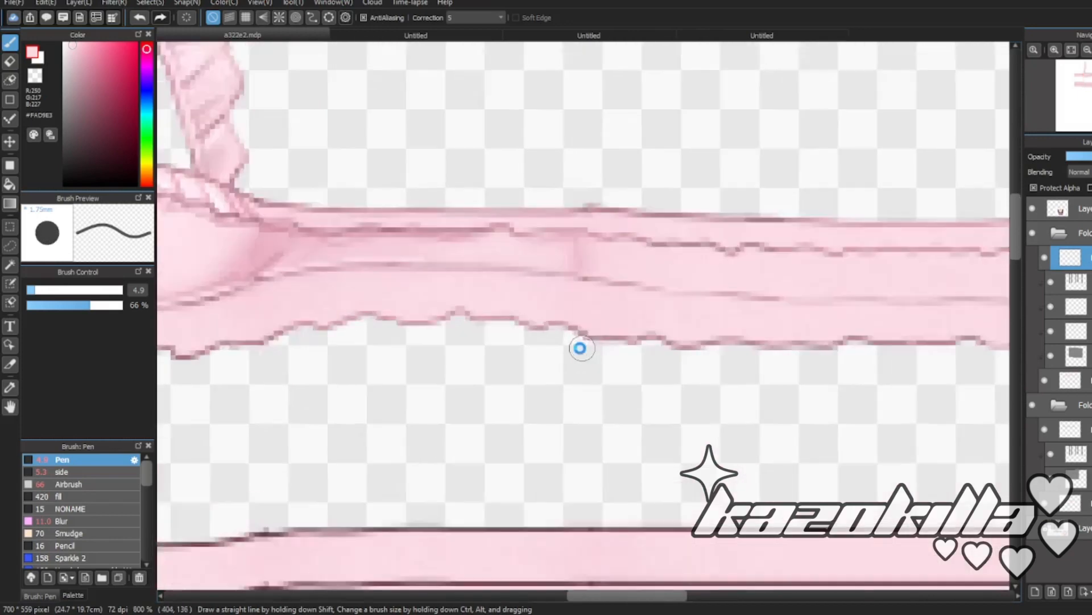
pyautogui.moveTo(581, 341); pyautogui.dragTo(417, 313)
pyautogui.moveTo(335, 310); pyautogui.dragTo(273, 322)
pyautogui.scroll(-2, 429, 373)
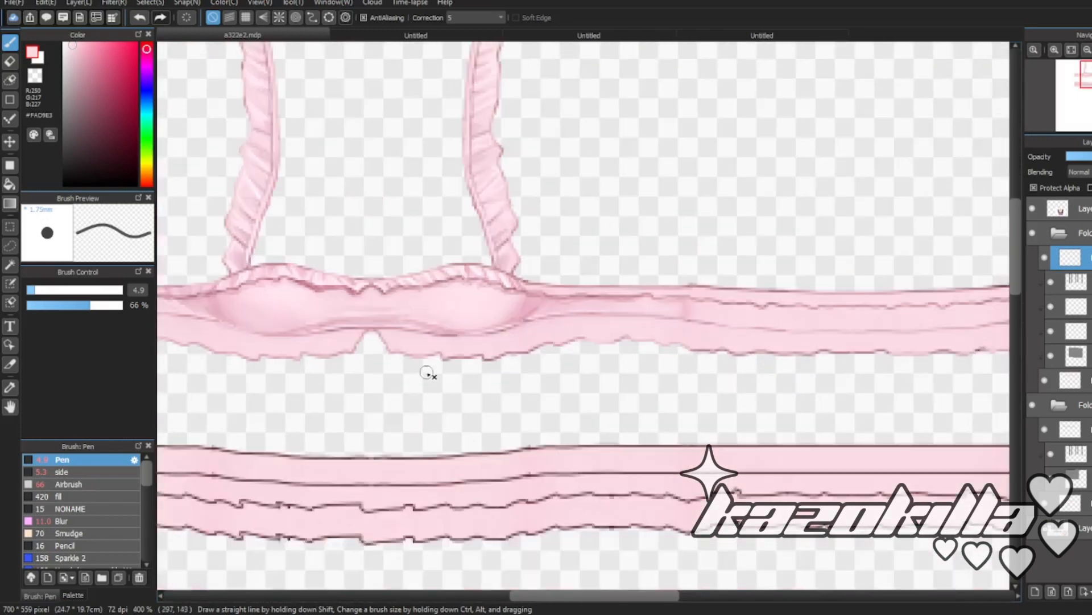
pyautogui.scroll(1, 441, 344)
pyautogui.moveTo(547, 333); pyautogui.dragTo(588, 327)
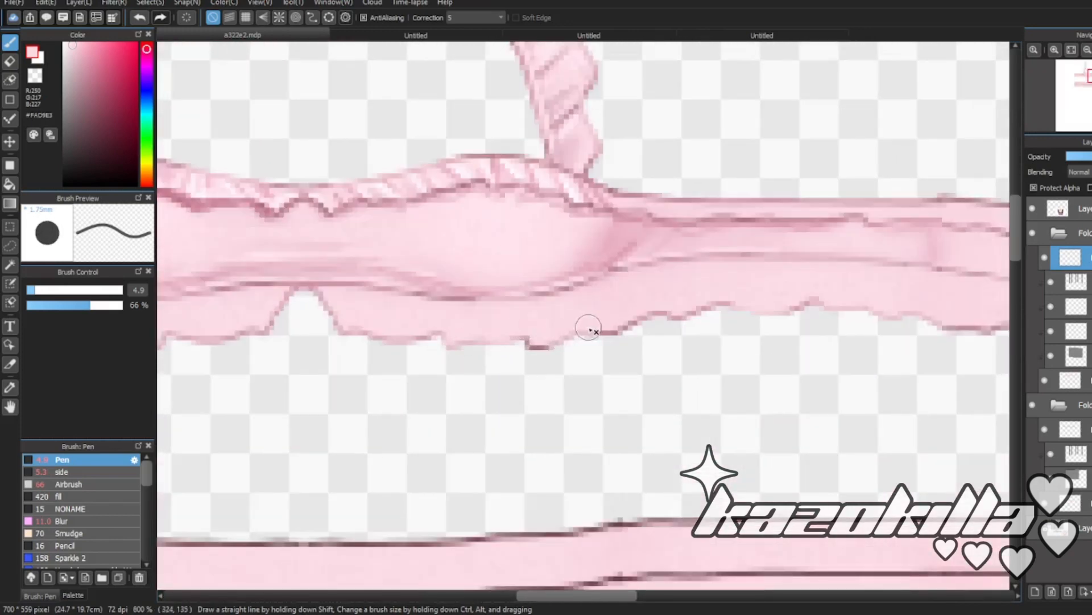
pyautogui.scroll(-5, 592, 376)
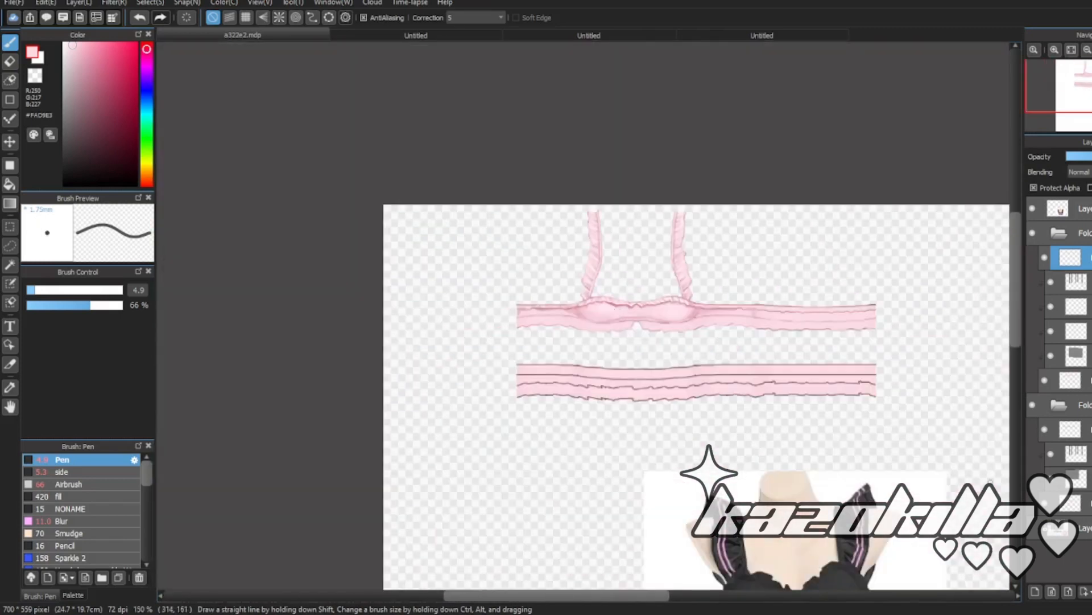
# - Show the clothing template background layer, sample a darker pink from the top, and reduce the Pen to size 1
pyautogui.click(1032, 528)
pyautogui.scroll(5, 597, 310)
pyautogui.rightClick(714, 337)
pyautogui.press('[')
pyautogui.press('[')
pyautogui.press('[')
pyautogui.press('[')
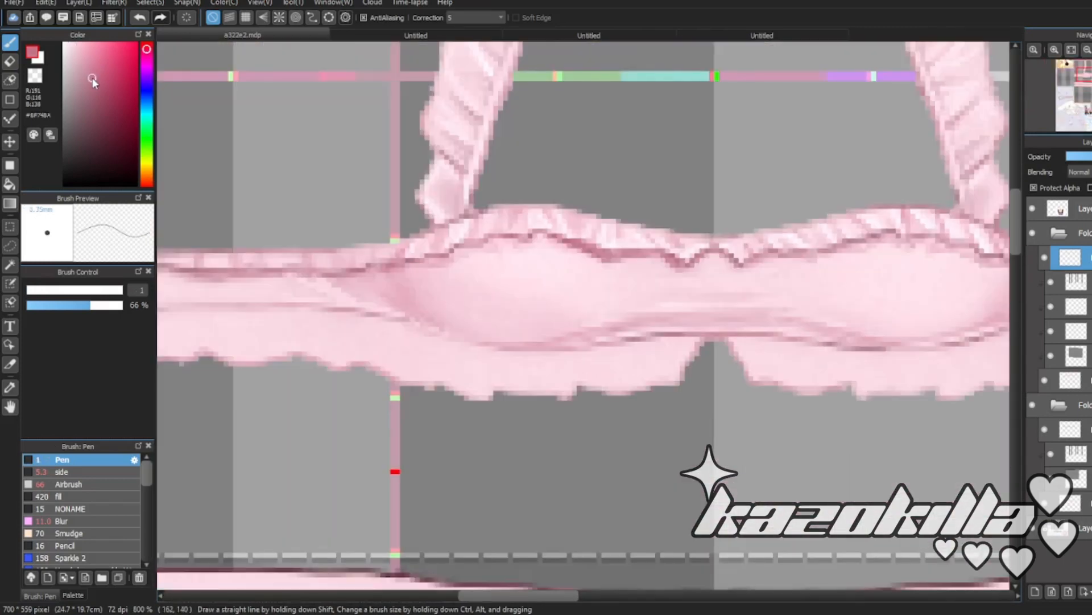
# - On the Multiply layer, draw the first slanted fold lines in the lower ruffle under the left cup in pink #B27184
pyautogui.click(1083, 328)
pyautogui.click(90, 85)
pyautogui.scroll(2, 653, 372)
pyautogui.moveTo(629, 307); pyautogui.dragTo(606, 373)
pyautogui.moveTo(538, 308); pyautogui.dragTo(497, 365)
pyautogui.scroll(-4, 632, 322)
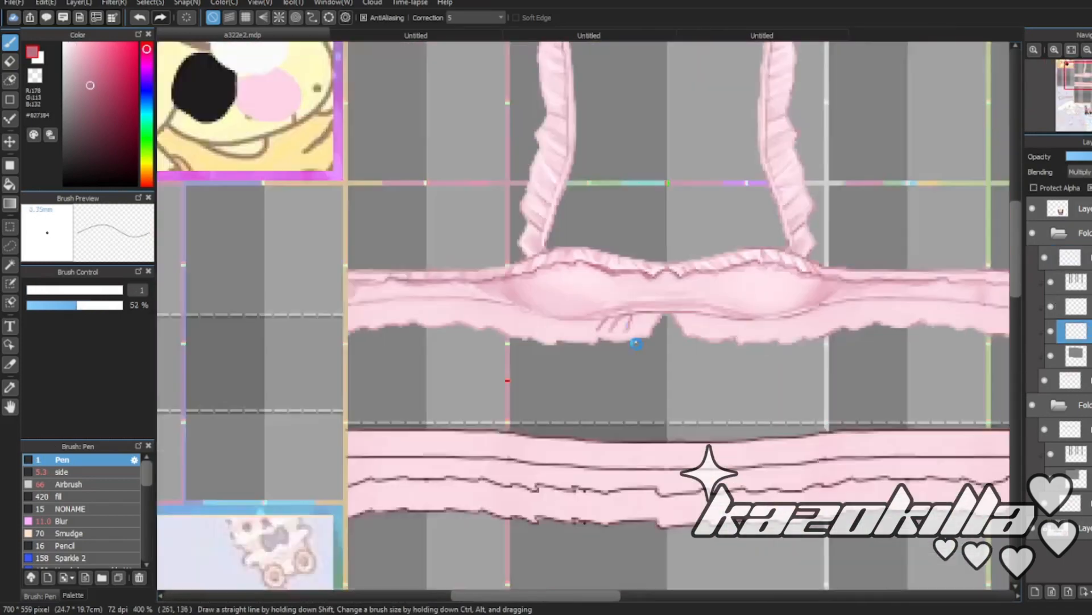
# - Set the Pen opacity to 30% and draw more slanted folds across the lower ruffle towards the left side seam
pyautogui.scroll(3, 655, 327)
pyautogui.click(55, 305)
pyautogui.moveTo(617, 286); pyautogui.dragTo(582, 336)
pyautogui.scroll(-3, 600, 312)
pyautogui.scroll(4, 482, 332)
pyautogui.moveTo(588, 251); pyautogui.dragTo(537, 305)
pyautogui.moveTo(625, 251); pyautogui.dragTo(589, 327)
pyautogui.scroll(-3, 705, 302)
pyautogui.scroll(3, 649, 287)
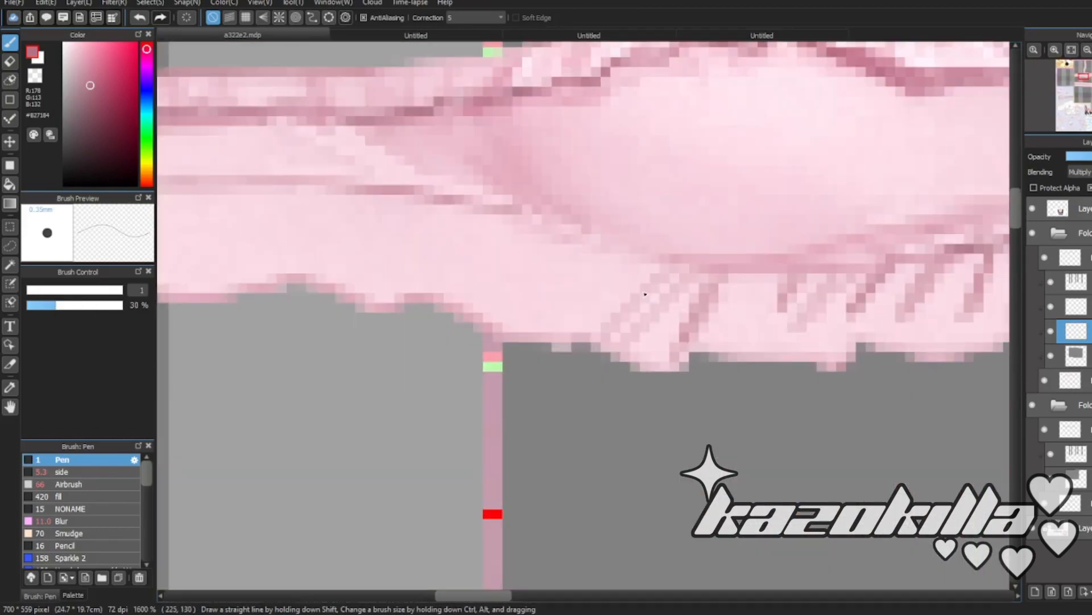
pyautogui.moveTo(539, 229); pyautogui.dragTo(475, 312)
pyautogui.moveTo(607, 257); pyautogui.dragTo(583, 271)
# - Soften the fold lines in the lower left ruffle with the Blur brush at size 11 and 12% opacity
pyautogui.click(62, 521)
pyautogui.moveTo(657, 364); pyautogui.dragTo(676, 303)
pyautogui.scroll(-3, 676, 303)
pyautogui.scroll(4, 797, 339)
pyautogui.moveTo(485, 214); pyautogui.dragTo(541, 188)
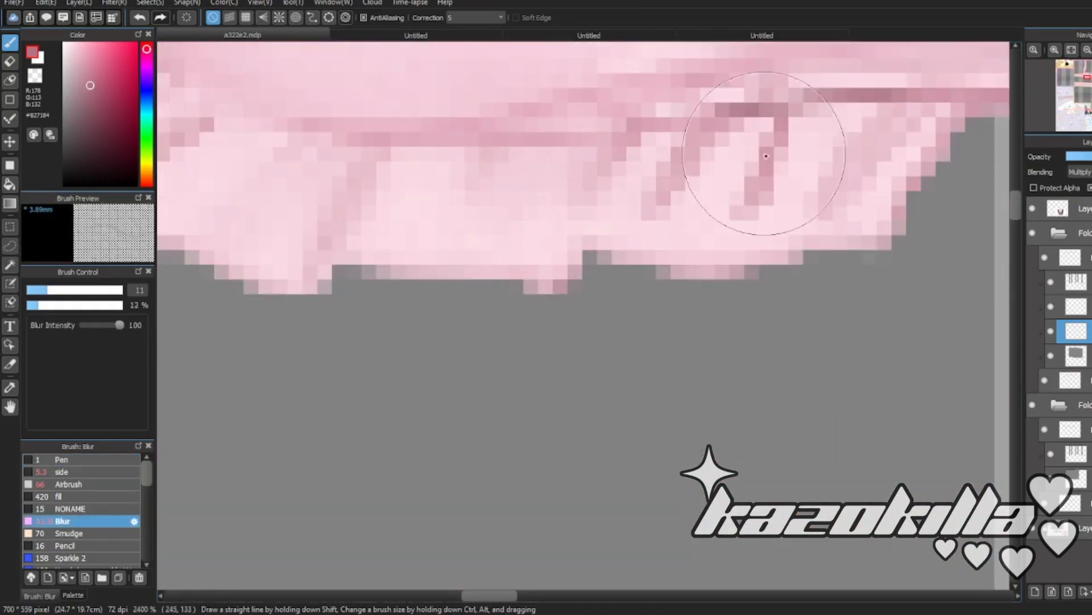
pyautogui.moveTo(763, 154); pyautogui.dragTo(851, 150)
pyautogui.scroll(-3, 639, 389)
# - Erase thin slanted streaks between the blurred ruffle folds using the Pen with transparent colour at 30% opacity
pyautogui.click(63, 460)
pyautogui.click(35, 76)
pyautogui.scroll(2, 670, 329)
pyautogui.moveTo(788, 265); pyautogui.dragTo(729, 333)
pyautogui.scroll(-1, 641, 344)
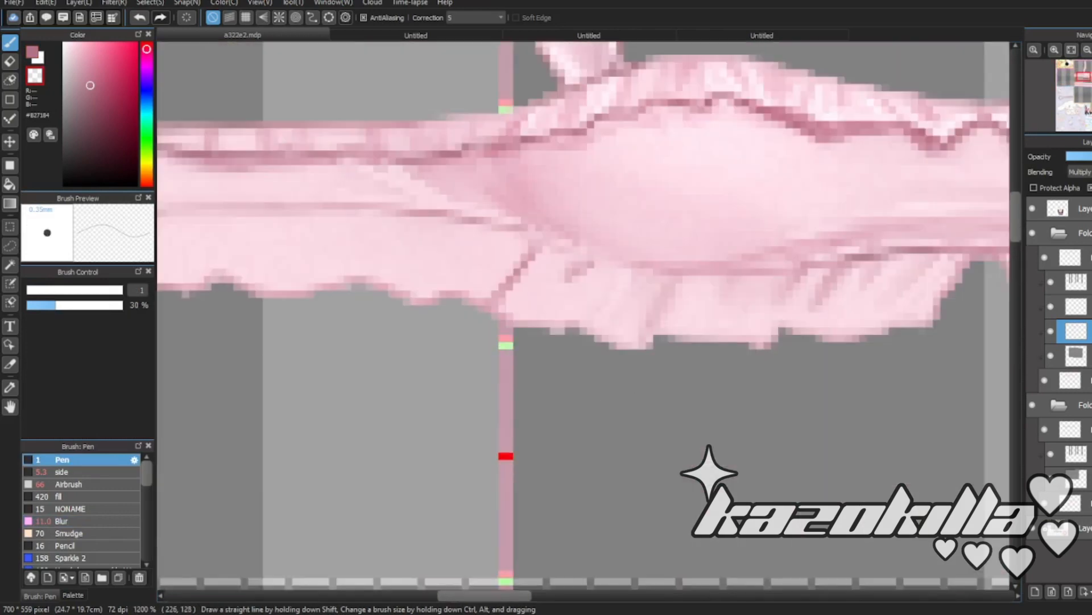
pyautogui.moveTo(677, 279); pyautogui.dragTo(643, 339)
pyautogui.moveTo(782, 278); pyautogui.dragTo(766, 302)
pyautogui.moveTo(848, 272); pyautogui.dragTo(811, 310)
pyautogui.scroll(-3, 586, 319)
pyautogui.scroll(2, 586, 318)
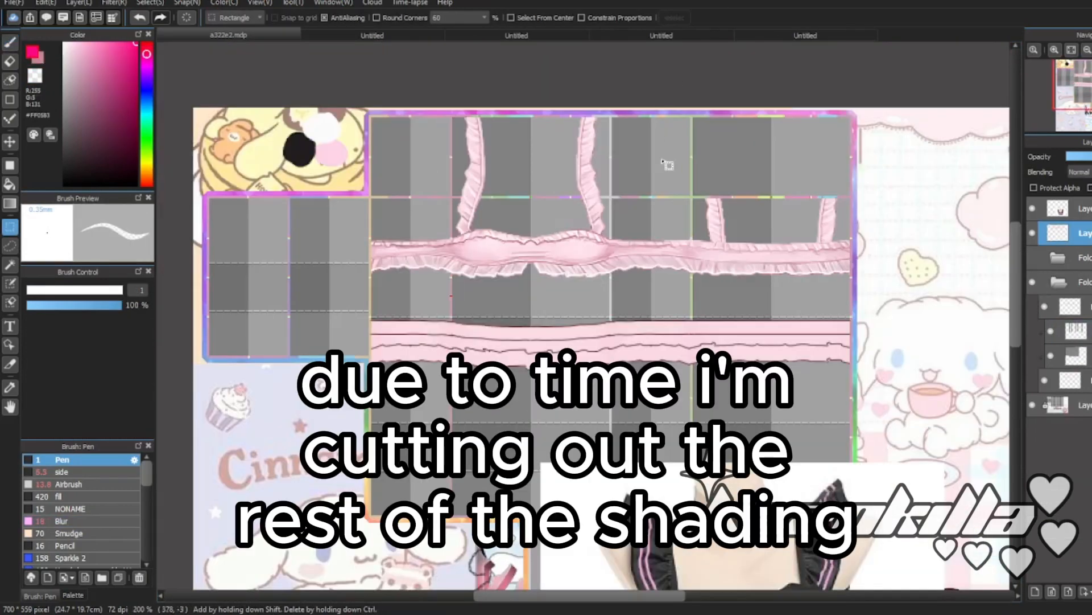
# - Examine the shading of the straps, cups and ruffles across the front and back of the top
pyautogui.scroll(1, 307, 117)
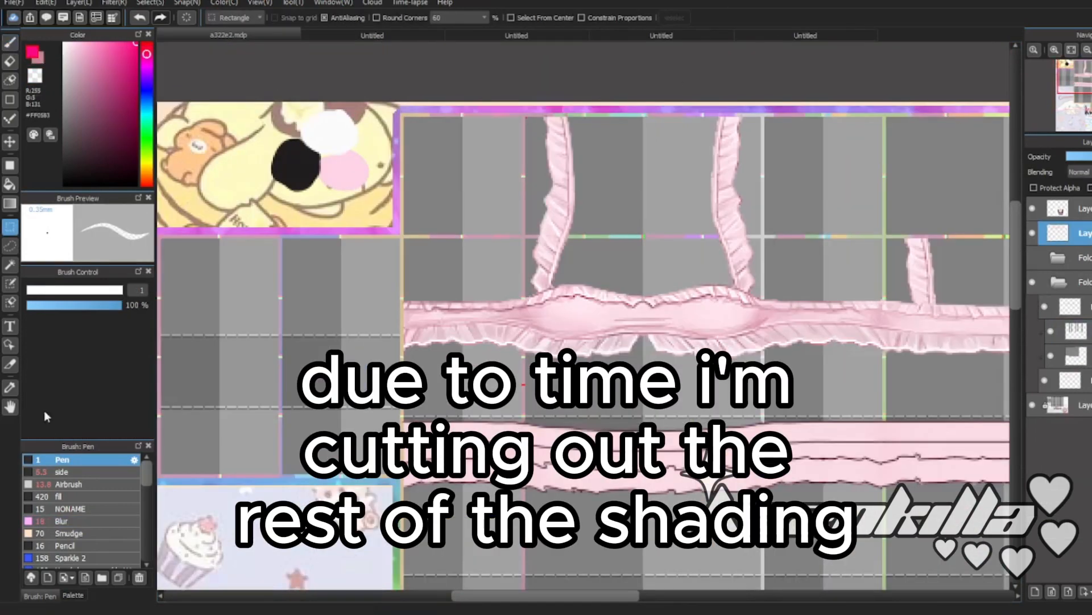
pyautogui.click(8, 46)
pyautogui.scroll(-2, 643, 272)
pyautogui.scroll(4, 643, 273)
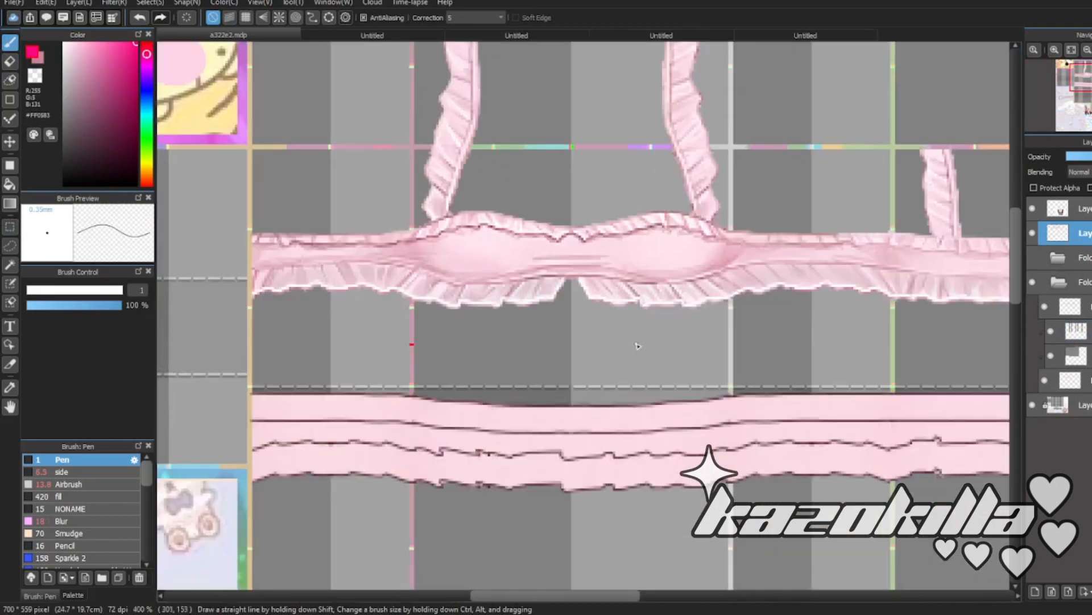
pyautogui.scroll(-5, 643, 272)
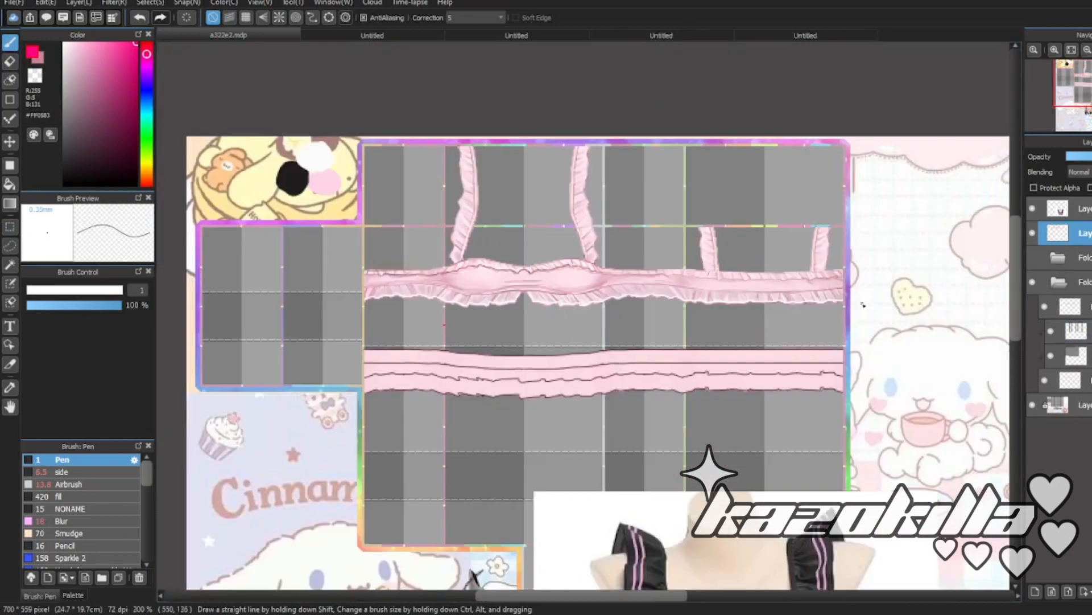
pyautogui.scroll(4, 828, 237)
pyautogui.scroll(-2, 829, 238)
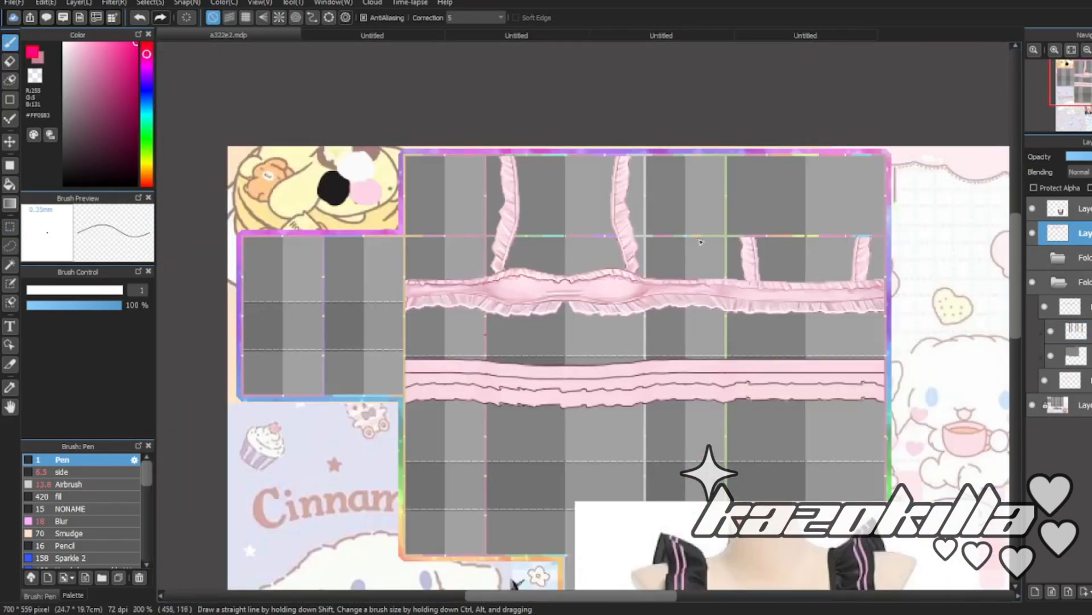
pyautogui.scroll(2, 905, 263)
pyautogui.scroll(-5, 706, 309)
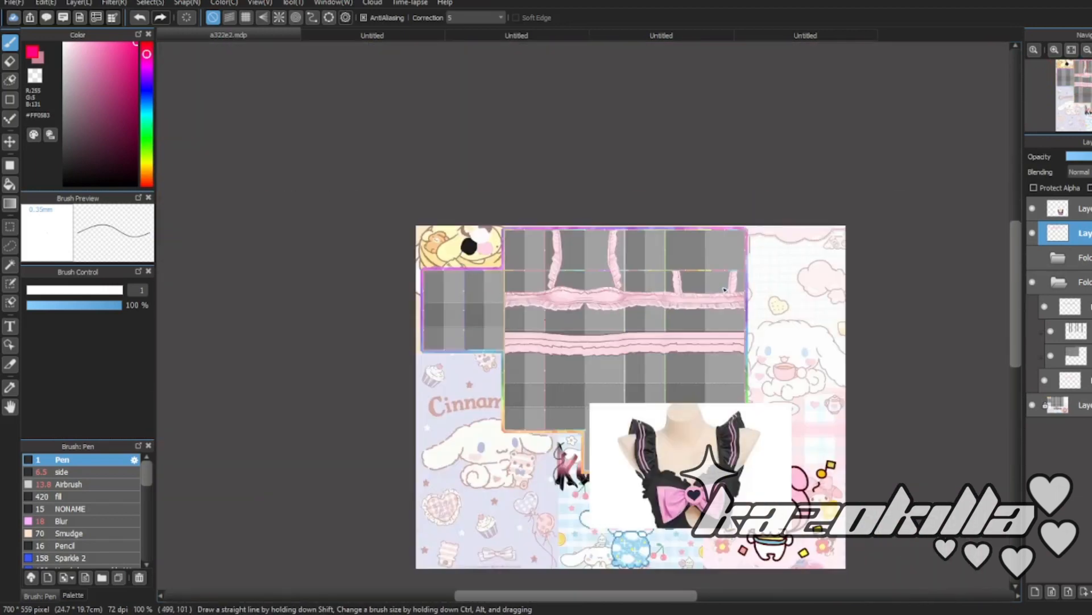
pyautogui.scroll(2, 545, 283)
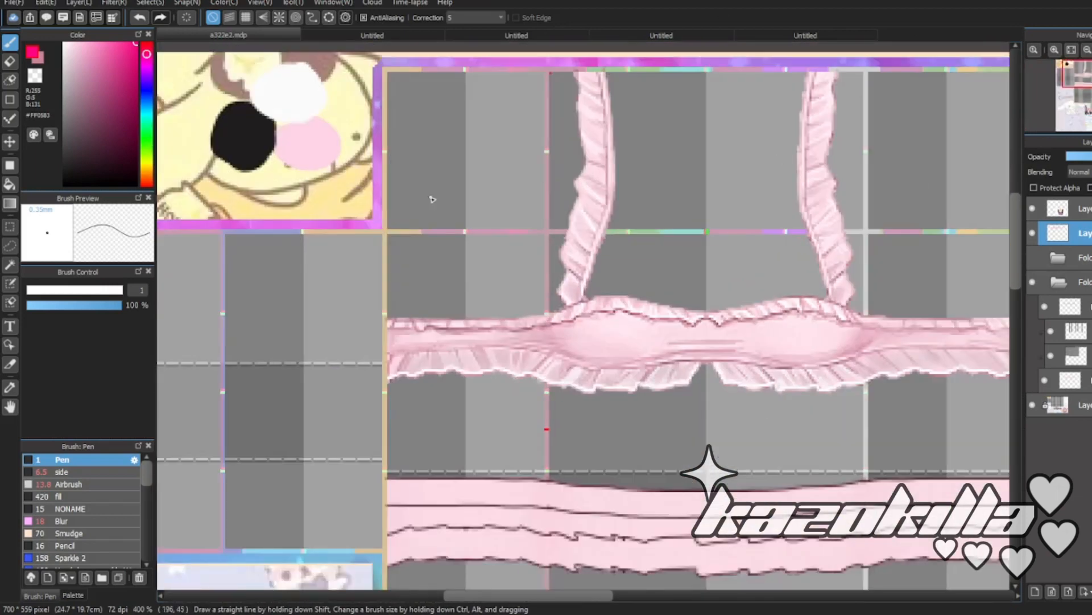
pyautogui.scroll(-1, 584, 244)
# - Add a new layer above the top's layers and set the drawing colour to black #000000
pyautogui.click(1036, 591)
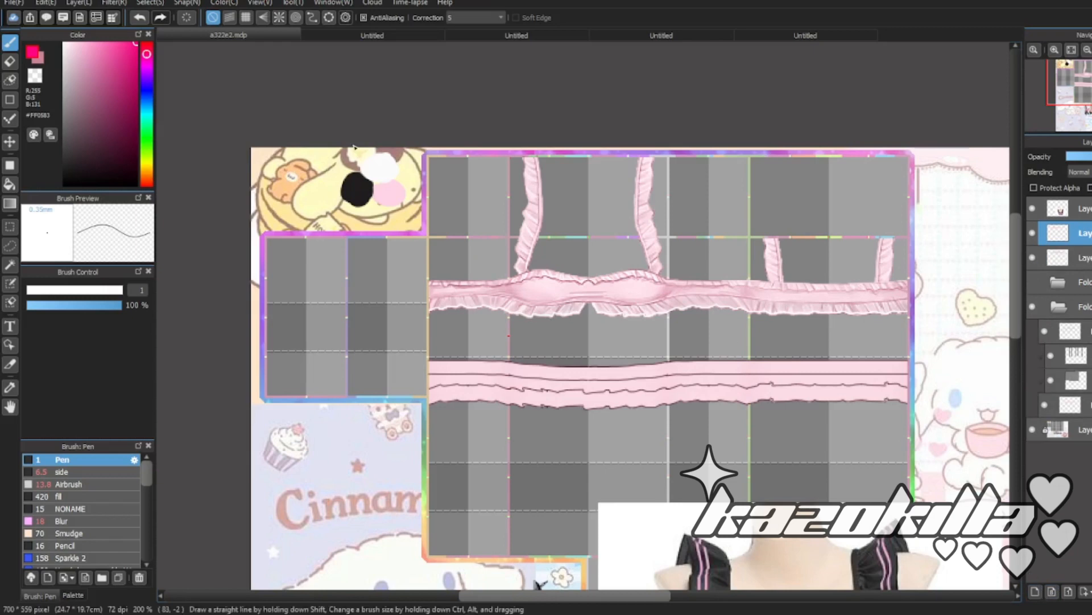
pyautogui.moveTo(131, 60); pyautogui.dragTo(131, 185)
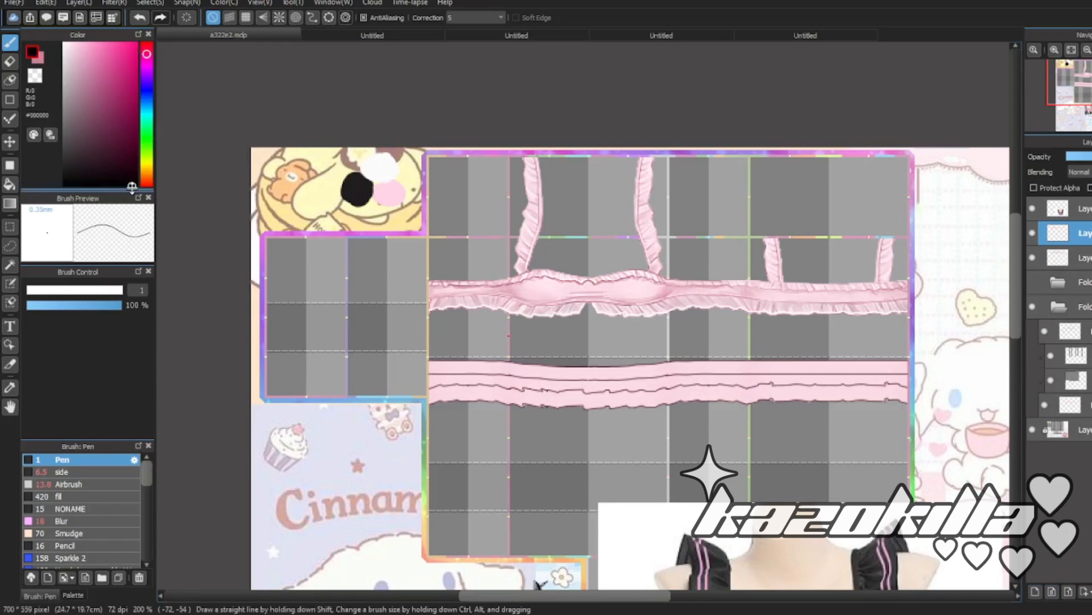
pyautogui.scroll(1, 623, 170)
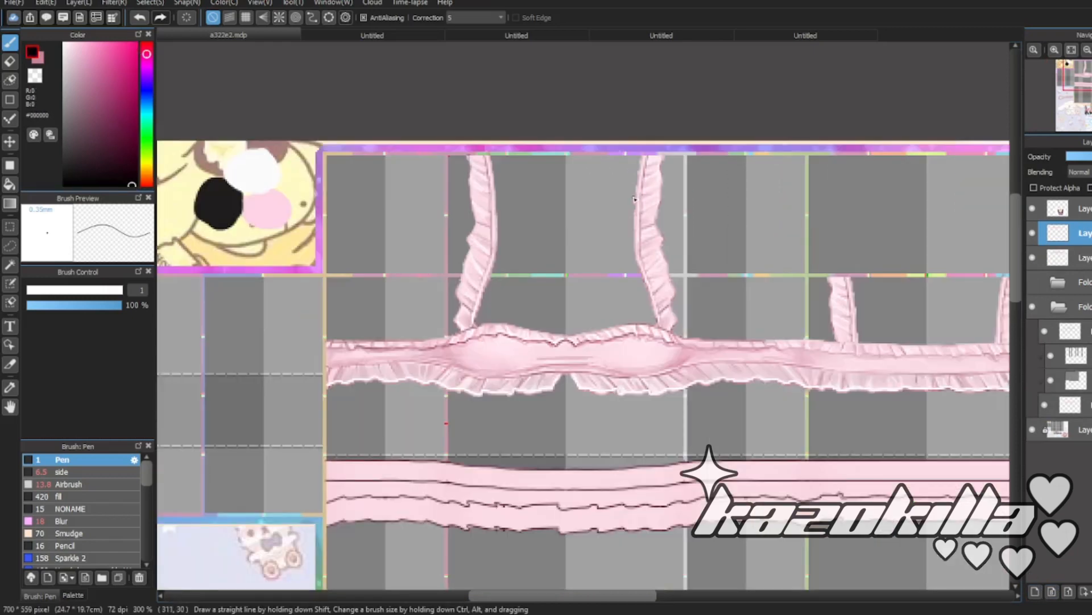
pyautogui.scroll(-1, 634, 282)
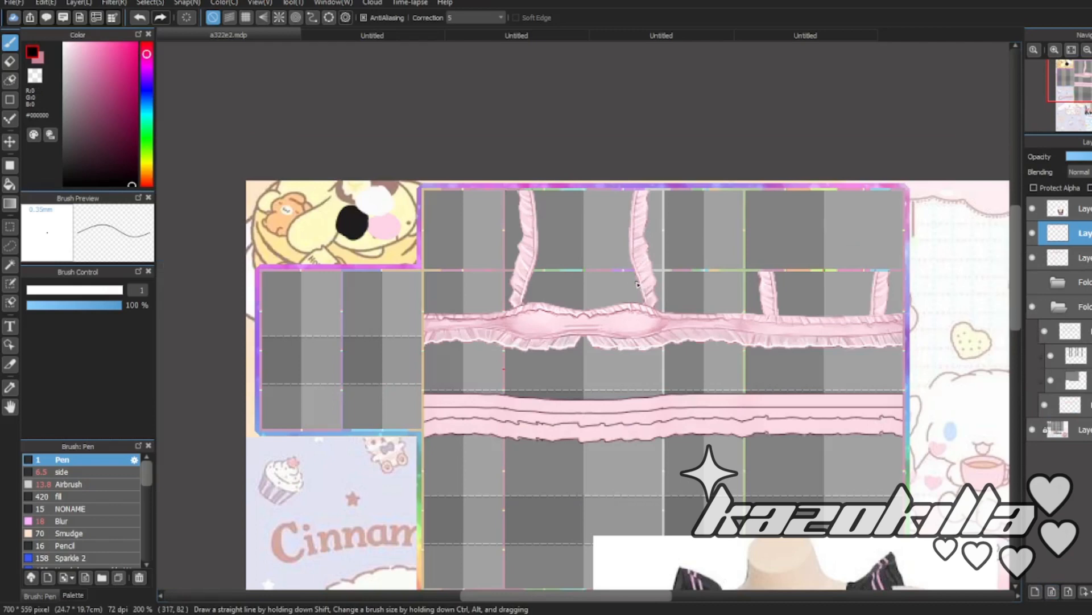
pyautogui.scroll(2, 618, 311)
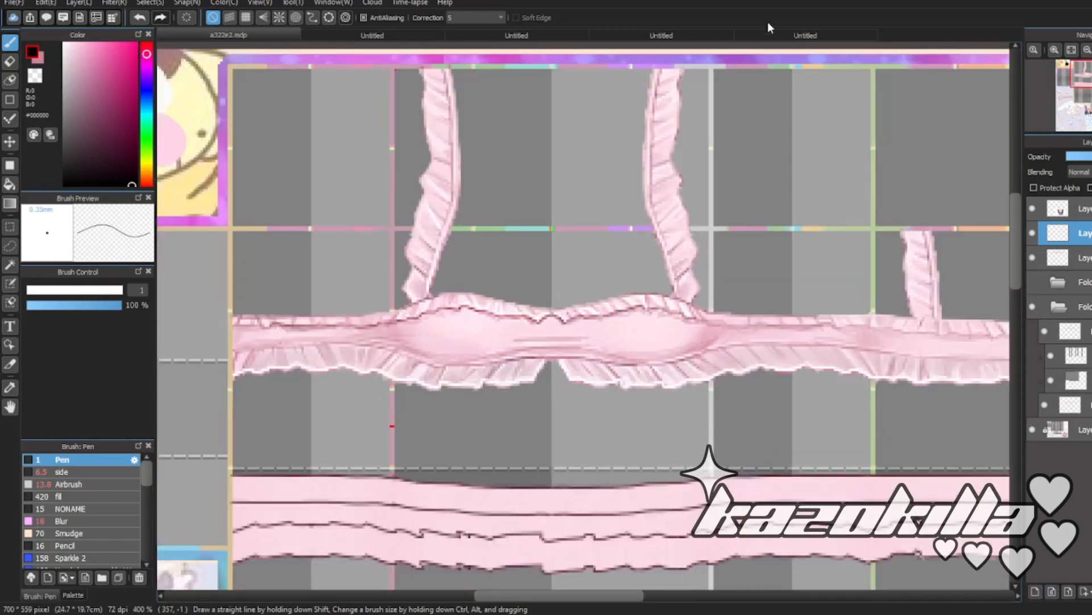
# - Compare the pink satin bow reference document with the neckline centre of the top in a322e2.mdp
pyautogui.click(809, 33)
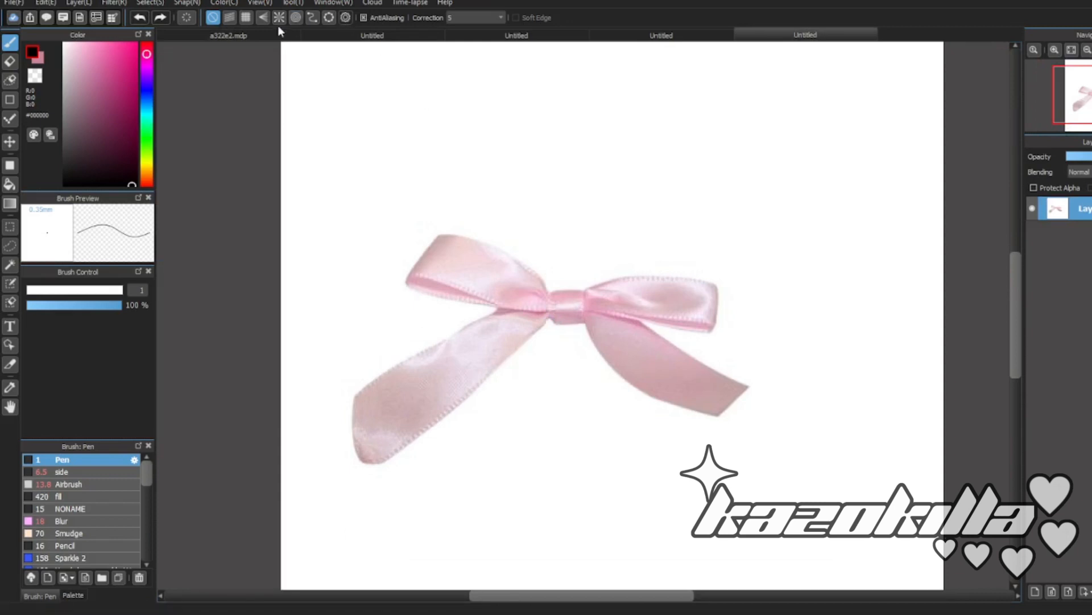
pyautogui.click(259, 33)
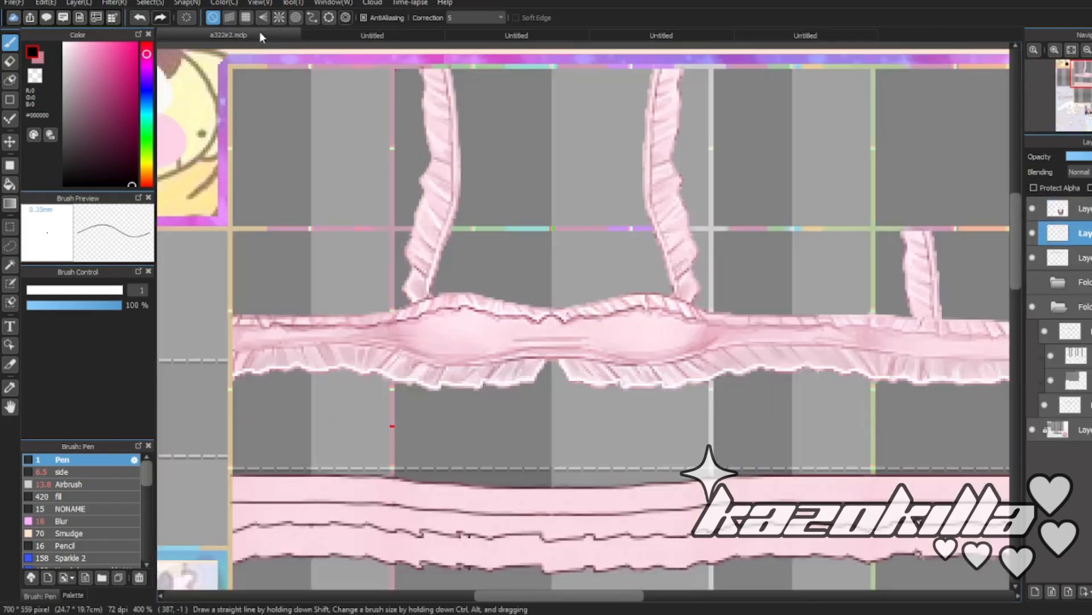
pyautogui.click(777, 33)
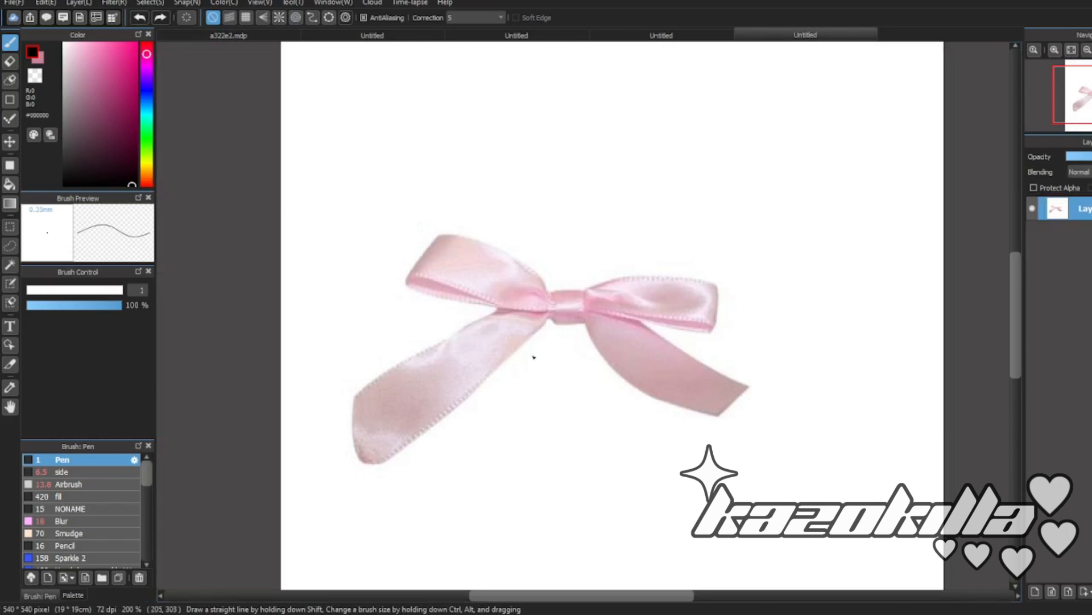
pyautogui.click(290, 36)
pyautogui.scroll(3, 535, 309)
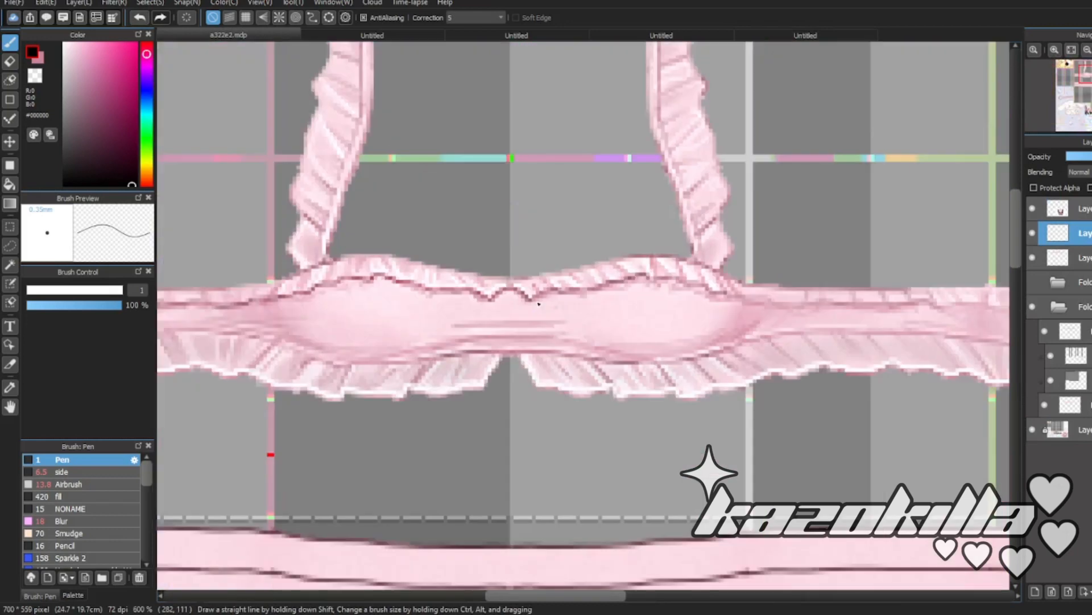
pyautogui.scroll(-3, 581, 286)
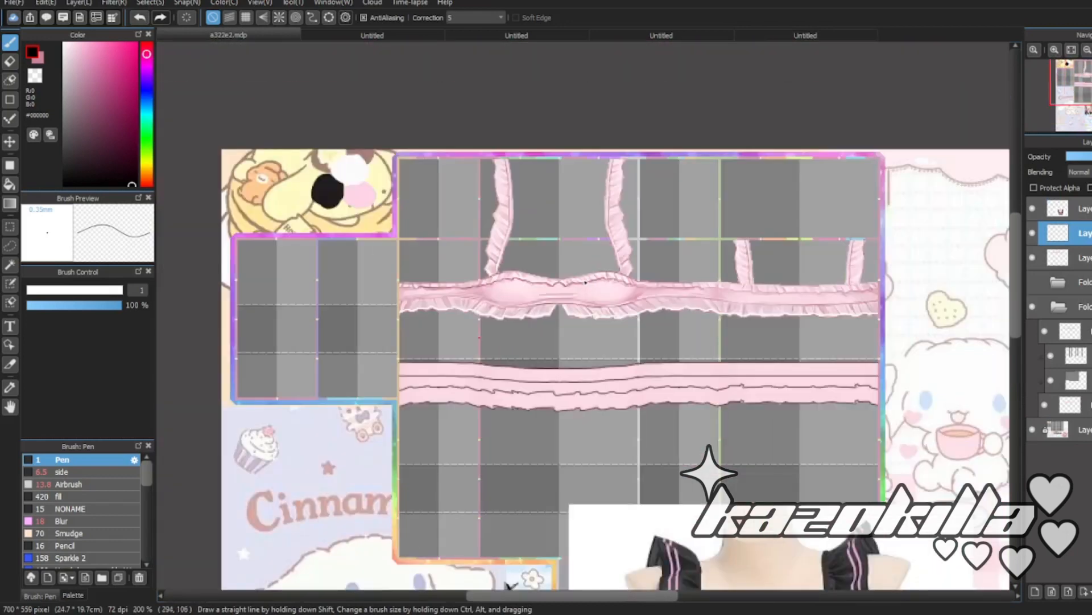
pyautogui.scroll(2, 585, 282)
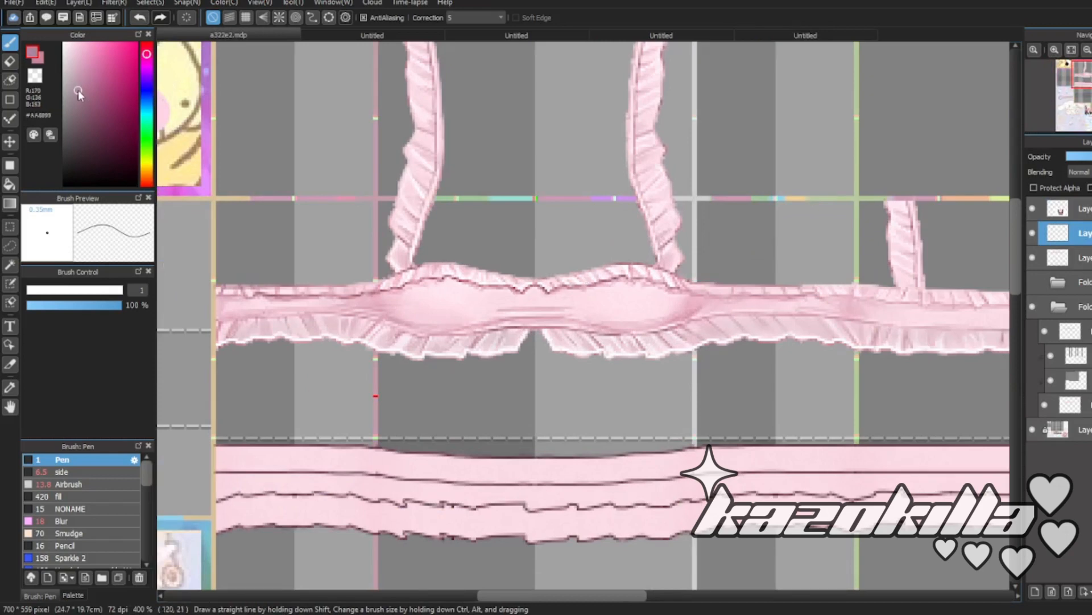
pyautogui.moveTo(79, 90); pyautogui.dragTo(102, 88)
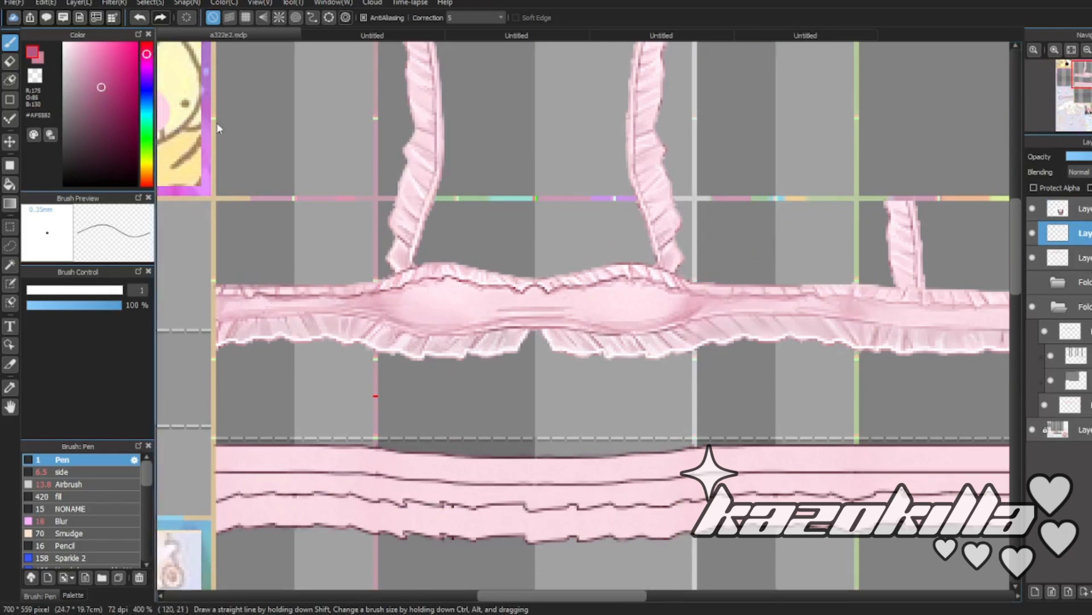
pyautogui.scroll(-3, 218, 128)
pyautogui.scroll(4, 210, 126)
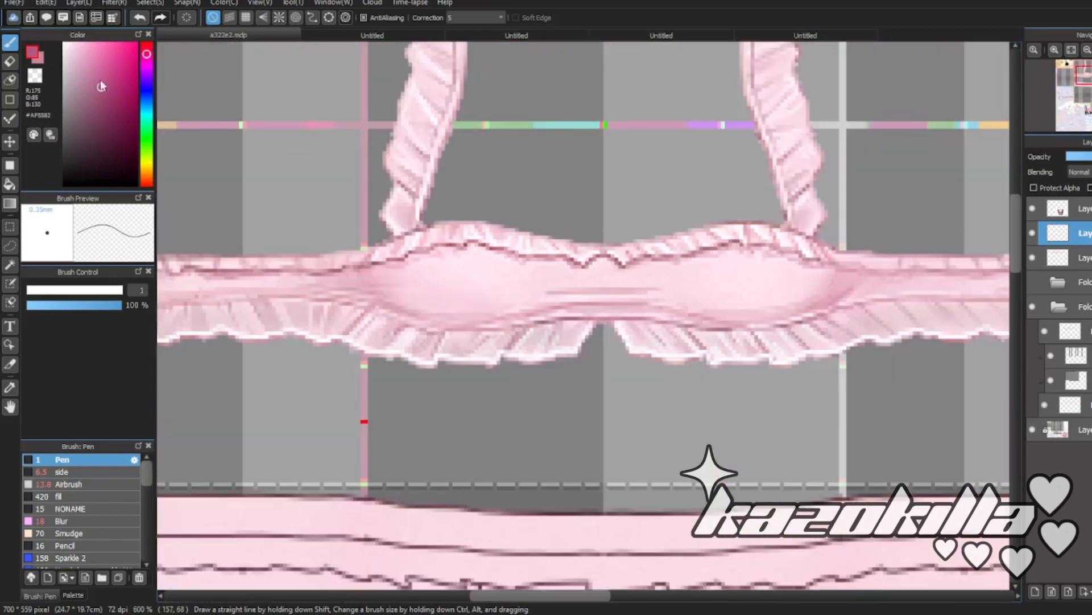
pyautogui.scroll(-1, 502, 276)
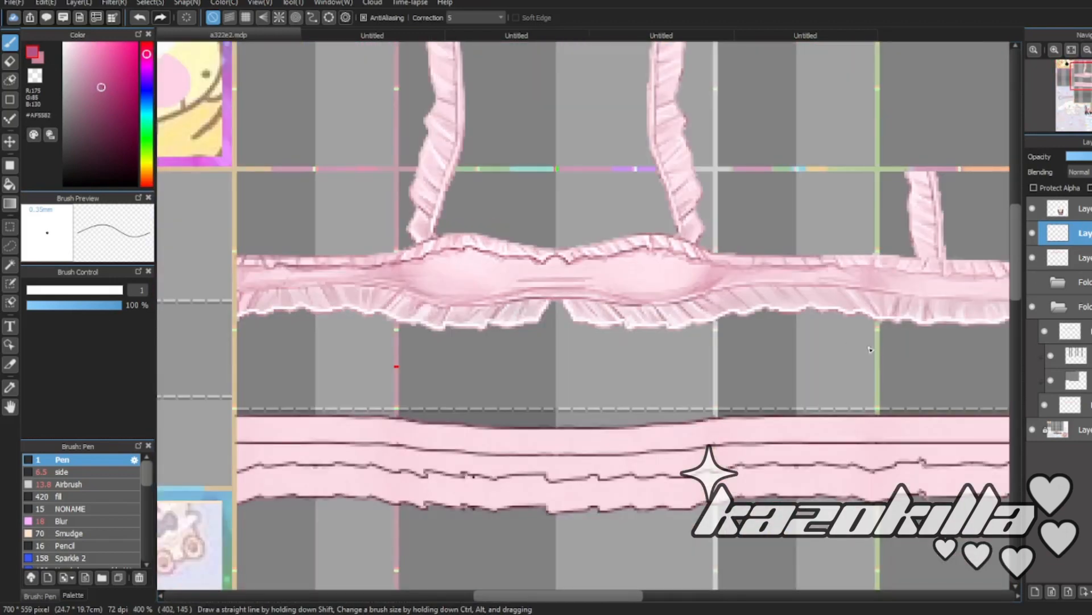
# - Set the drawing colour to black #000000 and check the pink satin bow reference before returning to a322e2.mdp
pyautogui.click(1032, 234)
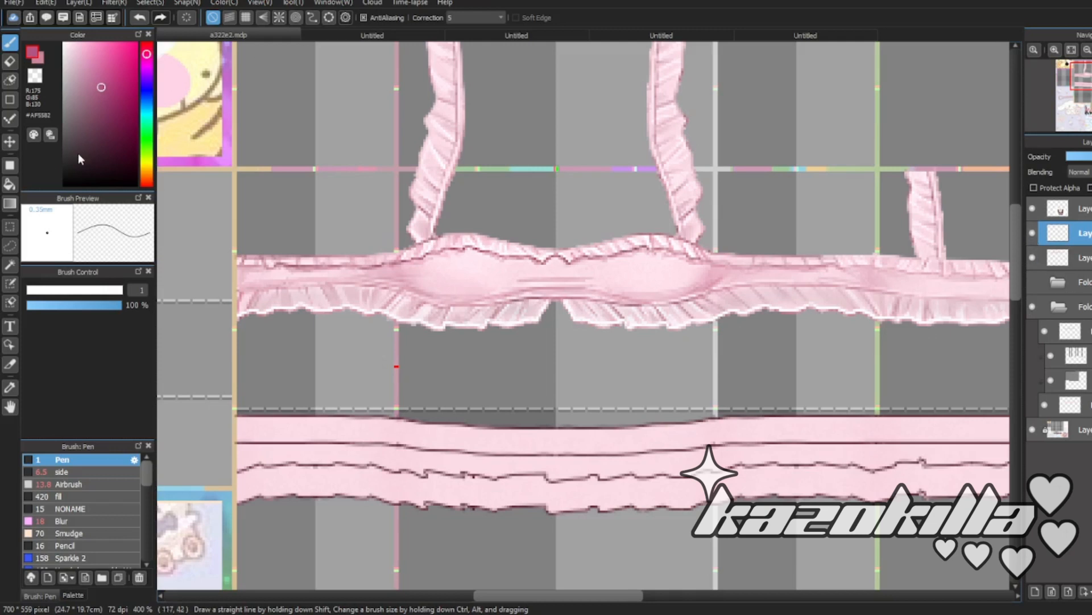
pyautogui.moveTo(77, 153); pyautogui.dragTo(64, 184)
pyautogui.click(805, 36)
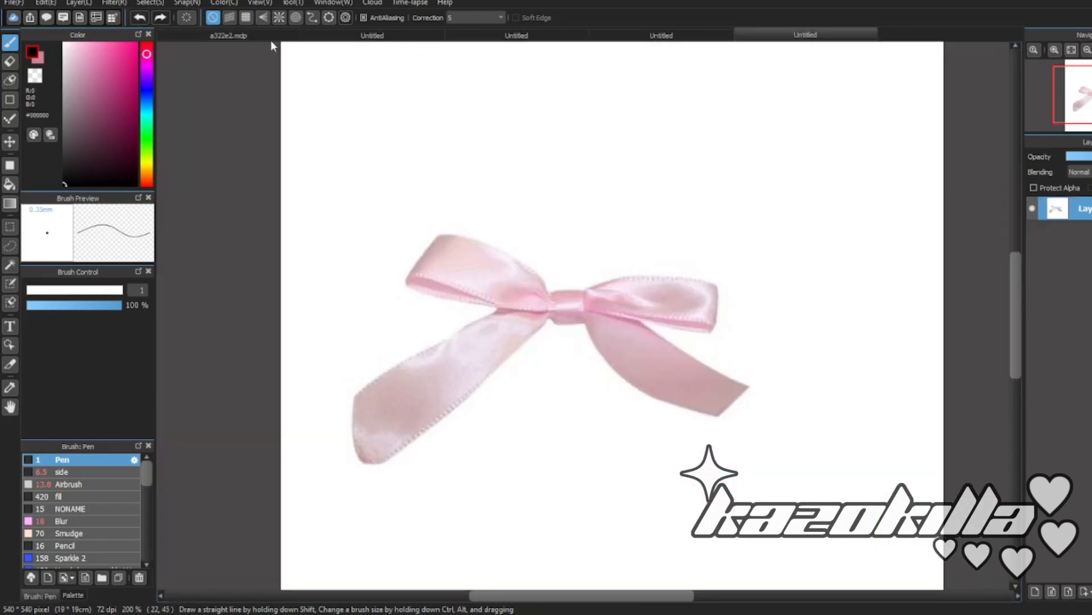
pyautogui.click(228, 35)
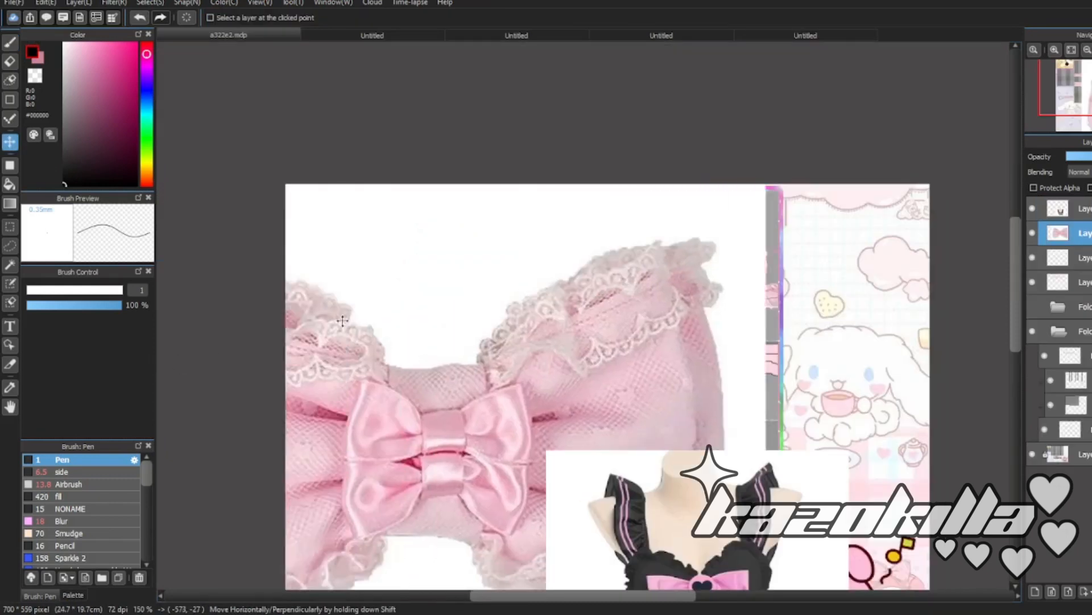
# - Try to scale the pasted lace bow image down over the neckline centre of the top
pyautogui.hotkey('ctrl', 't')
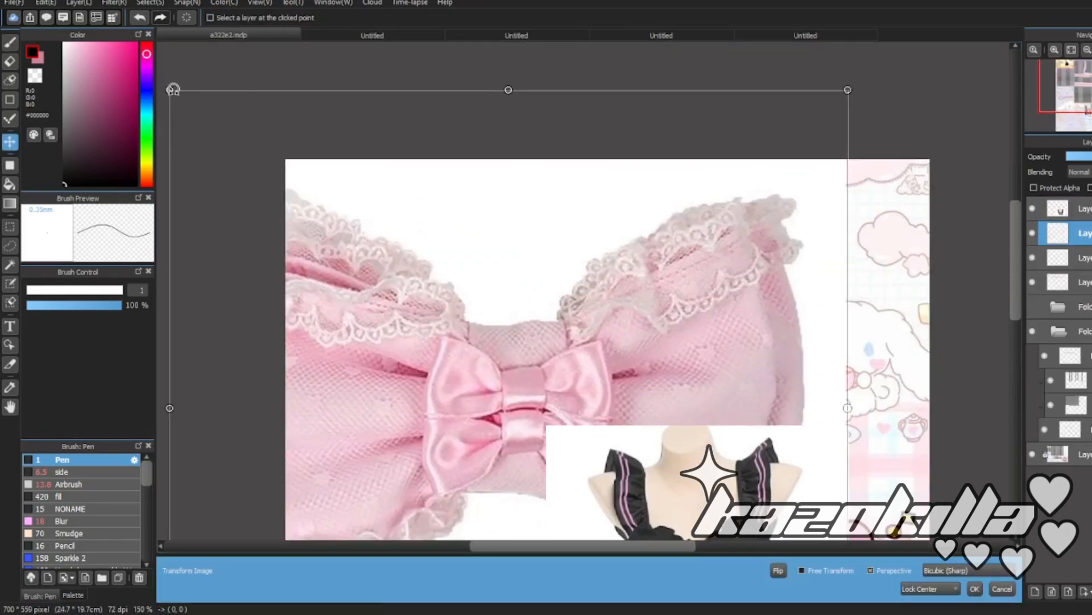
pyautogui.moveTo(170, 90); pyautogui.dragTo(573, 209)
pyautogui.scroll(1, 515, 379)
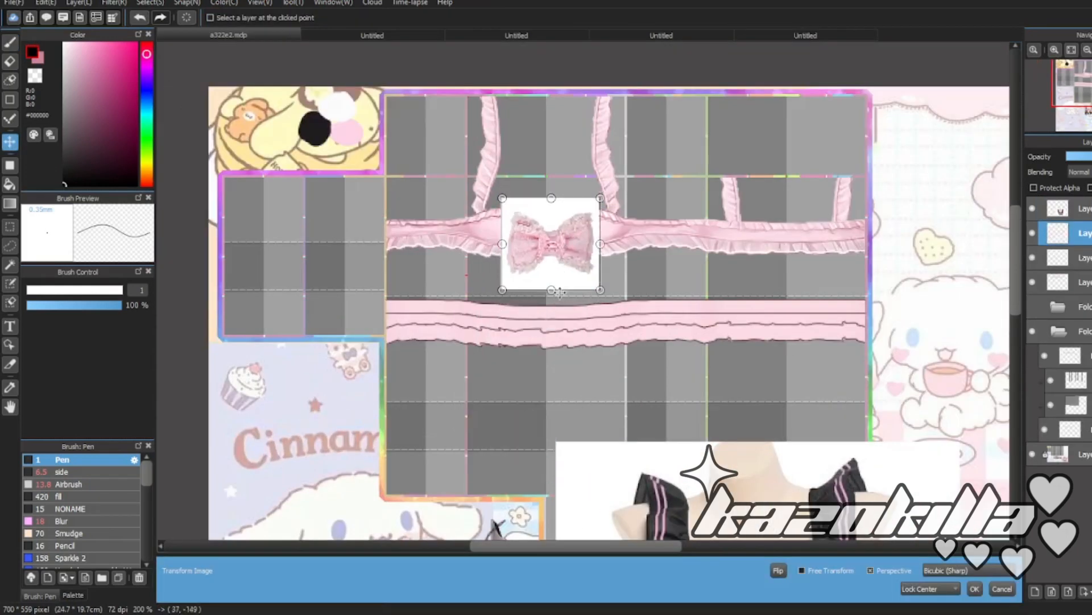
pyautogui.moveTo(561, 292); pyautogui.dragTo(564, 356)
pyautogui.click(975, 588)
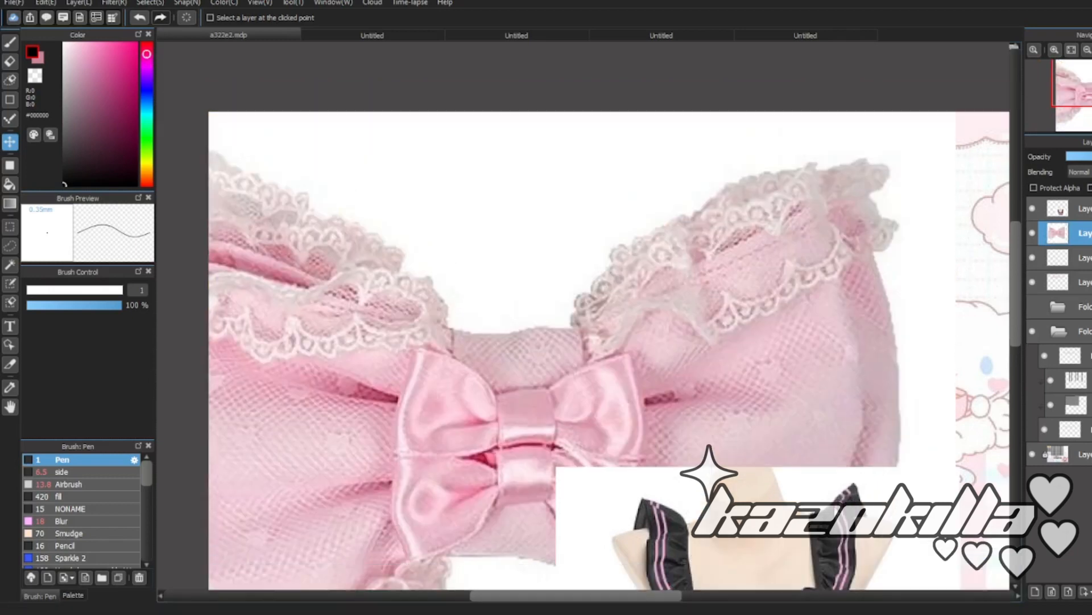
pyautogui.hotkey('ctrl', 'z')
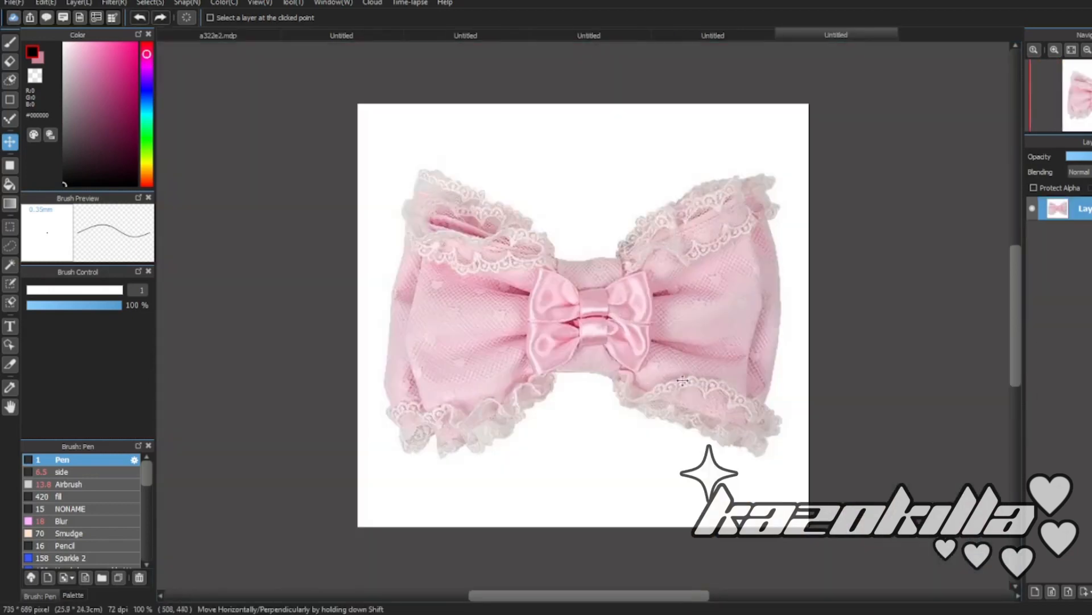
# - Select the Pen with black #000000 beside the lace bow reference document and return to a322e2.mdp
pyautogui.click(10, 264)
pyautogui.click(10, 45)
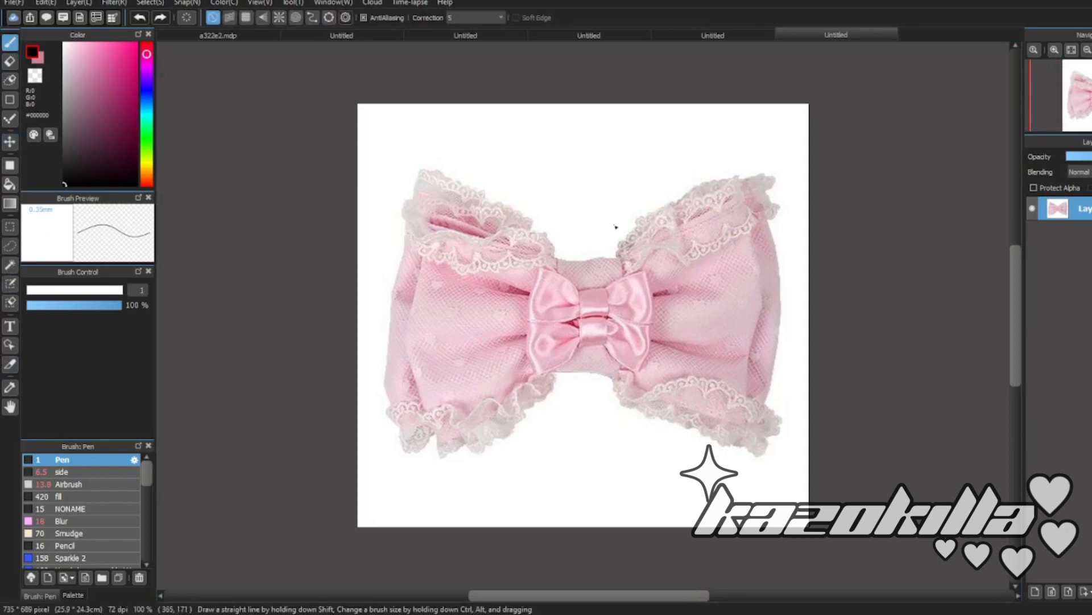
pyautogui.moveTo(83, 139); pyautogui.dragTo(64, 185)
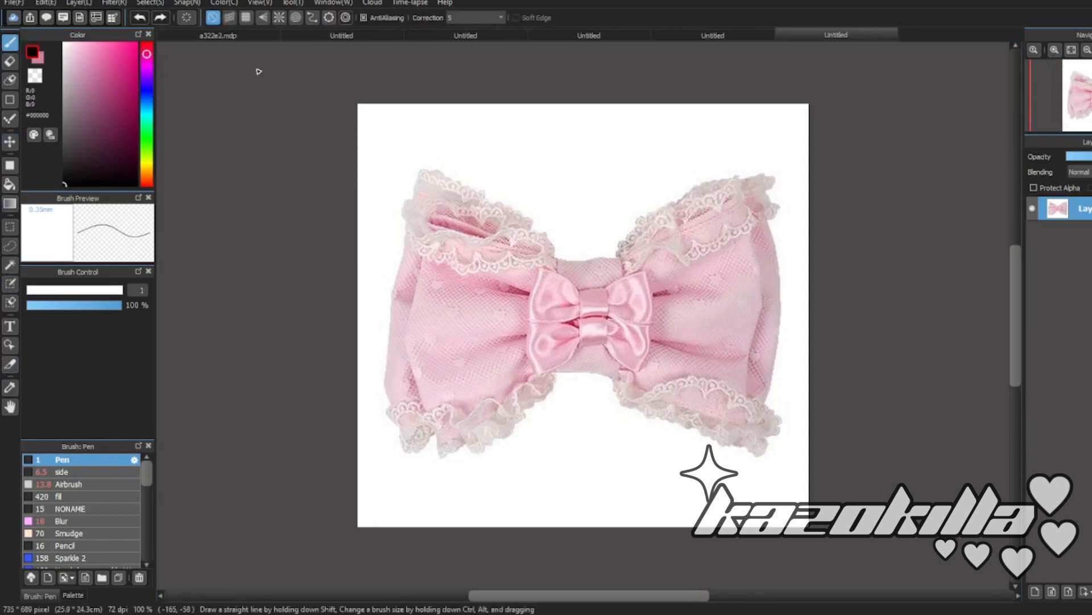
pyautogui.click(252, 35)
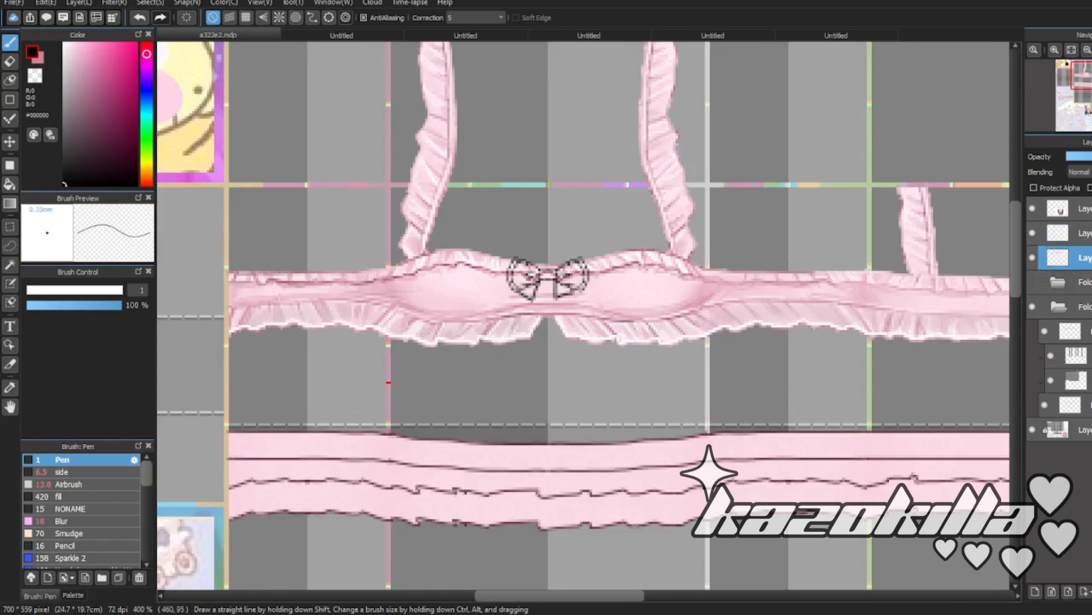
# - Add a layer beneath the bow outline and paint the bow's fill pale pink #FFE1EA with alpha protected
pyautogui.click(1034, 592)
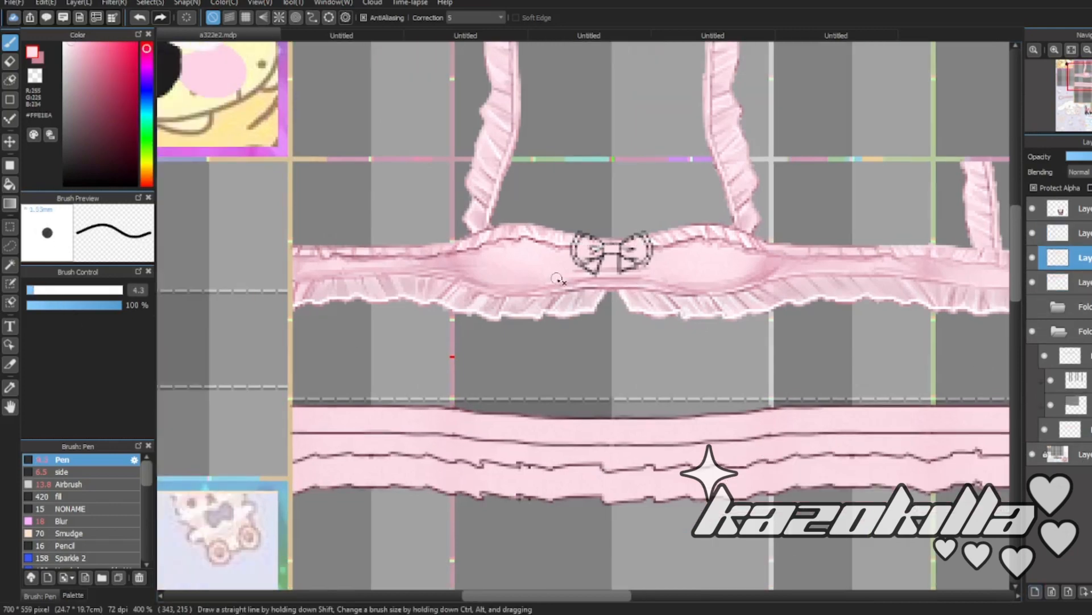
pyautogui.scroll(-2, 556, 378)
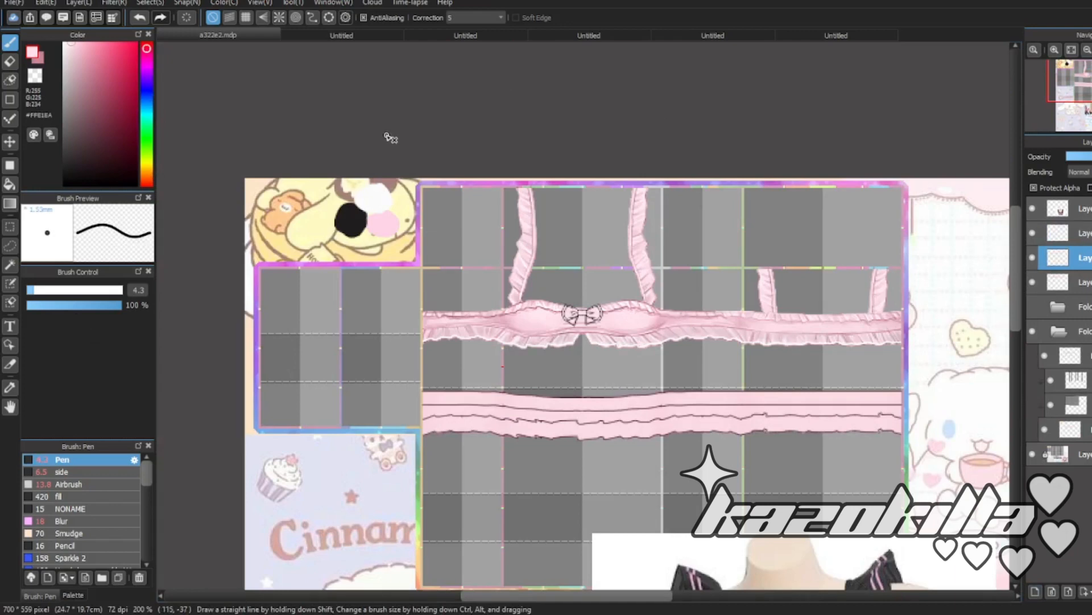
pyautogui.scroll(3, 591, 321)
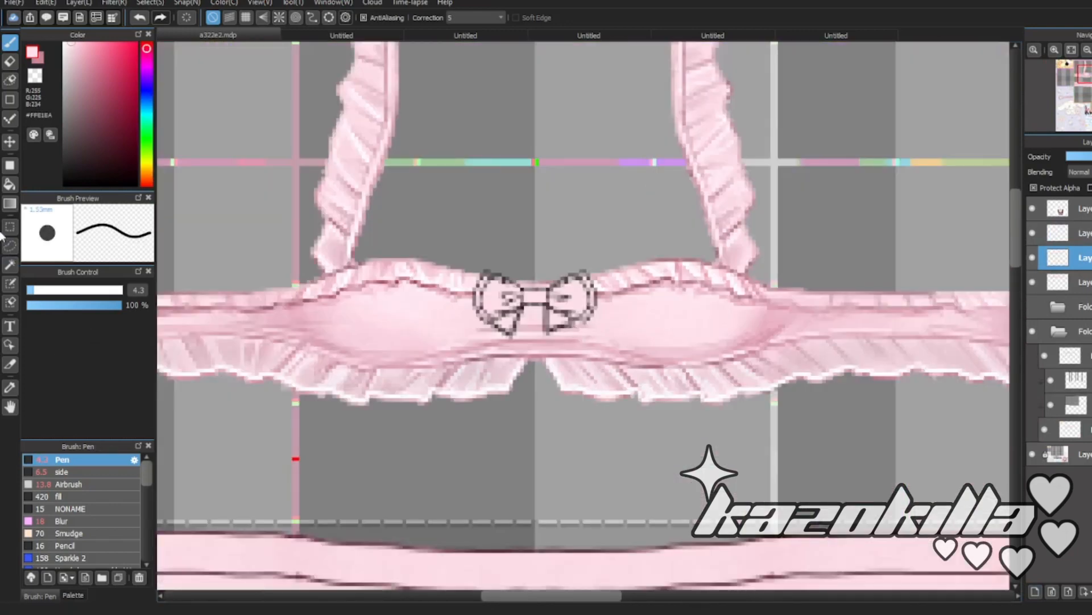
# - Recolour the bow's fill white #FFFFFF with a filled rectangle
pyautogui.click(10, 165)
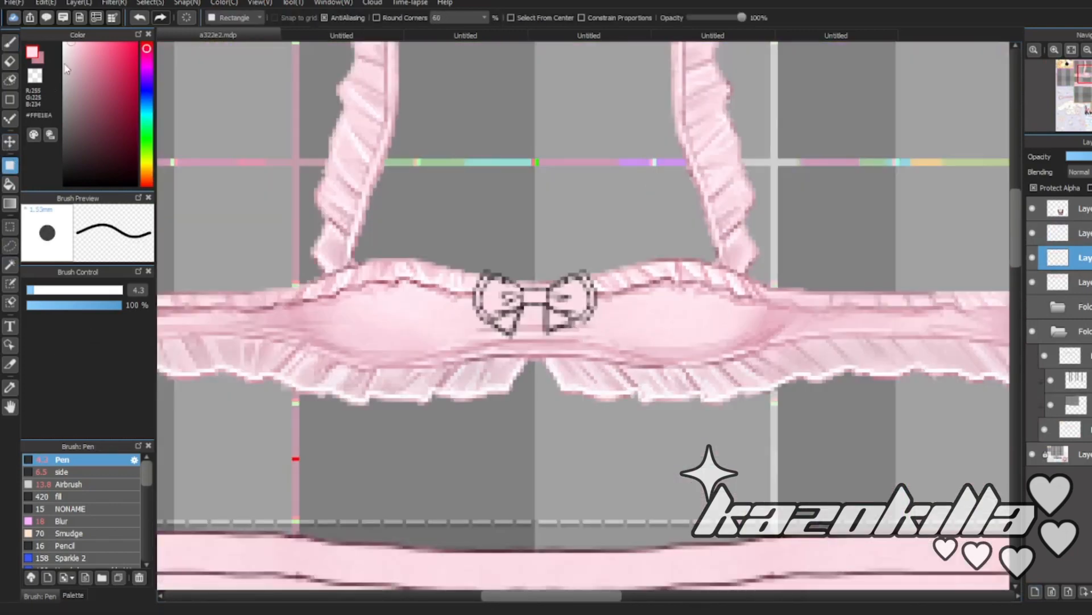
pyautogui.scroll(-4, 720, 310)
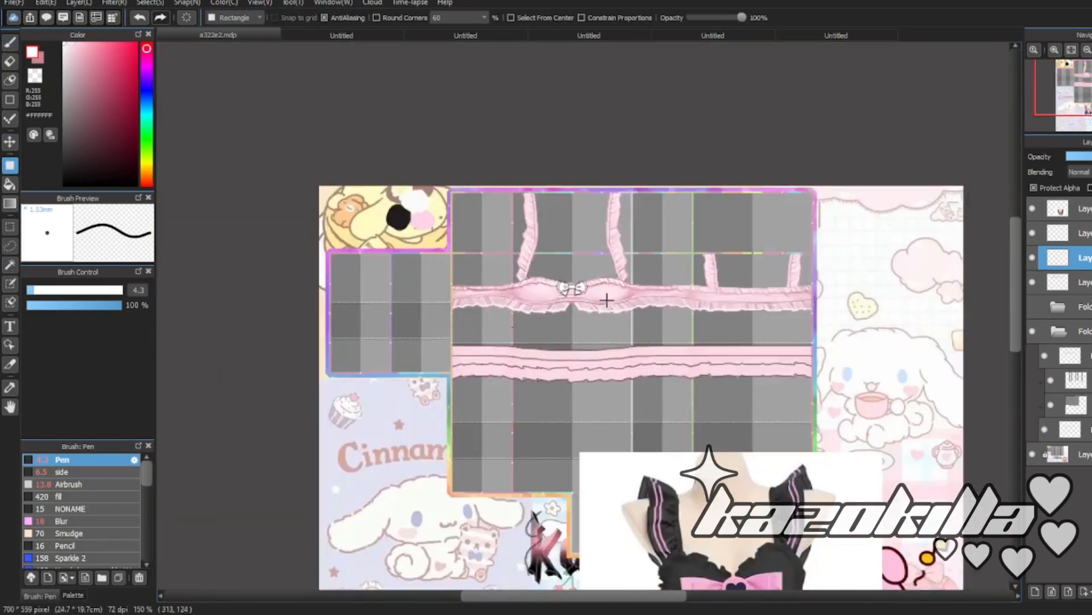
pyautogui.scroll(2, 600, 307)
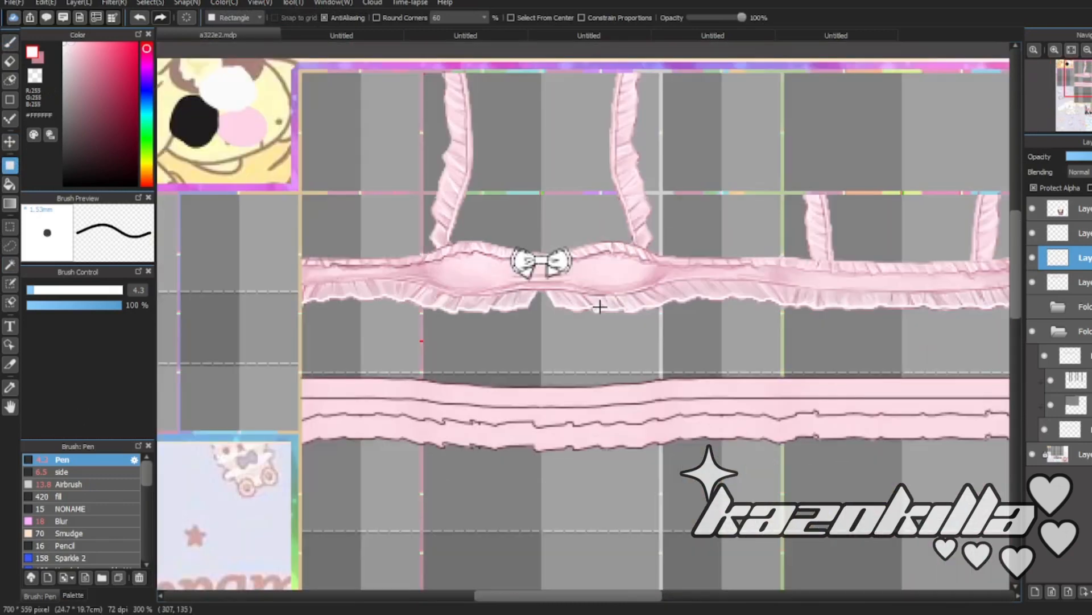
# - Try recolouring the bow's fill near-black #1F1C1D sampled from the black colour swatch
pyautogui.rightClick(209, 126)
pyautogui.moveTo(407, 214); pyautogui.dragTo(756, 408)
pyautogui.scroll(-5, 576, 290)
pyautogui.scroll(3, 578, 311)
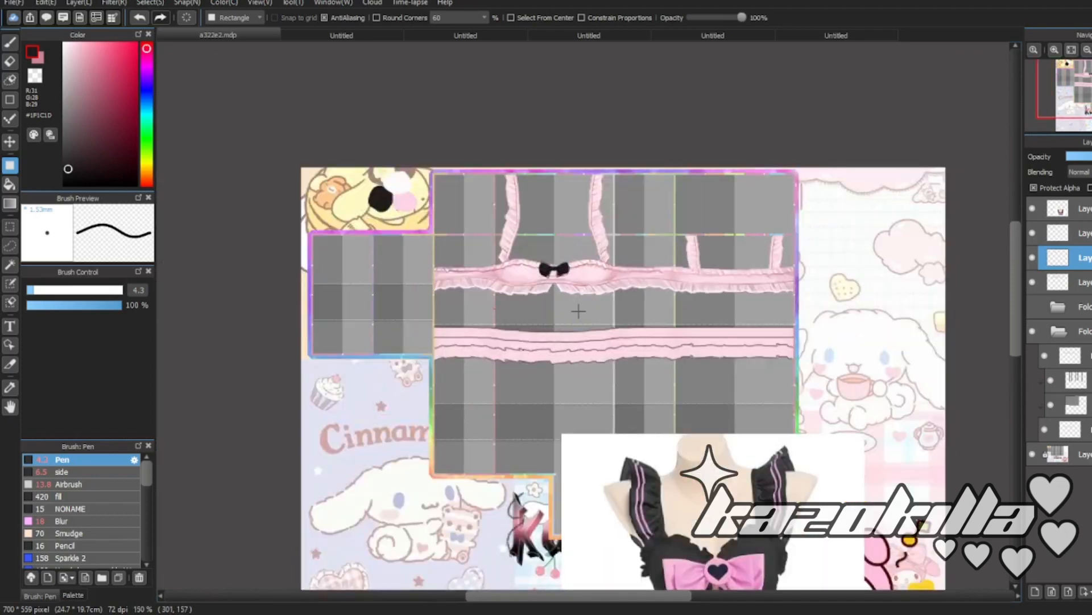
pyautogui.scroll(3, 559, 250)
pyautogui.hotkey('ctrl', 'z')
pyautogui.scroll(-3, 560, 253)
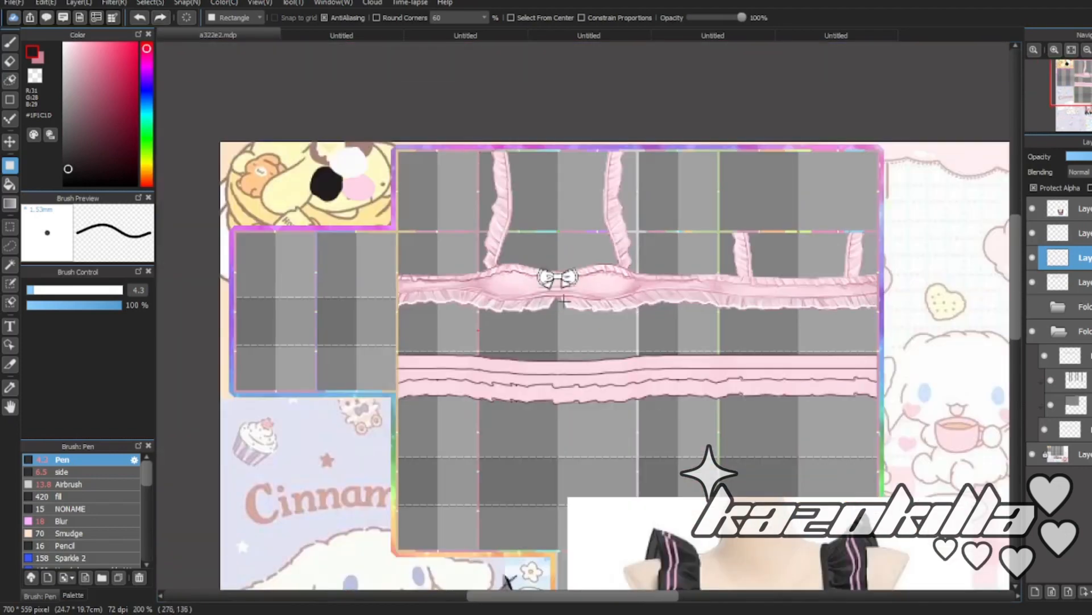
# - Set the Pen to size 1 at 59% opacity and the drawing colour to blue-grey #9EA0A8
pyautogui.scroll(1, 564, 301)
pyautogui.keyDown('alt'); pyautogui.click(227, 107); pyautogui.keyUp('alt')
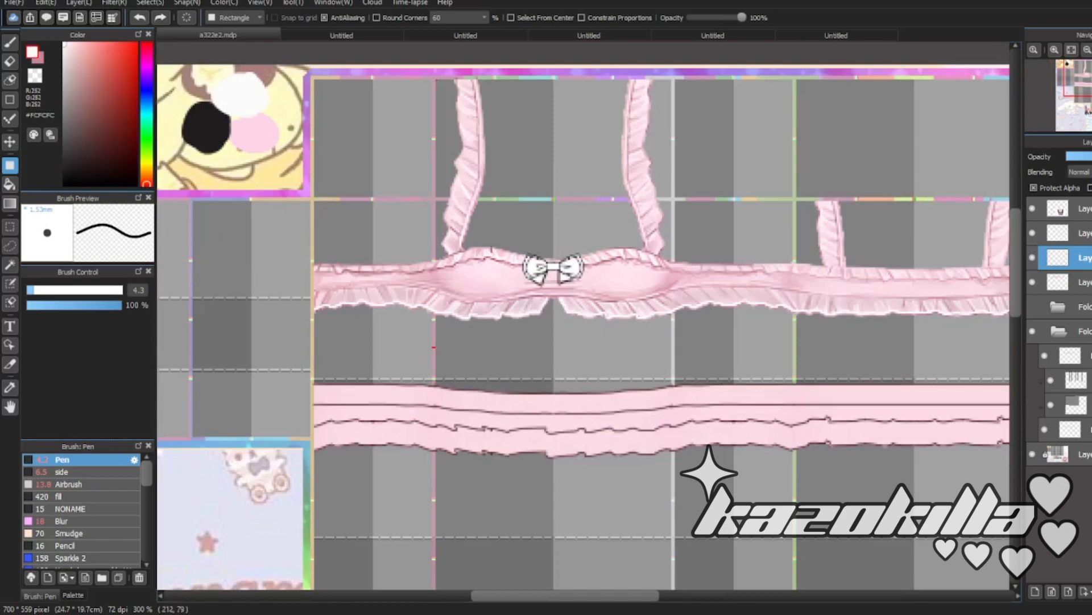
pyautogui.scroll(-1, 549, 348)
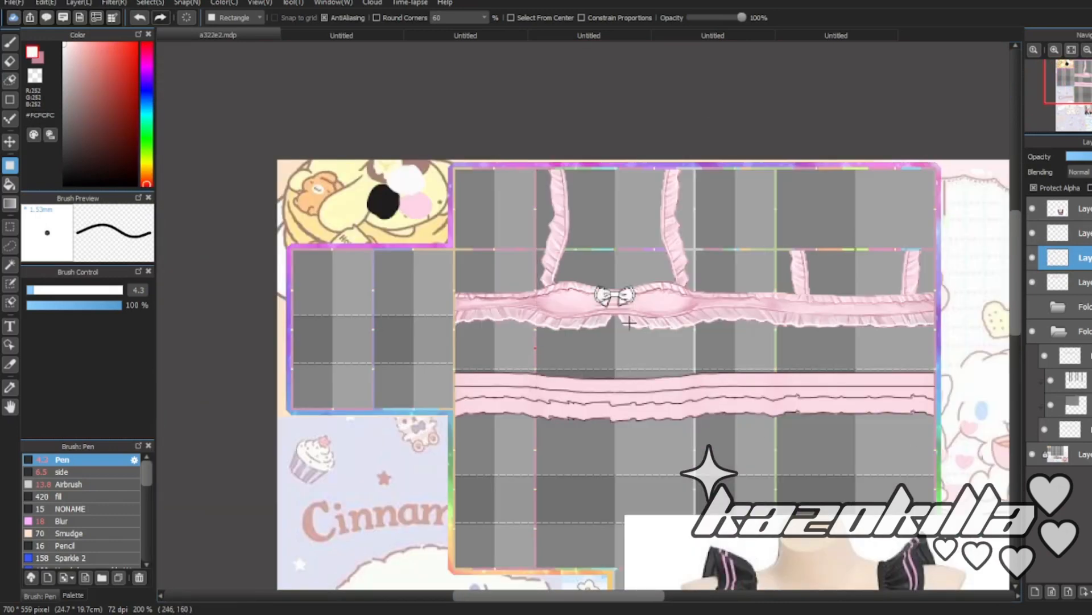
pyautogui.scroll(4, 628, 323)
pyautogui.click(10, 42)
pyautogui.click(28, 289)
pyautogui.scroll(1, 488, 125)
pyautogui.click(146, 95)
pyautogui.click(81, 99)
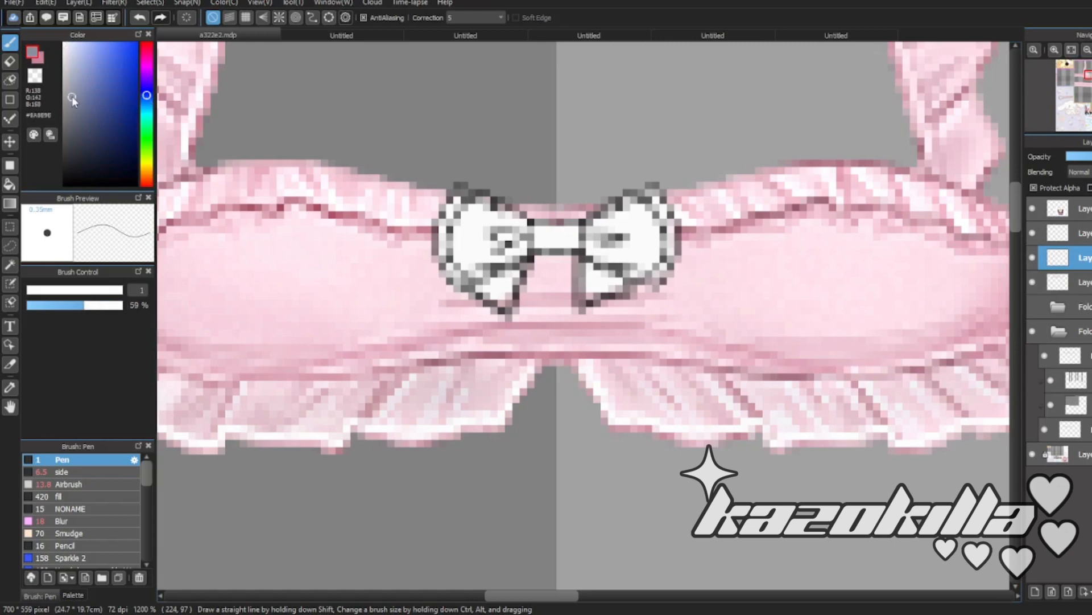
pyautogui.click(67, 92)
# - Shade the folds of the bow's left loop in blue-grey with the Pen at reduced opacity
pyautogui.scroll(-3, 424, 299)
pyautogui.scroll(7, 446, 269)
pyautogui.moveTo(542, 378)
pyautogui.mouseDown()
pyautogui.moveTo(423, 356)
pyautogui.moveTo(476, 389)
pyautogui.moveTo(427, 354)
pyautogui.moveTo(556, 388)
pyautogui.mouseUp()
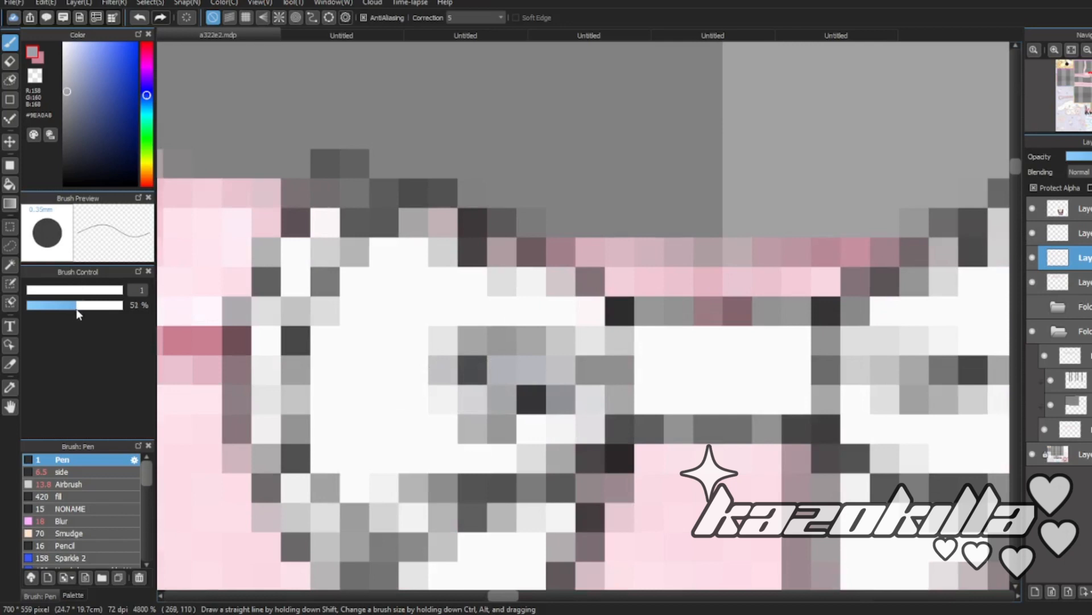
pyautogui.moveTo(77, 309); pyautogui.dragTo(78, 307)
pyautogui.scroll(-2, 483, 291)
pyautogui.scroll(2, 450, 362)
pyautogui.moveTo(401, 287)
pyautogui.mouseDown()
pyautogui.moveTo(406, 361)
pyautogui.moveTo(431, 374)
pyautogui.mouseUp()
pyautogui.moveTo(428, 258)
pyautogui.mouseDown()
pyautogui.moveTo(446, 391)
pyautogui.moveTo(427, 349)
pyautogui.moveTo(488, 383)
pyautogui.moveTo(514, 181)
pyautogui.mouseUp()
pyautogui.scroll(-6, 533, 280)
pyautogui.scroll(6, 563, 280)
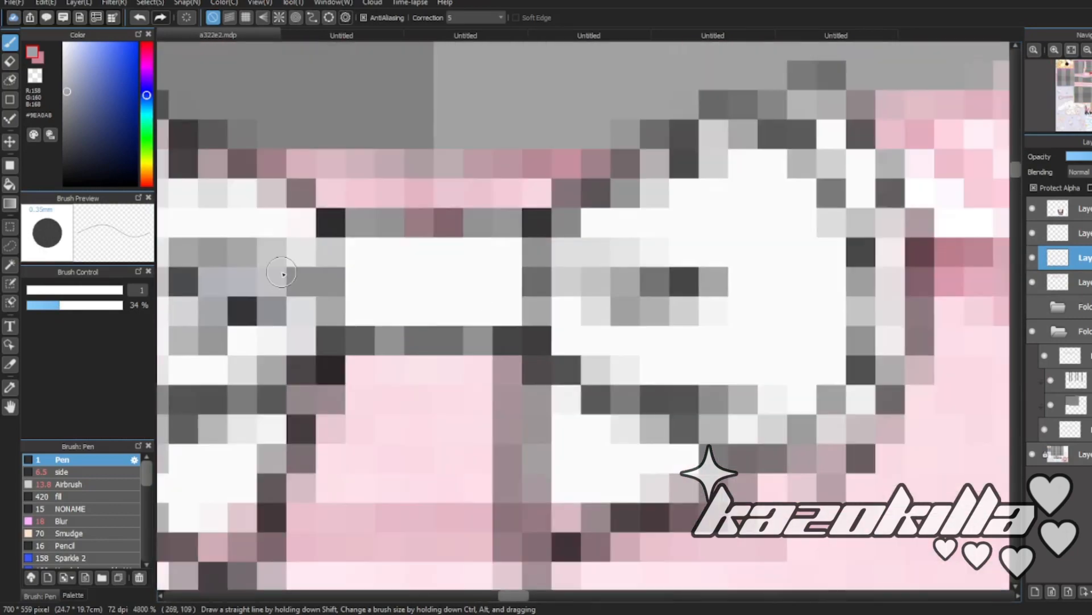
# - Shade the bow's knot and the folds of its right loop in blue-grey with the Pen at 65% opacity
pyautogui.click(89, 305)
pyautogui.moveTo(355, 291); pyautogui.dragTo(537, 286)
pyautogui.scroll(-6, 518, 302)
pyautogui.scroll(6, 525, 308)
pyautogui.moveTo(526, 323)
pyautogui.mouseDown()
pyautogui.moveTo(697, 365)
pyautogui.moveTo(569, 250)
pyautogui.mouseUp()
pyautogui.moveTo(697, 365)
pyautogui.mouseDown()
pyautogui.moveTo(601, 154)
pyautogui.moveTo(456, 227)
pyautogui.mouseUp()
pyautogui.moveTo(564, 293); pyautogui.dragTo(455, 313)
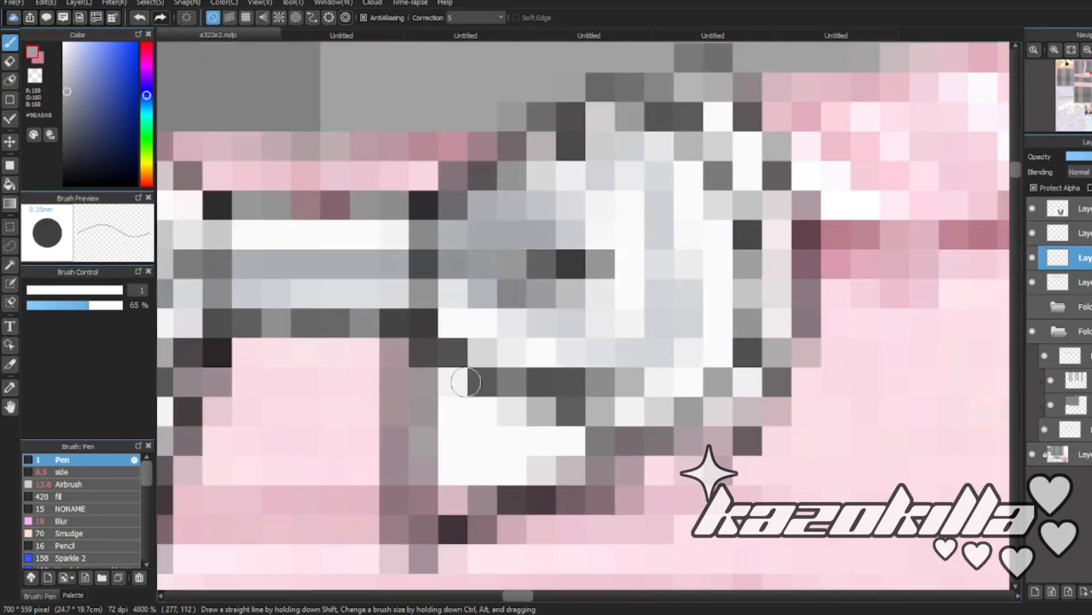
# - Shade the tail beneath the bow's right loop in blue-grey
pyautogui.moveTo(466, 383); pyautogui.dragTo(512, 467)
pyautogui.scroll(-6, 393, 424)
pyautogui.scroll(6, 349, 430)
pyautogui.moveTo(543, 433); pyautogui.dragTo(616, 348)
# - Recolour the bow's outline light grey #C5C6CC on its own layer with the Pen at size 6.8 and 79% opacity
pyautogui.rightClick(468, 287)
pyautogui.scroll(-5, 455, 259)
pyautogui.click(38, 290)
pyautogui.click(103, 305)
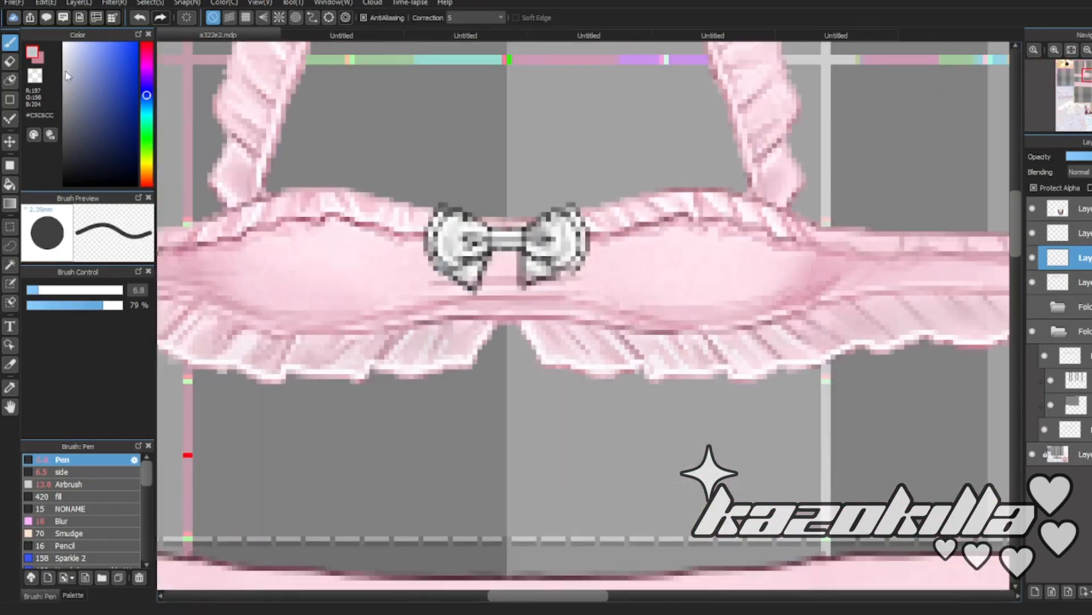
pyautogui.click(1057, 233)
pyautogui.scroll(2, 545, 246)
pyautogui.moveTo(336, 199); pyautogui.dragTo(558, 188)
pyautogui.moveTo(597, 239); pyautogui.dragTo(515, 316)
pyautogui.moveTo(428, 305); pyautogui.dragTo(402, 341)
pyautogui.scroll(-6, 571, 277)
pyautogui.scroll(5, 575, 285)
pyautogui.moveTo(560, 239); pyautogui.dragTo(364, 245)
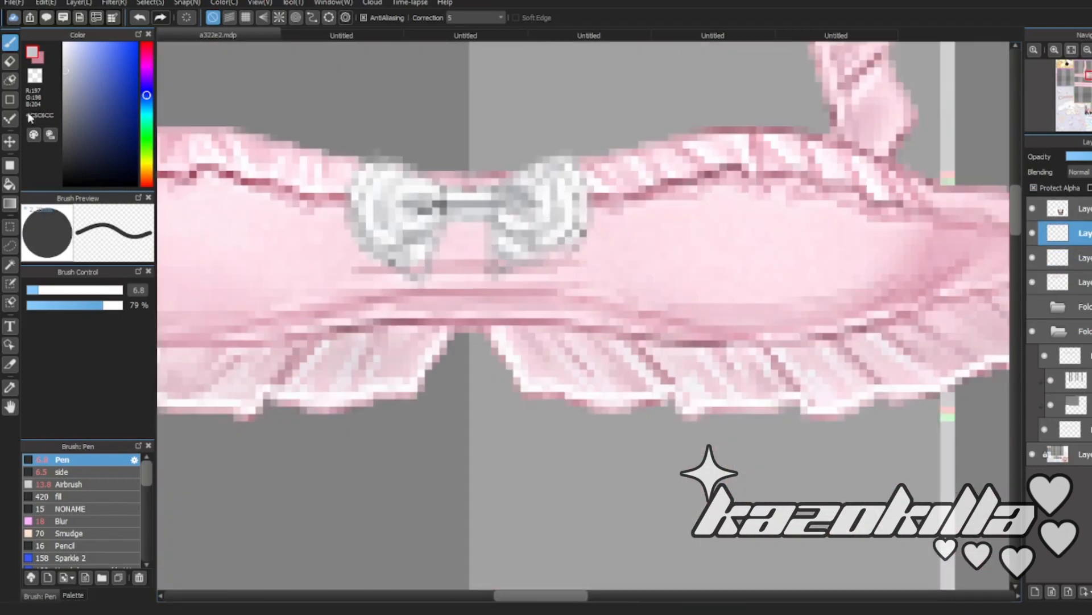
# - Darken parts of the bow's outline around the knot and lower edges with dark grey #474953
pyautogui.scroll(1, 478, 195)
pyautogui.rightClick(494, 231)
pyautogui.moveTo(382, 202); pyautogui.dragTo(401, 218)
pyautogui.moveTo(344, 256); pyautogui.dragTo(398, 302)
pyautogui.scroll(-3, 446, 257)
pyautogui.scroll(3, 512, 256)
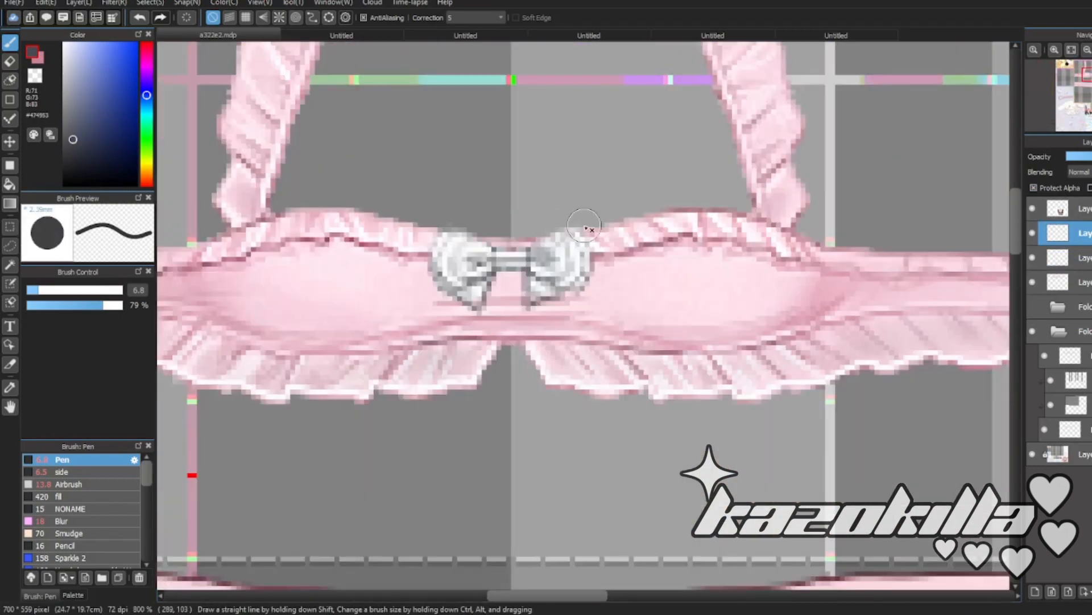
pyautogui.scroll(-4, 586, 289)
pyautogui.scroll(5, 558, 271)
# - Add a layer clipped to the bow's fill, fill it with pale pink #FDDFE8 and set its blending to Overlay
pyautogui.click(1035, 592)
pyautogui.click(9, 165)
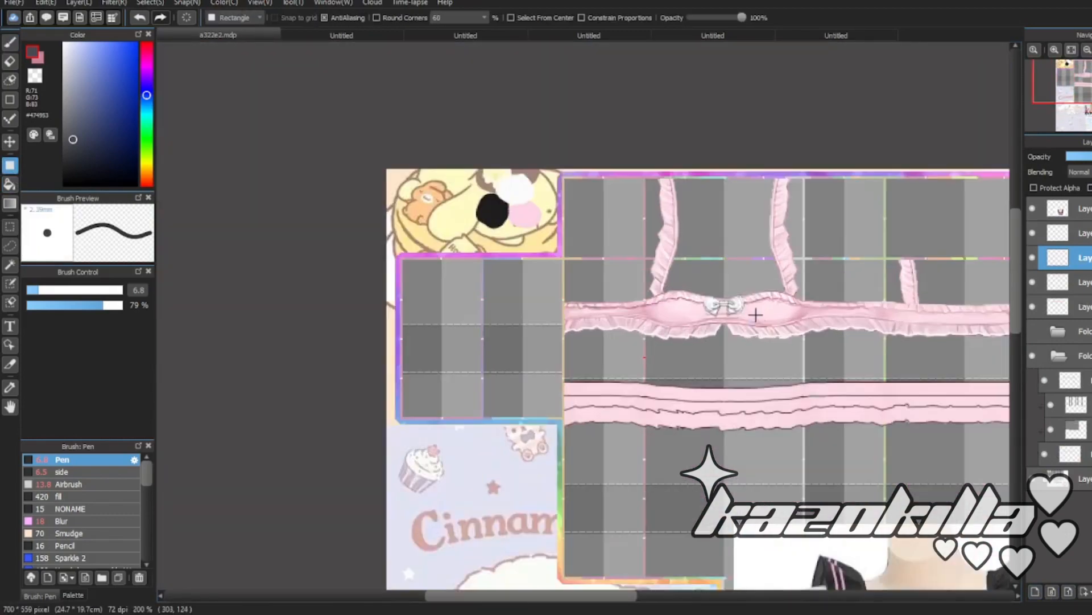
pyautogui.rightClick(757, 315)
pyautogui.moveTo(227, 147); pyautogui.dragTo(767, 354)
pyautogui.click(1080, 171)
pyautogui.click(1079, 205)
pyautogui.click(1089, 187)
pyautogui.scroll(-5, 592, 307)
pyautogui.hotkey('ctrl', 'e')
pyautogui.scroll(4, 592, 308)
pyautogui.hotkey('ctrl', 'z')
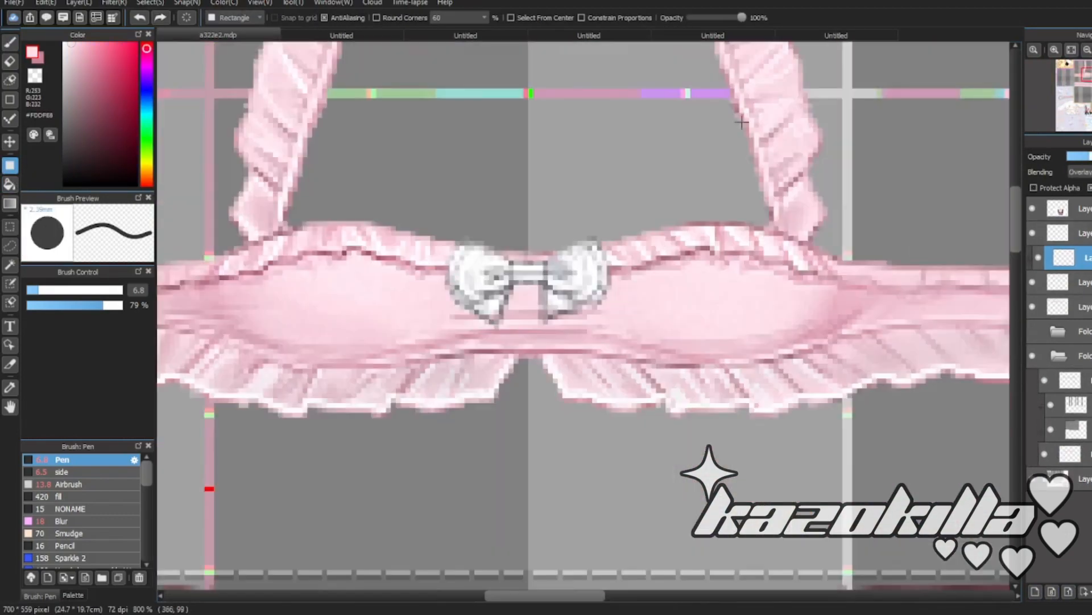
# - Refill the Overlay layer above the bow with stronger pink #F98EAC and adjust its opacity
pyautogui.click(95, 46)
pyautogui.moveTo(333, 153); pyautogui.dragTo(777, 389)
pyautogui.click(1084, 156)
# - Merge the bow's Overlay tint, fill and outline layers into a single layer
pyautogui.hotkey('ctrl', 'e')
pyautogui.click(1057, 233)
pyautogui.scroll(-4, 467, 316)
pyautogui.scroll(6, 455, 324)
pyautogui.hotkey('ctrl', 'e')
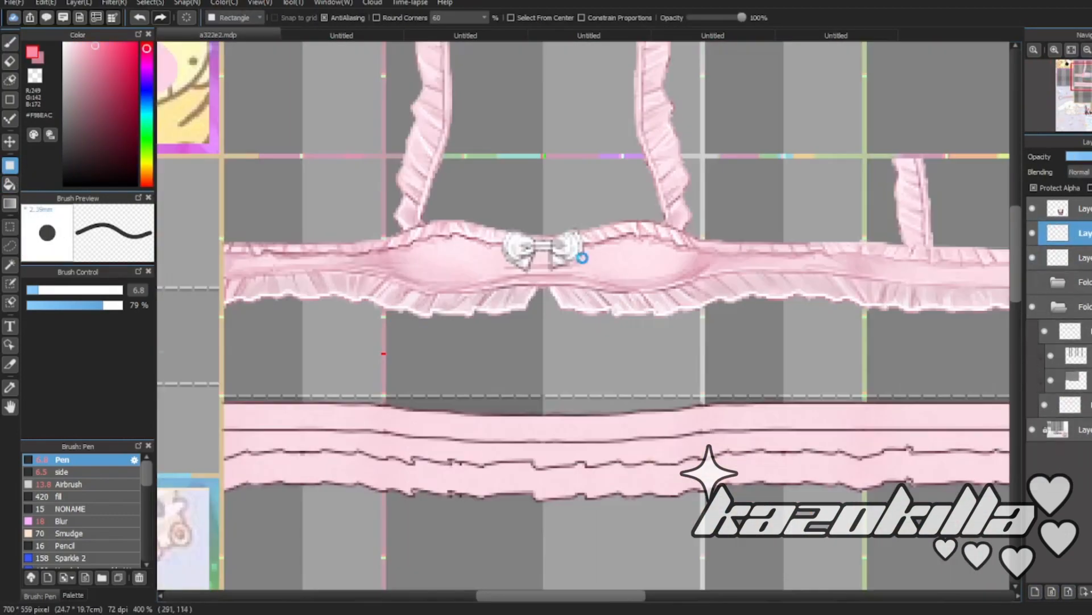
# - Paint white #FFFFFF highlights on the bow's loops with the Pen at size 1 and 100% opacity
pyautogui.rightClick(555, 256)
pyautogui.click(73, 458)
pyautogui.click(29, 289)
pyautogui.moveTo(102, 305); pyautogui.dragTo(156, 307)
pyautogui.moveTo(320, 333); pyautogui.dragTo(388, 293)
pyautogui.moveTo(427, 313); pyautogui.dragTo(378, 285)
pyautogui.moveTo(611, 296); pyautogui.dragTo(643, 255)
pyautogui.scroll(-3, 634, 221)
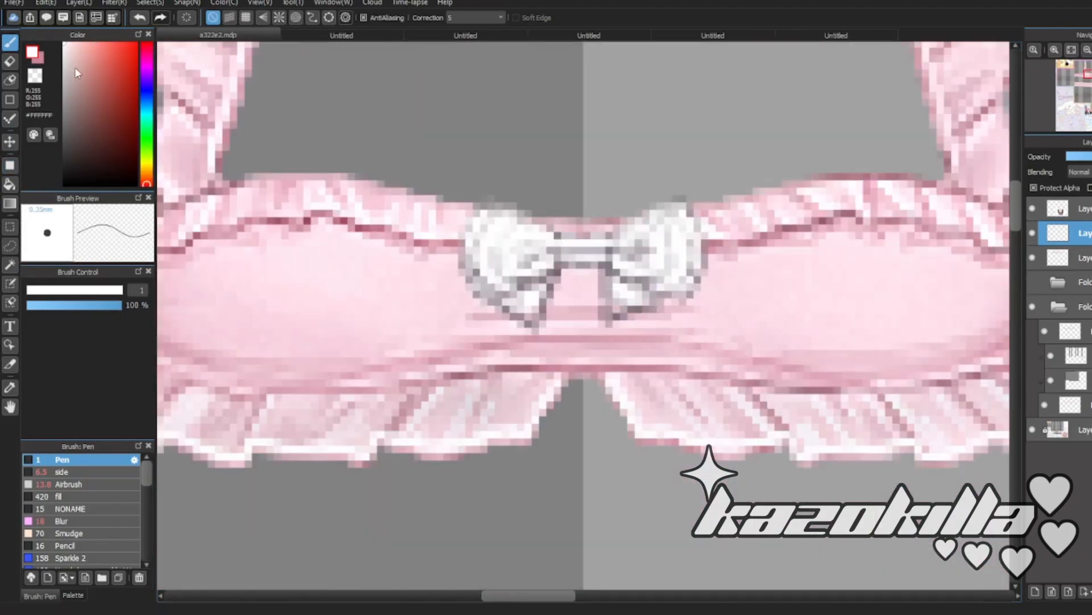
# - Sample the bow's grey shading colour #B5A2A9 and review the bow against the whole template
pyautogui.rightClick(540, 263)
pyautogui.scroll(2, 537, 264)
pyautogui.scroll(-8, 550, 280)
pyautogui.scroll(1, 548, 310)
pyautogui.scroll(-2, 551, 308)
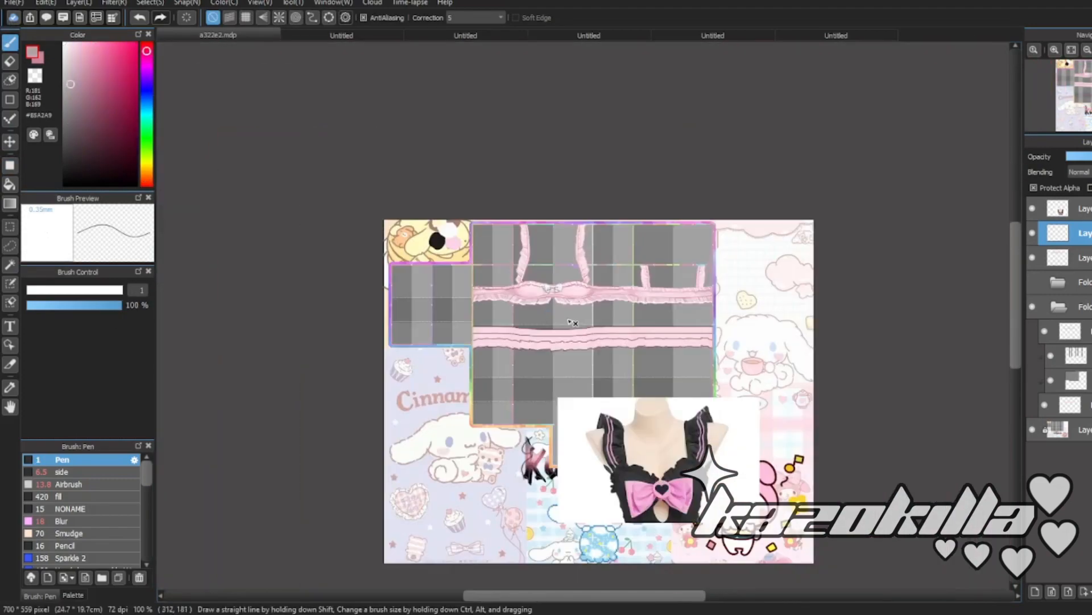
pyautogui.scroll(8, 572, 310)
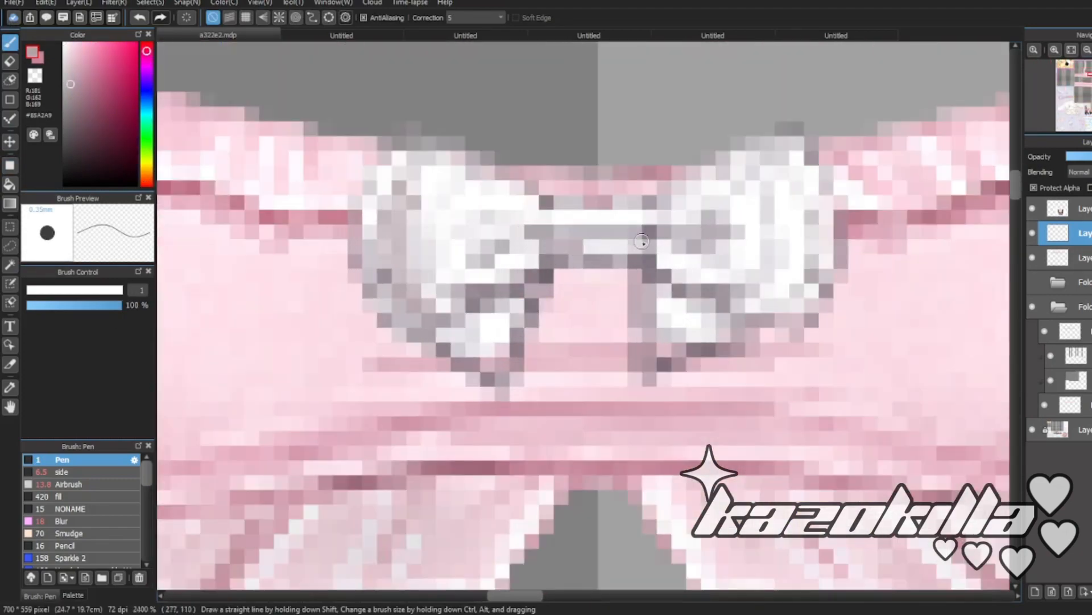
pyautogui.scroll(-8, 631, 254)
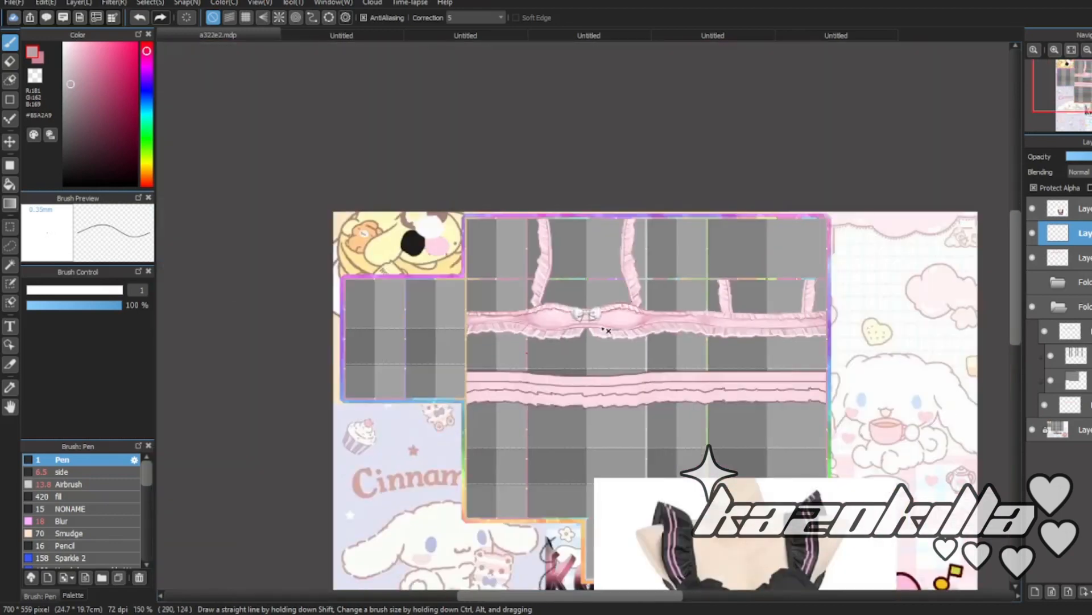
# - Duplicate the bow beneath itself as a slightly offset shadow, clip it to the top and set its blending to Overlay
pyautogui.scroll(3, 602, 328)
pyautogui.hotkey('ctrl', 'shift', 'n')
pyautogui.click(1063, 256)
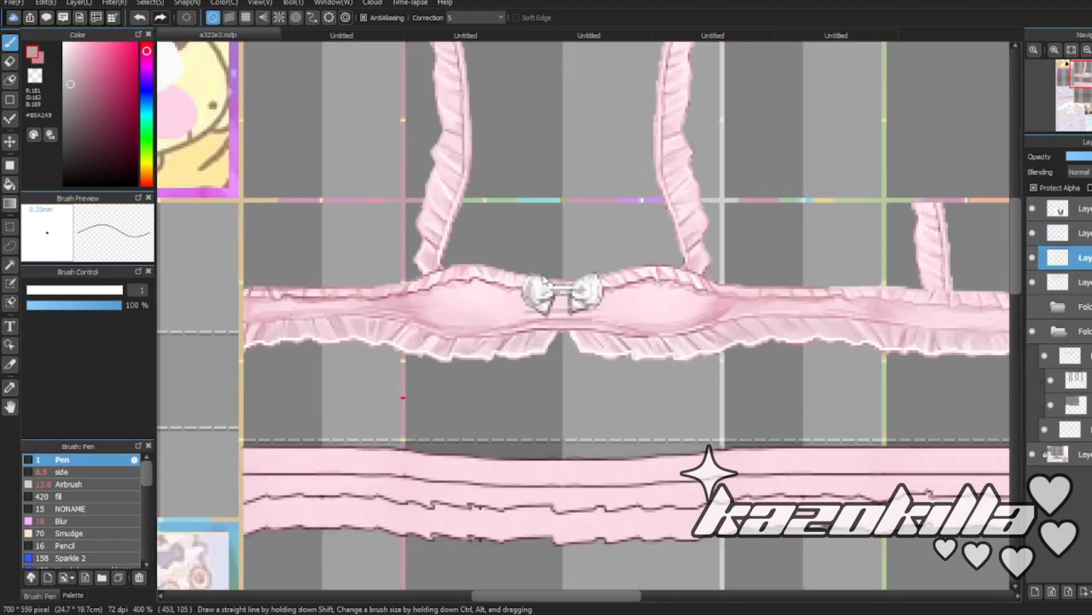
pyautogui.scroll(5, 597, 309)
pyautogui.press('v')
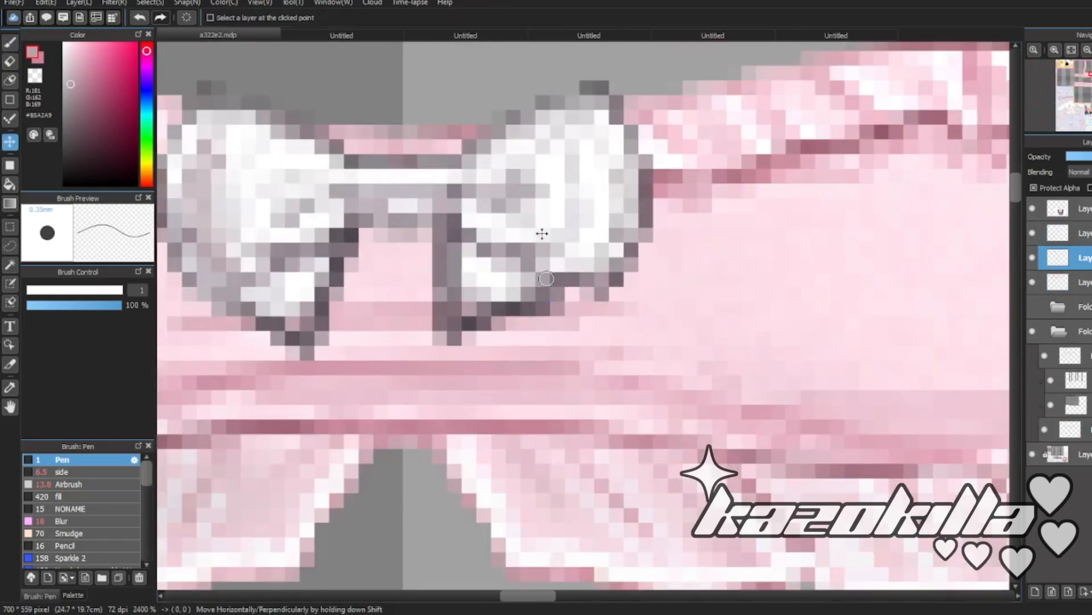
pyautogui.scroll(-3, 543, 252)
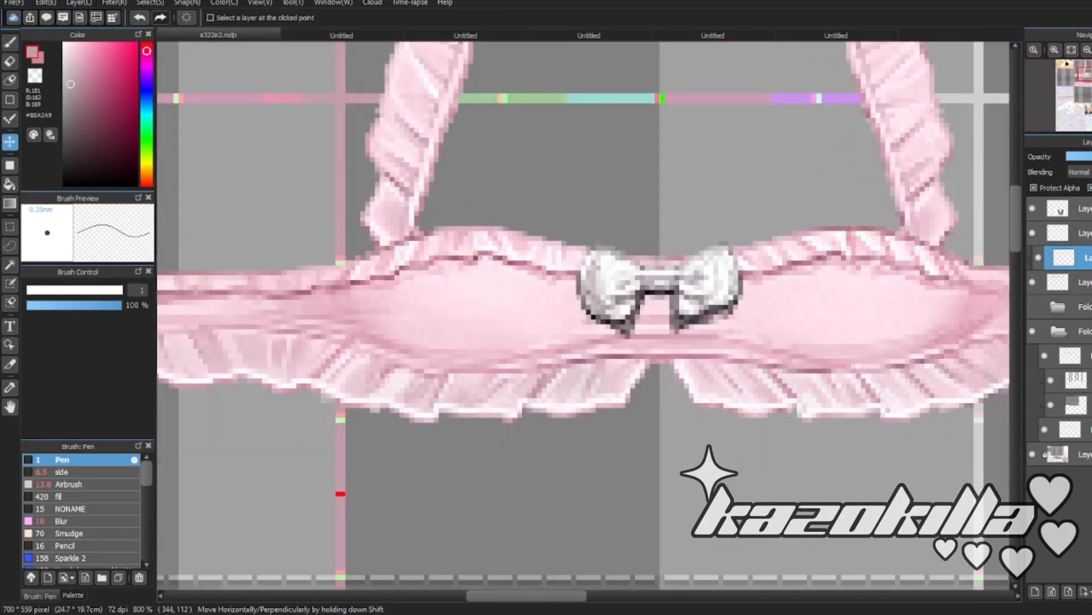
pyautogui.click(1080, 202)
pyautogui.scroll(-3, 596, 293)
pyautogui.scroll(3, 617, 321)
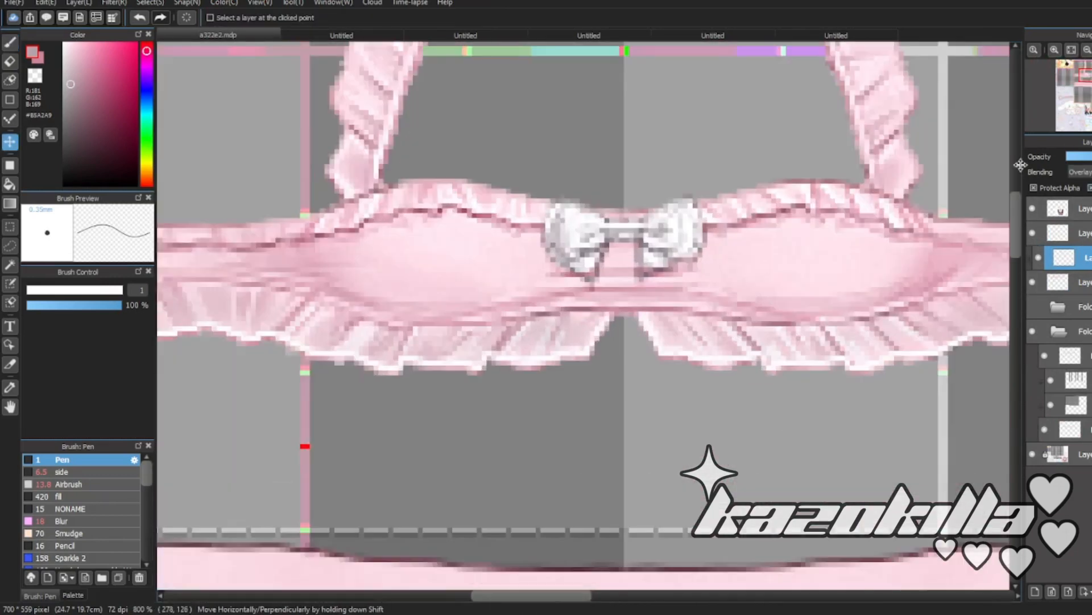
# - Add a new clipping layer directly above the bow's Overlay shadow layer
pyautogui.scroll(-8, 663, 291)
pyautogui.press('b')
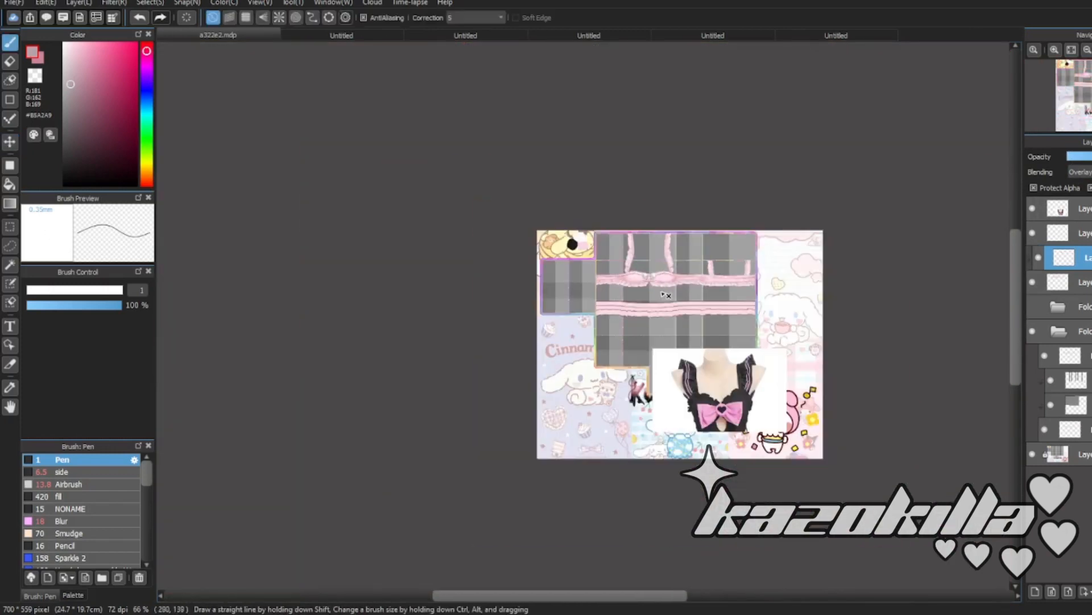
pyautogui.scroll(6, 660, 291)
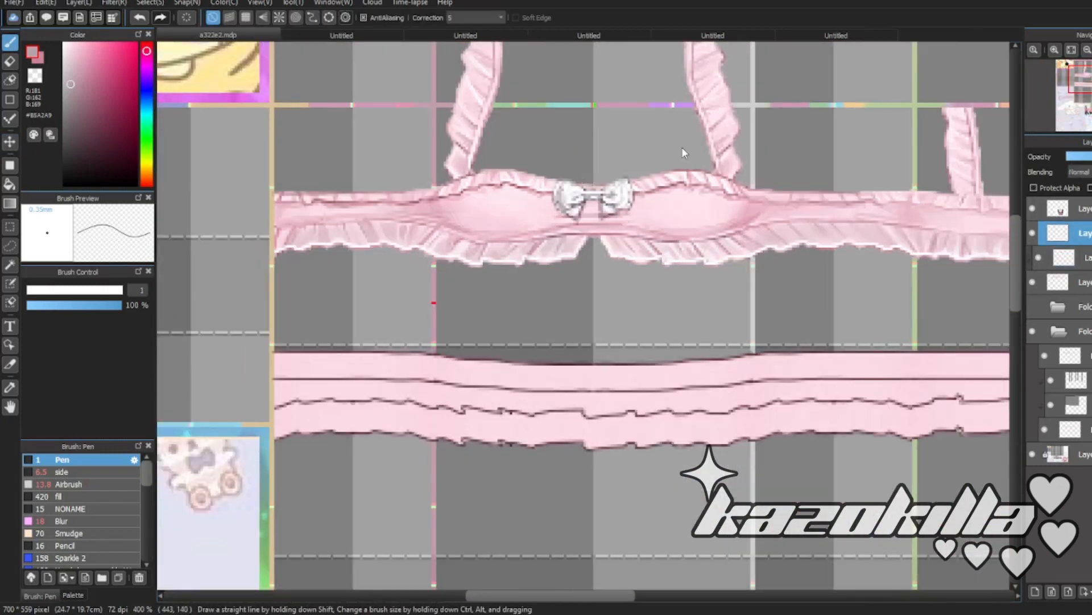
pyautogui.click(1083, 288)
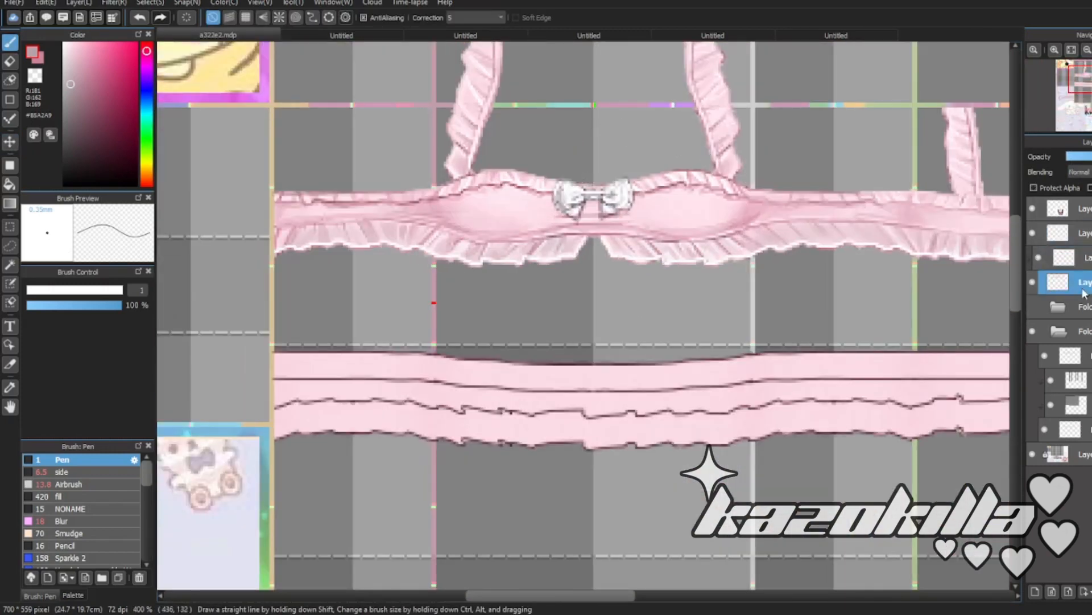
pyautogui.click(1034, 592)
pyautogui.moveTo(1072, 289); pyautogui.dragTo(1081, 245)
pyautogui.click(1090, 188)
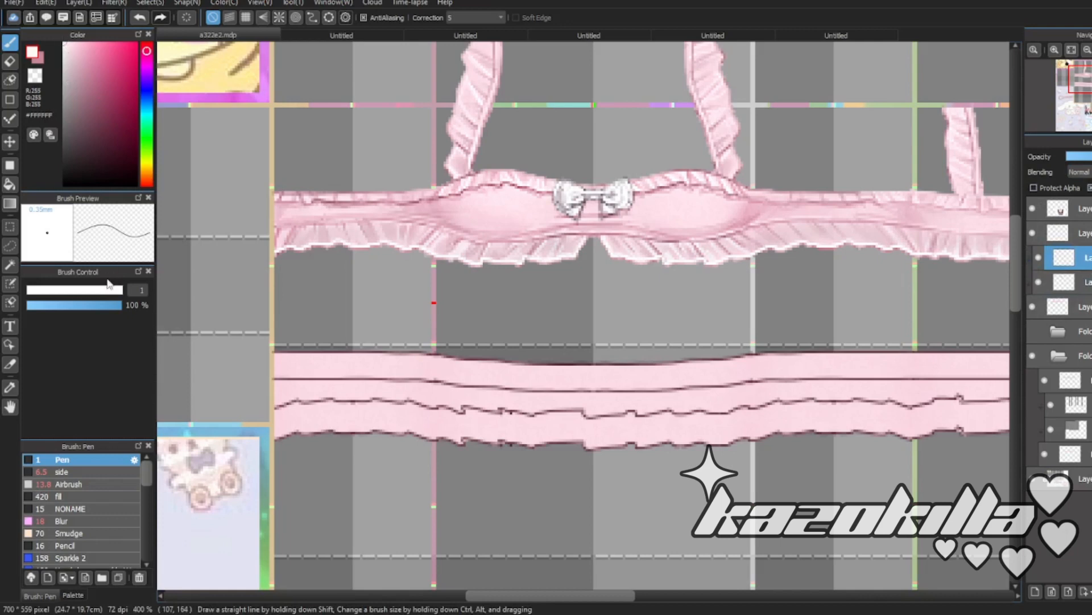
# - Draw a wavy black #000000 trim line below the neckline ruffle along the left cup and side band with the Pen at size 1
pyautogui.click(100, 295)
pyautogui.scroll(6, 641, 203)
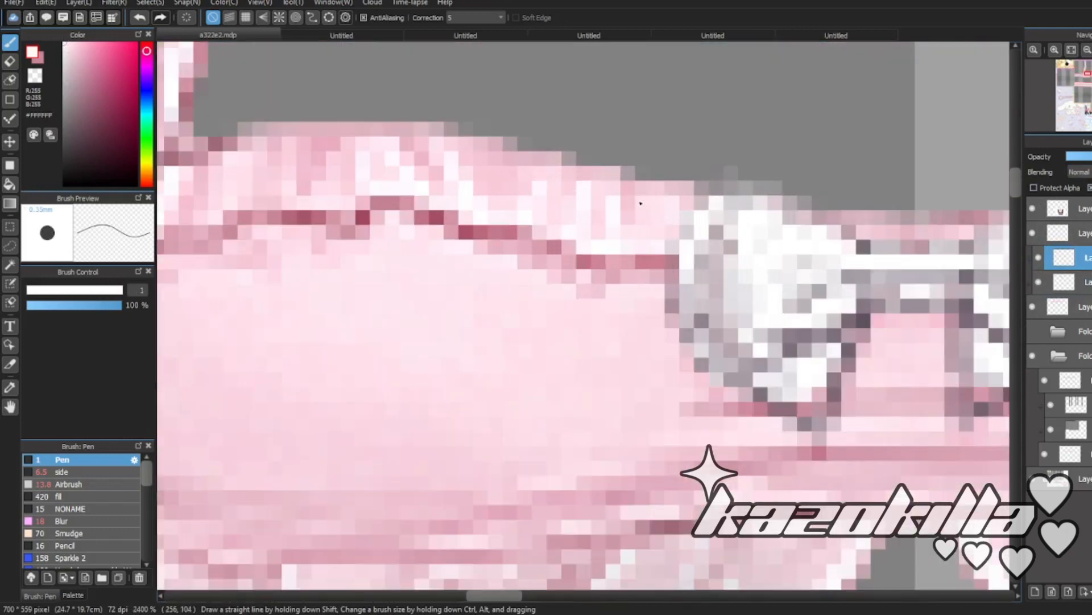
pyautogui.moveTo(80, 149); pyautogui.dragTo(64, 183)
pyautogui.moveTo(388, 259)
pyautogui.mouseDown()
pyautogui.moveTo(566, 334)
pyautogui.moveTo(772, 300)
pyautogui.mouseUp()
pyautogui.scroll(-3, 772, 300)
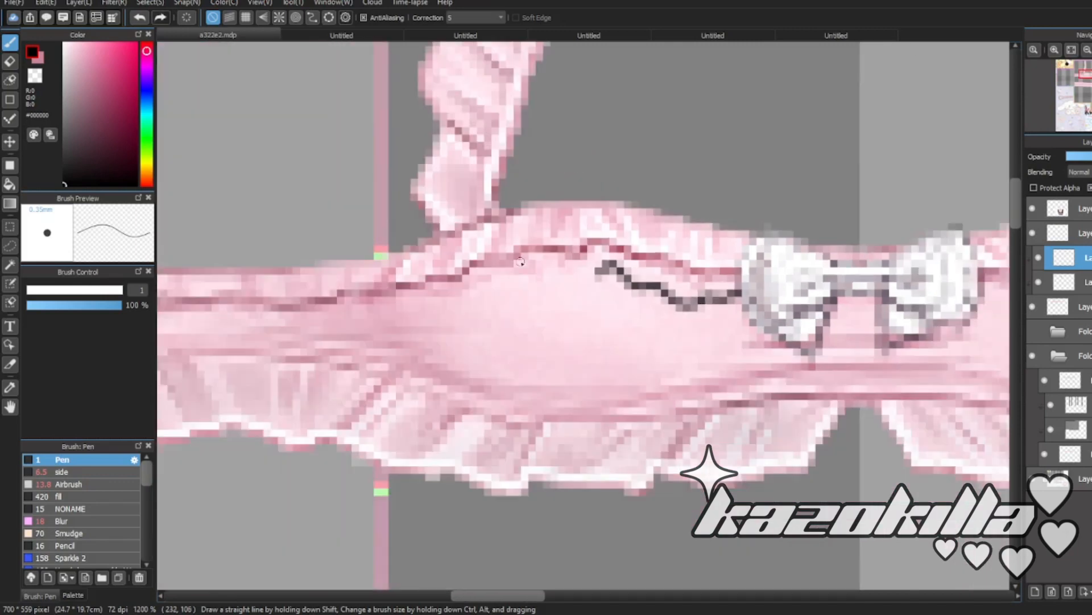
pyautogui.scroll(1, 512, 271)
pyautogui.moveTo(649, 270)
pyautogui.mouseDown()
pyautogui.moveTo(541, 277)
pyautogui.moveTo(327, 333)
pyautogui.mouseUp()
pyautogui.scroll(-2, 328, 331)
pyautogui.scroll(1, 330, 324)
pyautogui.scroll(-1, 329, 323)
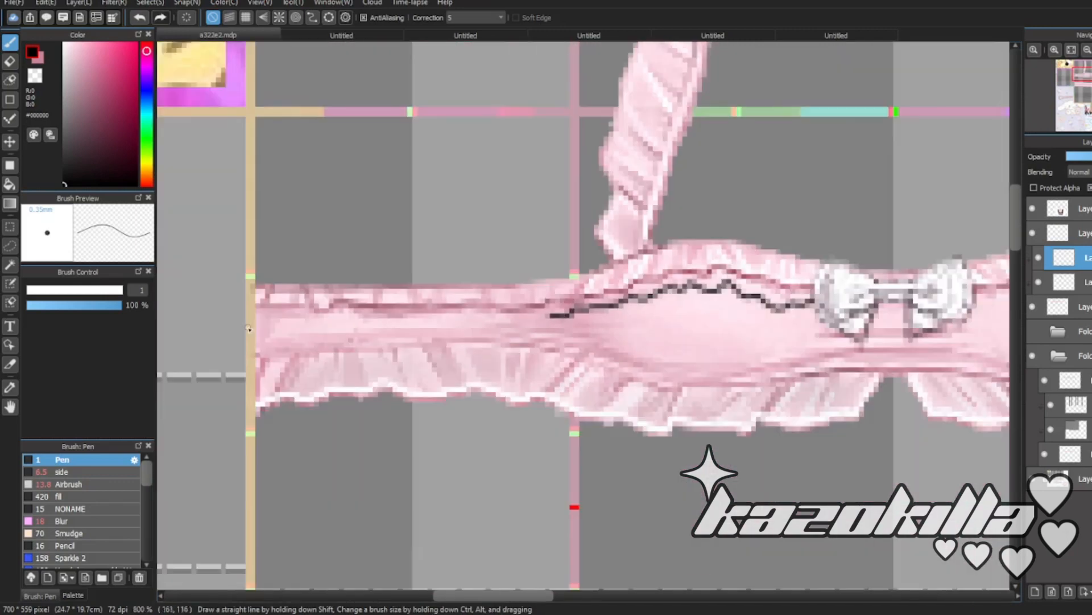
pyautogui.scroll(1, 256, 324)
pyautogui.moveTo(263, 312); pyautogui.dragTo(702, 310)
# - Unclip and duplicate the wavy line, flip the copy horizontally and move it onto the right cup and side band
pyautogui.scroll(-6, 535, 327)
pyautogui.scroll(5, 560, 336)
pyautogui.click(1090, 188)
pyautogui.hotkey('ctrl', 'v')
pyautogui.hotkey('ctrl', 't')
pyautogui.click(778, 568)
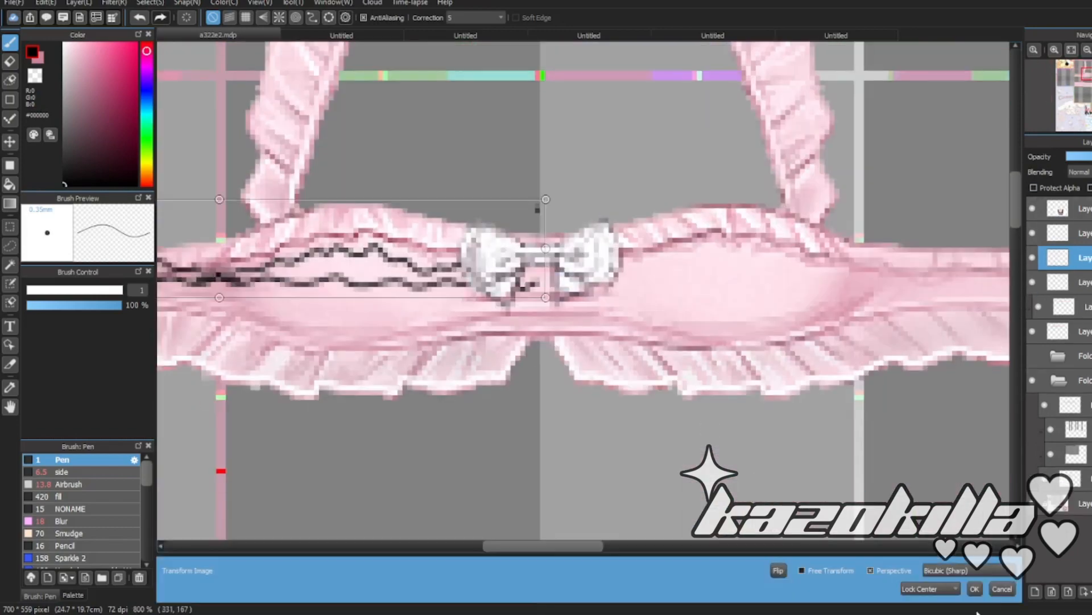
pyautogui.click(975, 588)
pyautogui.press('v')
pyautogui.moveTo(341, 310); pyautogui.dragTo(980, 317)
pyautogui.scroll(-2, 981, 317)
pyautogui.scroll(2, 654, 322)
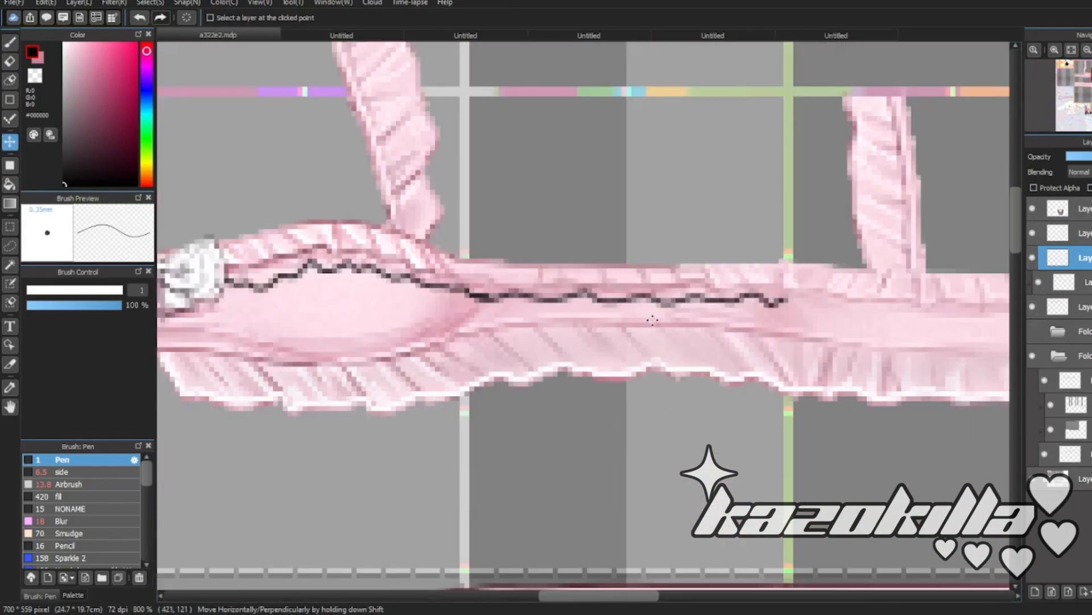
# - Draw the wavy line across the left half of the back band, then mirror a copy onto the right half and merge it
pyautogui.press('b')
pyautogui.moveTo(332, 246)
pyautogui.mouseDown()
pyautogui.moveTo(671, 275)
pyautogui.moveTo(802, 273)
pyautogui.mouseUp()
pyautogui.press('m')
pyautogui.moveTo(360, 214); pyautogui.dragTo(731, 305)
pyautogui.hotkey('ctrl', 't')
pyautogui.click(777, 570)
pyautogui.click(973, 590)
pyautogui.press('v')
pyautogui.moveTo(410, 313); pyautogui.dragTo(727, 317)
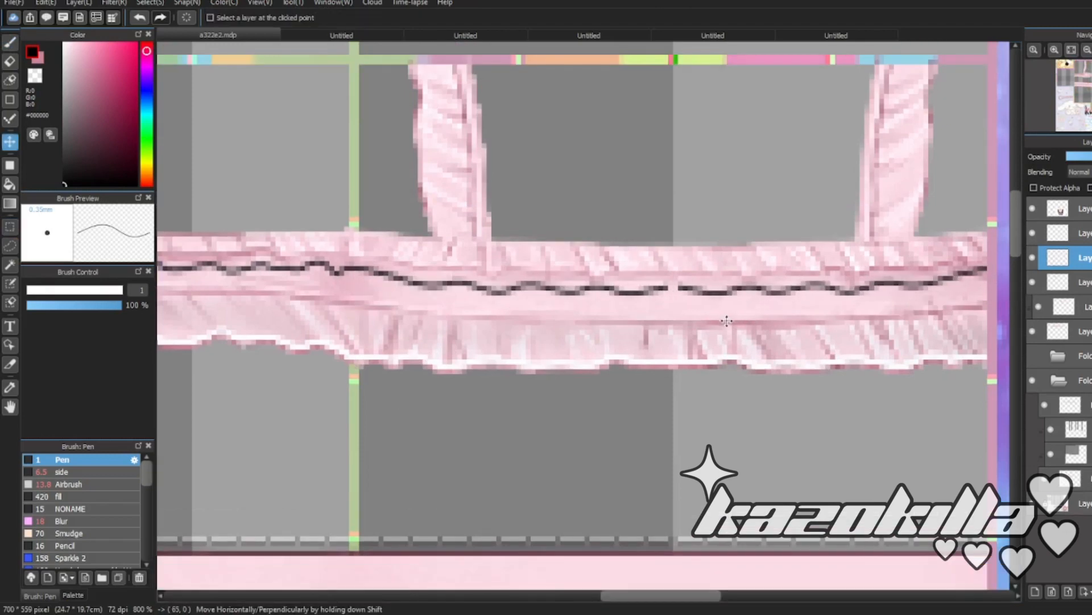
pyautogui.hotkey('ctrl', 'e')
# - Close the gap in the wavy line at the centre of the back band with the Pen
pyautogui.press('b')
pyautogui.scroll(3, 679, 293)
pyautogui.moveTo(652, 288); pyautogui.dragTo(699, 287)
pyautogui.scroll(-6, 683, 287)
pyautogui.scroll(2, 627, 274)
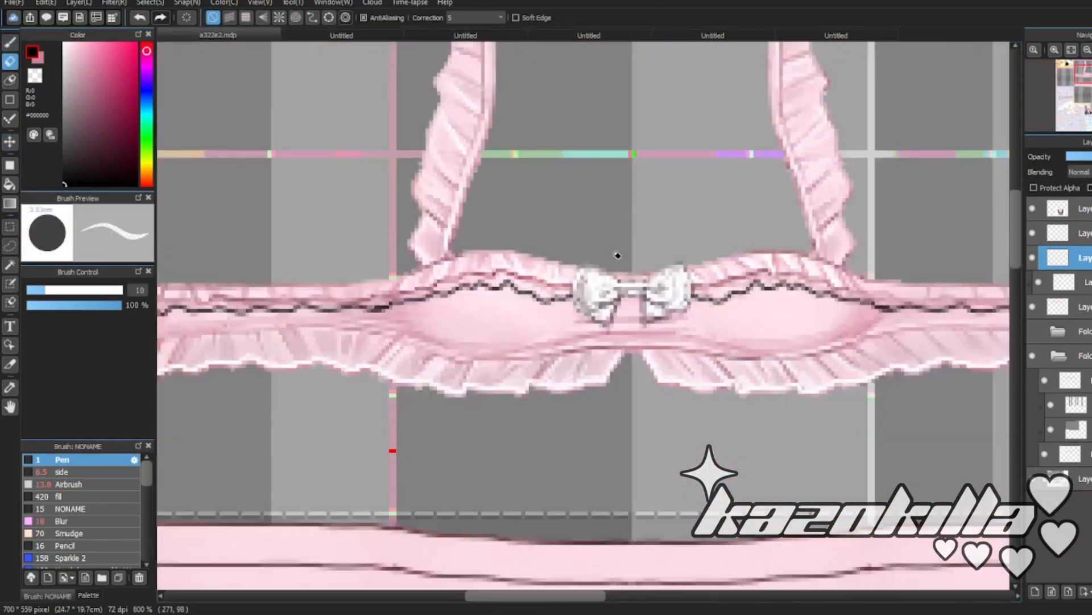
pyautogui.scroll(-2, 627, 275)
pyautogui.scroll(2, 628, 275)
# - Add a layer beneath the wavy line, then duplicate the line two pixels lower and merge both lines into one layer
pyautogui.click(1079, 282)
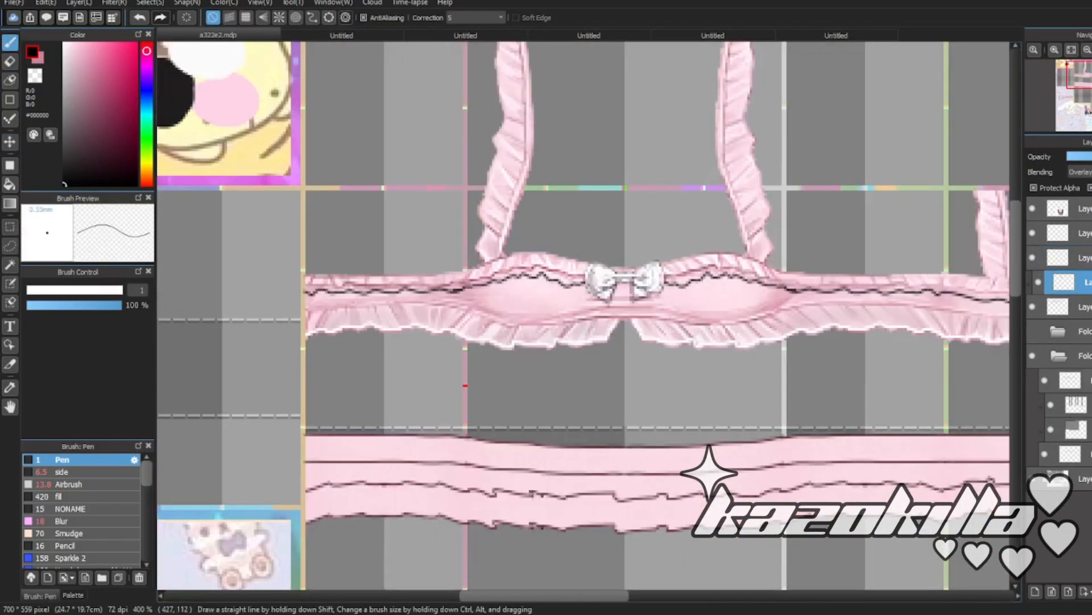
pyautogui.click(1050, 590)
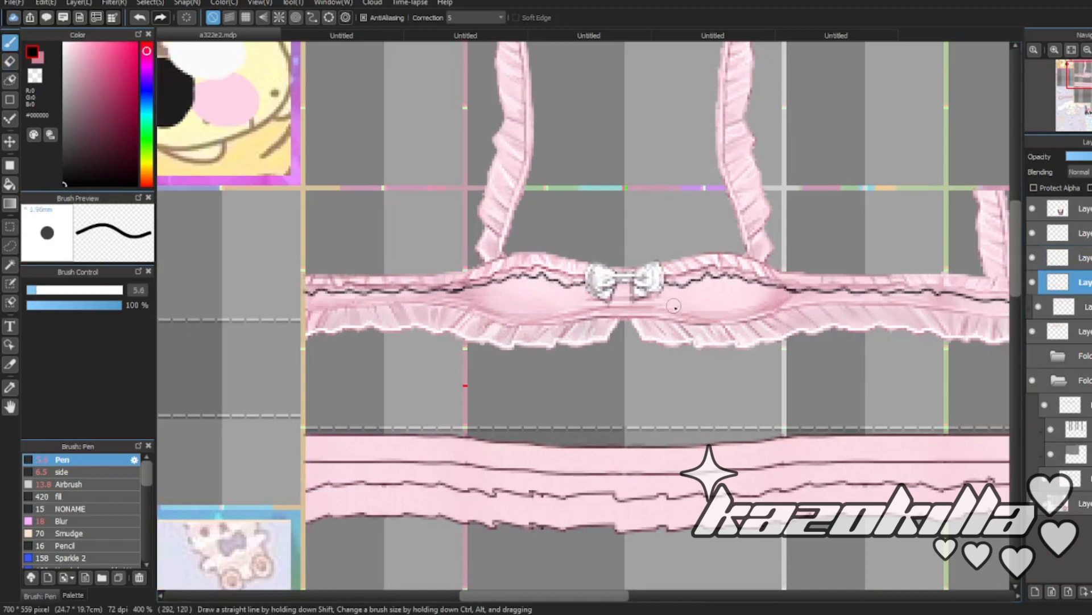
pyautogui.scroll(2, 460, 322)
pyautogui.hotkey('ctrl', 'v')
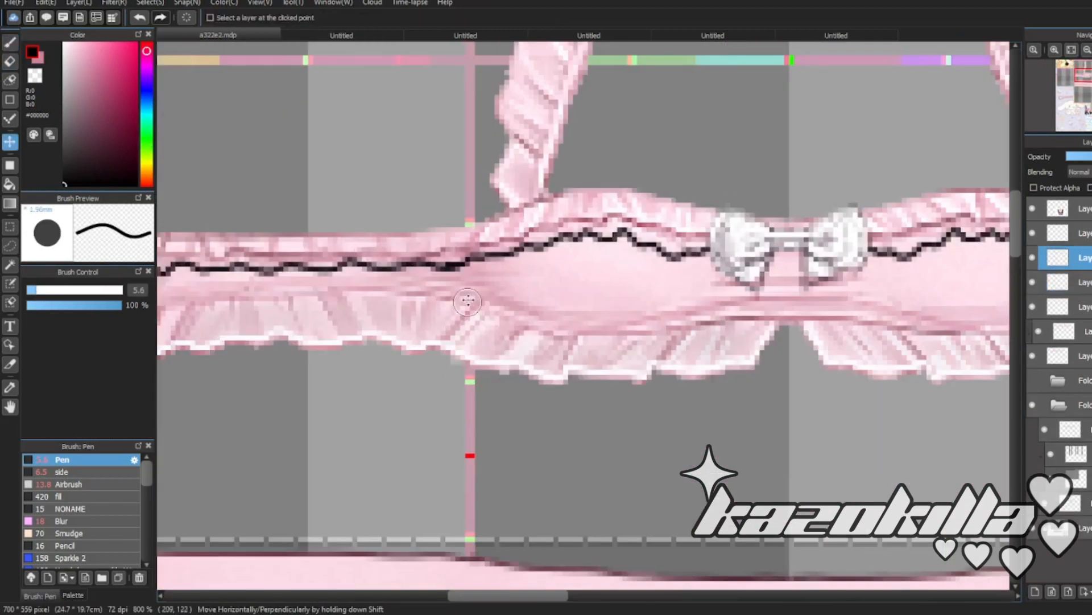
pyautogui.press('Down')
pyautogui.press('Down')
pyautogui.scroll(-6, 640, 293)
pyautogui.scroll(5, 691, 324)
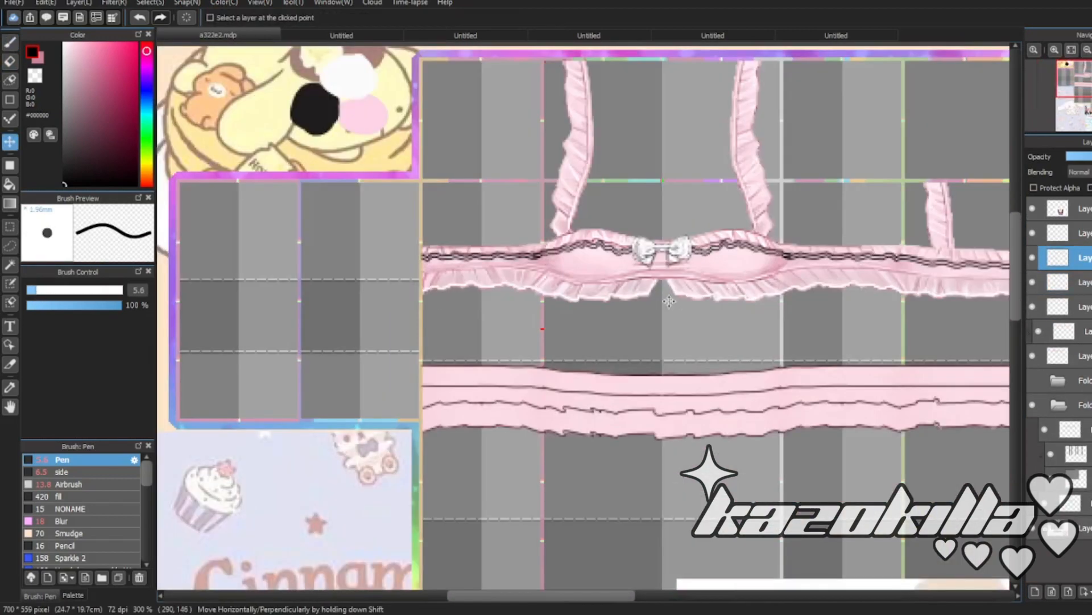
pyautogui.scroll(-3, 483, 244)
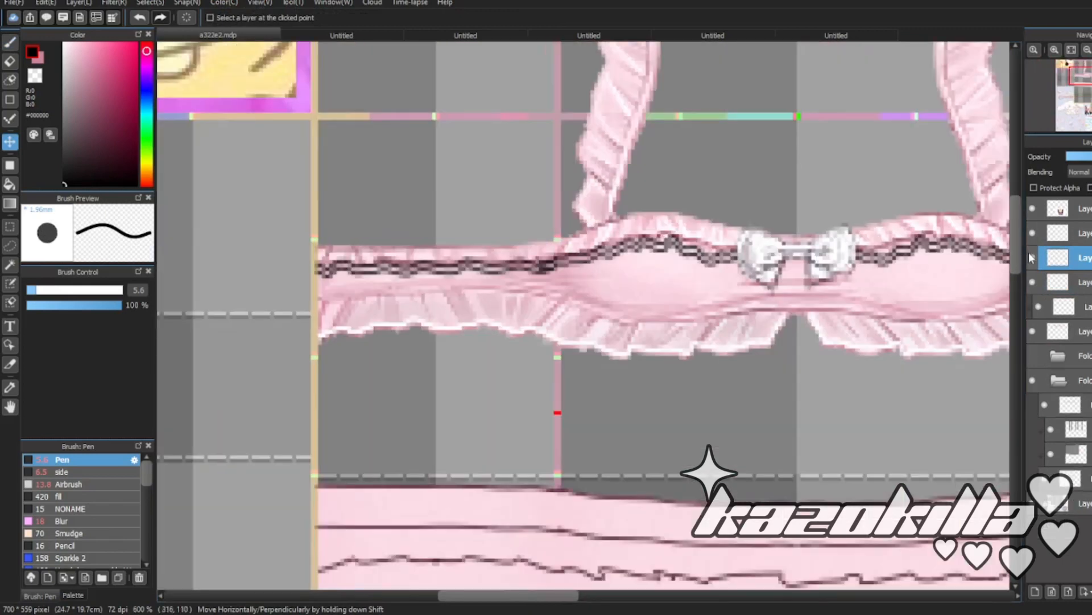
pyautogui.scroll(3, 483, 244)
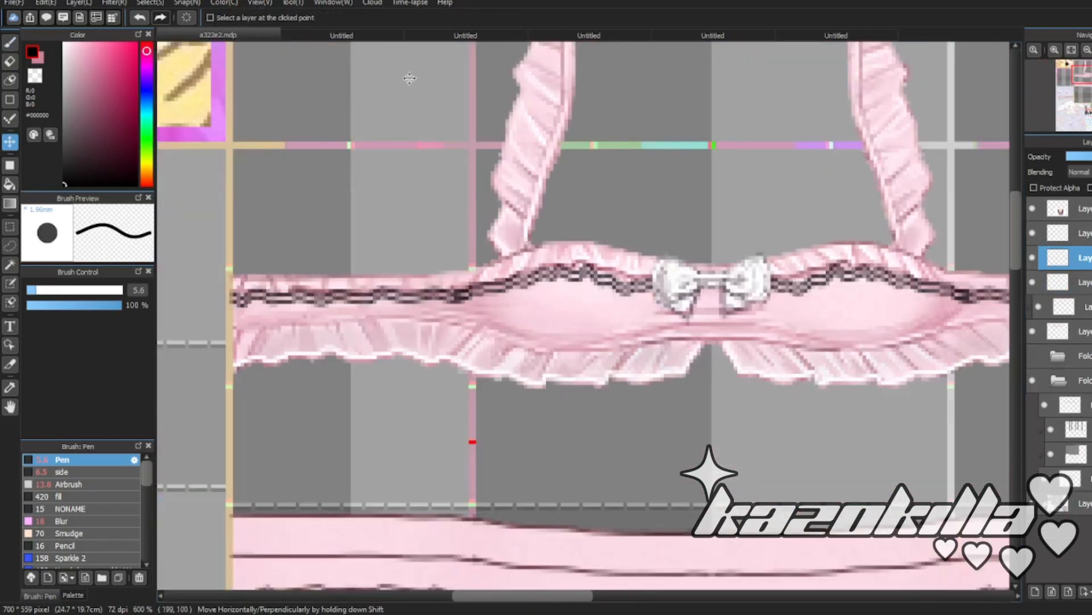
pyautogui.click(12, 2)
pyautogui.scroll(-4, 859, 427)
pyautogui.scroll(2, 817, 381)
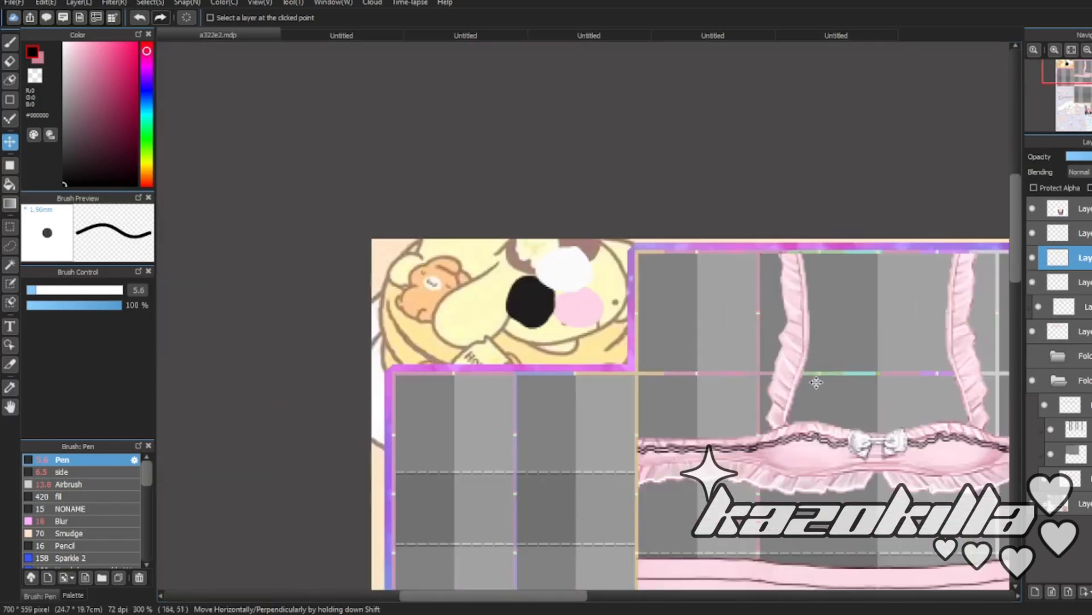
pyautogui.click(10, 227)
pyautogui.moveTo(525, 315); pyautogui.dragTo(885, 488)
pyautogui.click(1069, 477)
pyautogui.hotkey('ctrl', 'd')
pyautogui.scroll(-3, 685, 347)
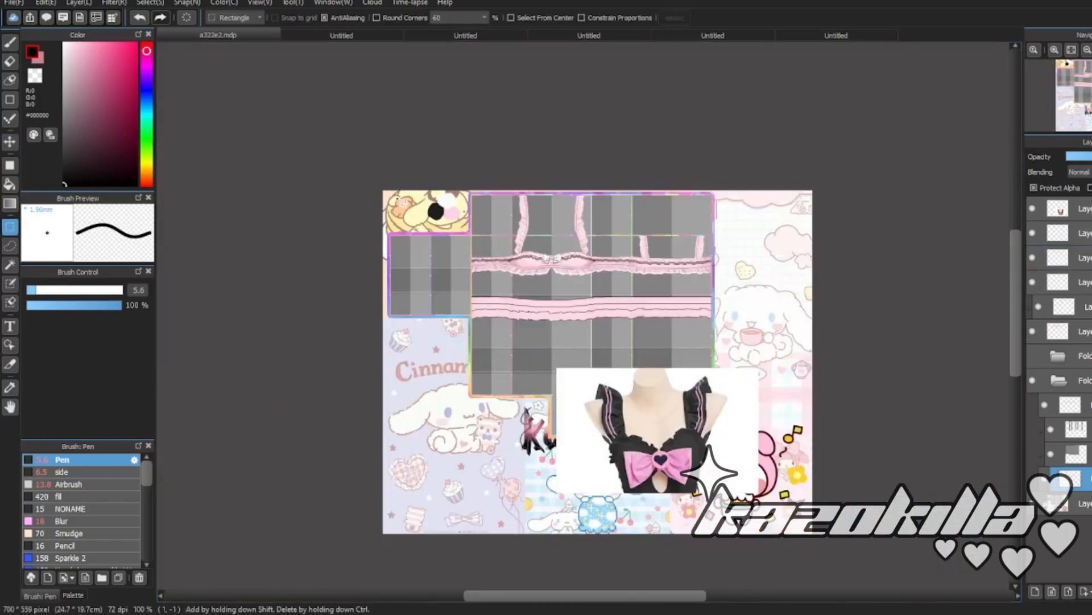
pyautogui.scroll(1, 697, 260)
pyautogui.scroll(6, 534, 335)
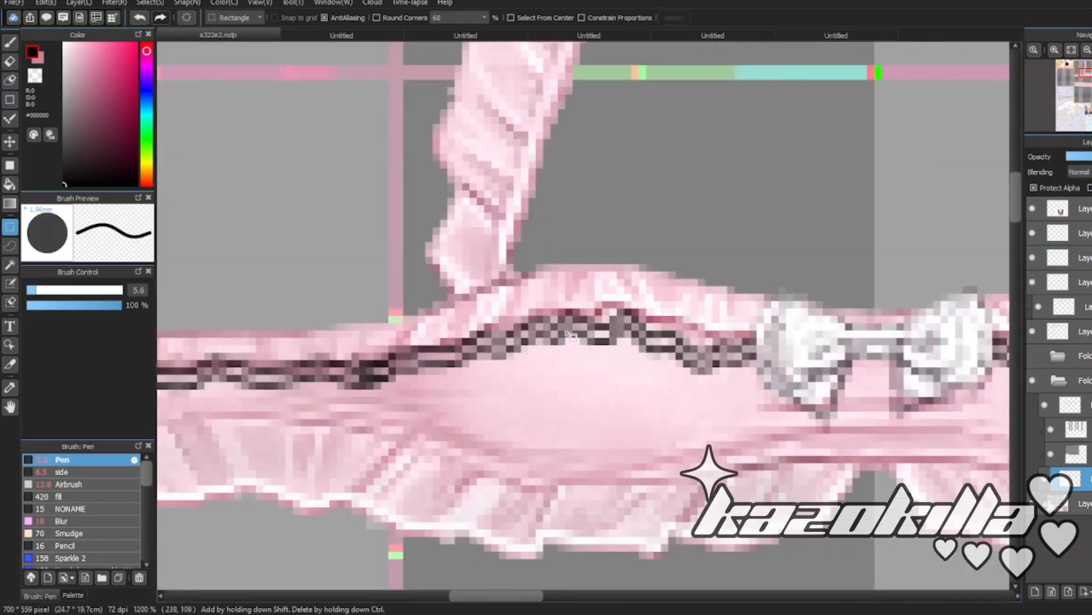
pyautogui.press('b')
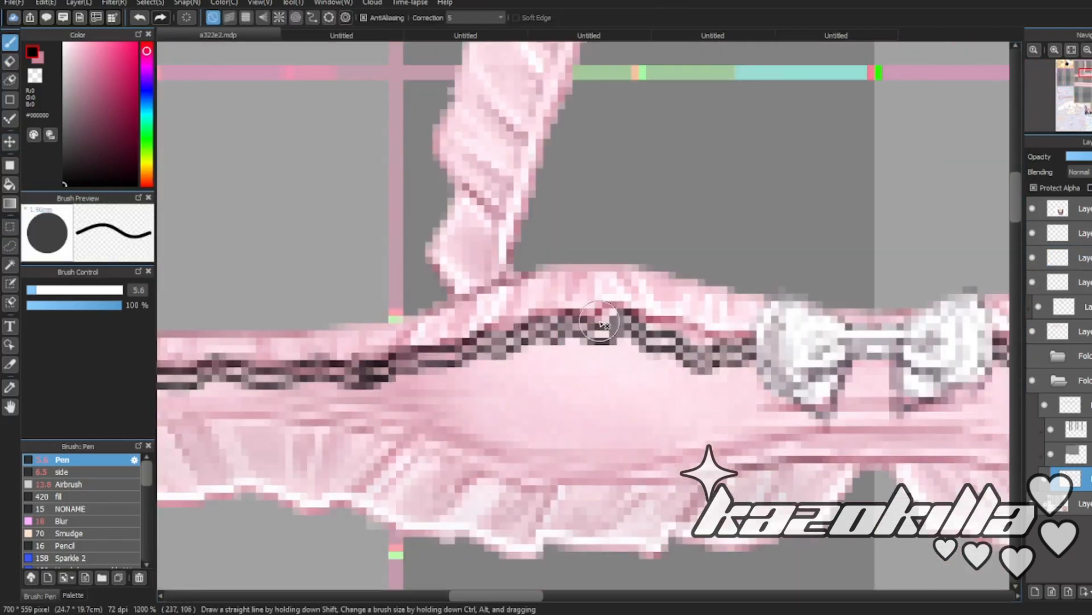
pyautogui.scroll(-3, 551, 315)
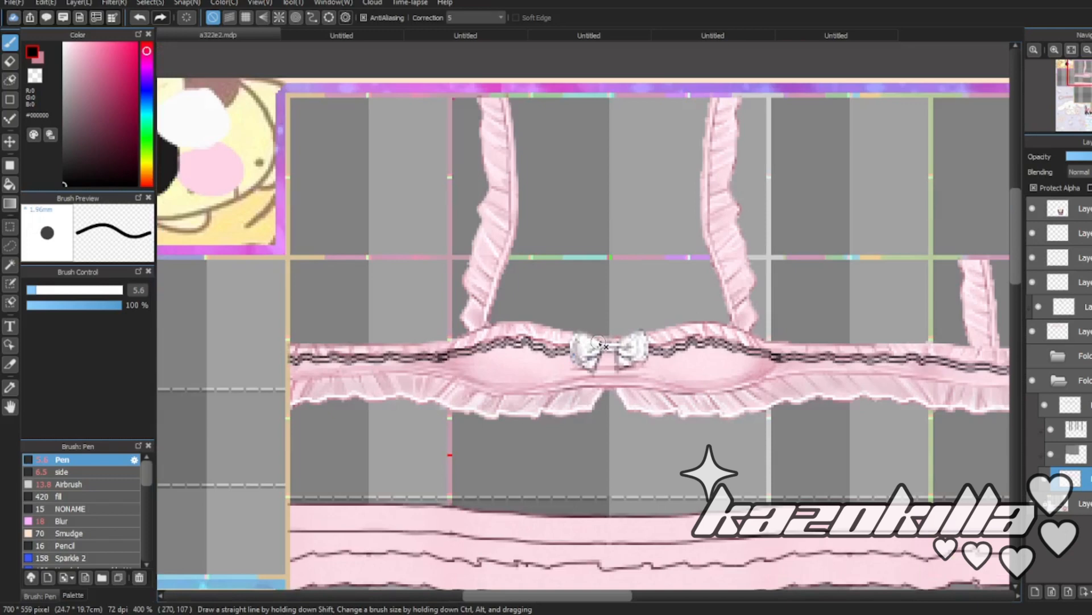
pyautogui.scroll(1, 546, 292)
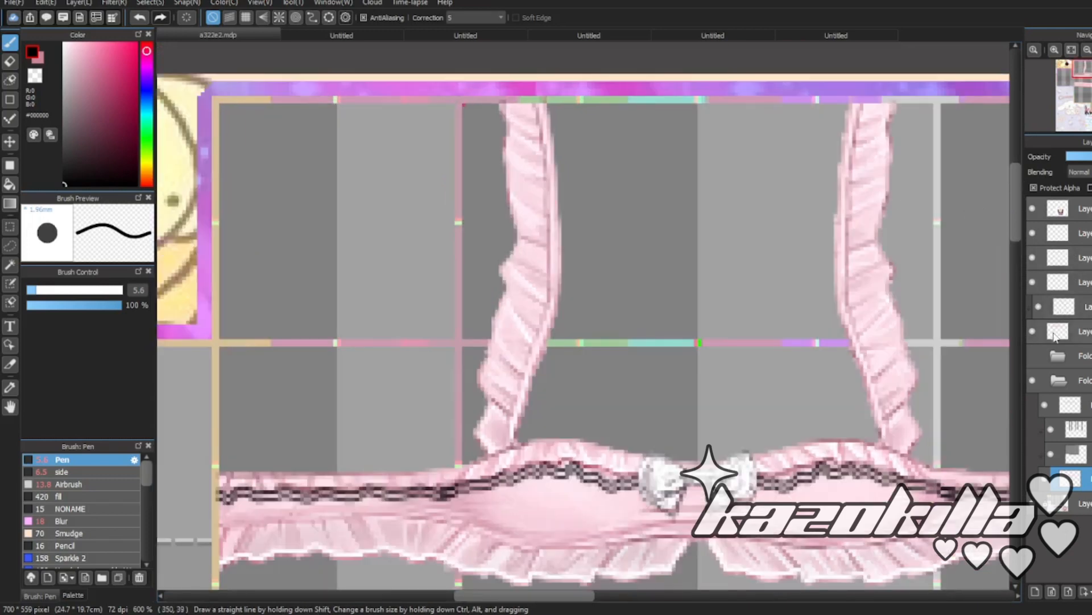
# - Recolour the double wavy trim white #FFFFFF and duplicate its layer
pyautogui.click(1056, 332)
pyautogui.scroll(-3, 459, 110)
pyautogui.scroll(1, 502, 201)
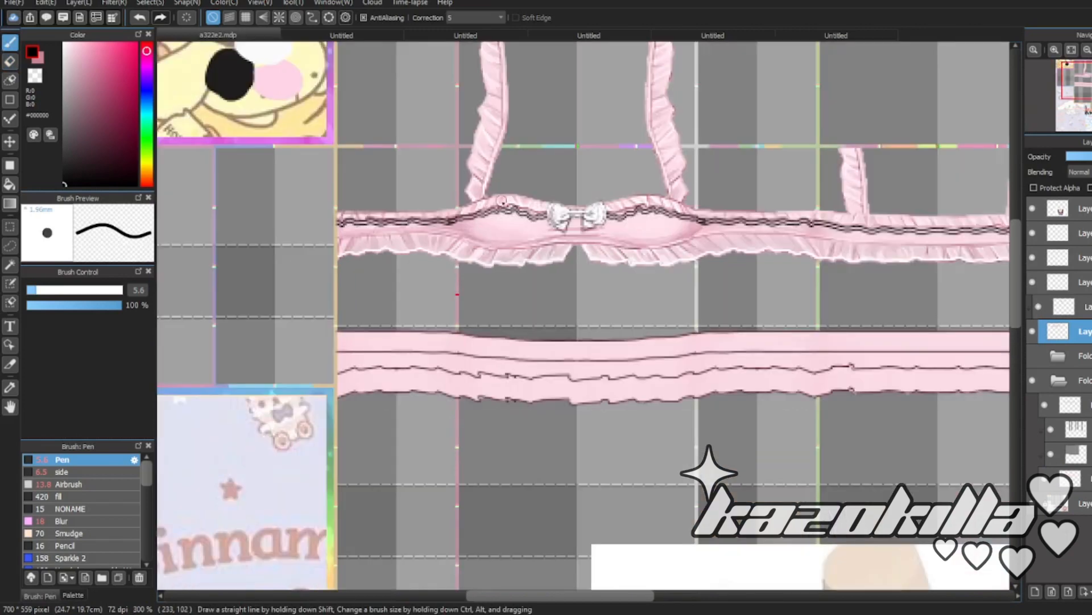
pyautogui.scroll(4, 502, 201)
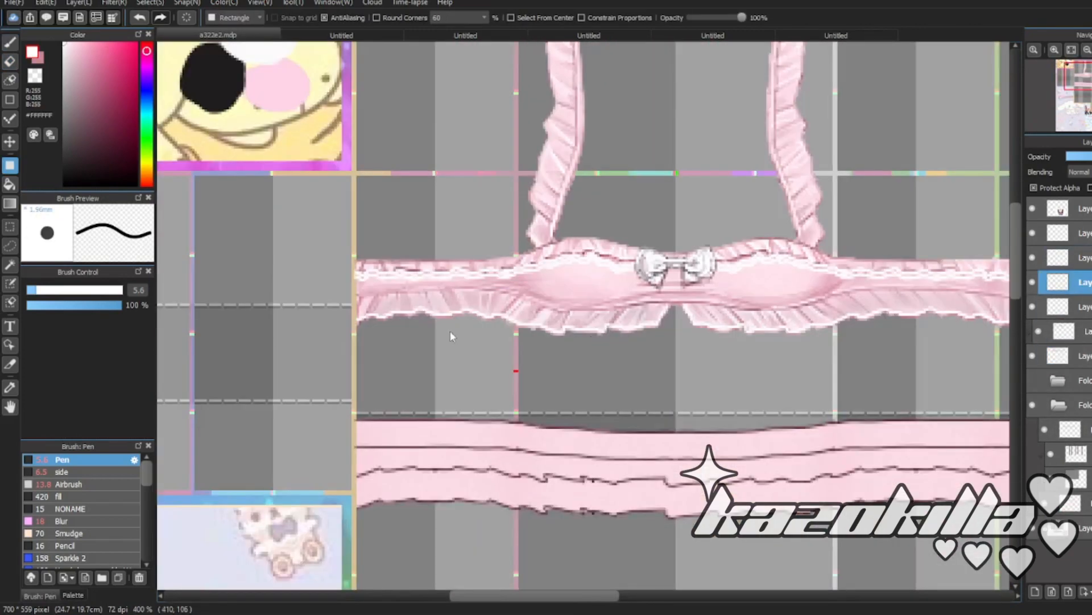
# - Undo the last two changes to the duplicated wavy trim layer
pyautogui.hotkey('ctrl', 'z')
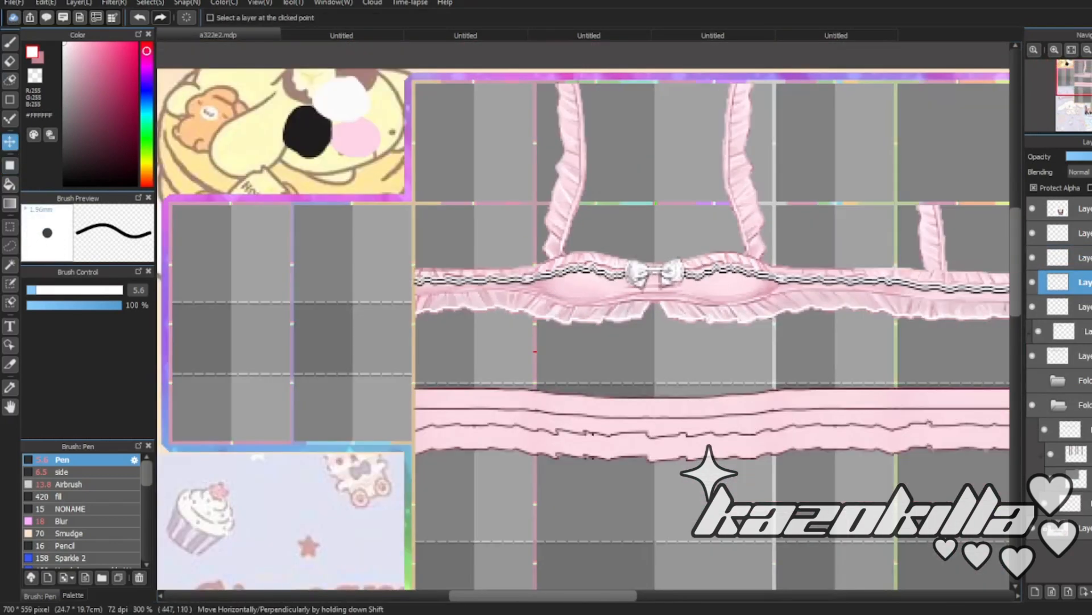
pyautogui.hotkey('ctrl', 'z')
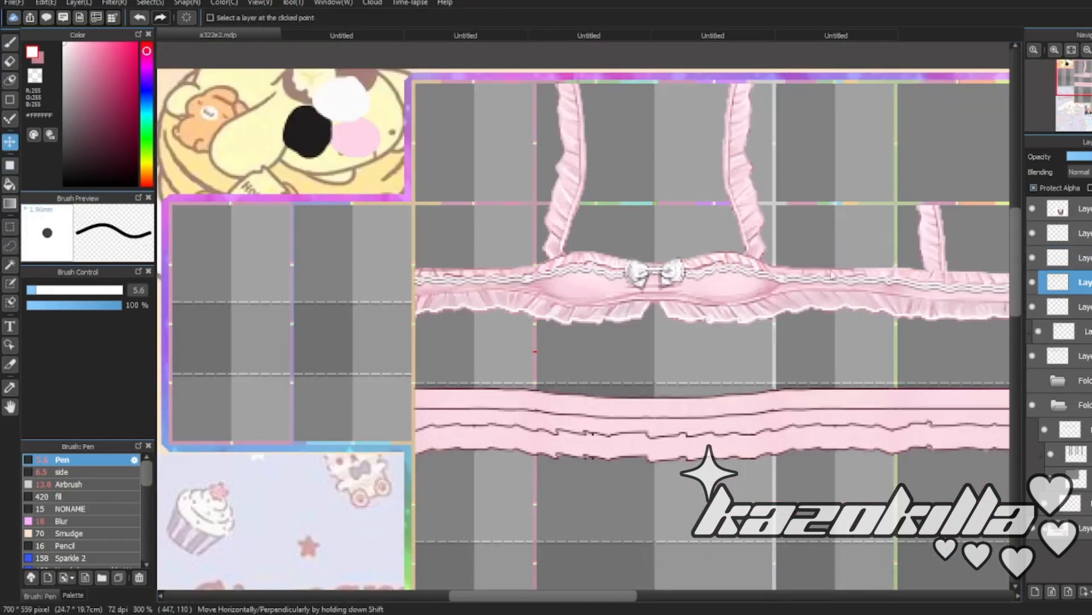
pyautogui.scroll(-3, 649, 317)
pyautogui.scroll(2, 650, 318)
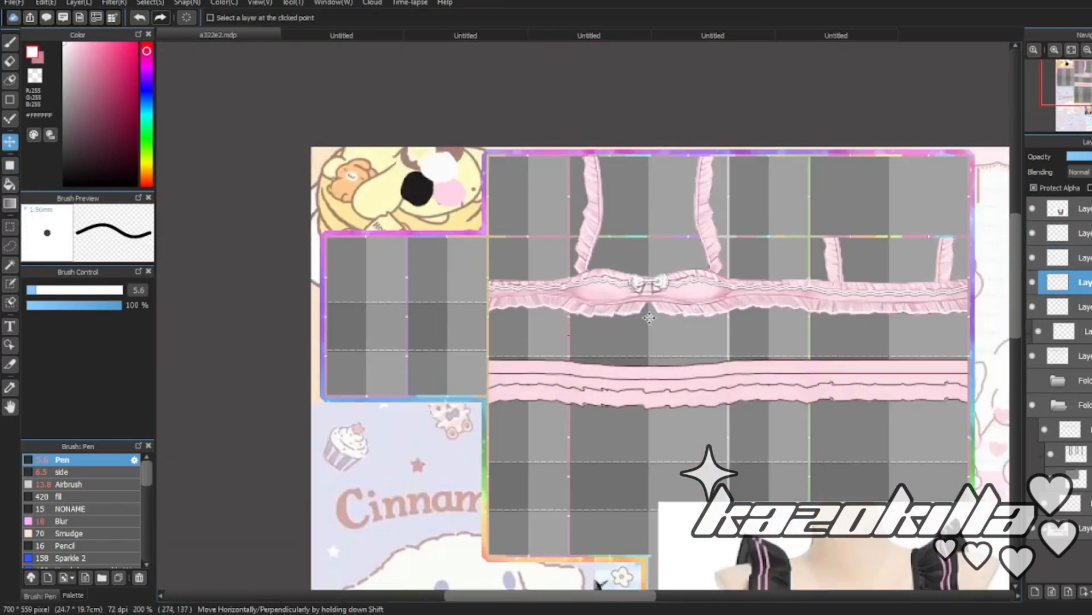
# - Set the duplicated wavy trim layer's blending mode to Multiply
pyautogui.scroll(2, 650, 317)
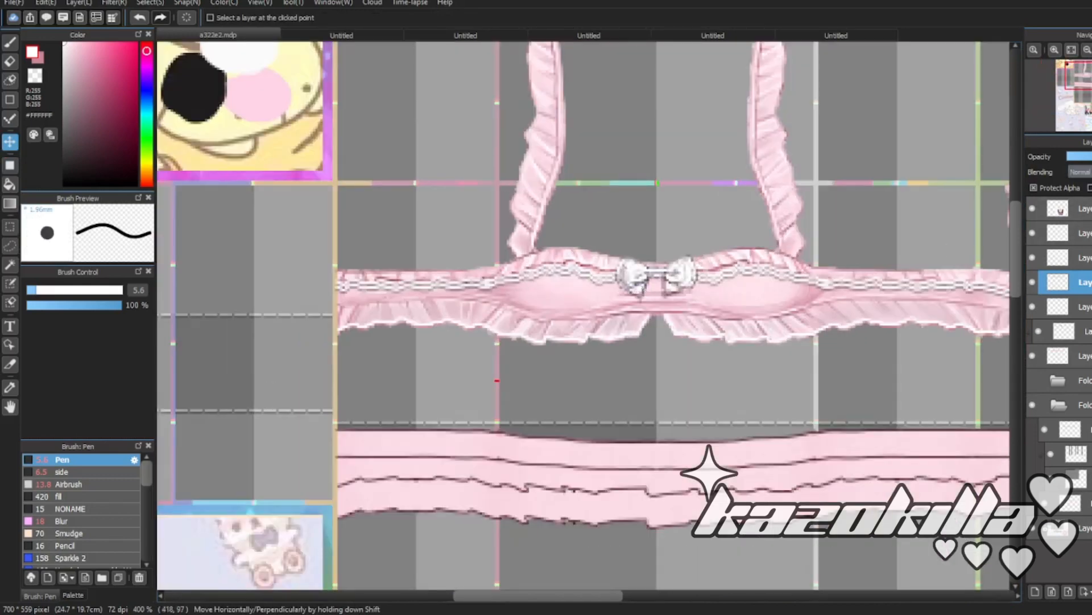
pyautogui.scroll(-3, 626, 333)
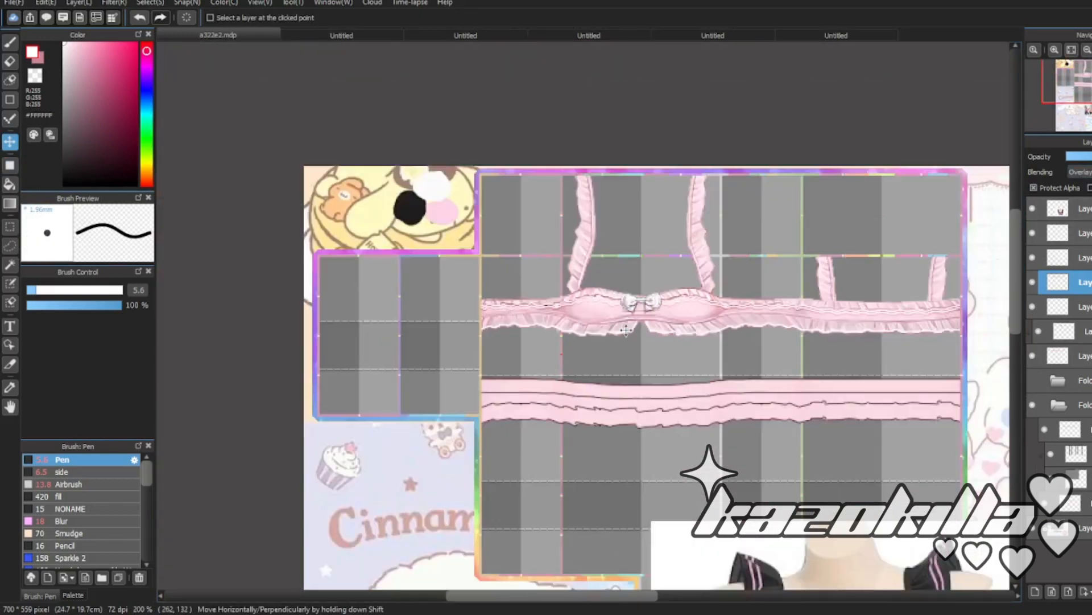
pyautogui.scroll(2, 627, 333)
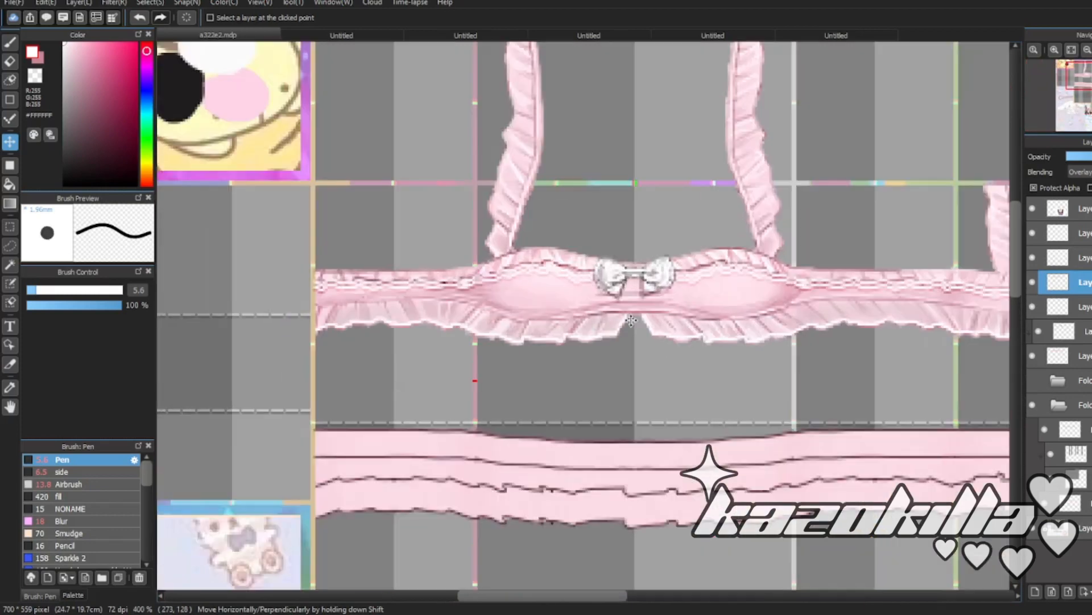
pyautogui.click(1079, 172)
pyautogui.click(1080, 195)
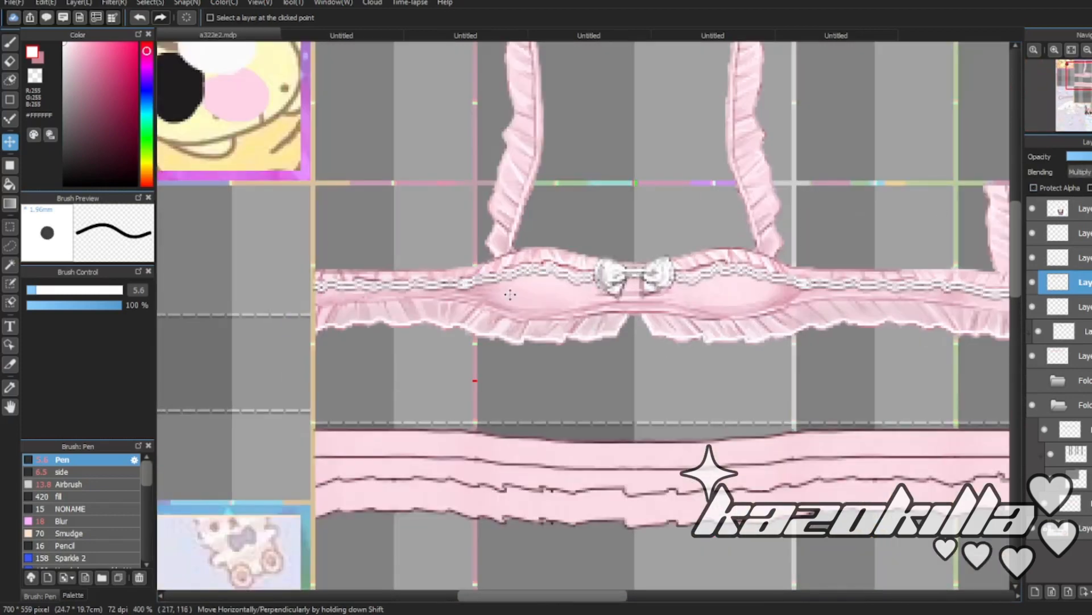
# - Try to tint the wavy trim with a filled rectangle in #904660 over the front of the top, and undo it
pyautogui.click(101, 105)
pyautogui.click(10, 165)
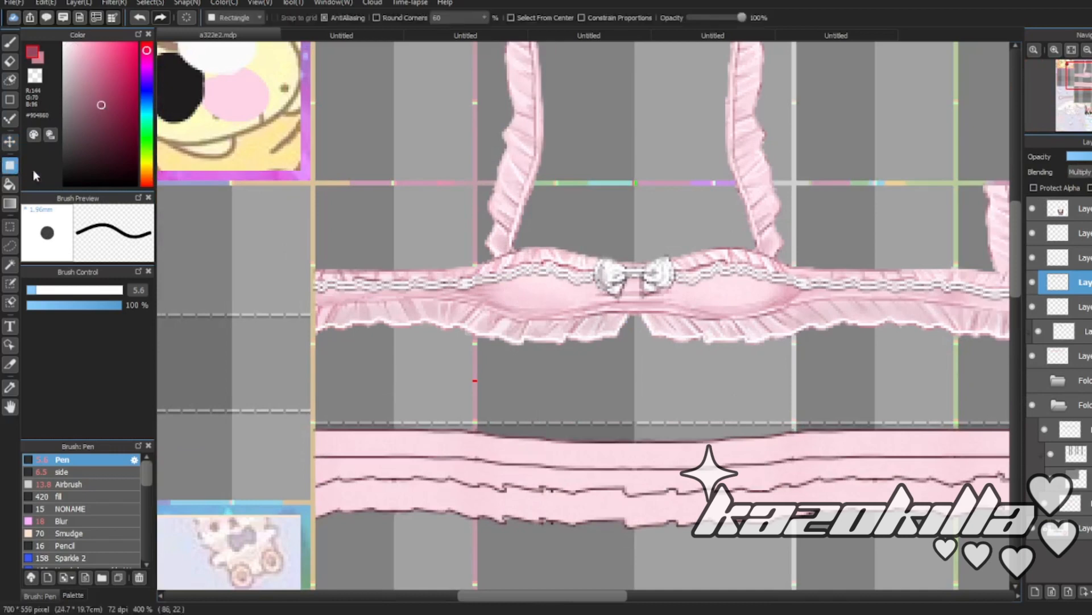
pyautogui.moveTo(261, 169); pyautogui.dragTo(958, 398)
pyautogui.scroll(-1, 391, 271)
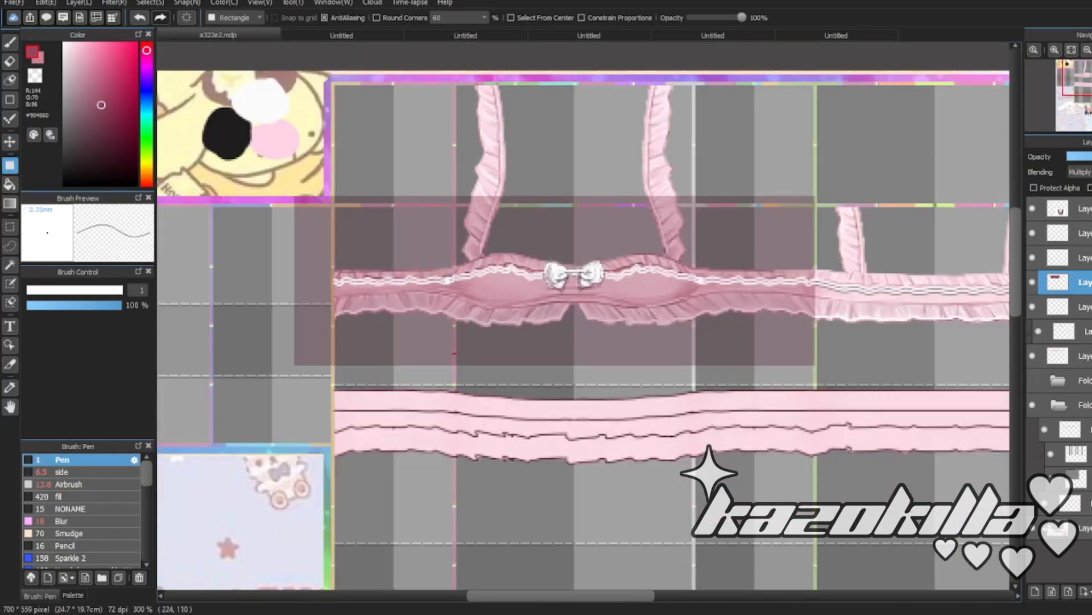
pyautogui.hotkey('ctrl', 'z')
# - Turn on alpha protection for the Multiply wavy trim layer
pyautogui.click(1063, 191)
pyautogui.scroll(-1, 421, 293)
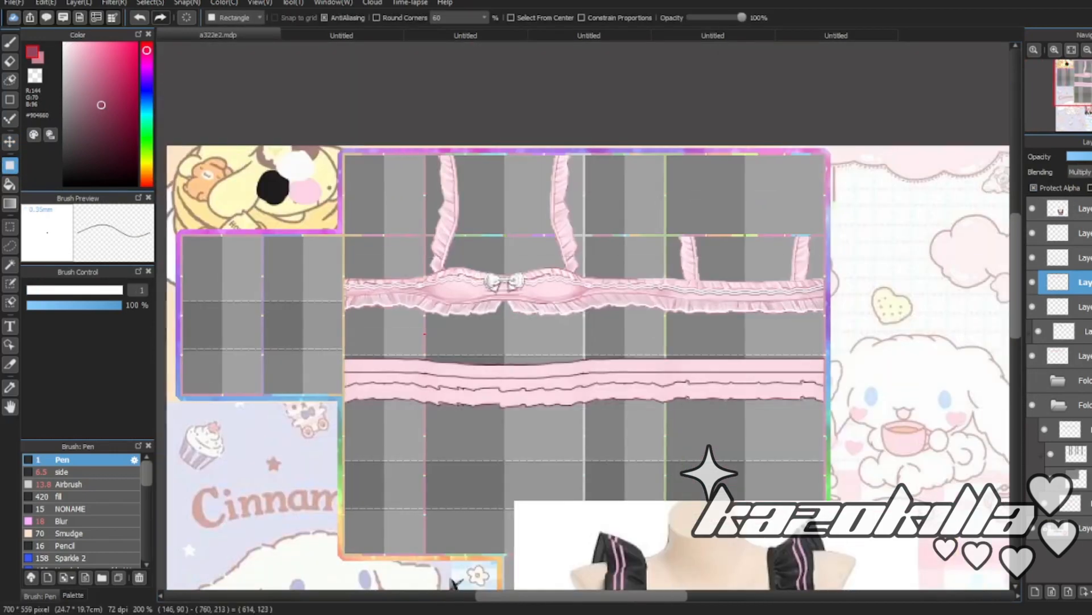
pyautogui.scroll(4, 355, 277)
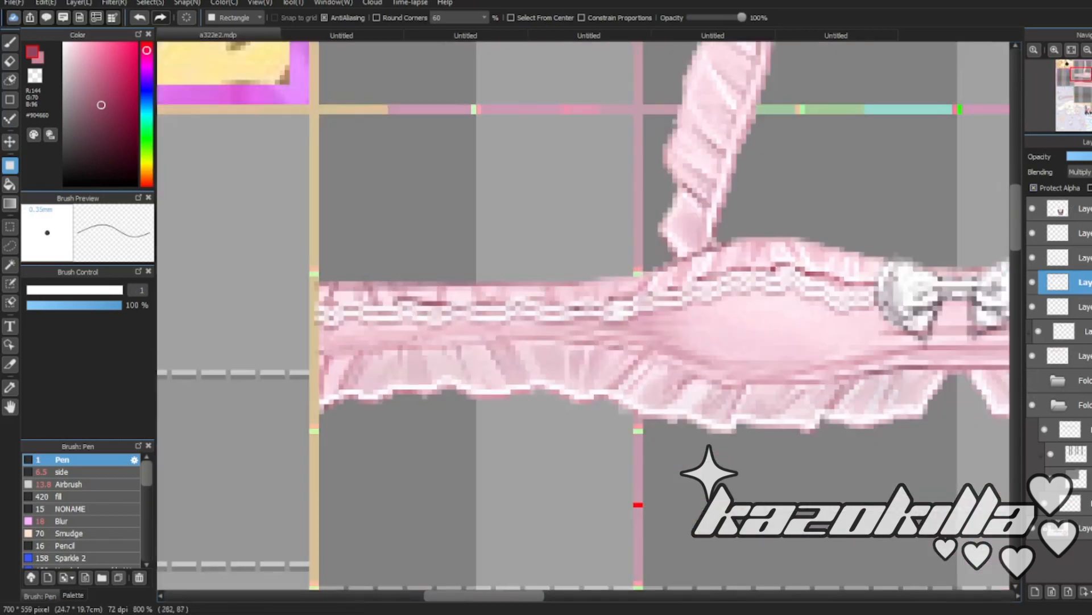
pyautogui.scroll(-6, 569, 239)
# - On the Normal layer above the Multiply trim layer, shade the trim beside the bow with a 1 px Pen in #866C75 at 27% opacity
pyautogui.press('b')
pyautogui.scroll(3, 594, 257)
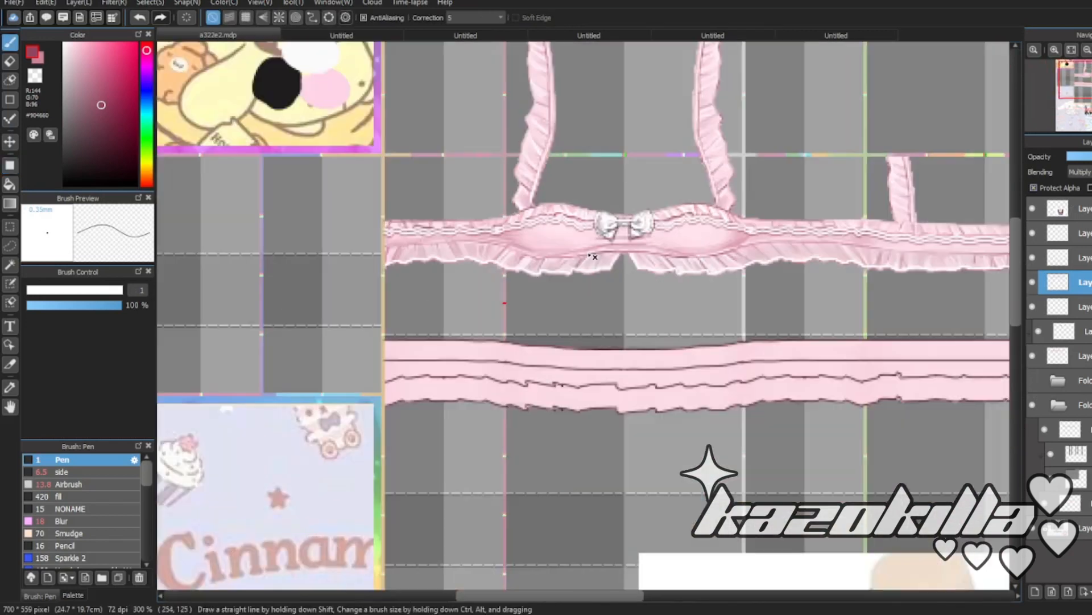
pyautogui.scroll(2, 594, 257)
pyautogui.click(1058, 257)
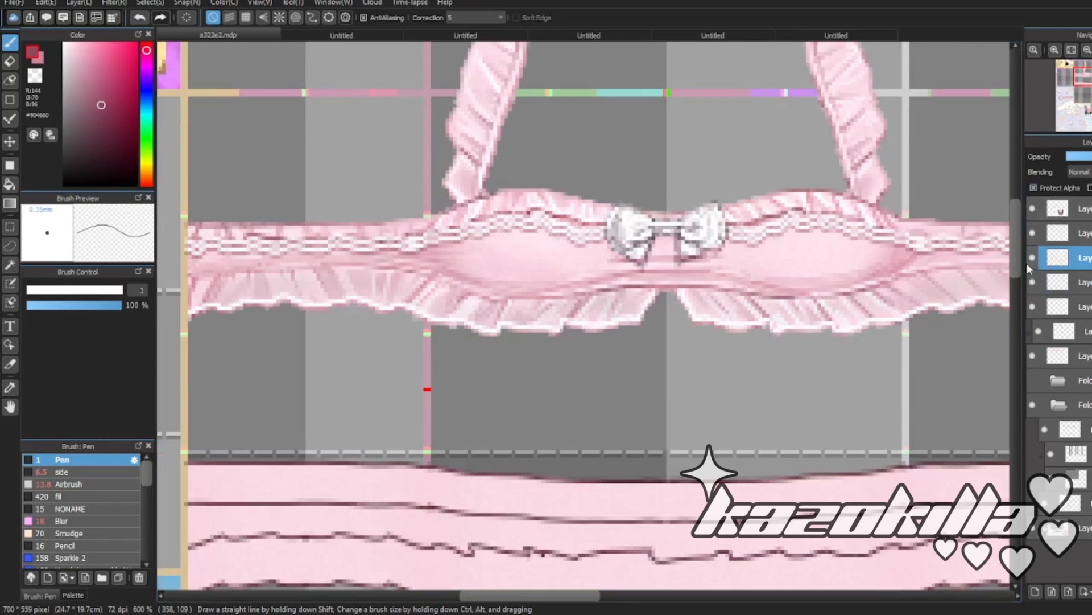
pyautogui.click(78, 110)
pyautogui.click(76, 306)
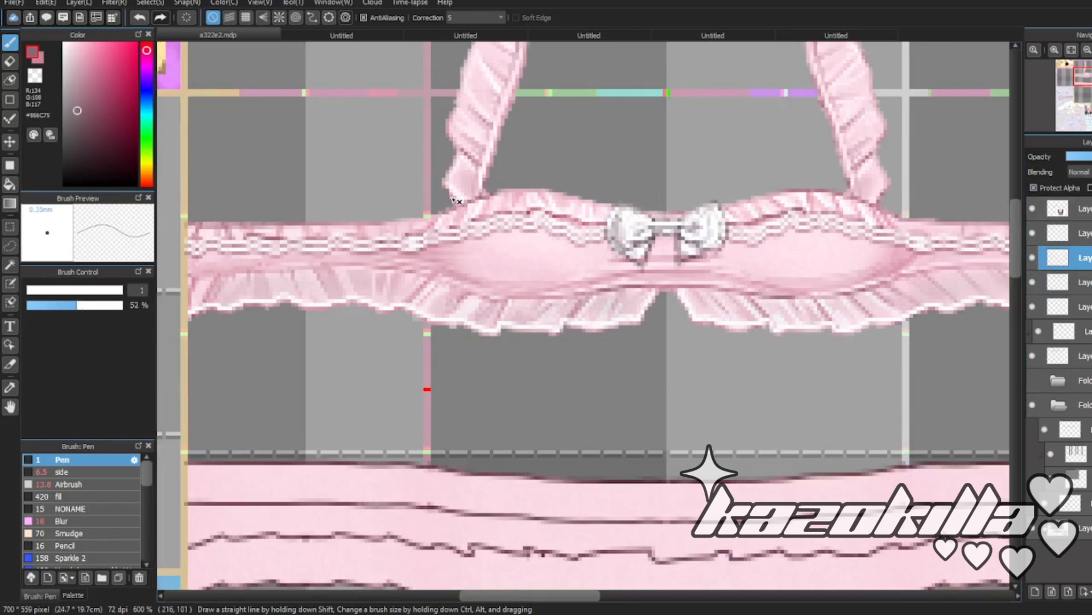
pyautogui.scroll(1, 531, 173)
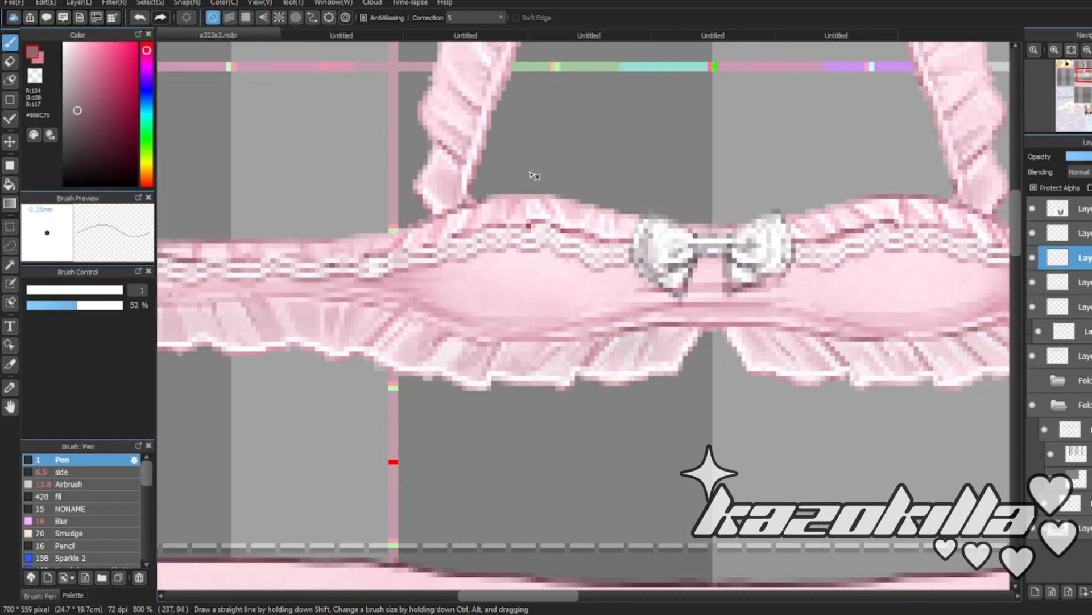
pyautogui.scroll(4, 533, 175)
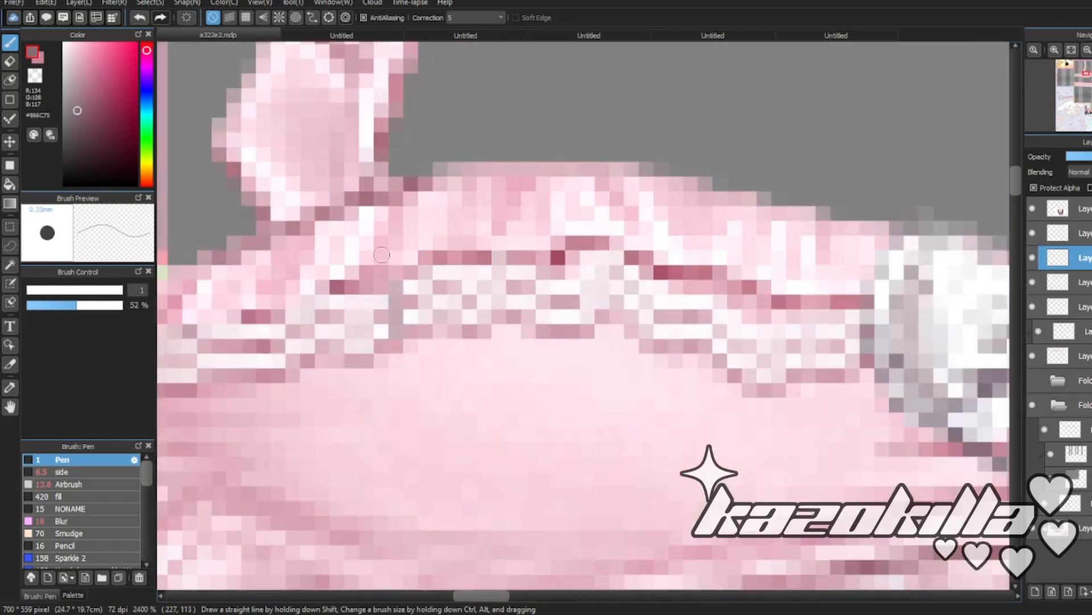
pyautogui.click(52, 305)
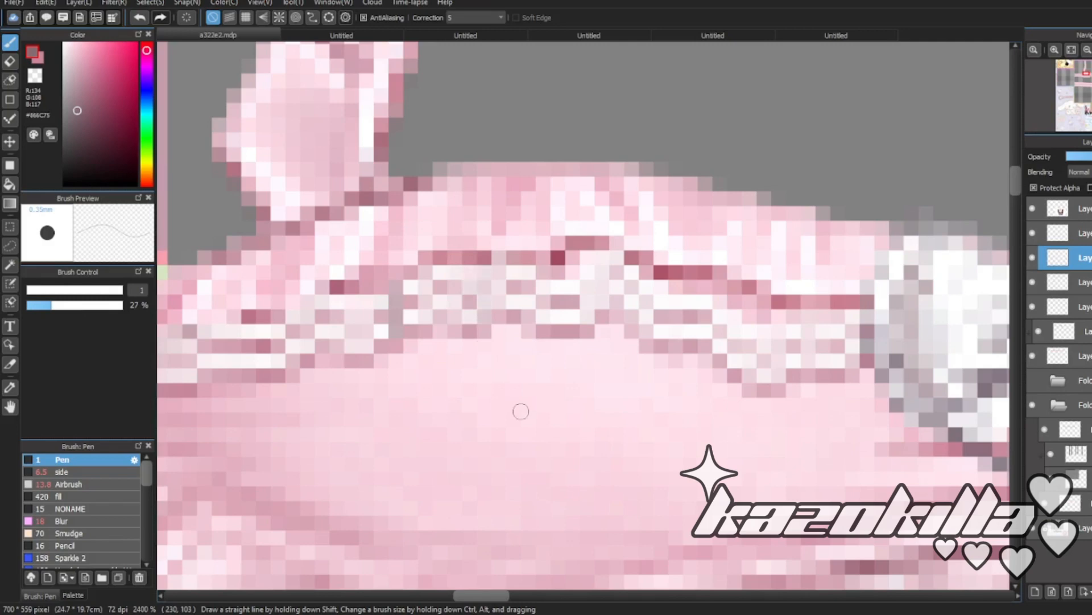
pyautogui.moveTo(588, 316)
pyautogui.mouseDown()
pyautogui.moveTo(571, 286)
pyautogui.moveTo(581, 276)
pyautogui.mouseUp()
pyautogui.moveTo(676, 341)
pyautogui.mouseDown()
pyautogui.moveTo(660, 301)
pyautogui.moveTo(679, 301)
pyautogui.mouseUp()
pyautogui.moveTo(718, 346); pyautogui.dragTo(714, 301)
pyautogui.scroll(-6, 687, 377)
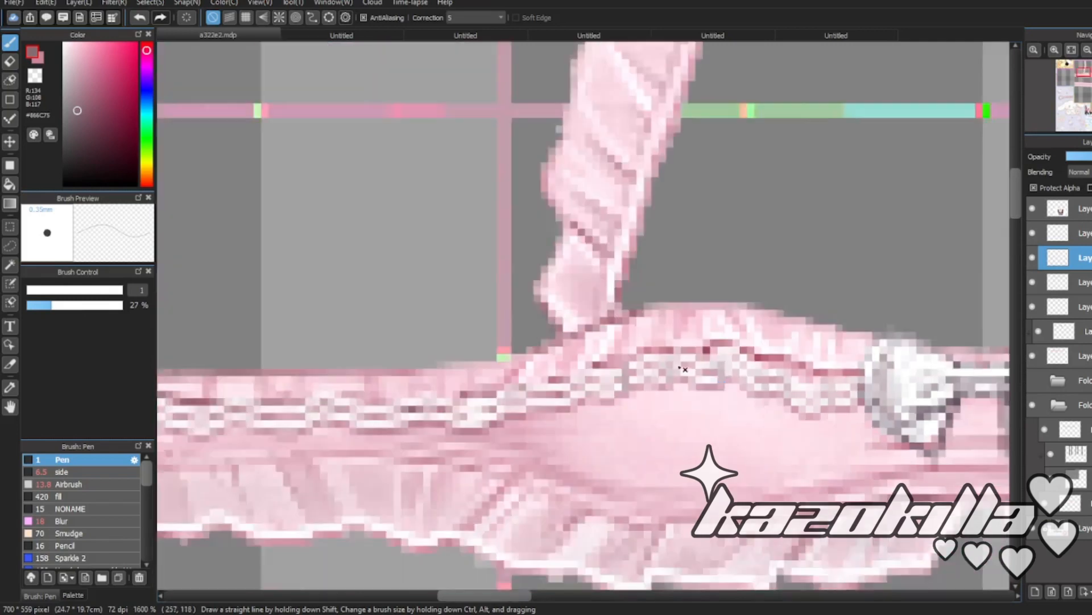
pyautogui.scroll(2, 717, 408)
pyautogui.moveTo(621, 390)
pyautogui.mouseDown()
pyautogui.moveTo(459, 401)
pyautogui.moveTo(494, 398)
pyautogui.mouseUp()
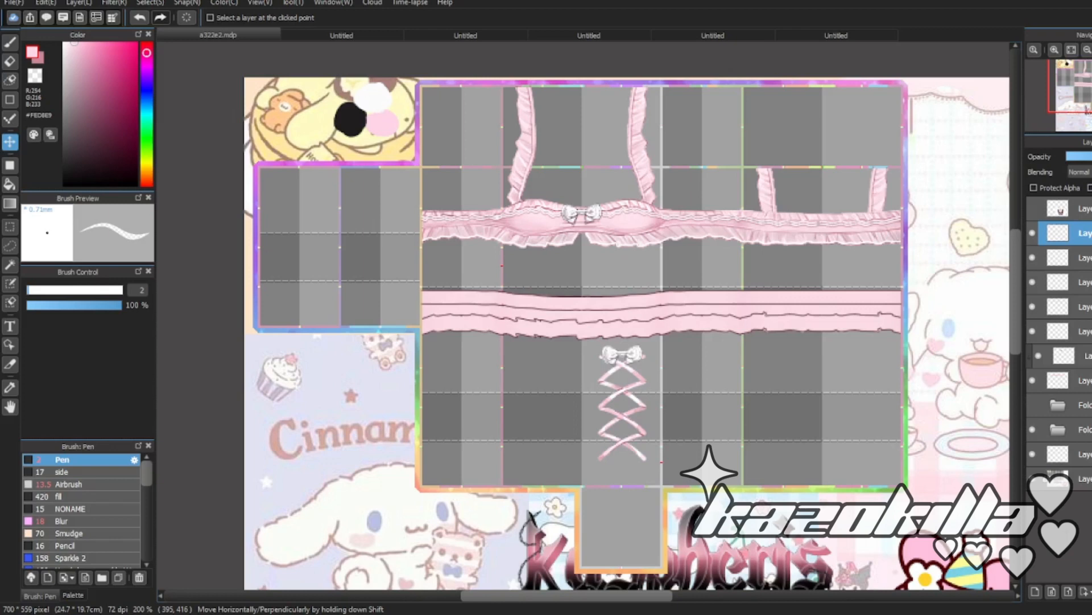
# - Set the Pen to size 1 and its colour to black #000000
pyautogui.scroll(3, 593, 183)
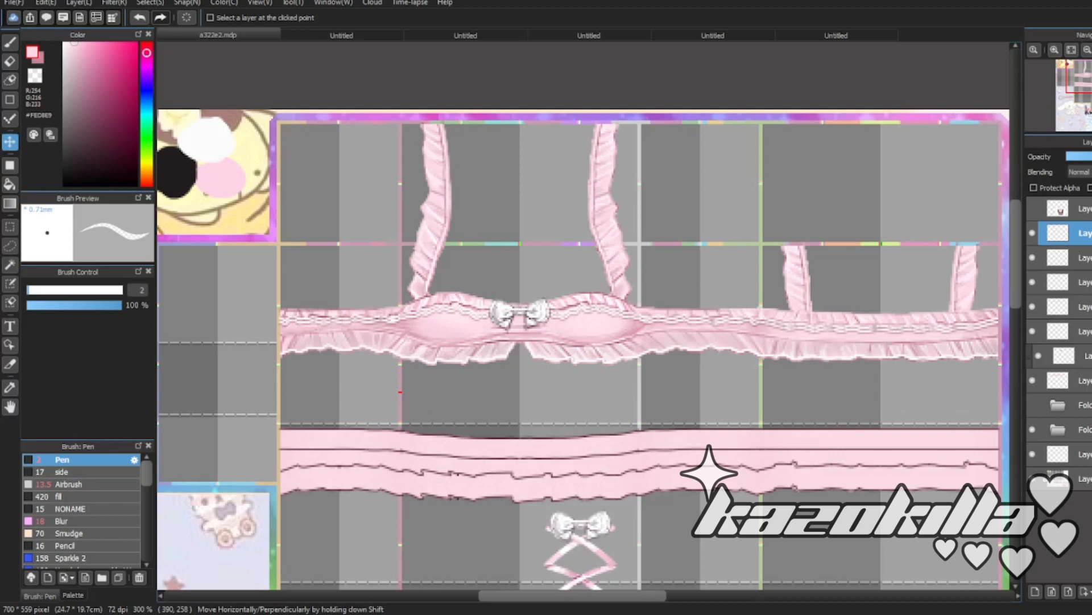
pyautogui.scroll(1, 503, 282)
pyautogui.scroll(-3, 568, 200)
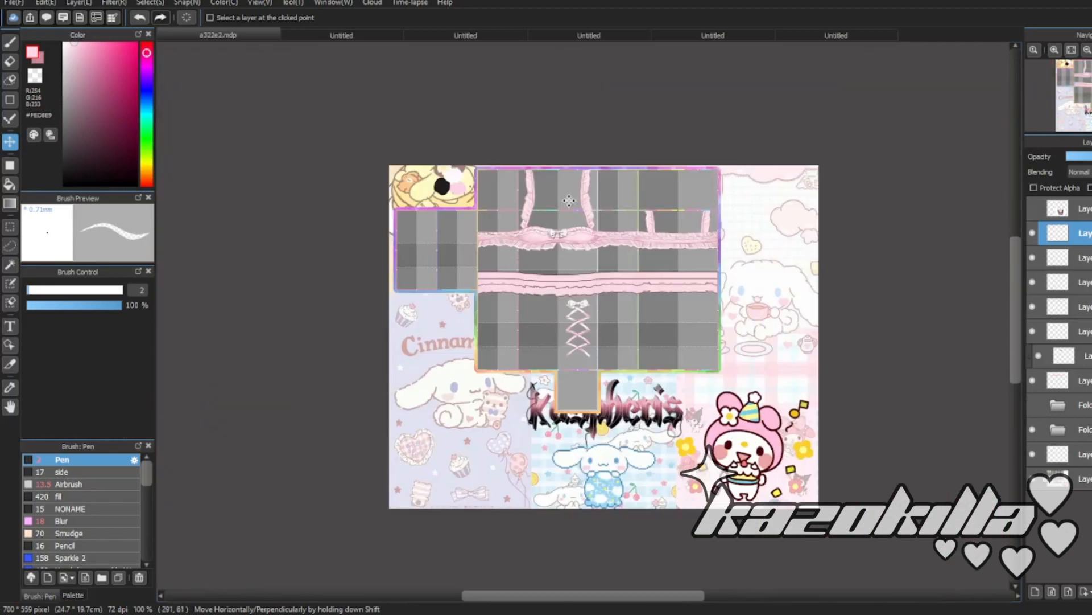
pyautogui.scroll(1, 608, 239)
pyautogui.click(10, 42)
pyautogui.click(28, 290)
pyautogui.moveTo(102, 131)
pyautogui.mouseDown()
pyautogui.moveTo(66, 166)
pyautogui.moveTo(62, 185)
pyautogui.mouseUp()
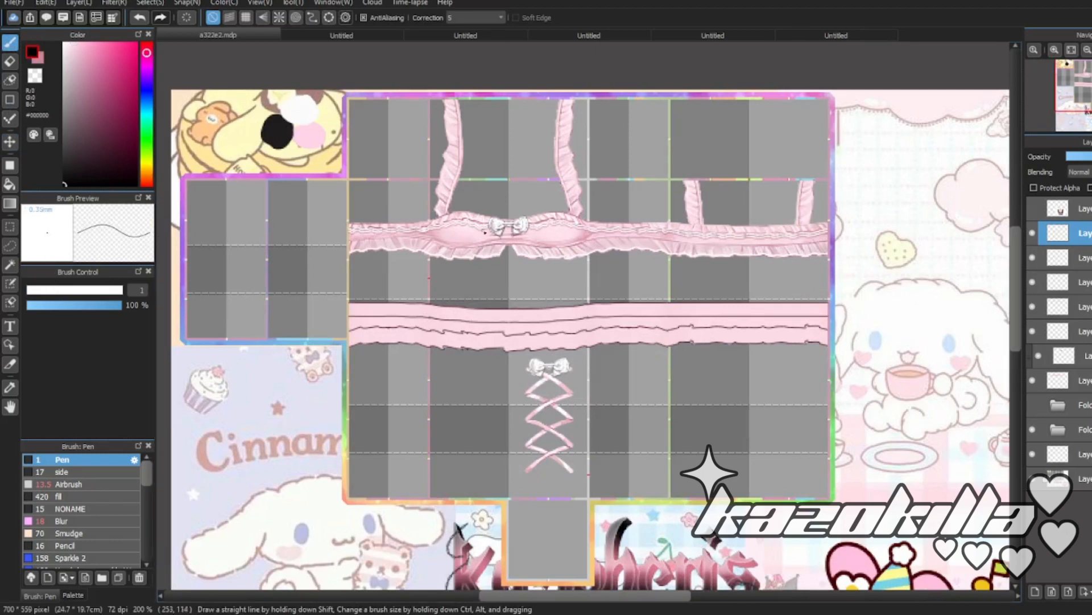
# - Select the front section of the pink skirt band below the top
pyautogui.scroll(-1, 598, 278)
pyautogui.scroll(2, 569, 296)
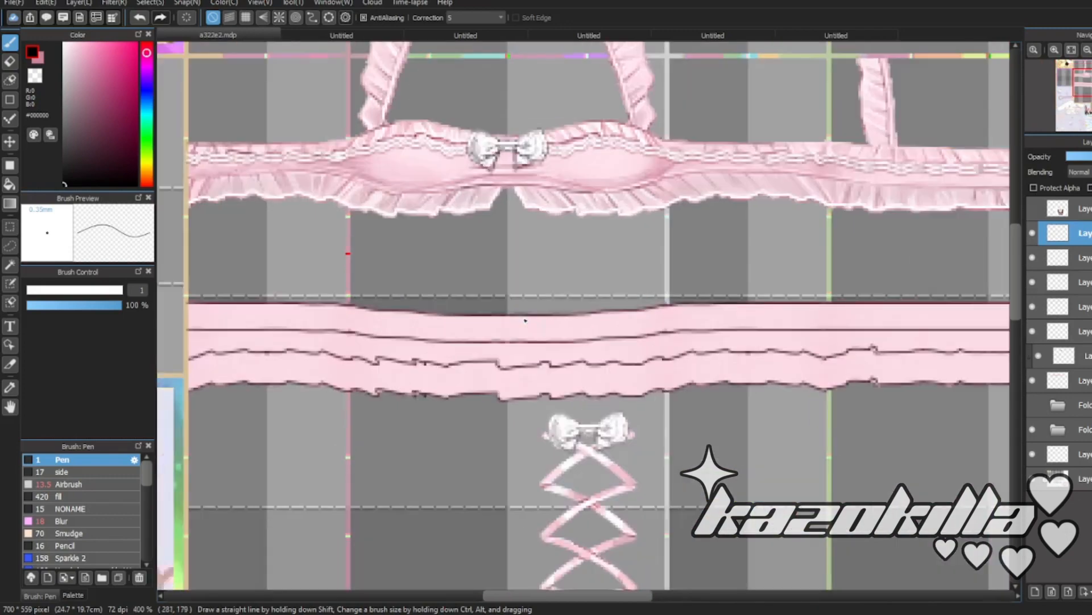
pyautogui.scroll(-1, 525, 320)
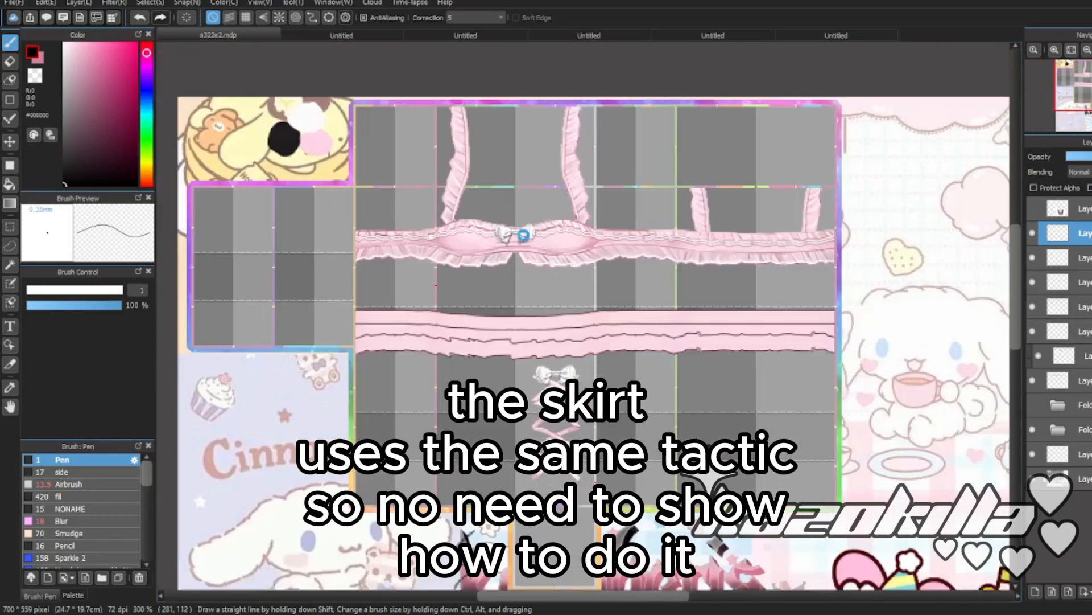
pyautogui.scroll(2, 551, 324)
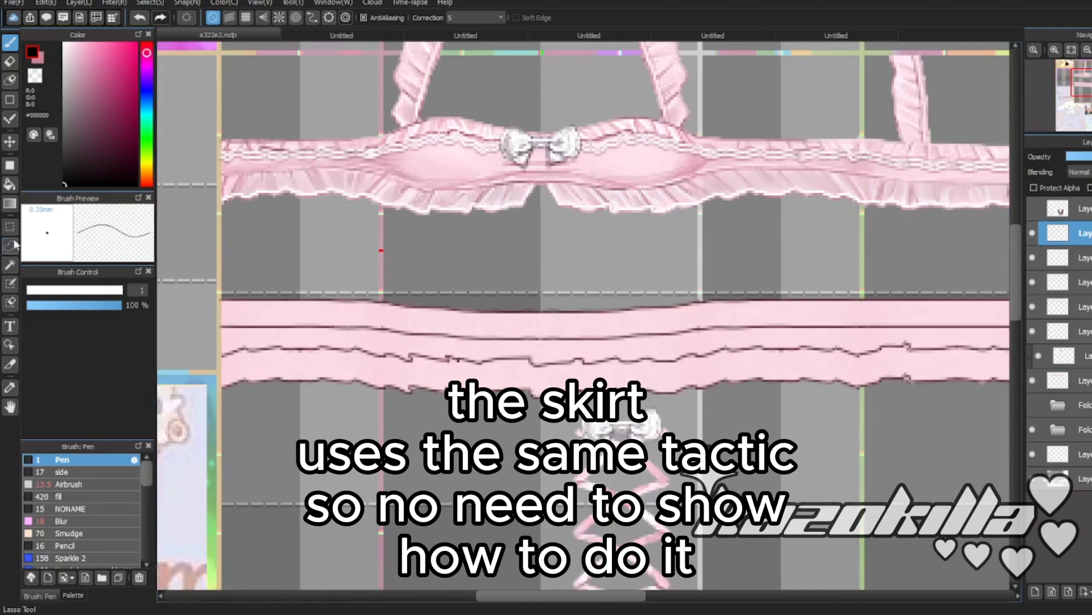
pyautogui.press('m')
pyautogui.moveTo(367, 282); pyautogui.dragTo(805, 419)
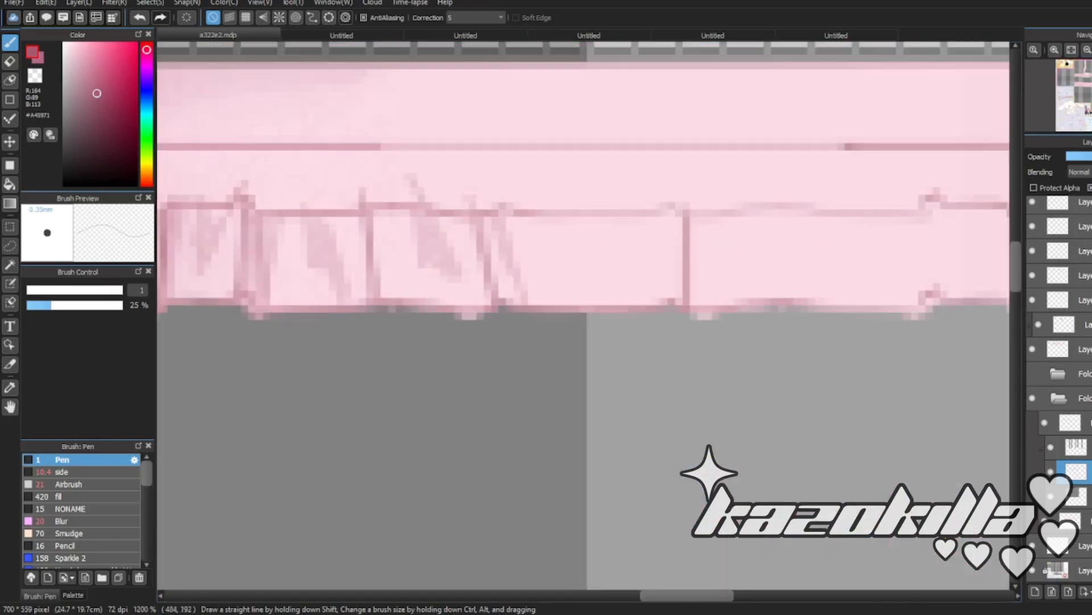
# - Soften the pleat shading on the skirt's ruffle with the Blur brush at size 20 and 12% opacity
pyautogui.click(50, 521)
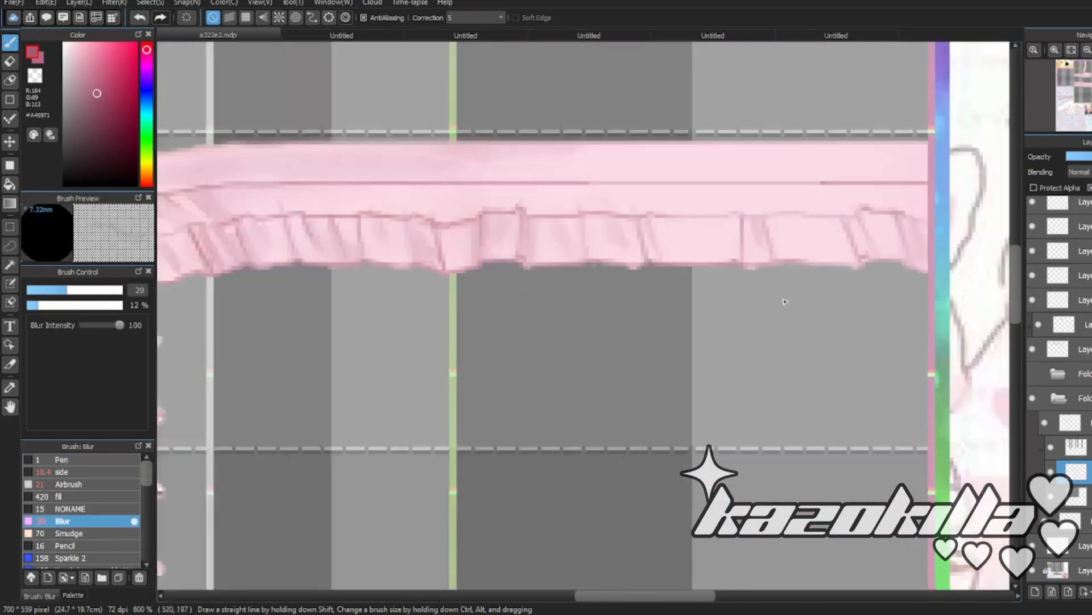